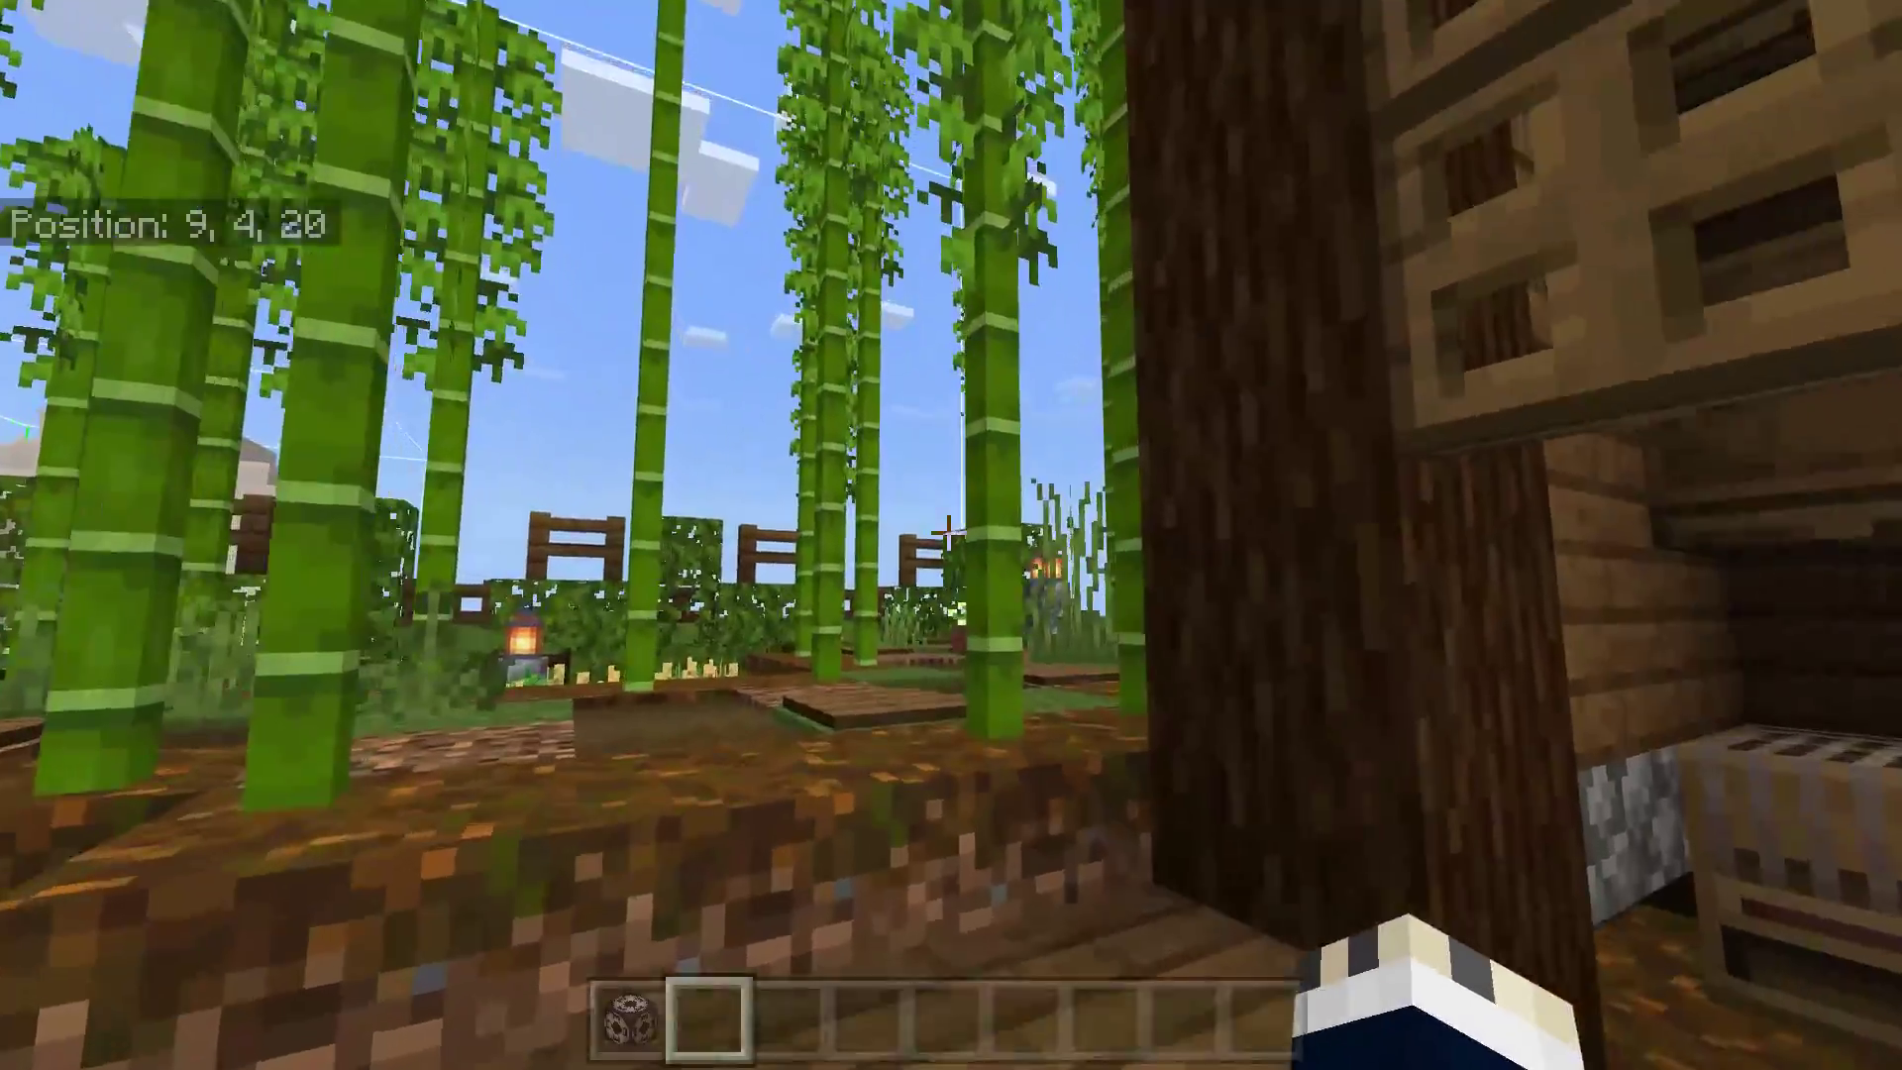
Look around the bamboo garden, viewing its path, planters and crops beside the wooden house
{"action": "key", "text": "w"}
{"action": "key", "text": "space"}
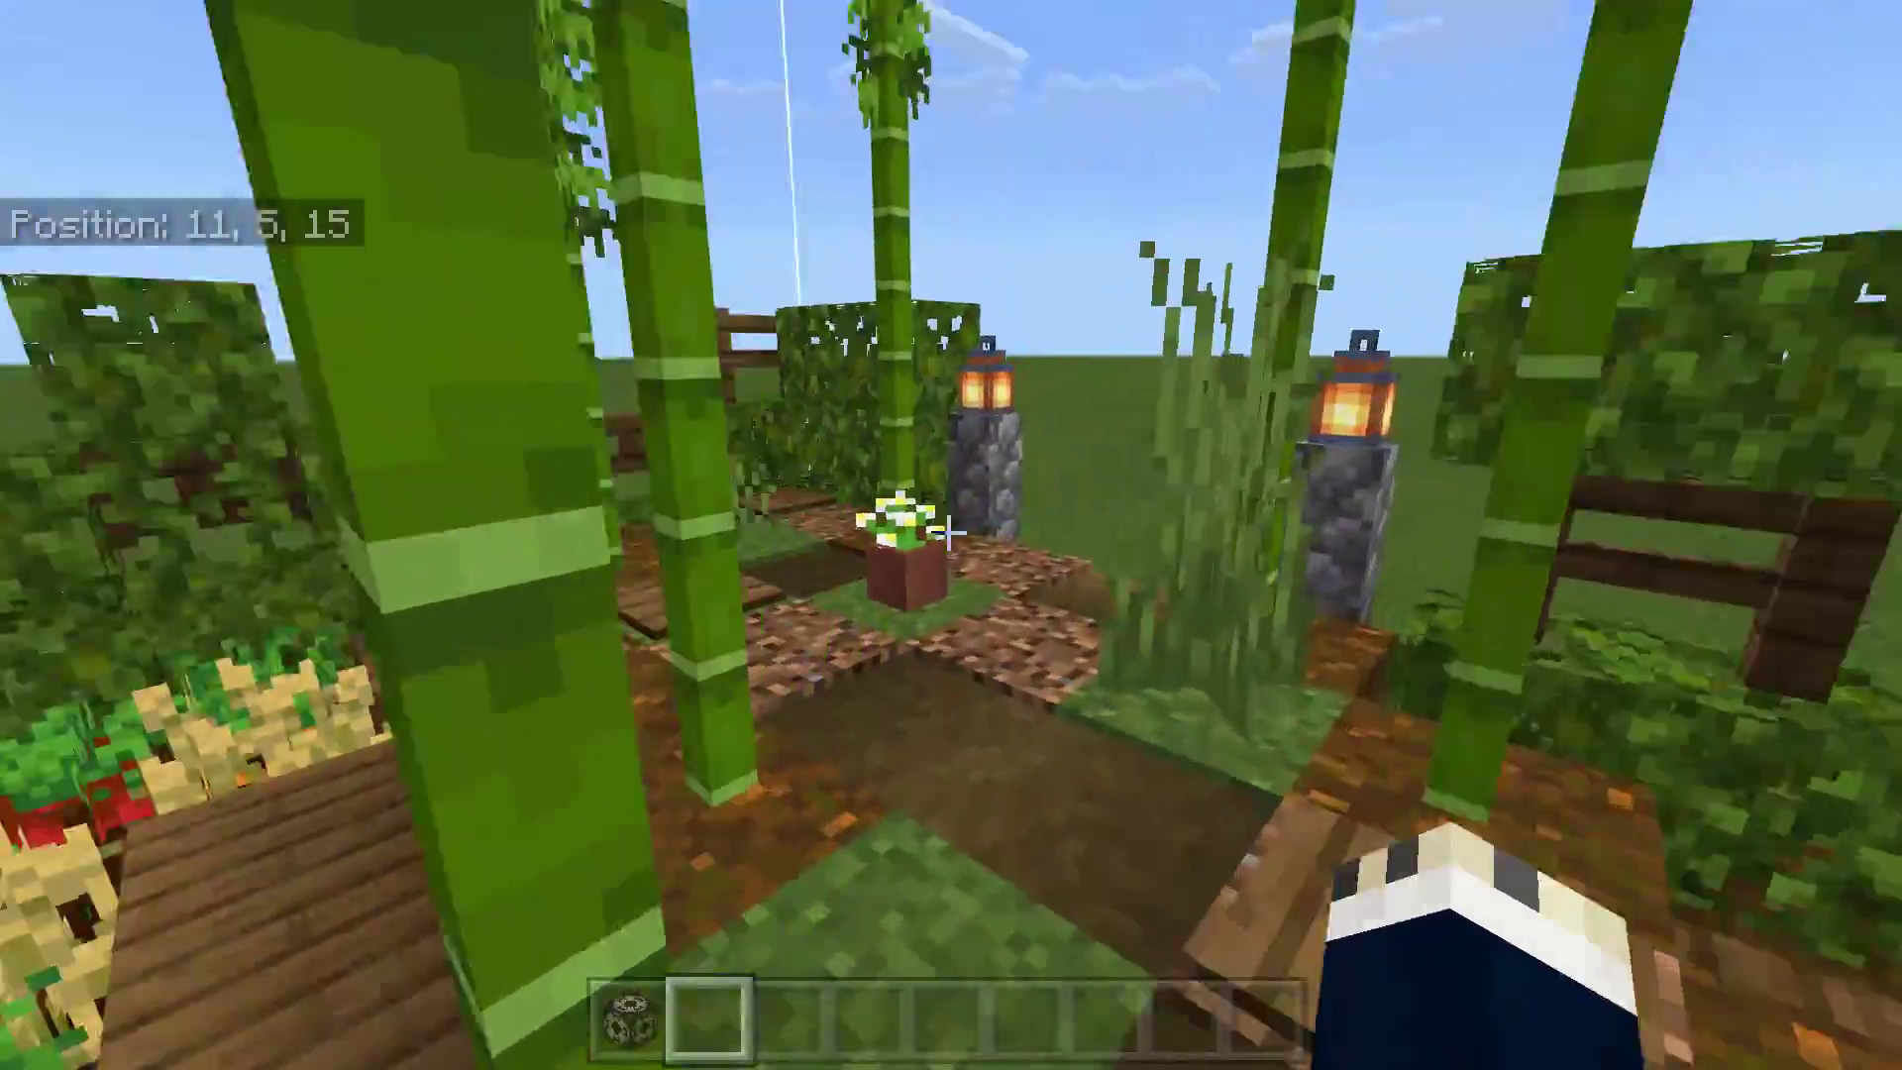
{"action": "key", "text": "w"}
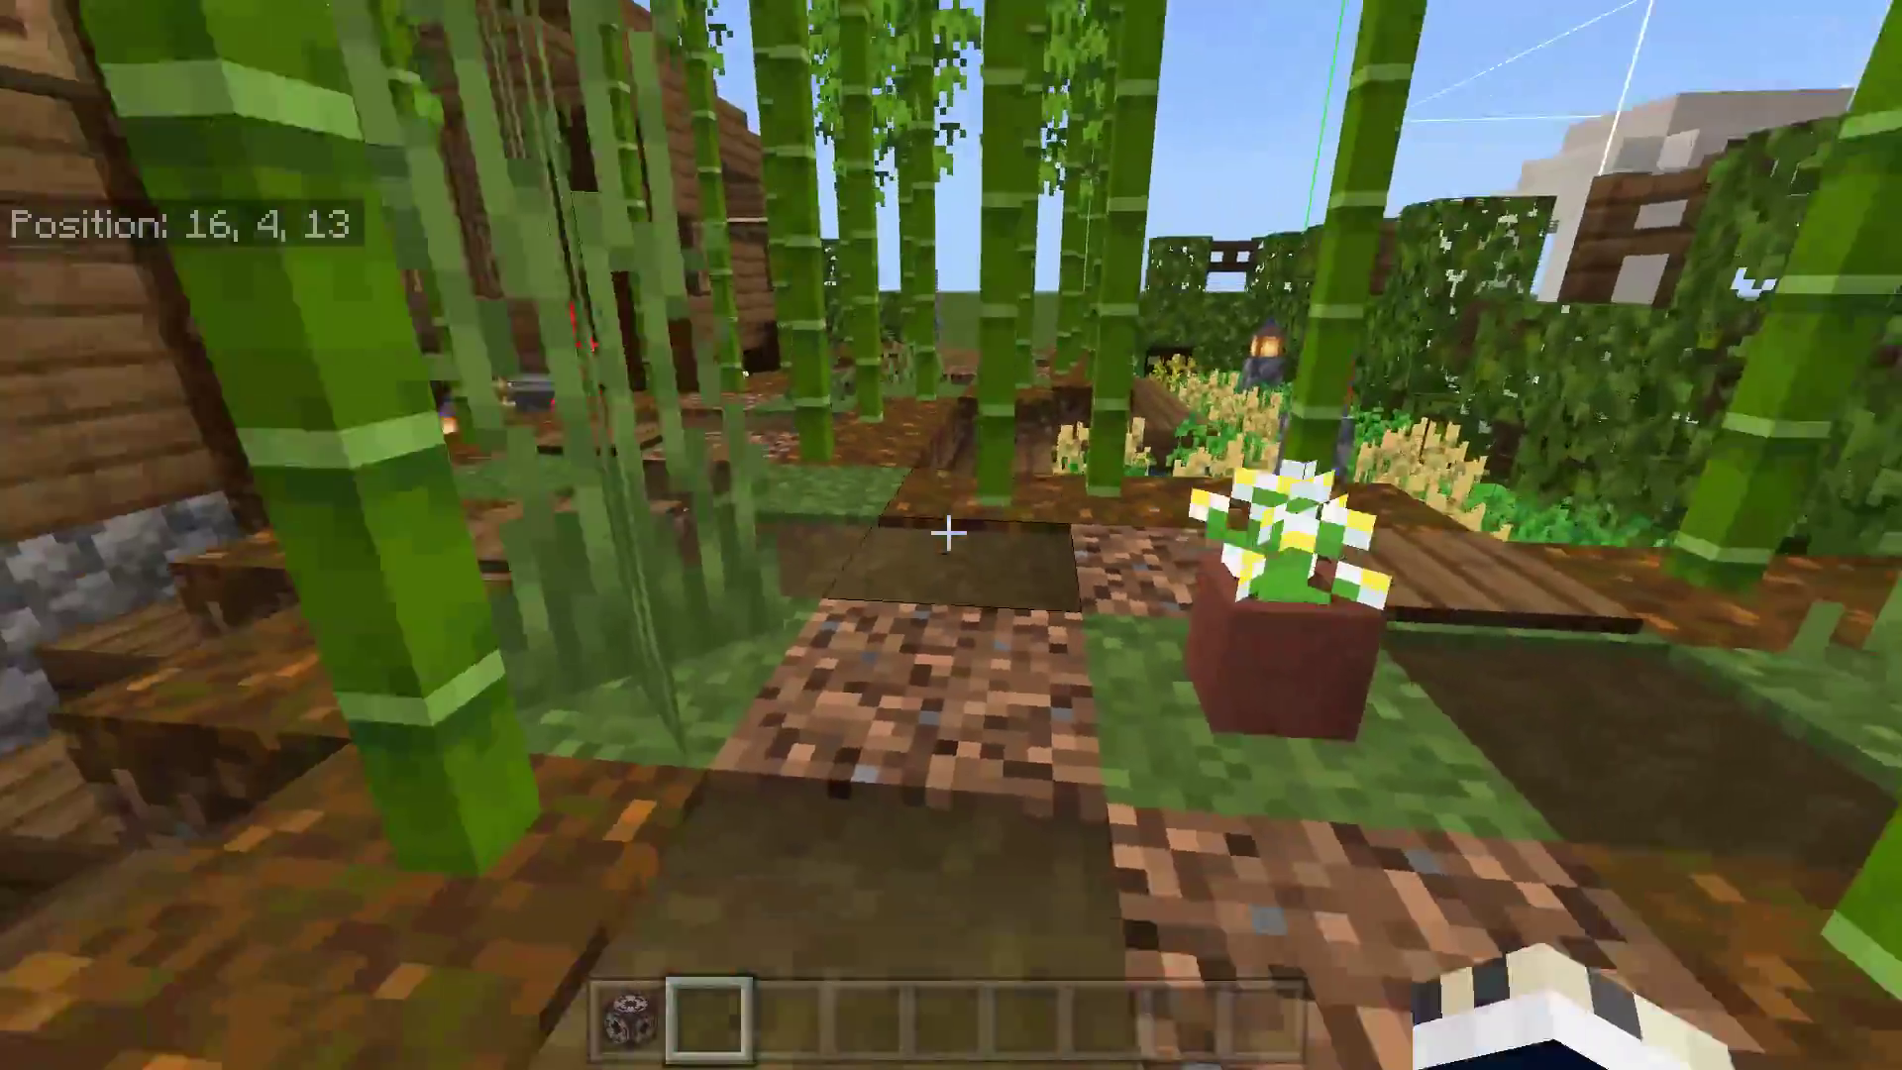
{"action": "key", "text": "w"}
{"action": "key", "text": "space"}
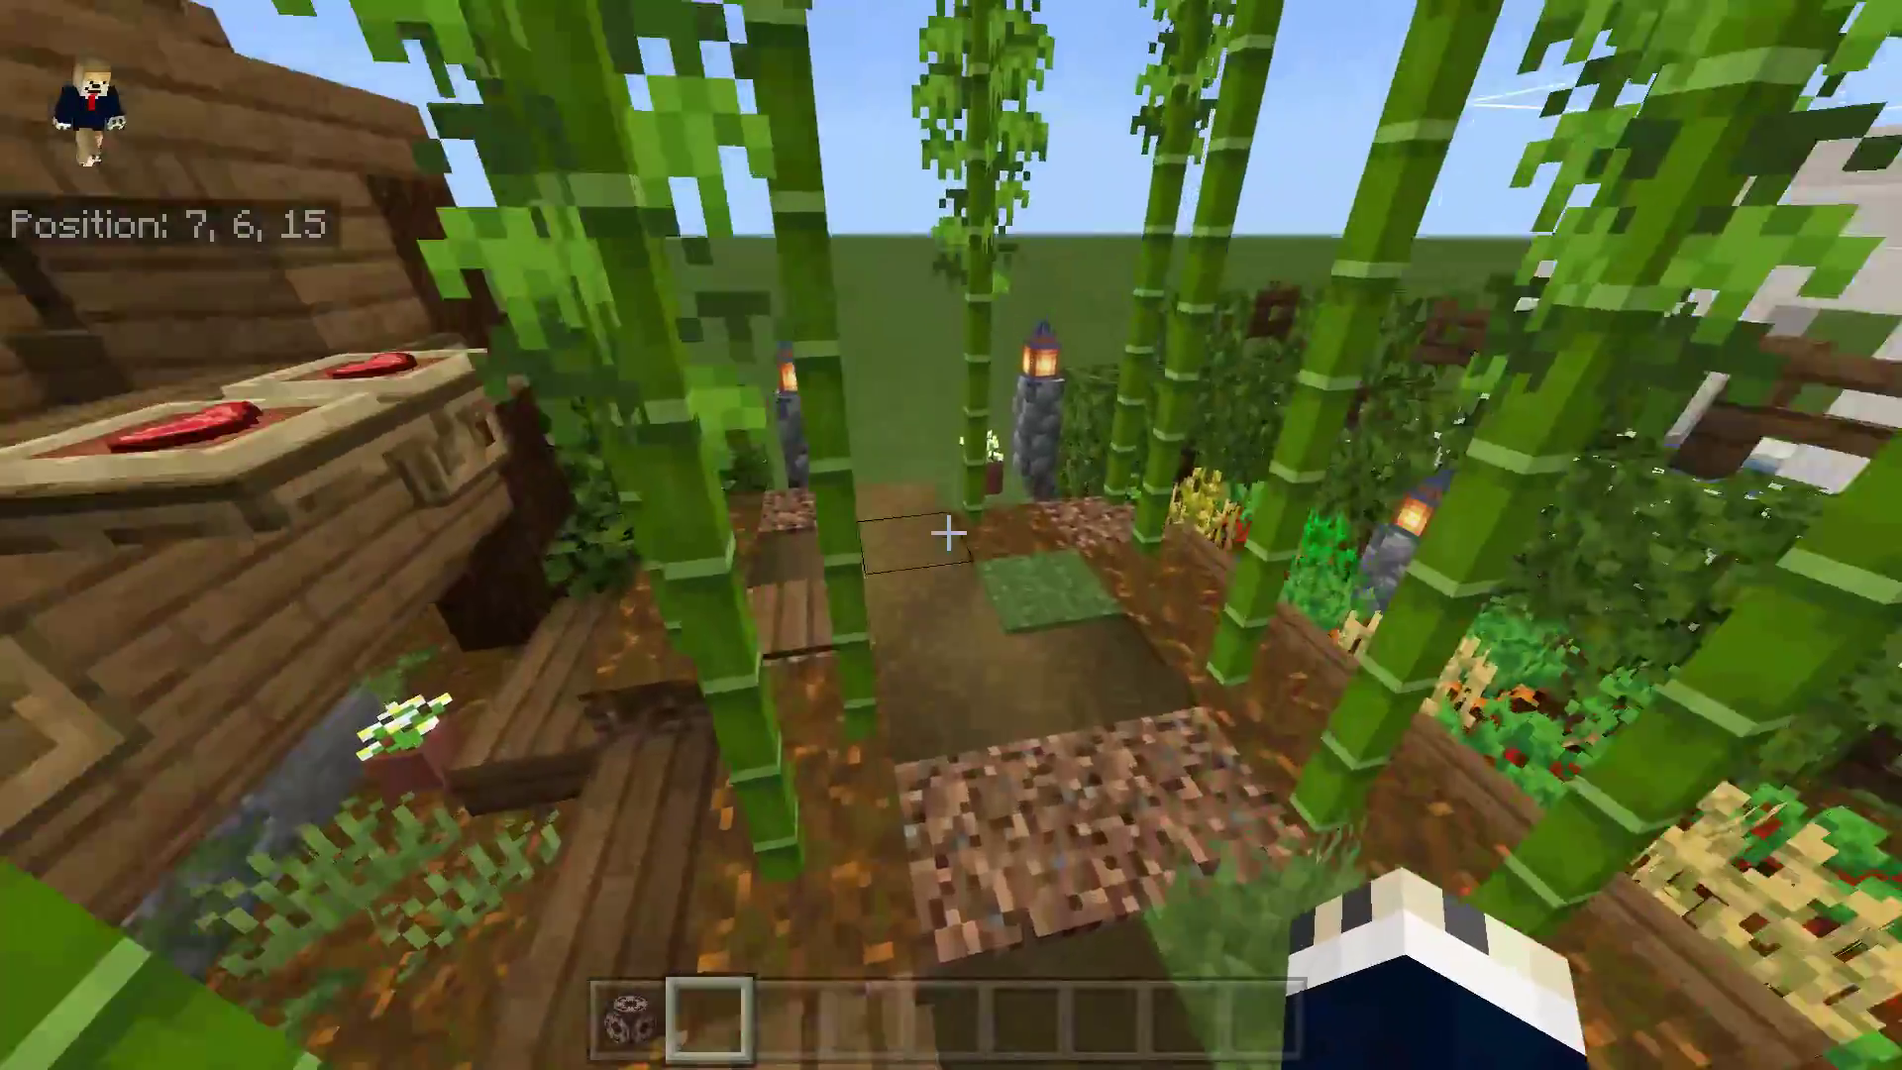
{"action": "key", "text": "w"}
{"action": "key", "text": "space"}
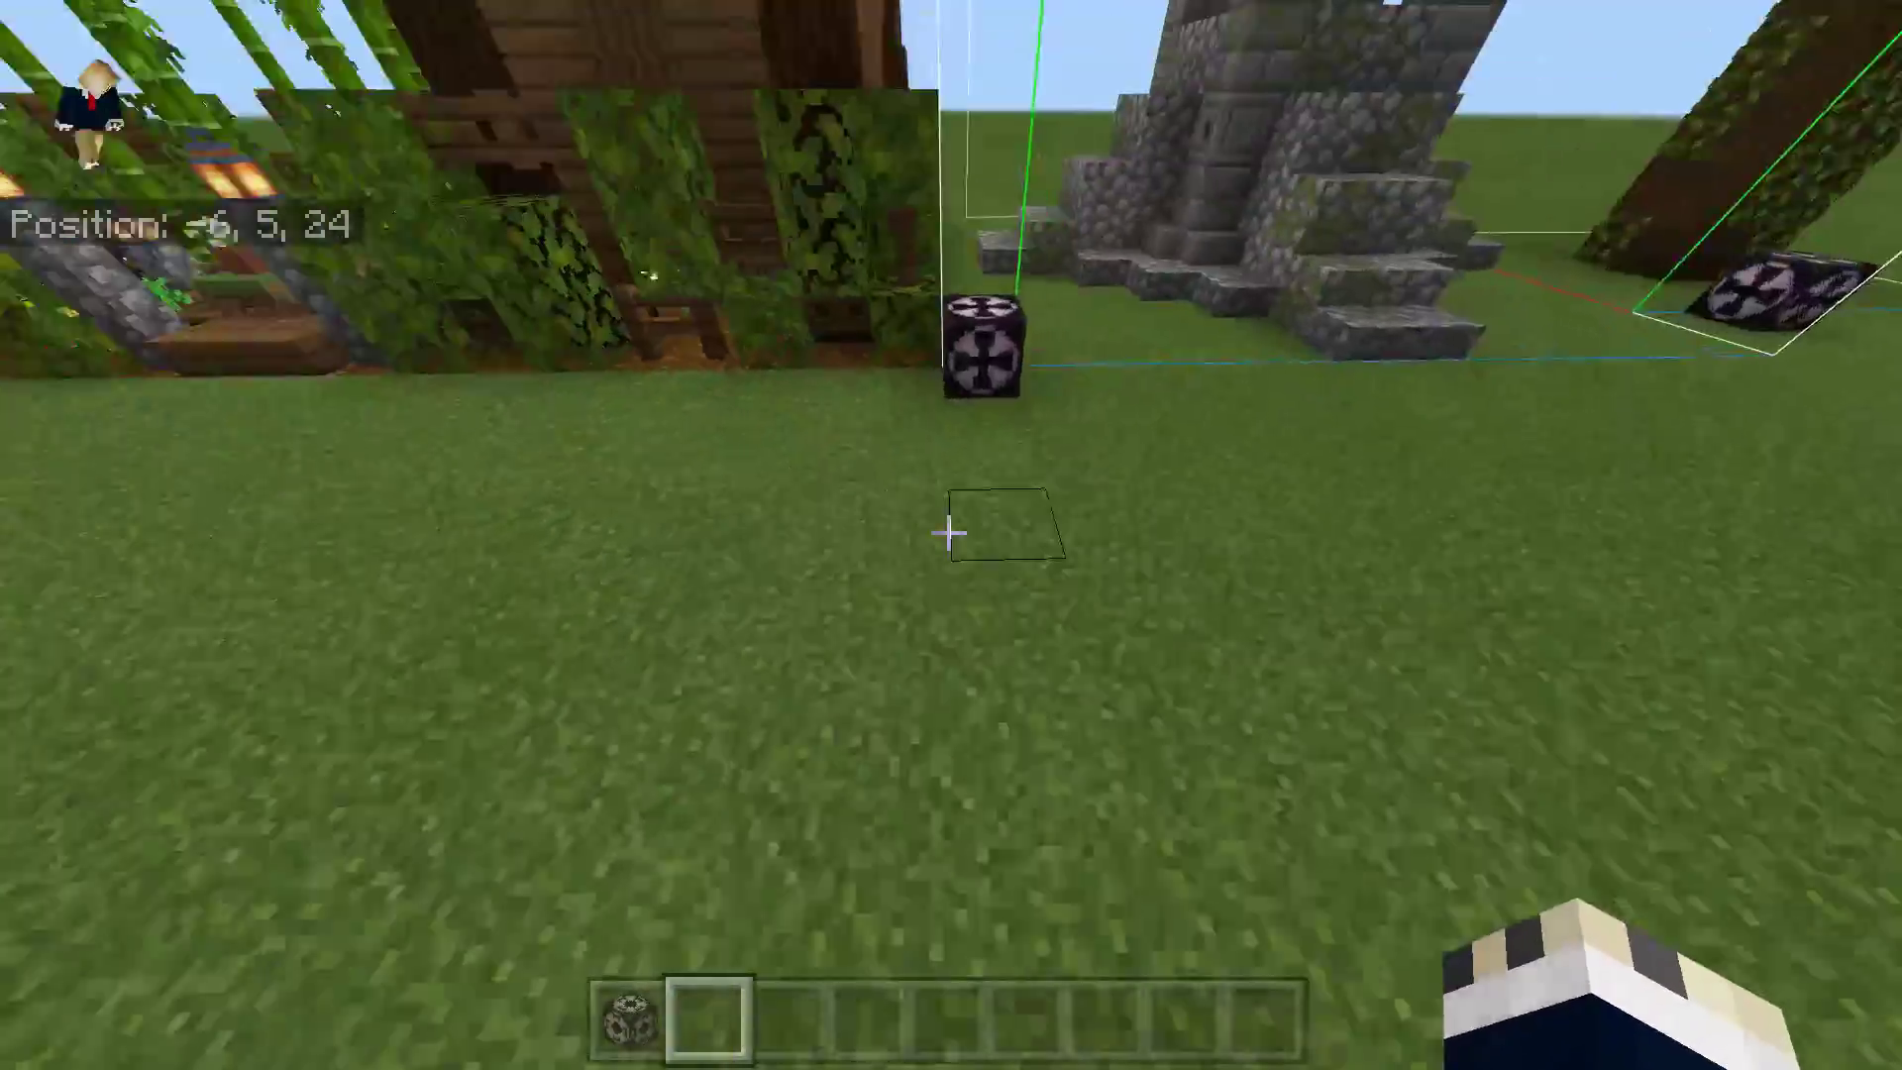
Examine the structure block at the garden hedge and view the row of outlined builds from a distance
{"action": "key", "text": "w"}
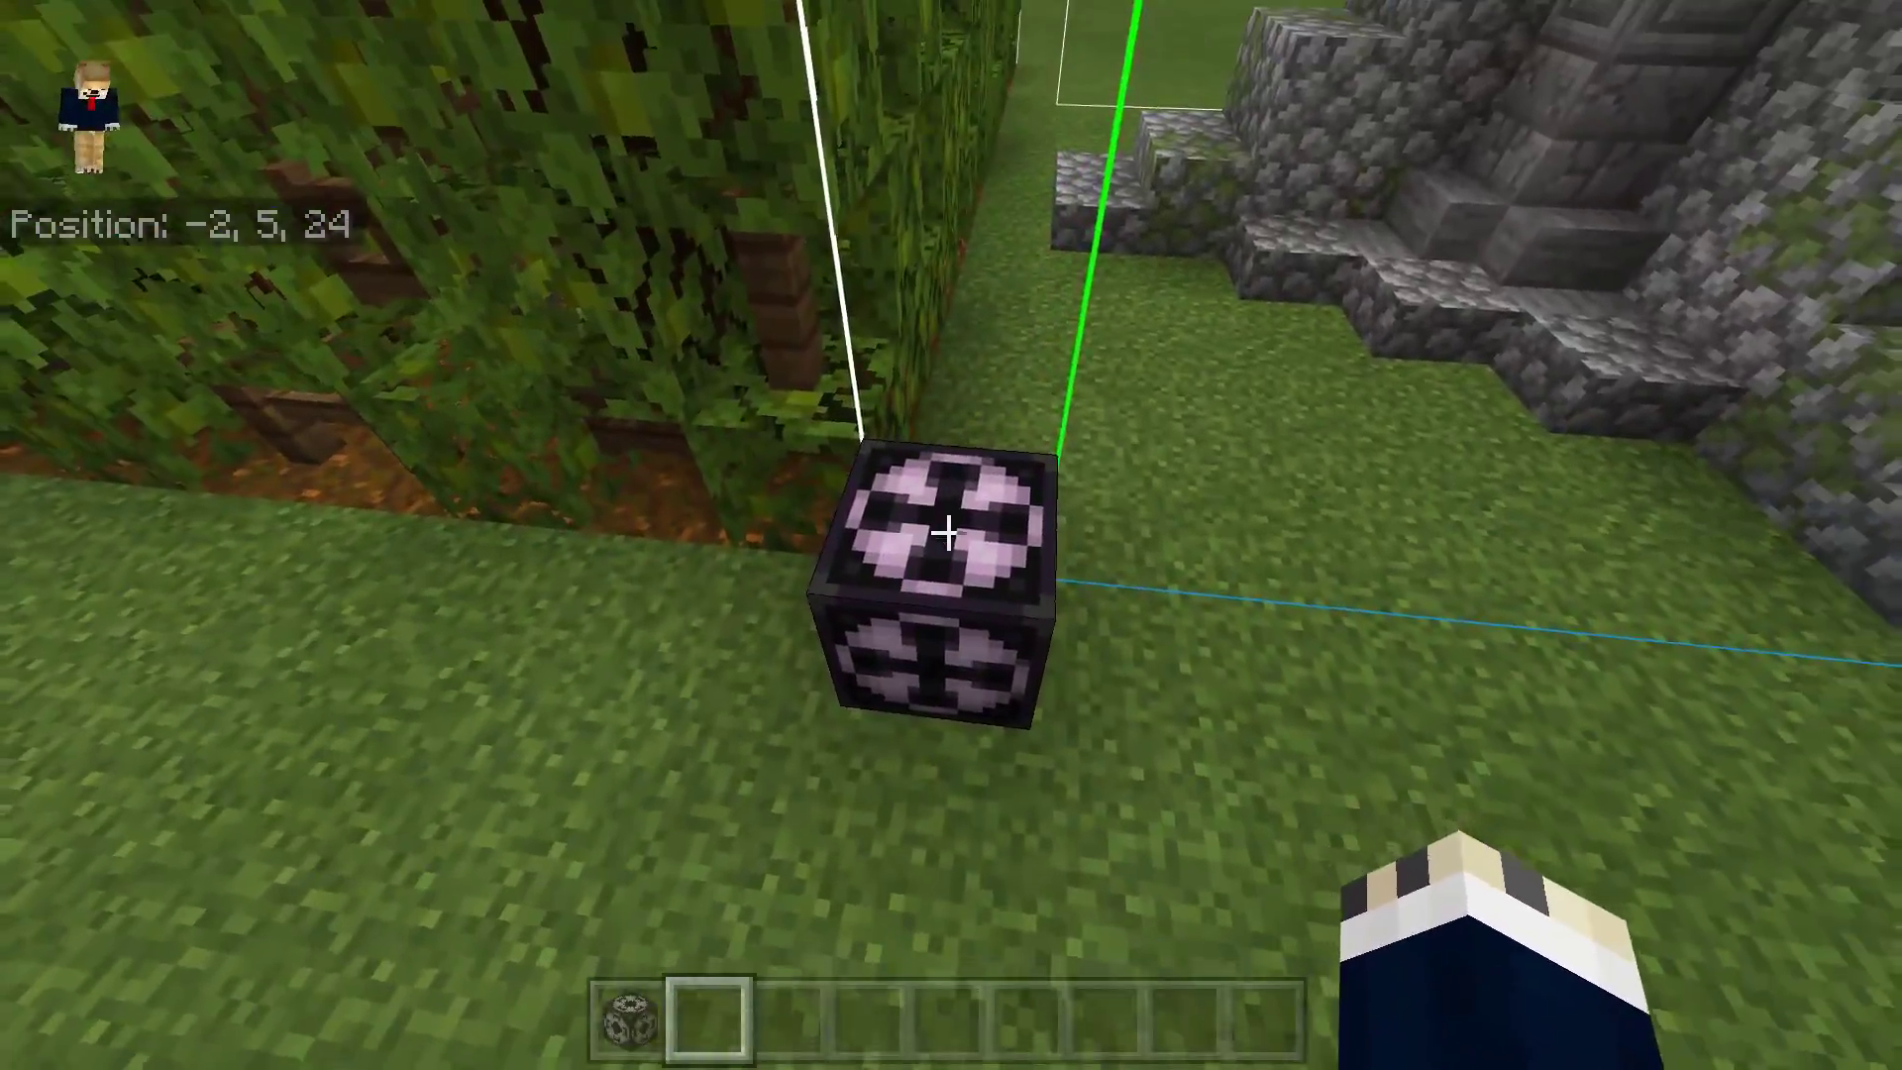
{"action": "key", "text": "s"}
{"action": "key", "text": "a"}
{"action": "key", "text": "space"}
{"action": "key", "text": "space"}
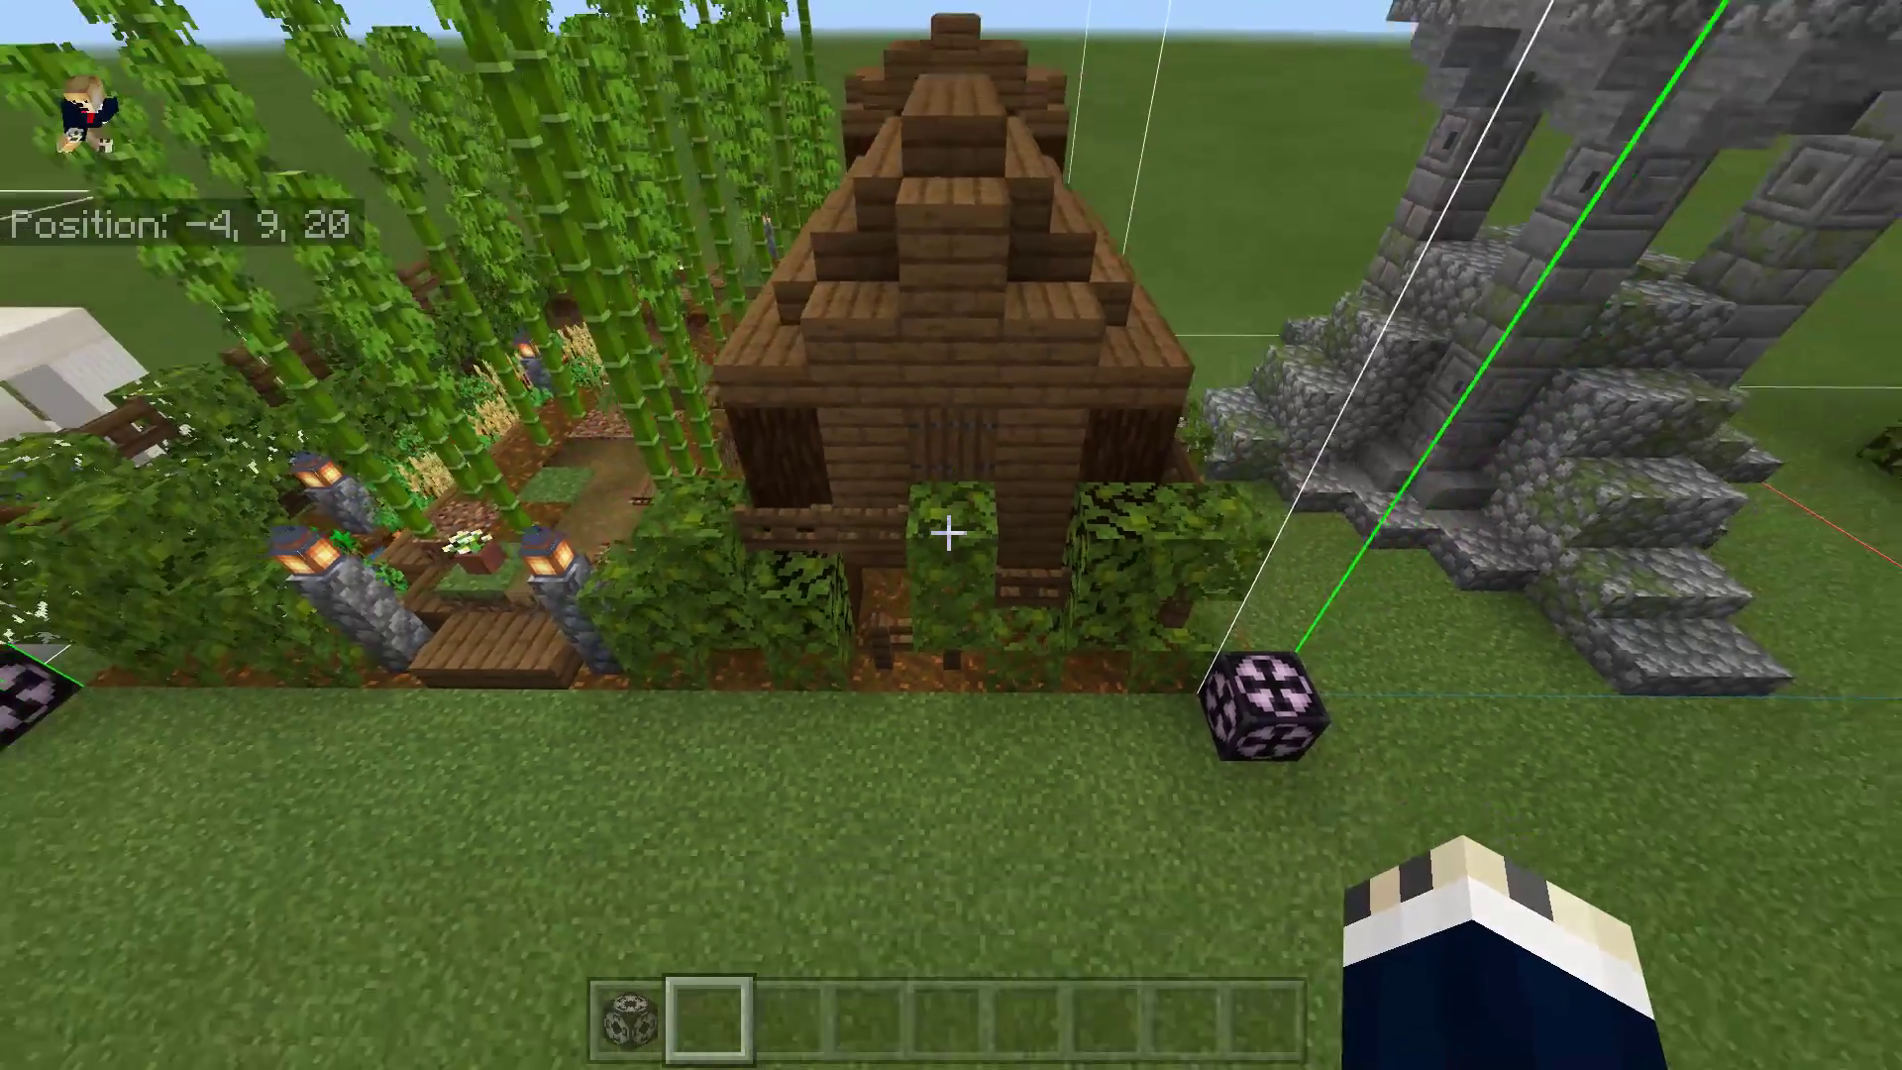
{"action": "key", "text": "s"}
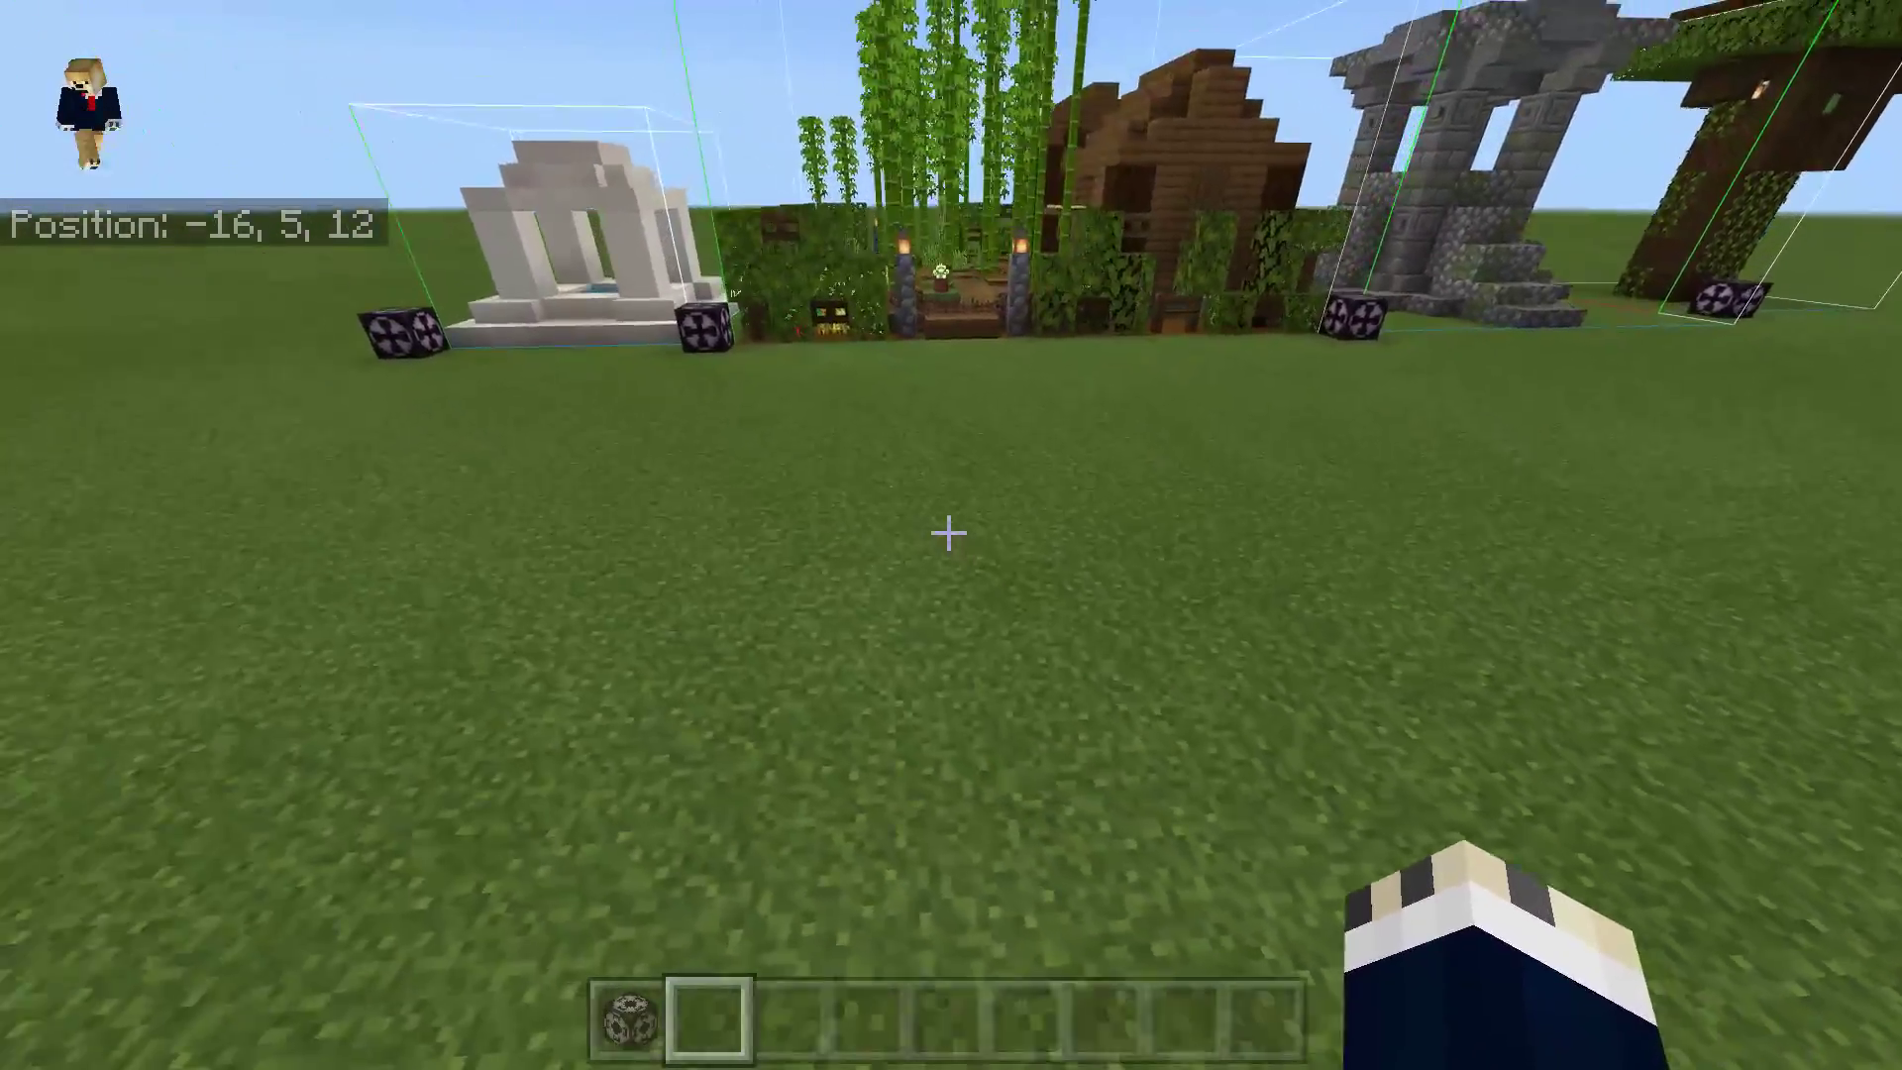
{"action": "key", "text": "w"}
{"action": "key", "text": "space"}
Review the experimental gameplay and cheats options in the game settings of the "Structures" world, and load the world again
{"action": "key", "text": "Escape"}
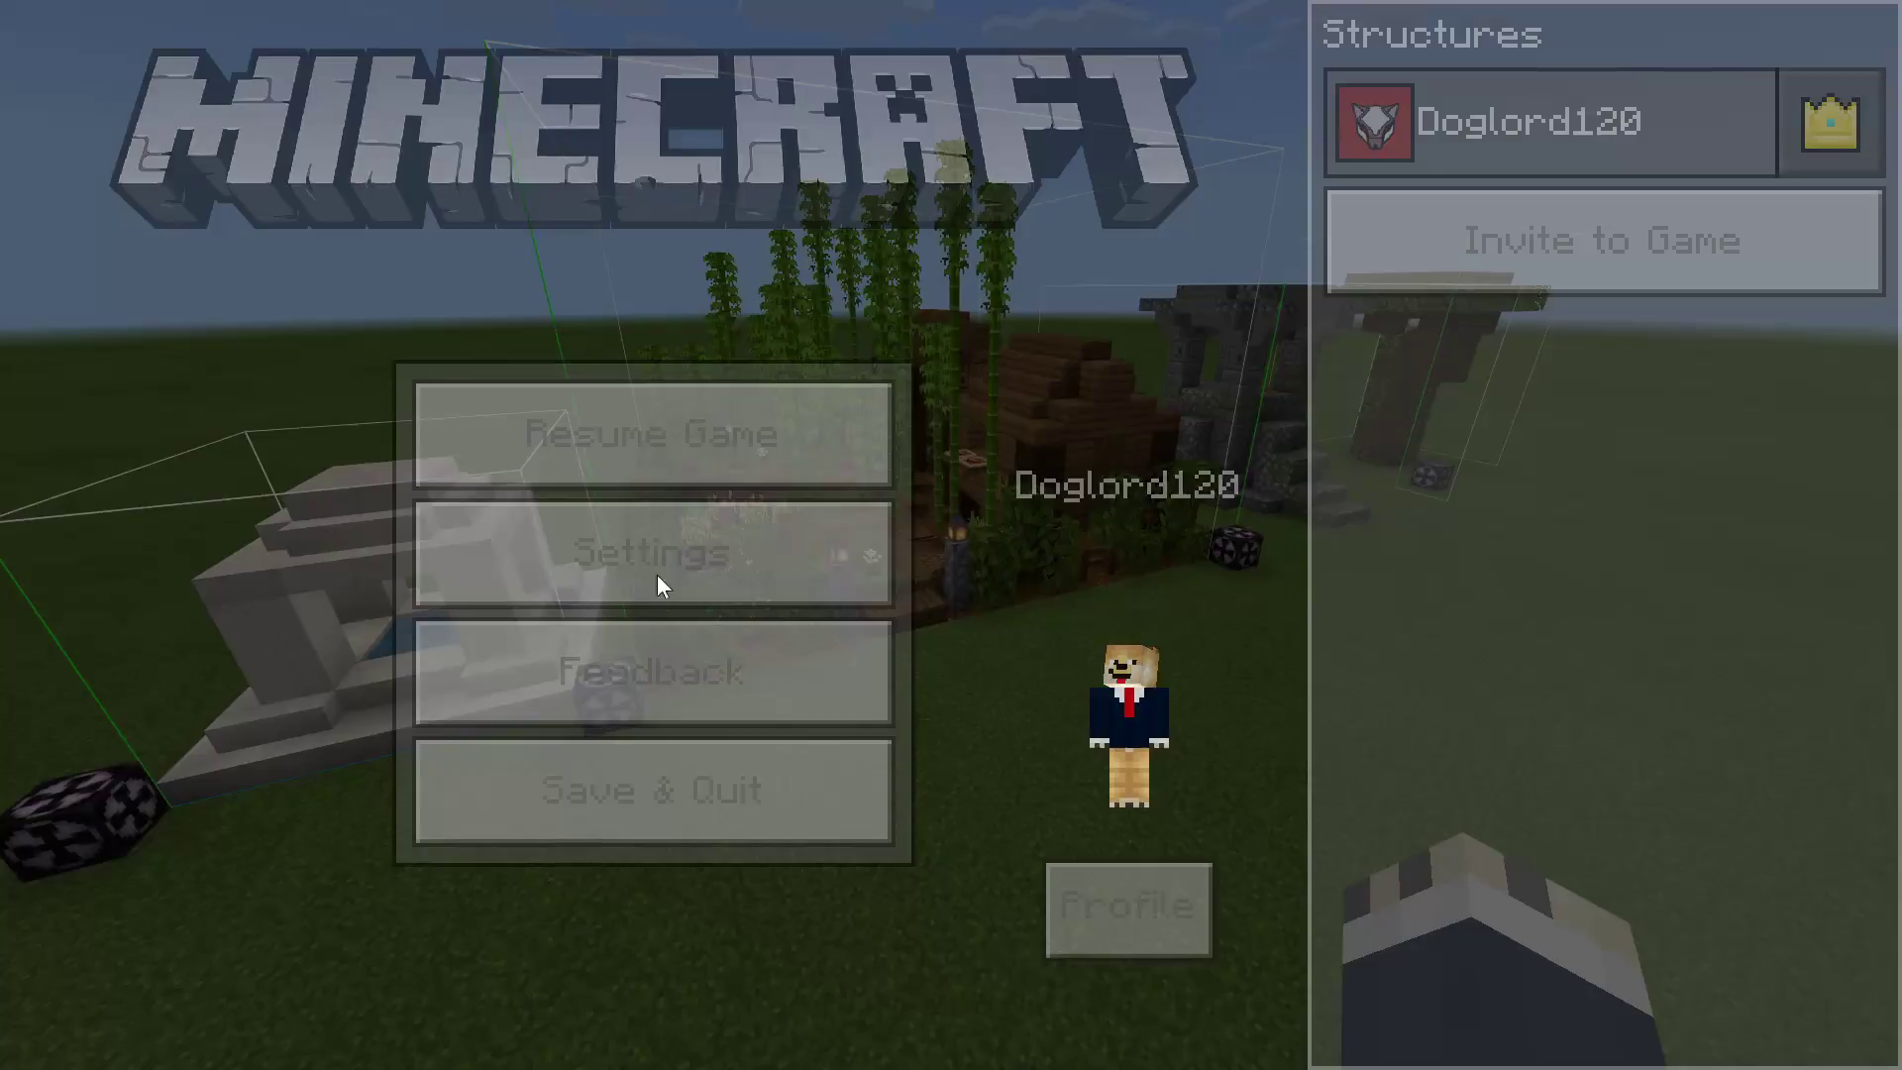
{"action": "left_click", "coordinate": [654, 575]}
{"action": "scroll", "coordinate": [1887, 342], "scroll_direction": "down", "scroll_amount": 15}
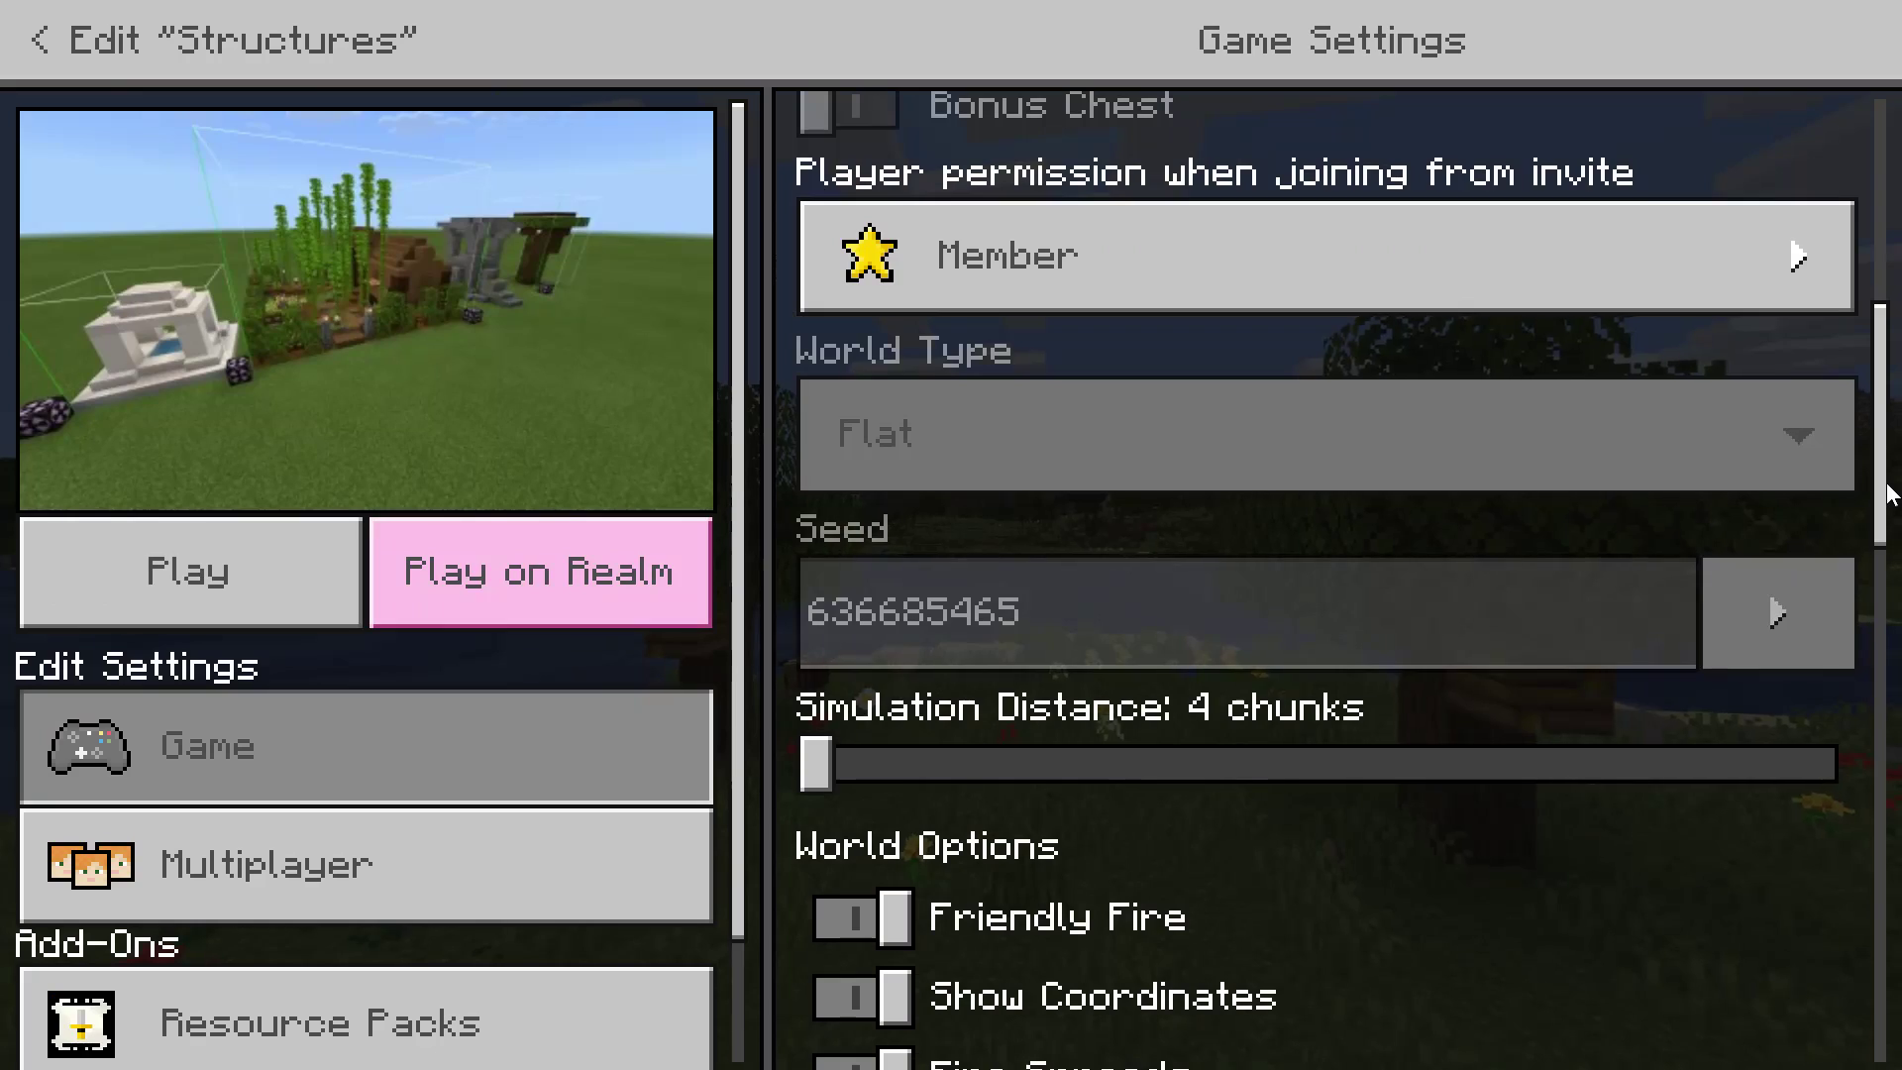
{"action": "scroll", "coordinate": [1882, 515], "scroll_direction": "down", "scroll_amount": 5}
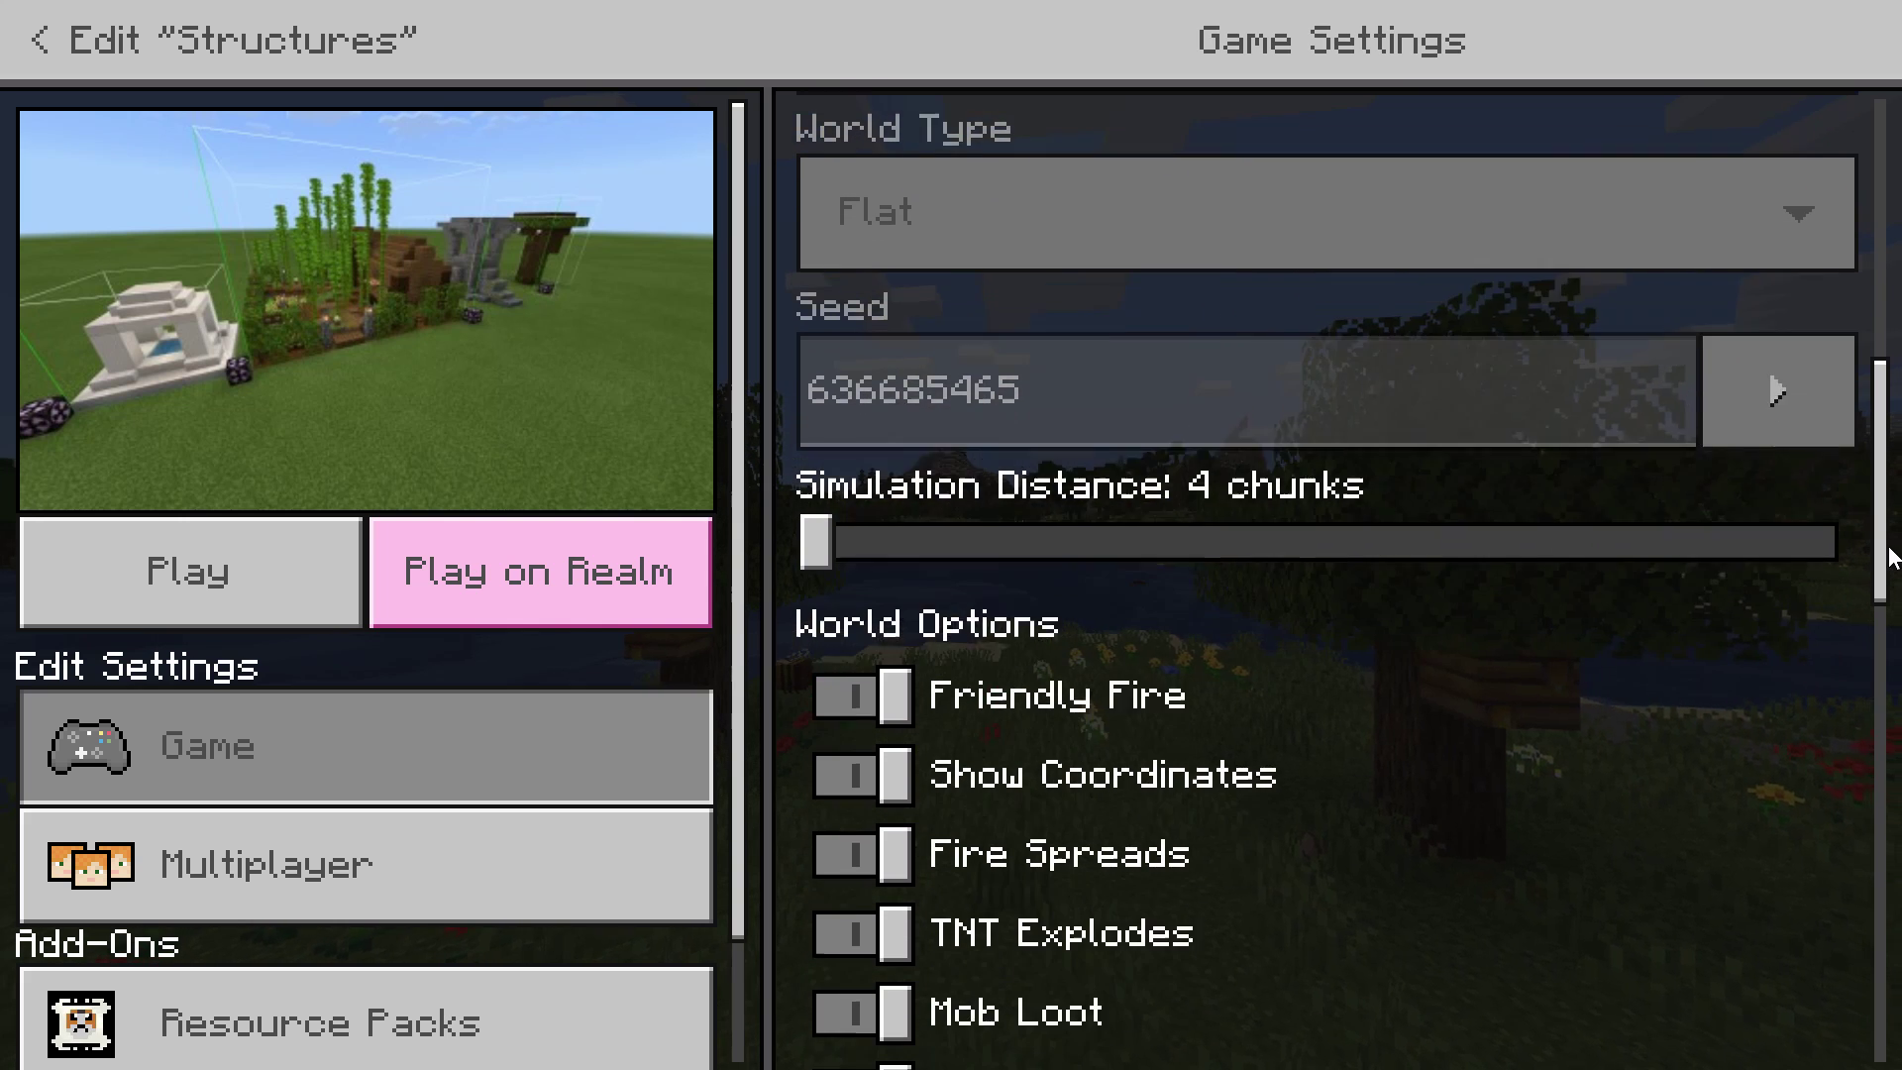
{"action": "scroll", "coordinate": [1177, 522], "scroll_direction": "down", "scroll_amount": 5}
{"action": "scroll", "coordinate": [1177, 522], "scroll_direction": "up", "scroll_amount": 3}
{"action": "scroll", "coordinate": [1177, 522], "scroll_direction": "down", "scroll_amount": 3}
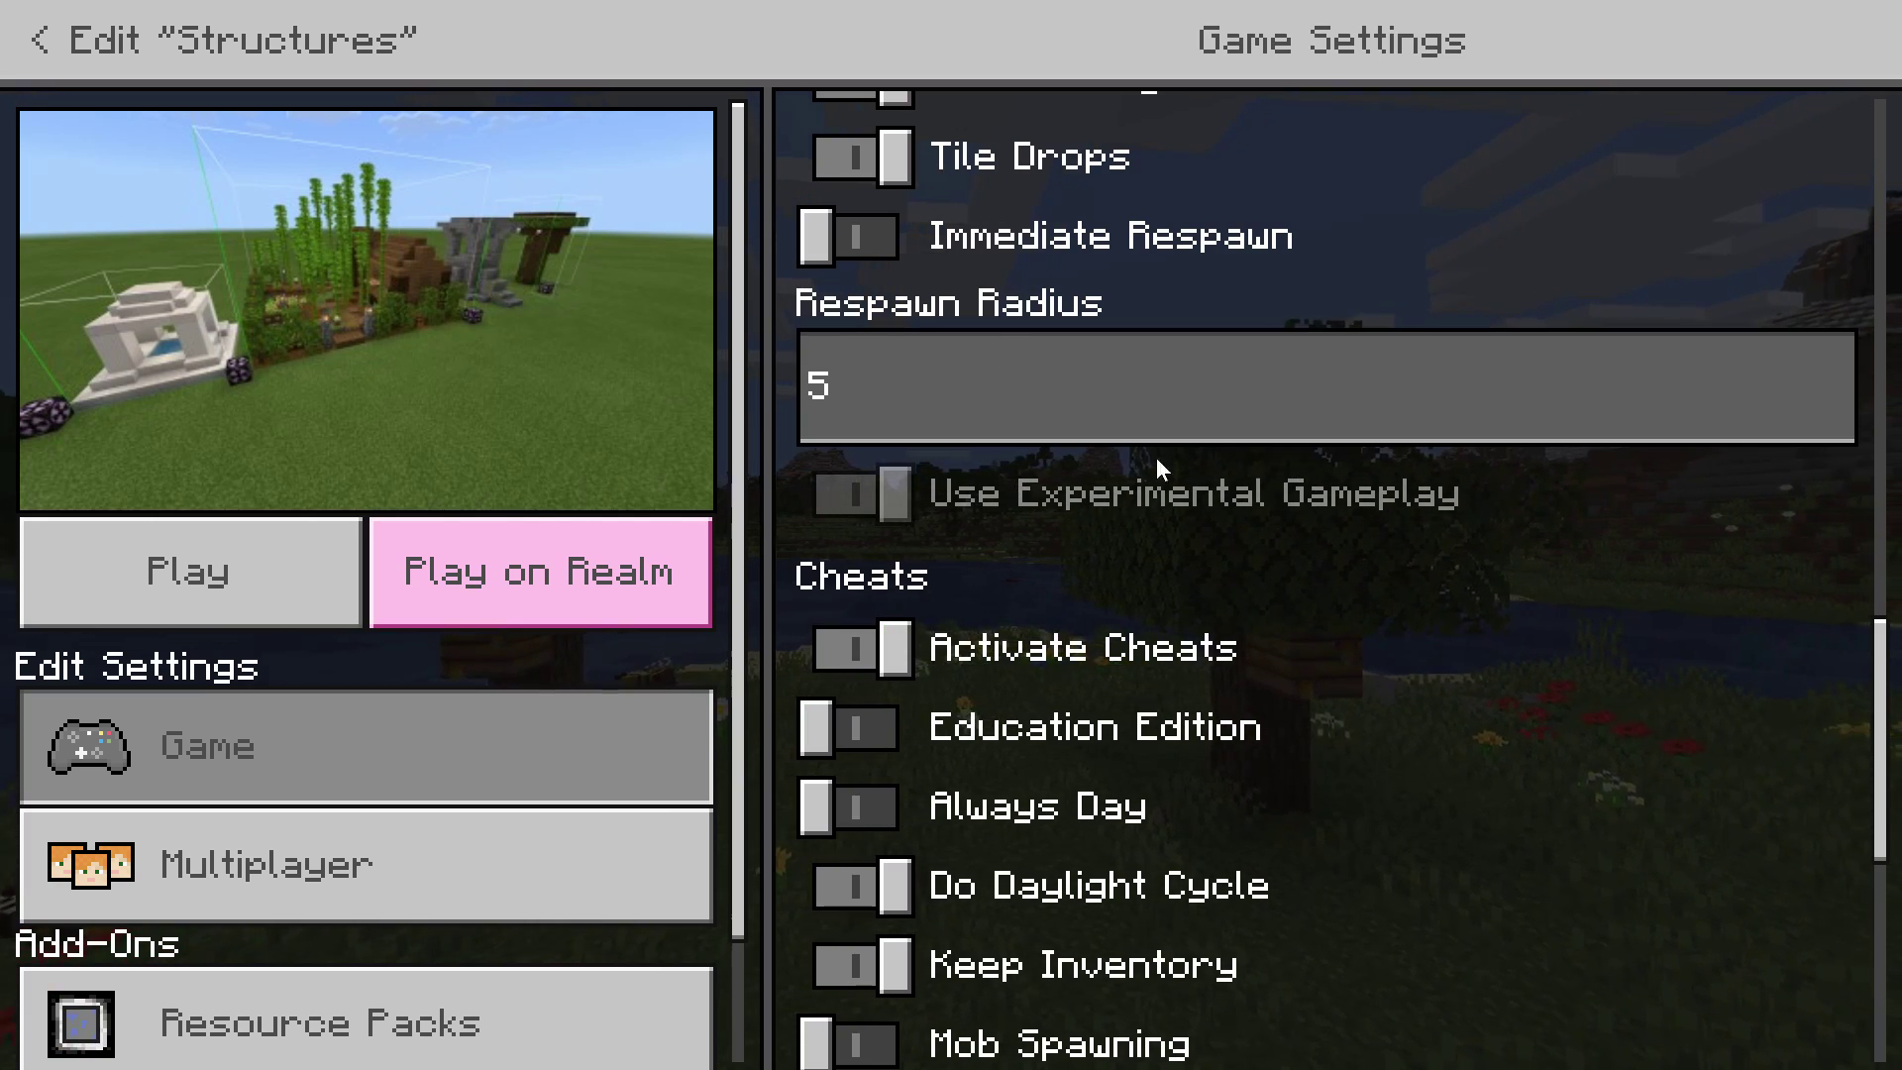
{"action": "left_click", "coordinate": [268, 580]}
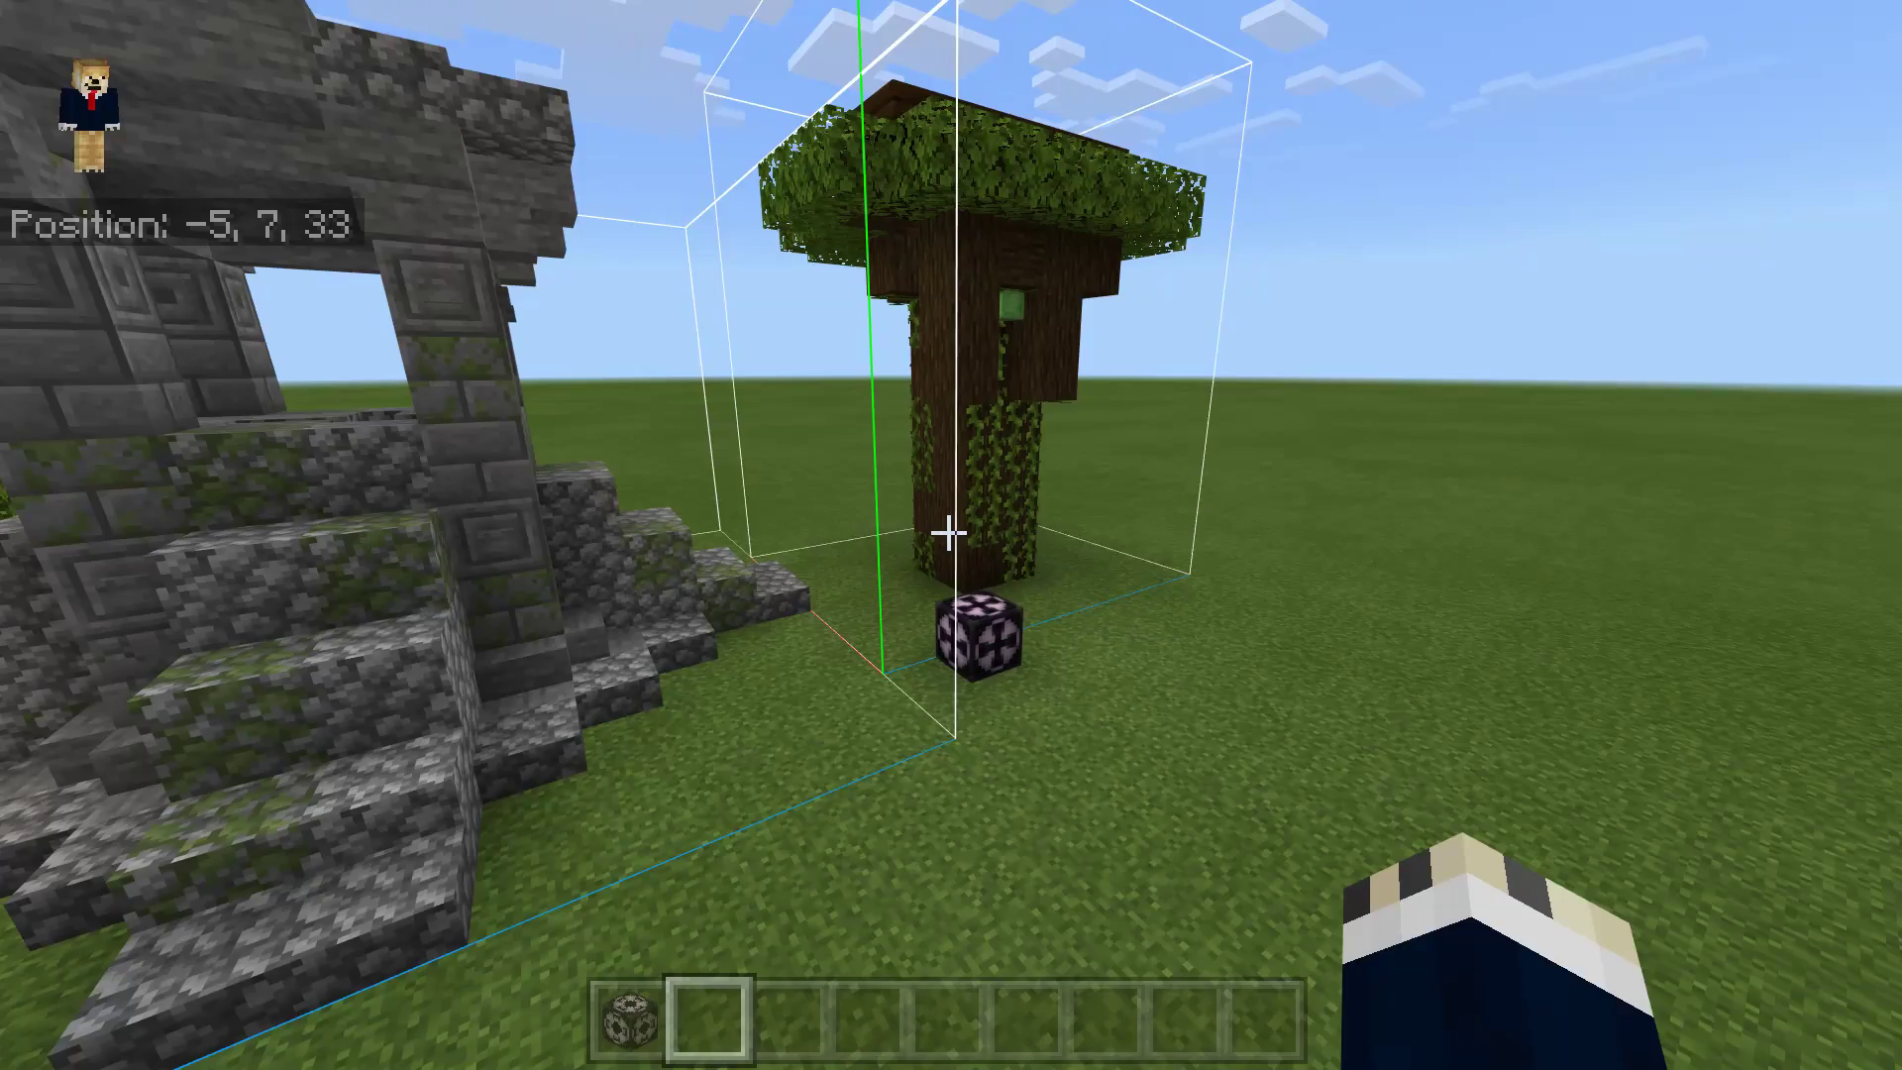
Obtain a structure block near the tree build with the command /give @s structure_block
{"action": "key", "text": "s"}
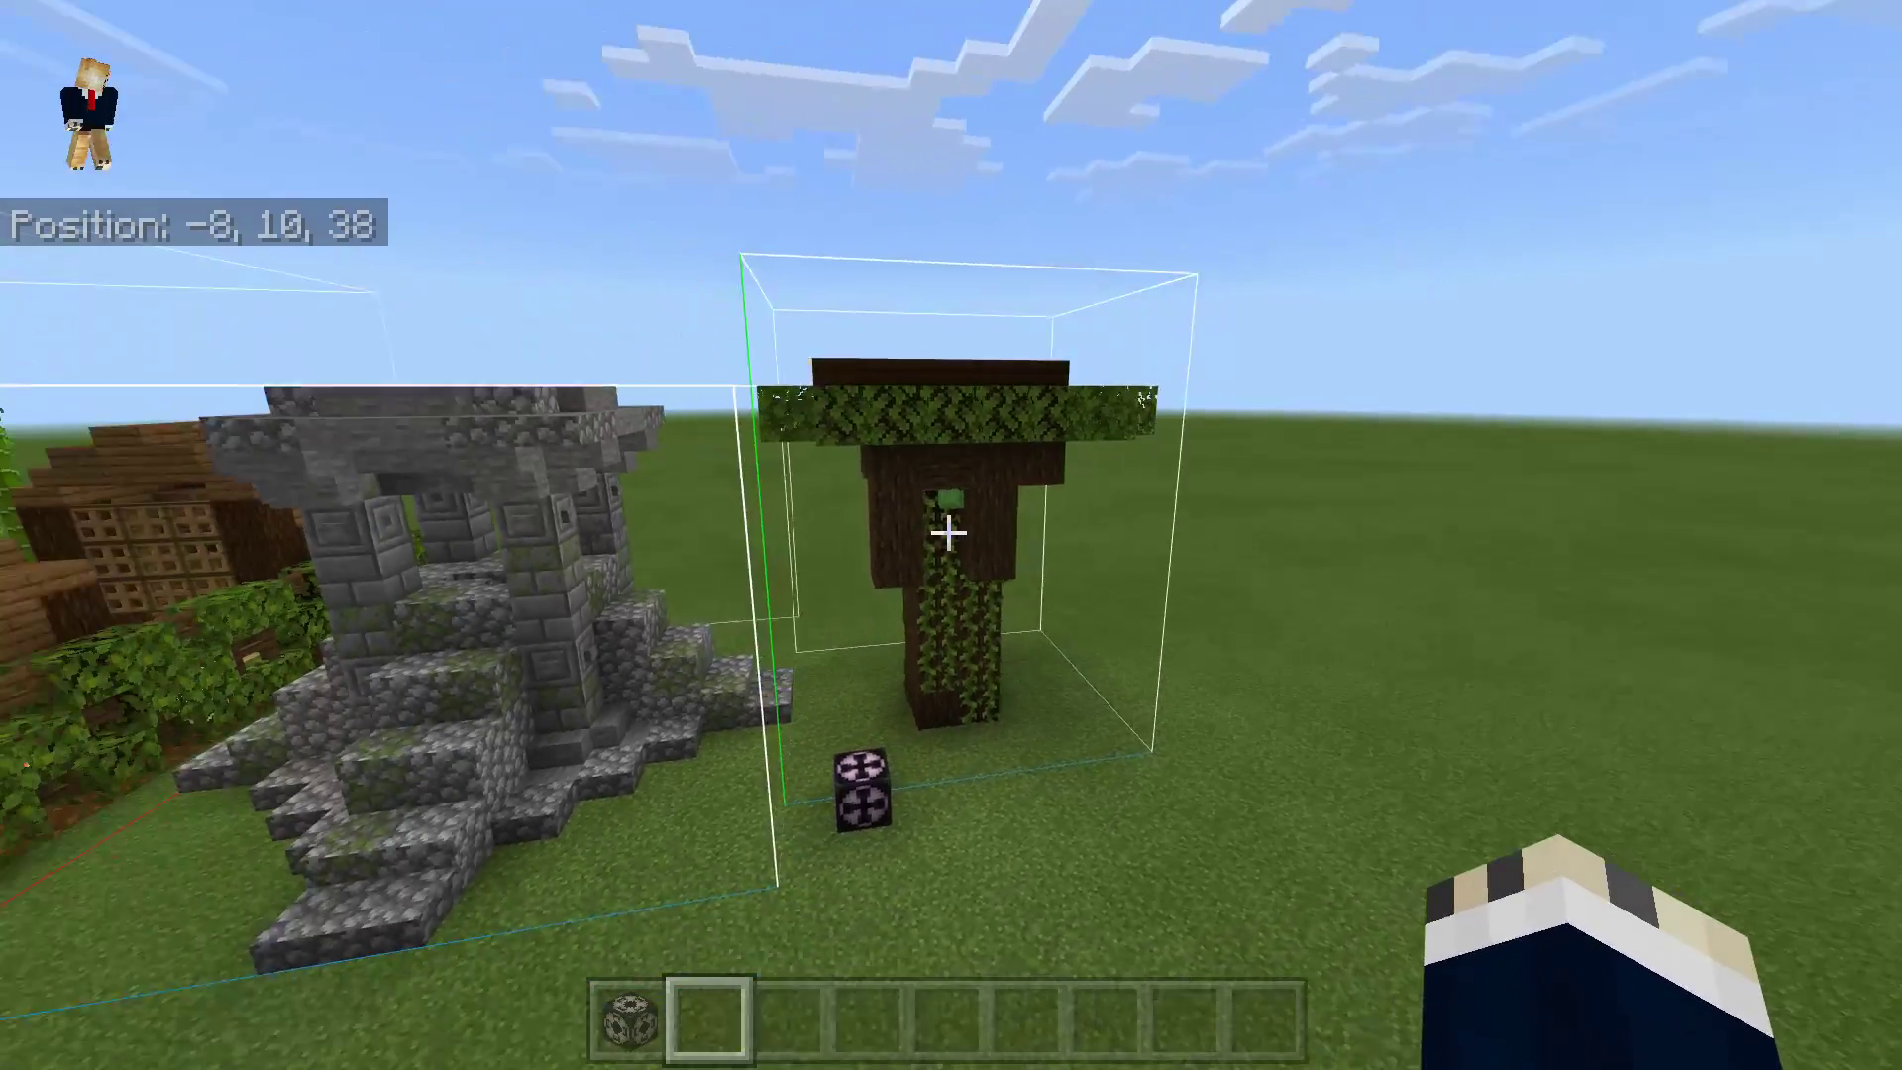
{"action": "key", "text": "w"}
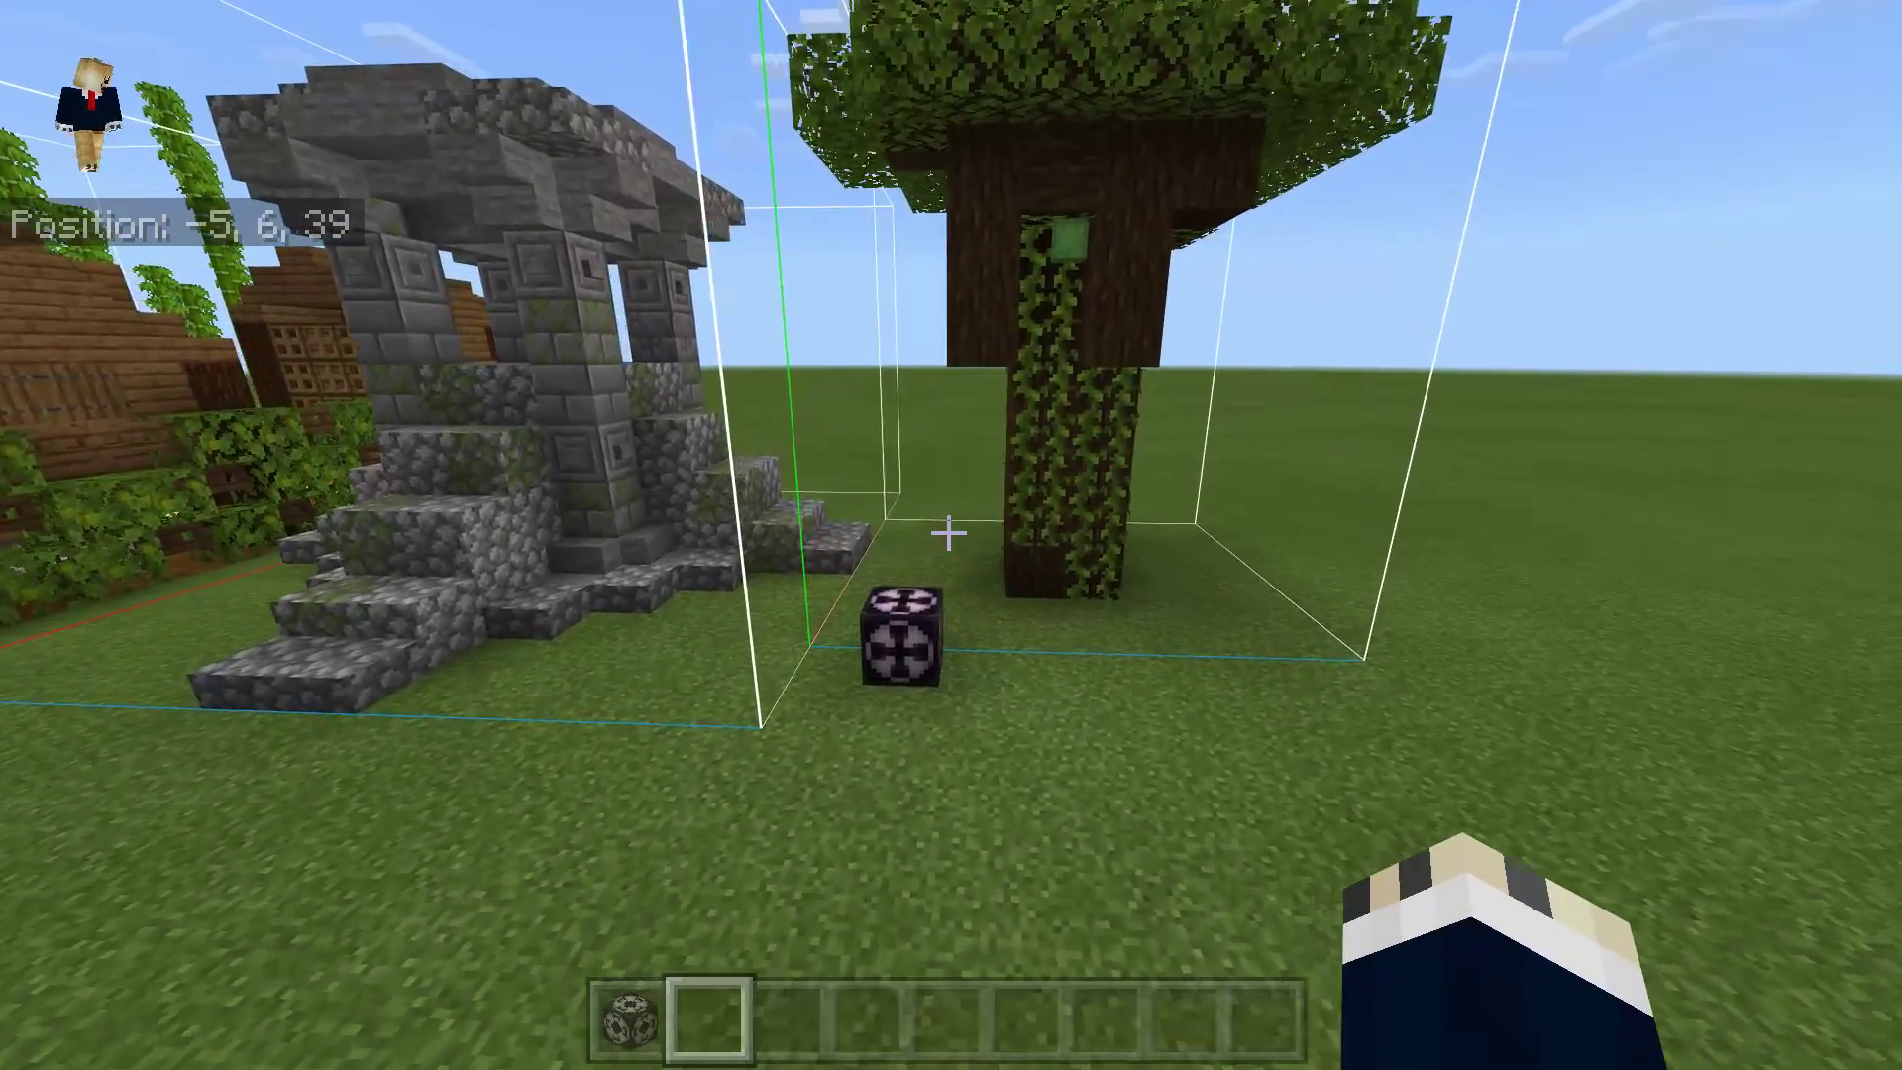
{"action": "key", "text": "a"}
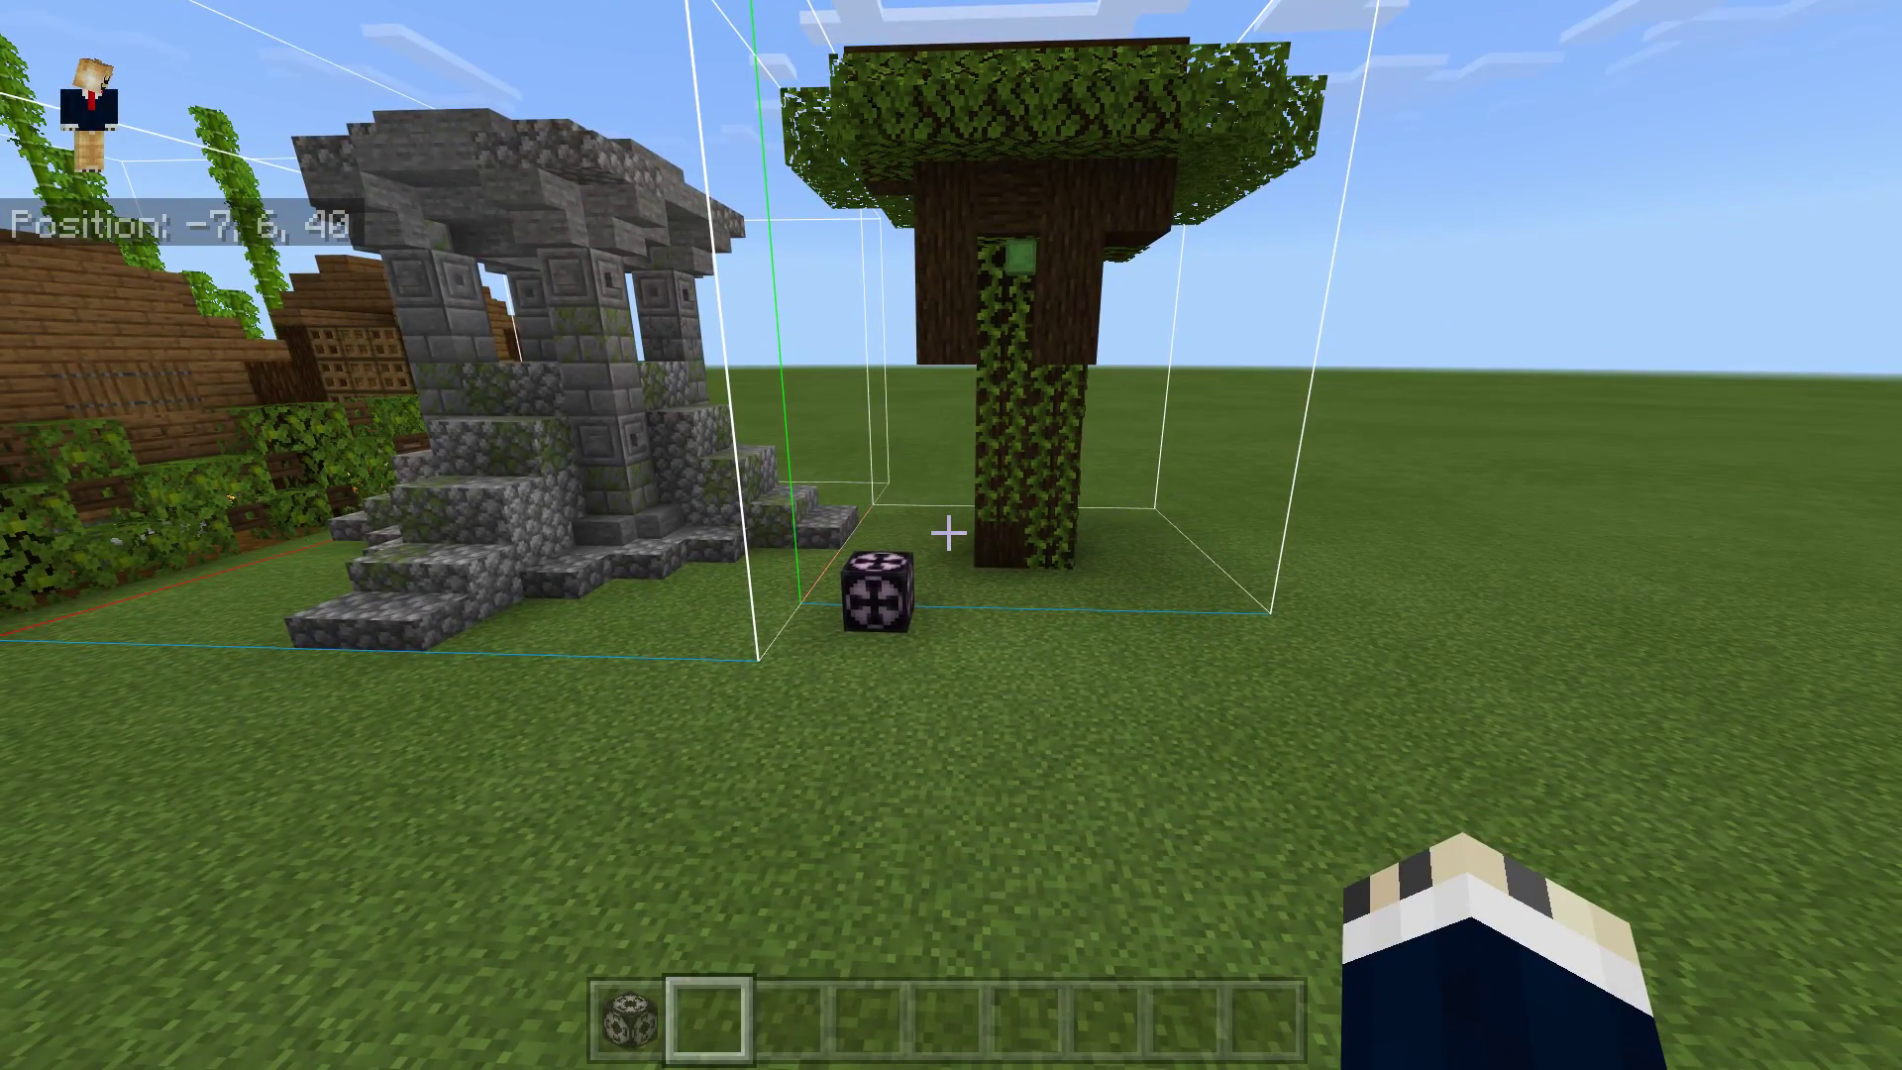
{"action": "key", "text": "slash"}
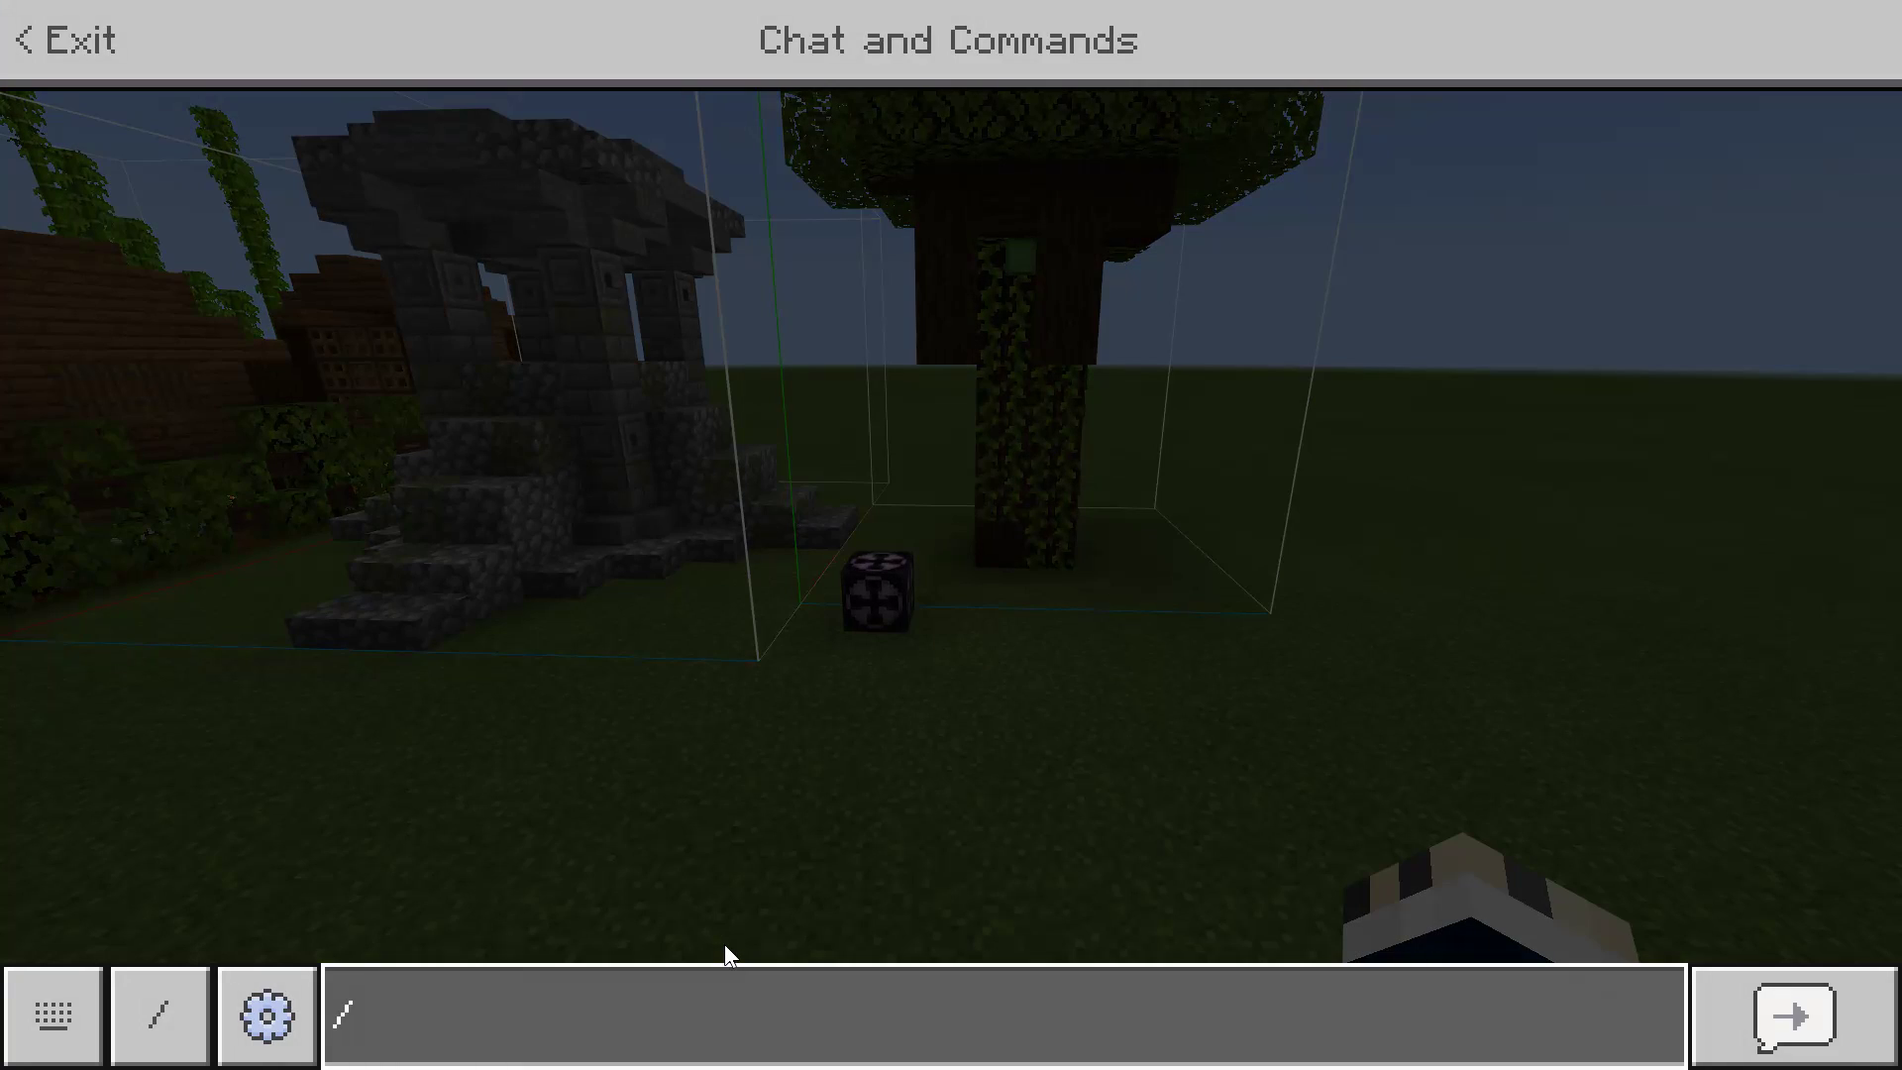
{"action": "type", "text": "give"}
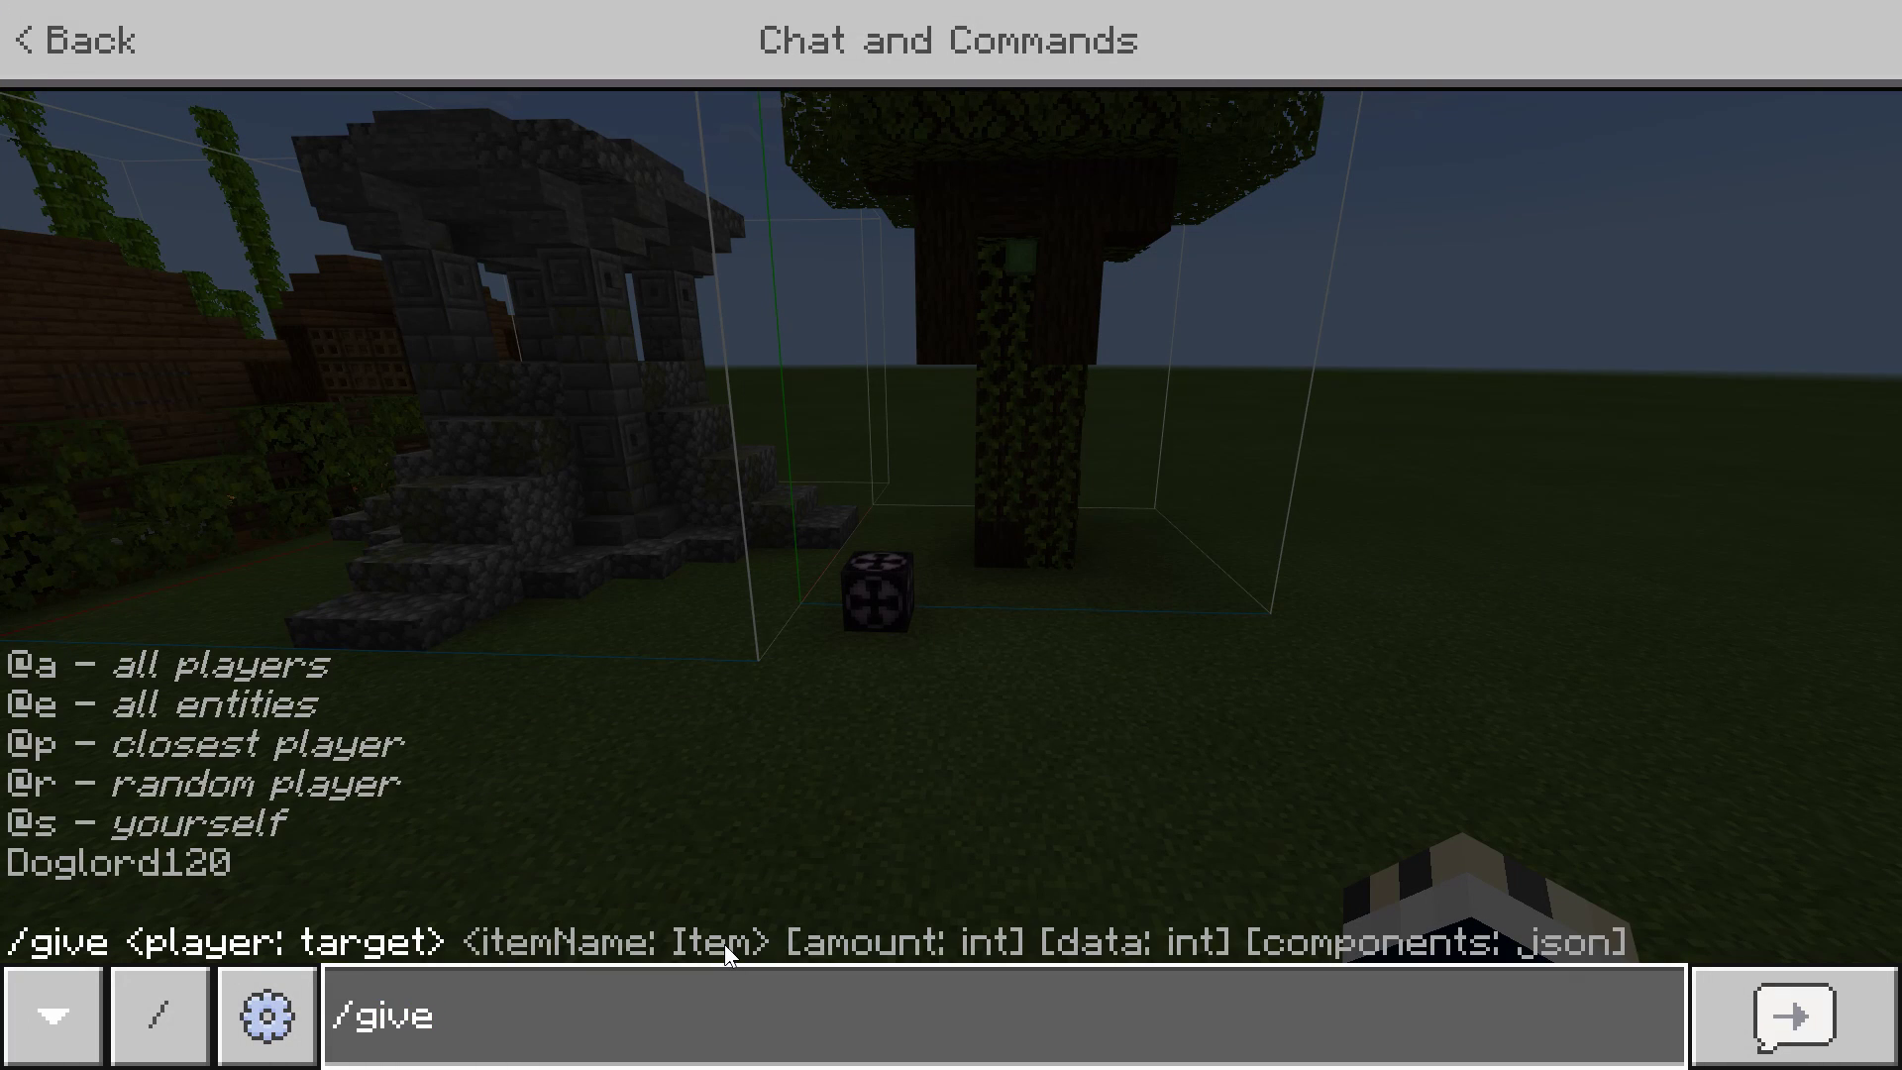
{"action": "type", "text": " @s "}
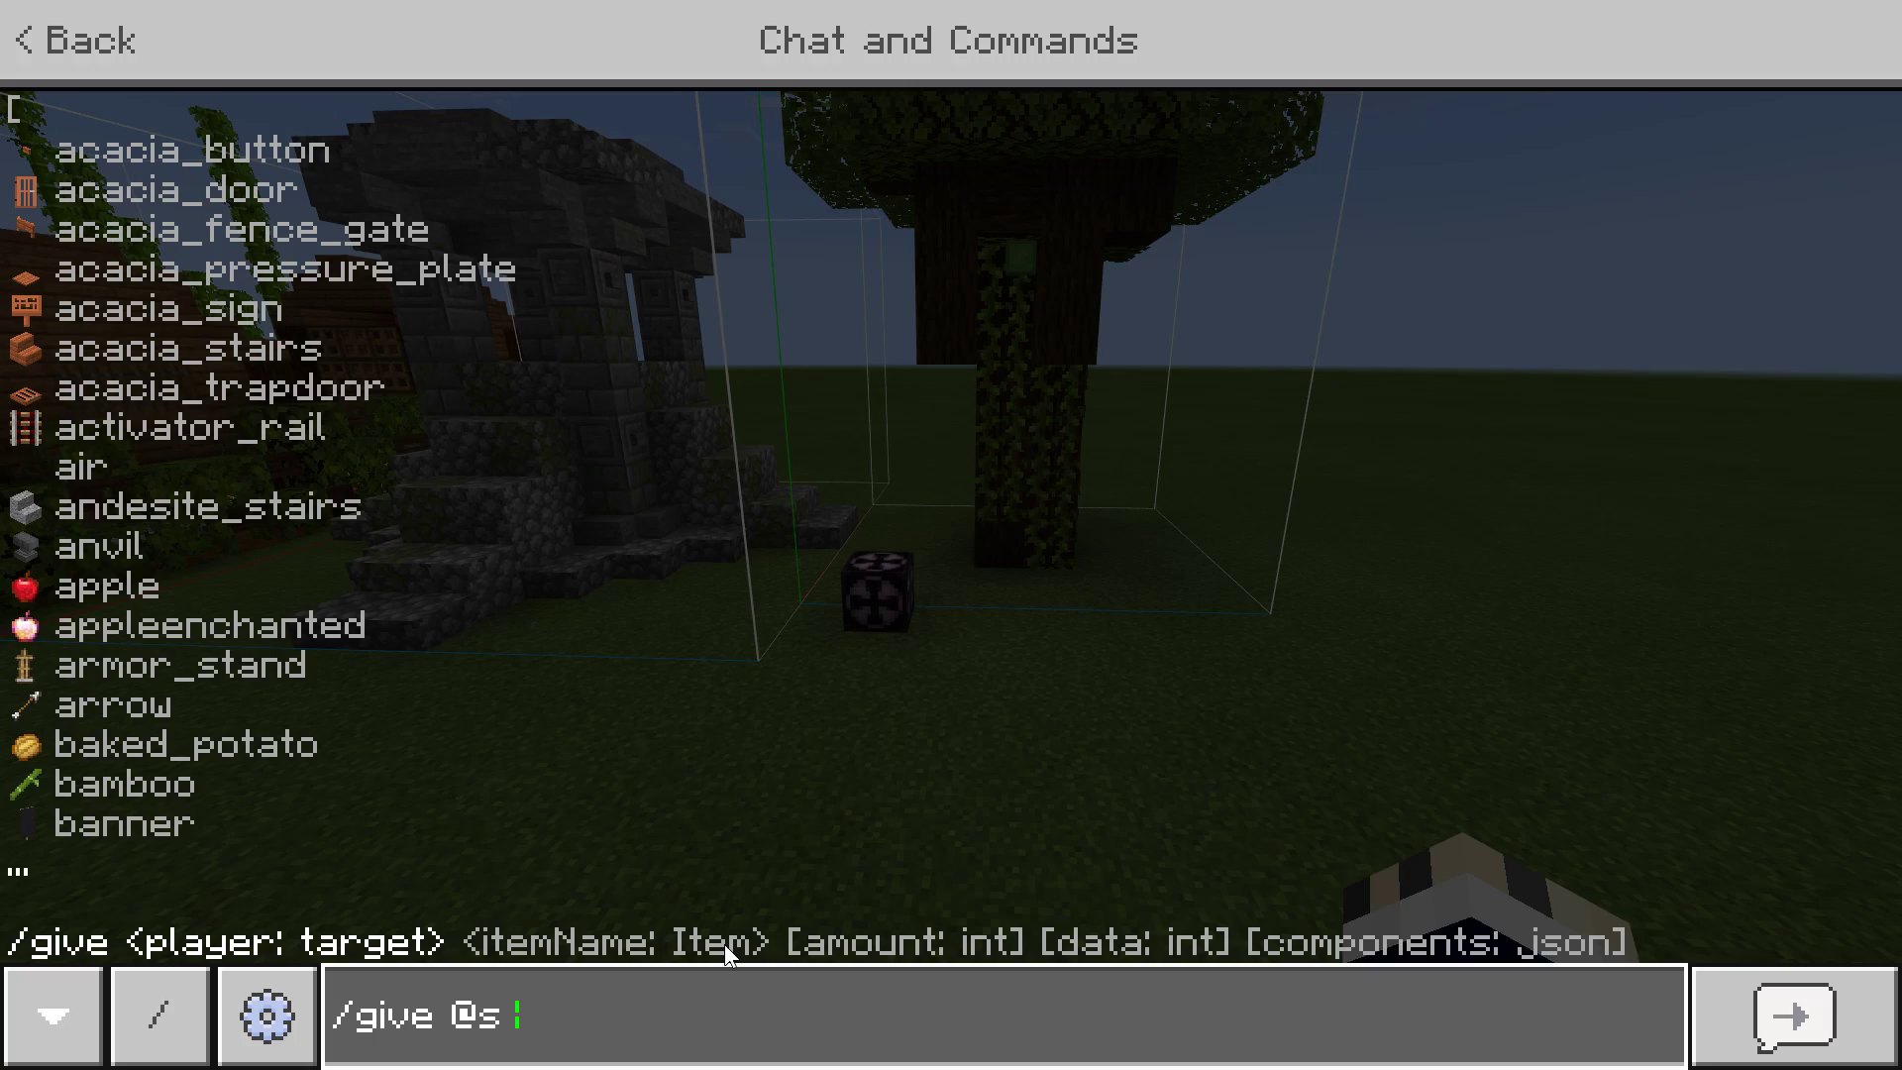
{"action": "type", "text": "structure_block"}
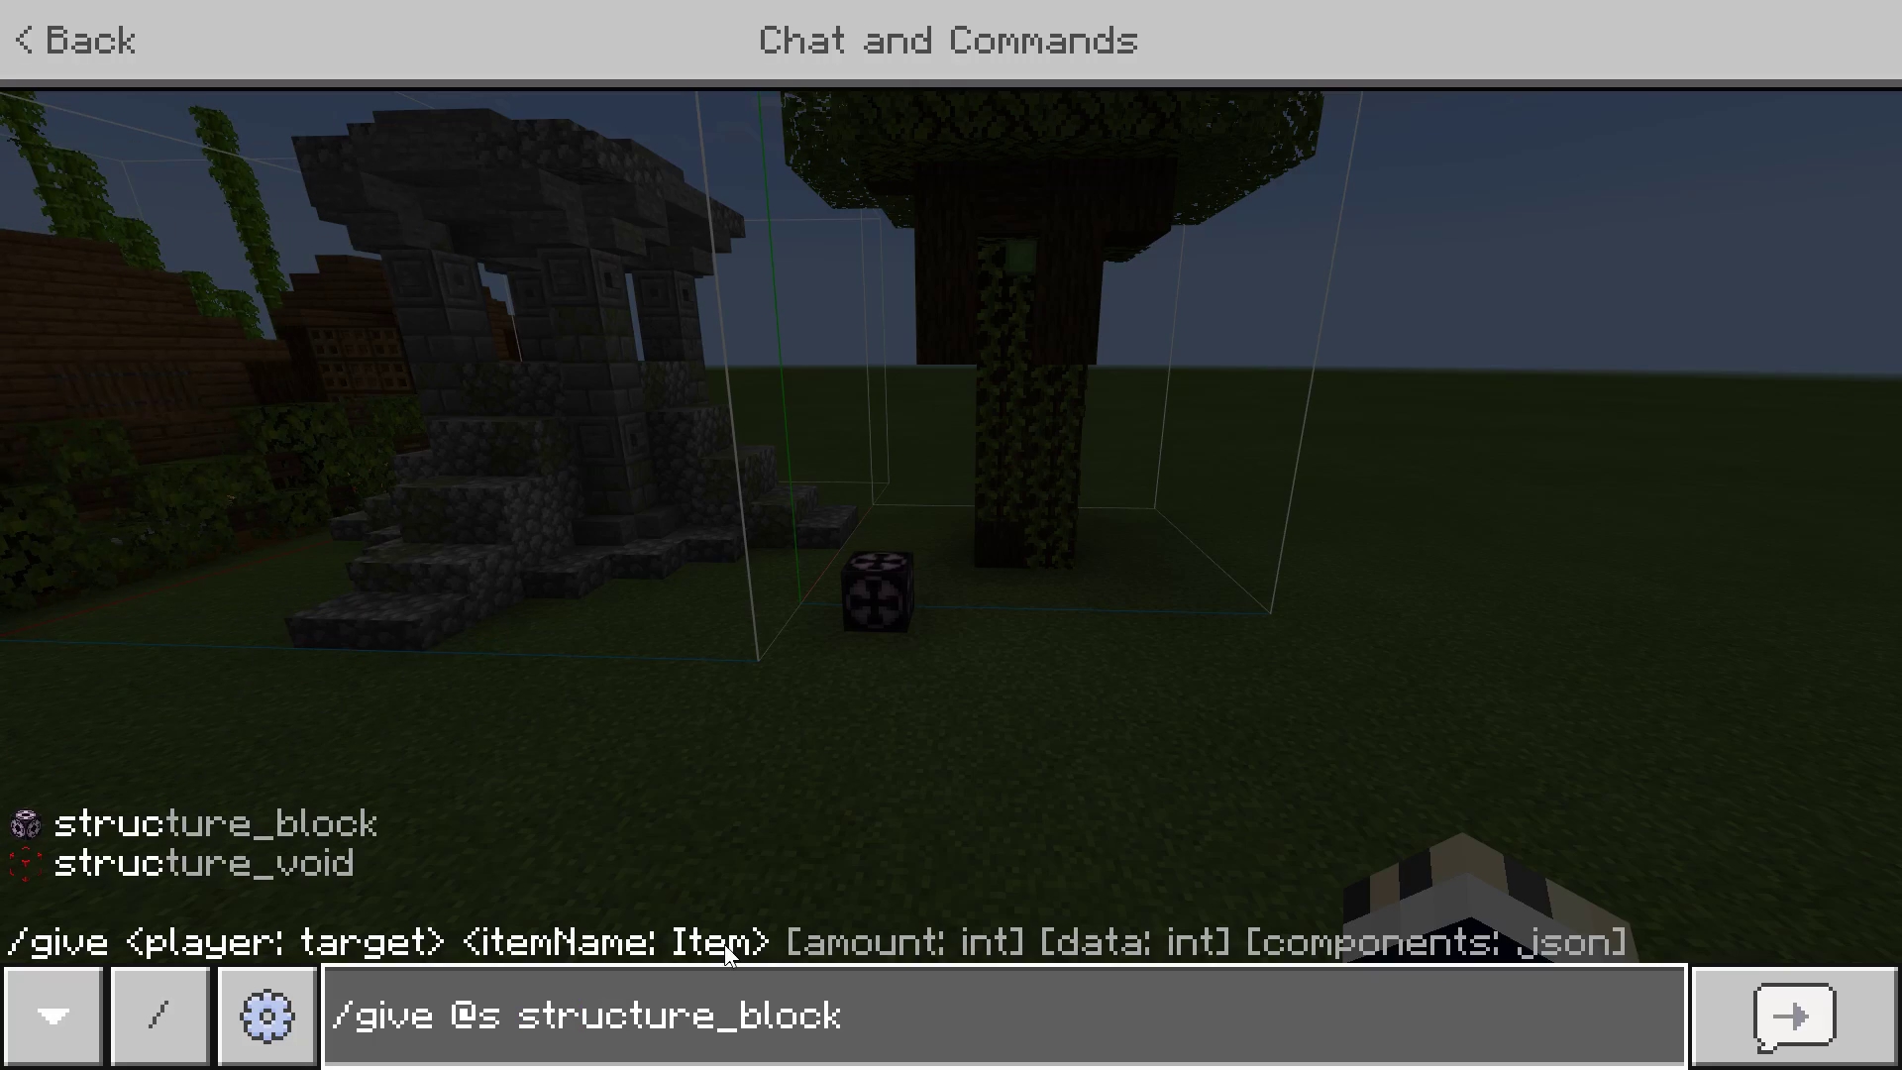
{"action": "key", "text": "Return"}
Place trial structure blocks on the open grass beside the tree build and break them again
{"action": "key", "text": "w"}
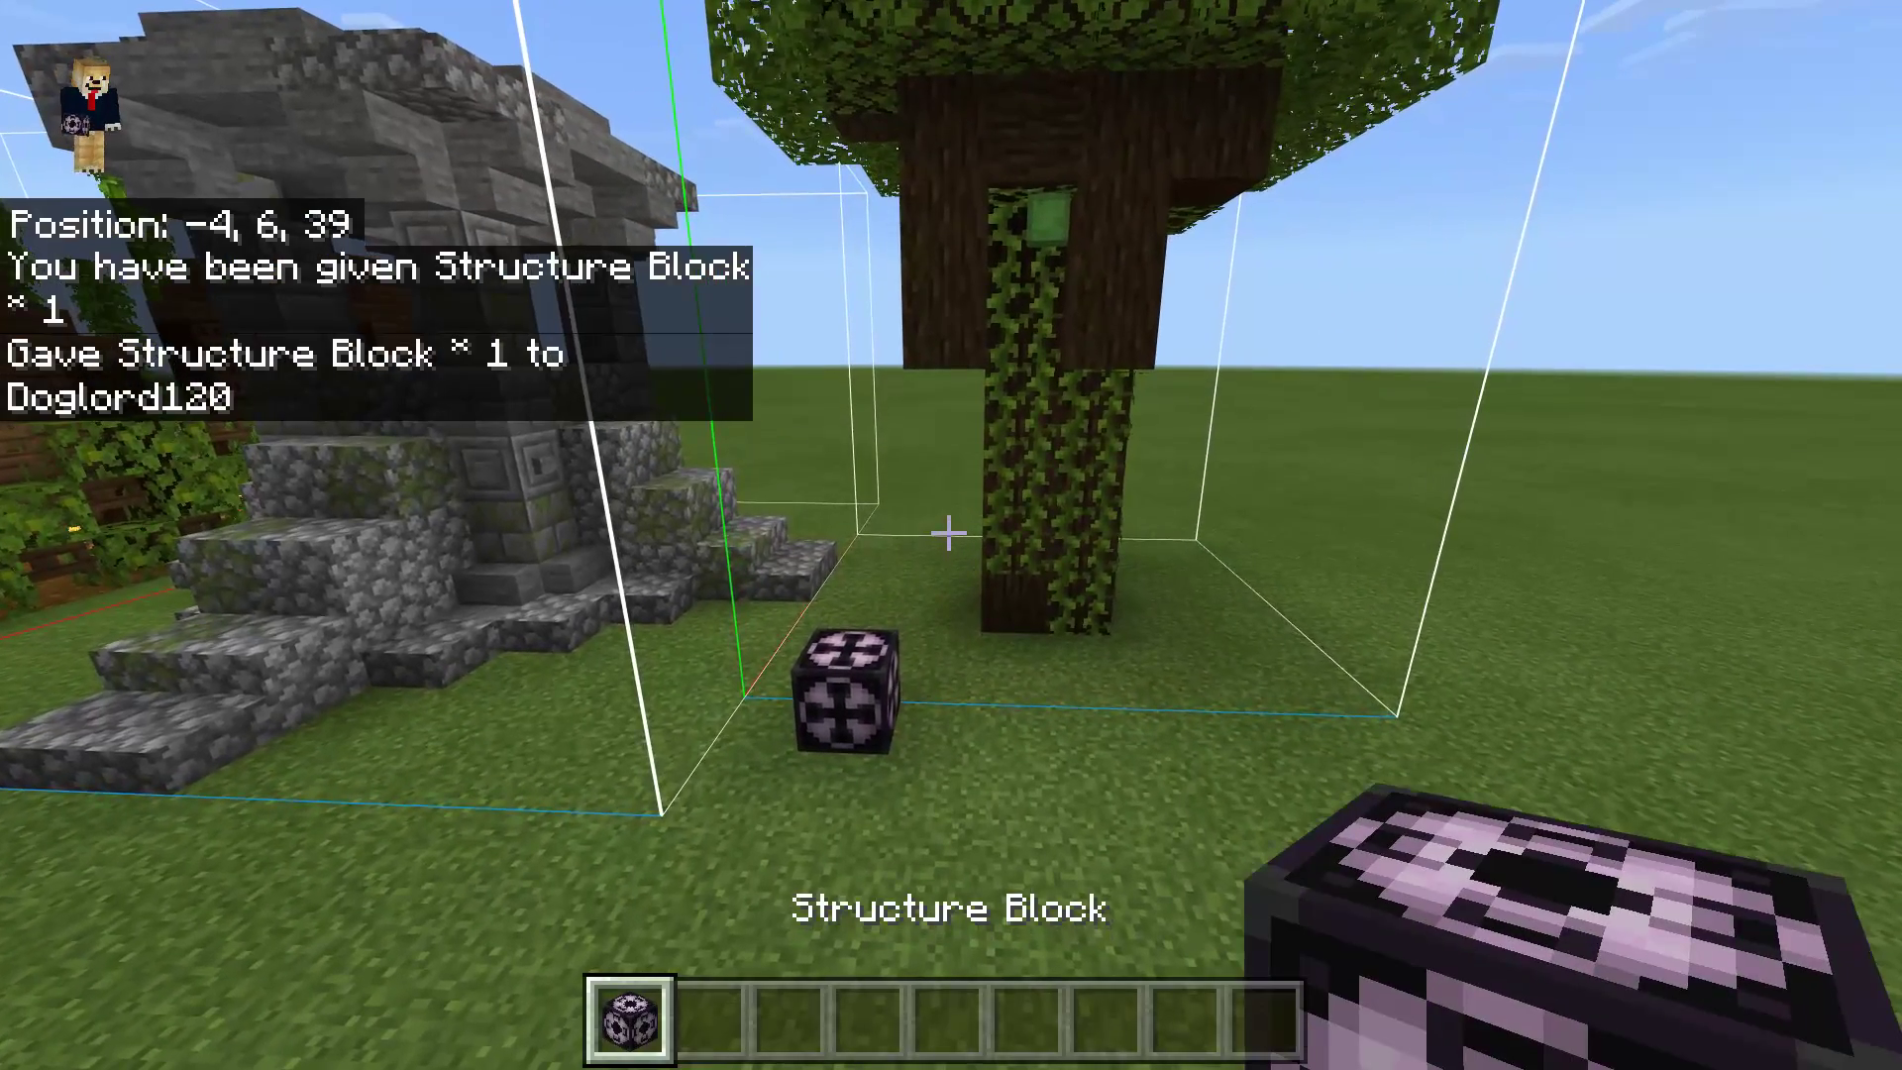
{"action": "key", "text": "s"}
{"action": "key", "text": "w"}
{"action": "key", "text": "a"}
{"action": "key", "text": "shift"}
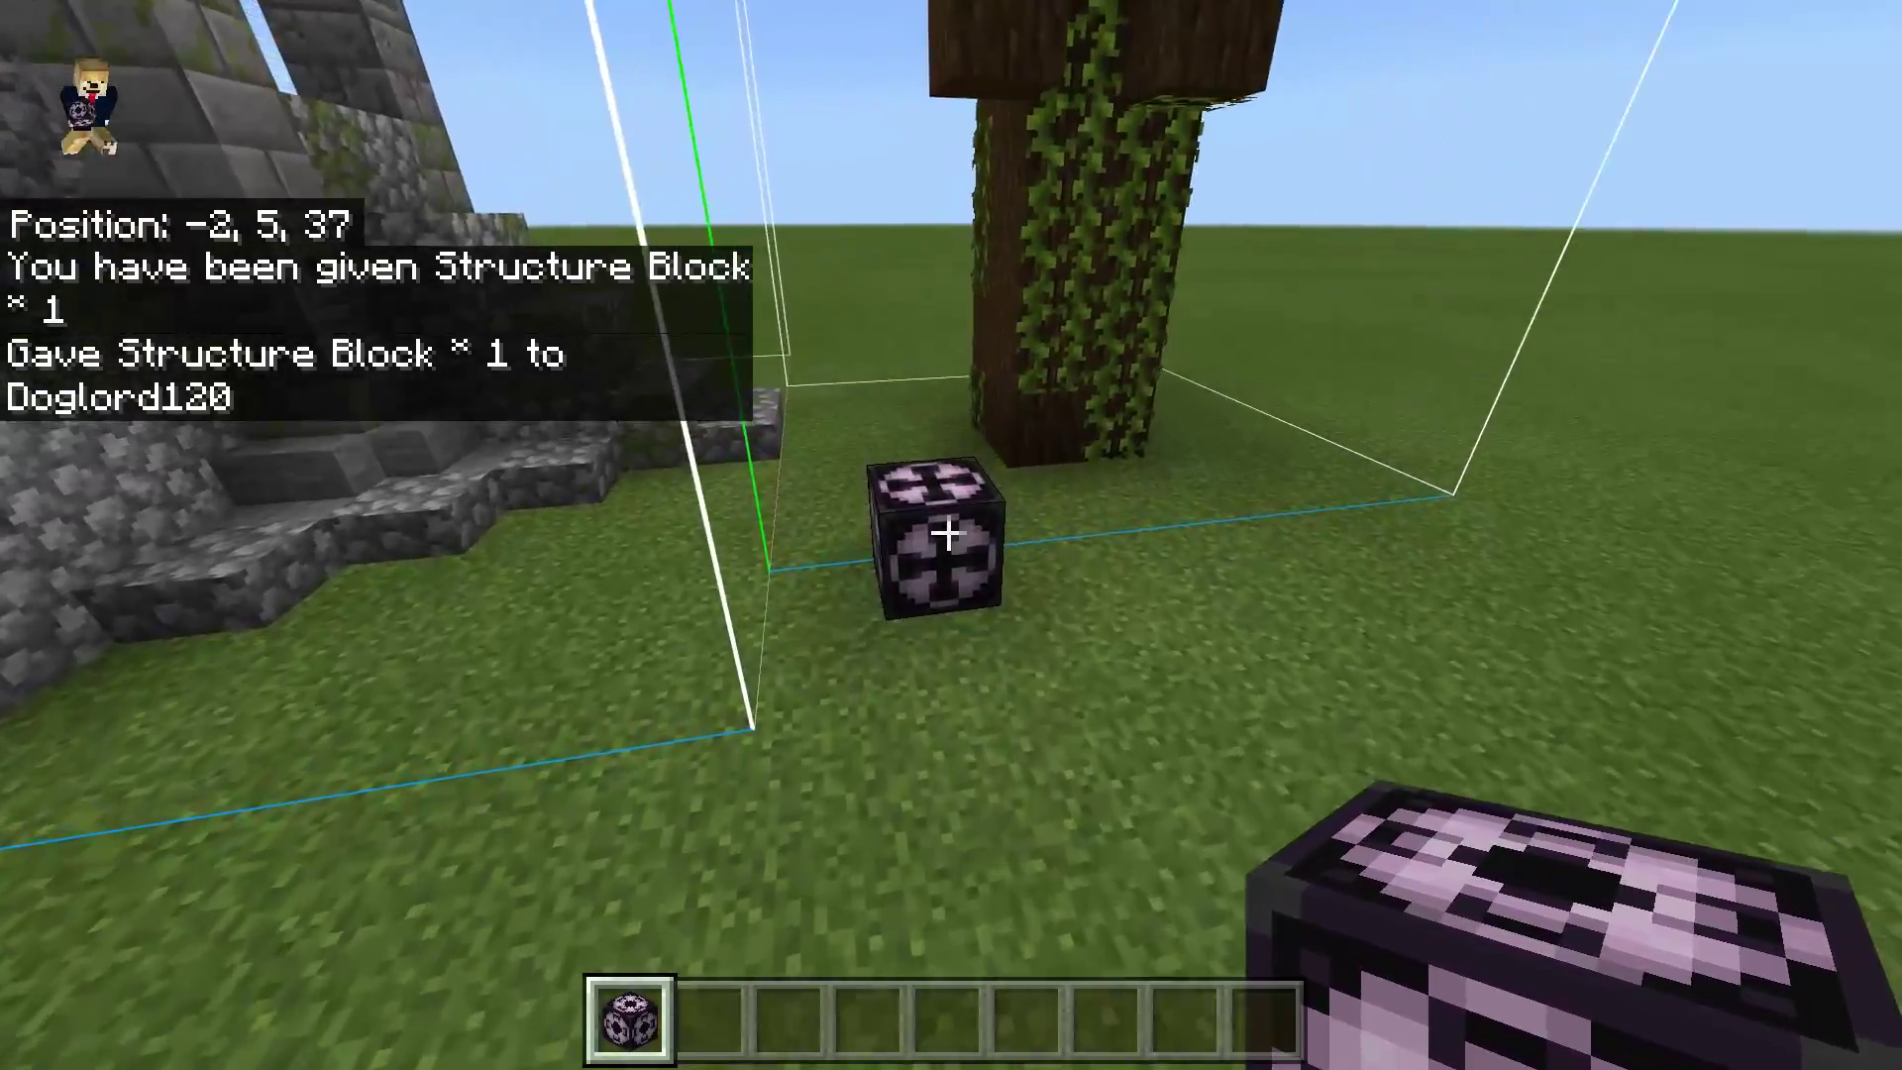
{"action": "key", "text": "shift"}
{"action": "key", "text": "w"}
{"action": "key", "text": "d"}
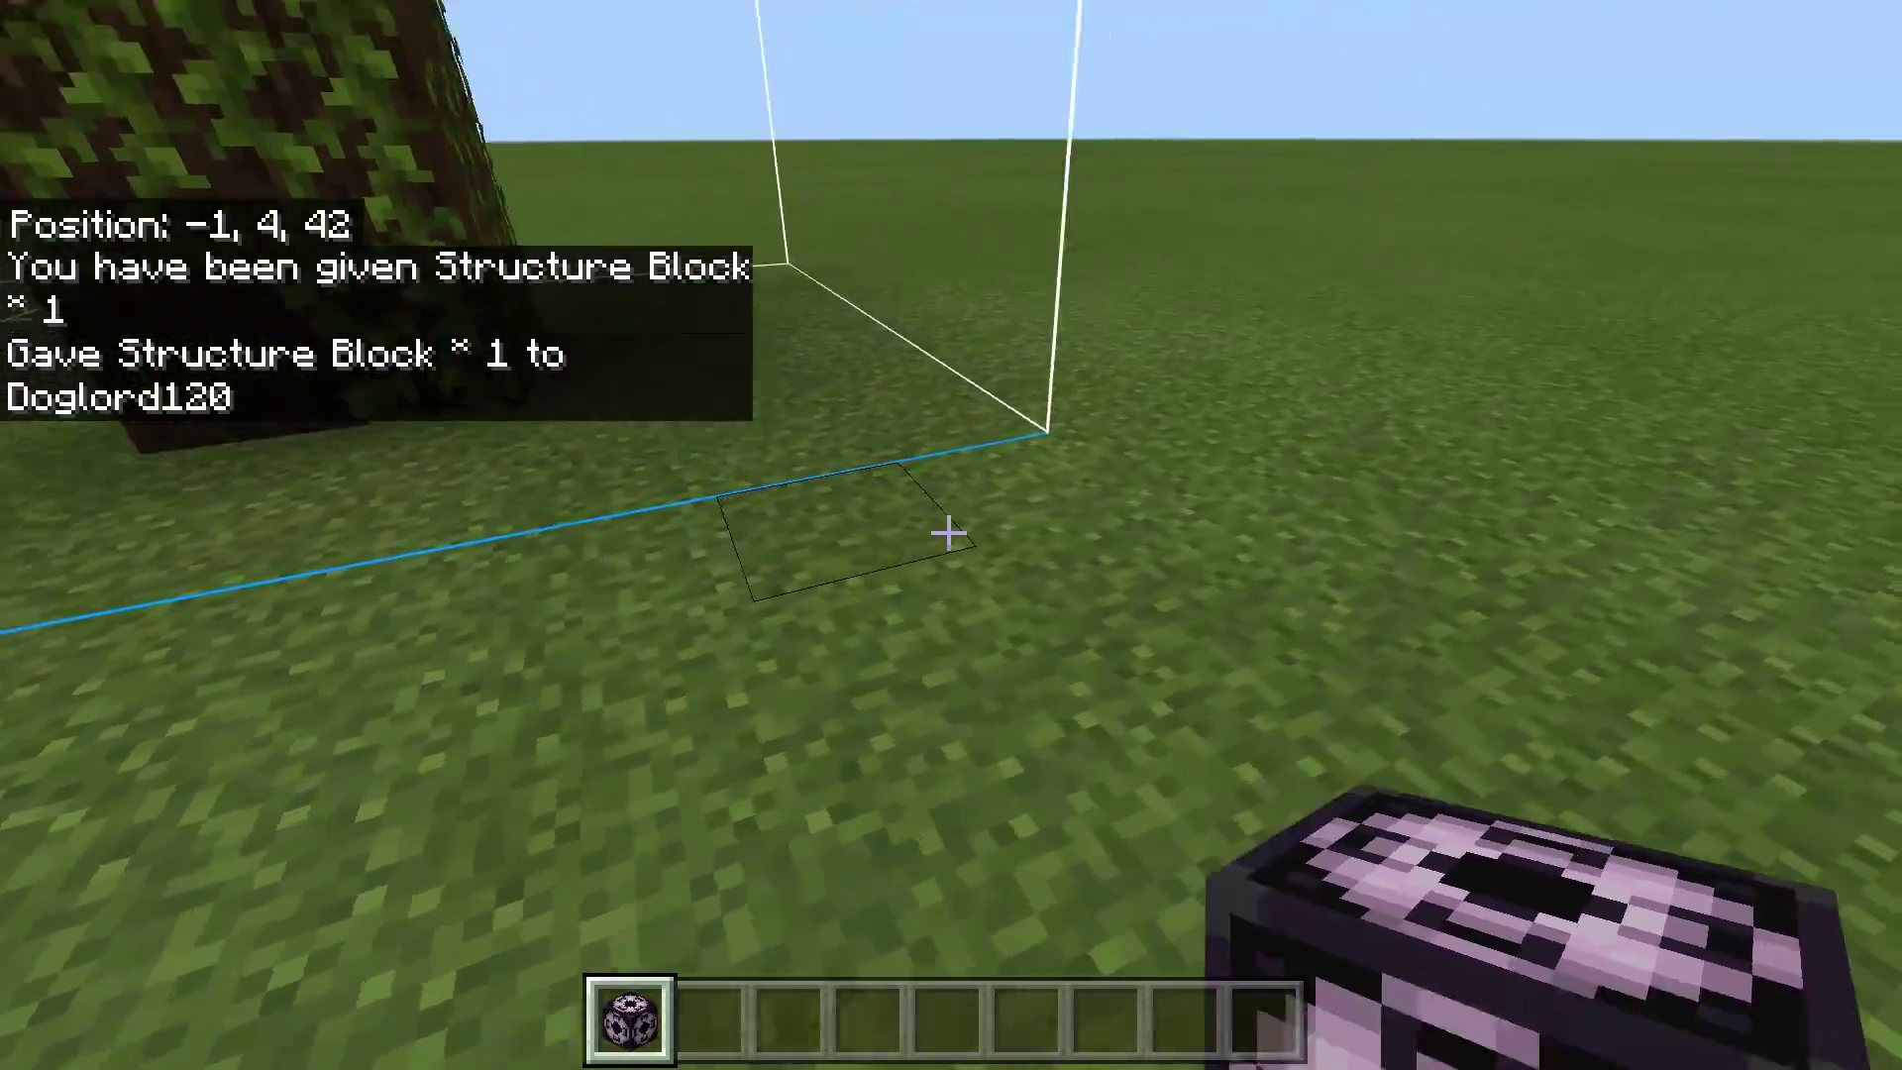
{"action": "key", "text": "d"}
{"action": "right_click", "coordinate": [949, 533]}
{"action": "key", "text": "s"}
{"action": "right_click", "coordinate": [949, 533]}
{"action": "right_click", "coordinate": [949, 533]}
{"action": "key", "text": "a"}
{"action": "key", "text": "w"}
{"action": "left_click", "coordinate": [949, 533]}
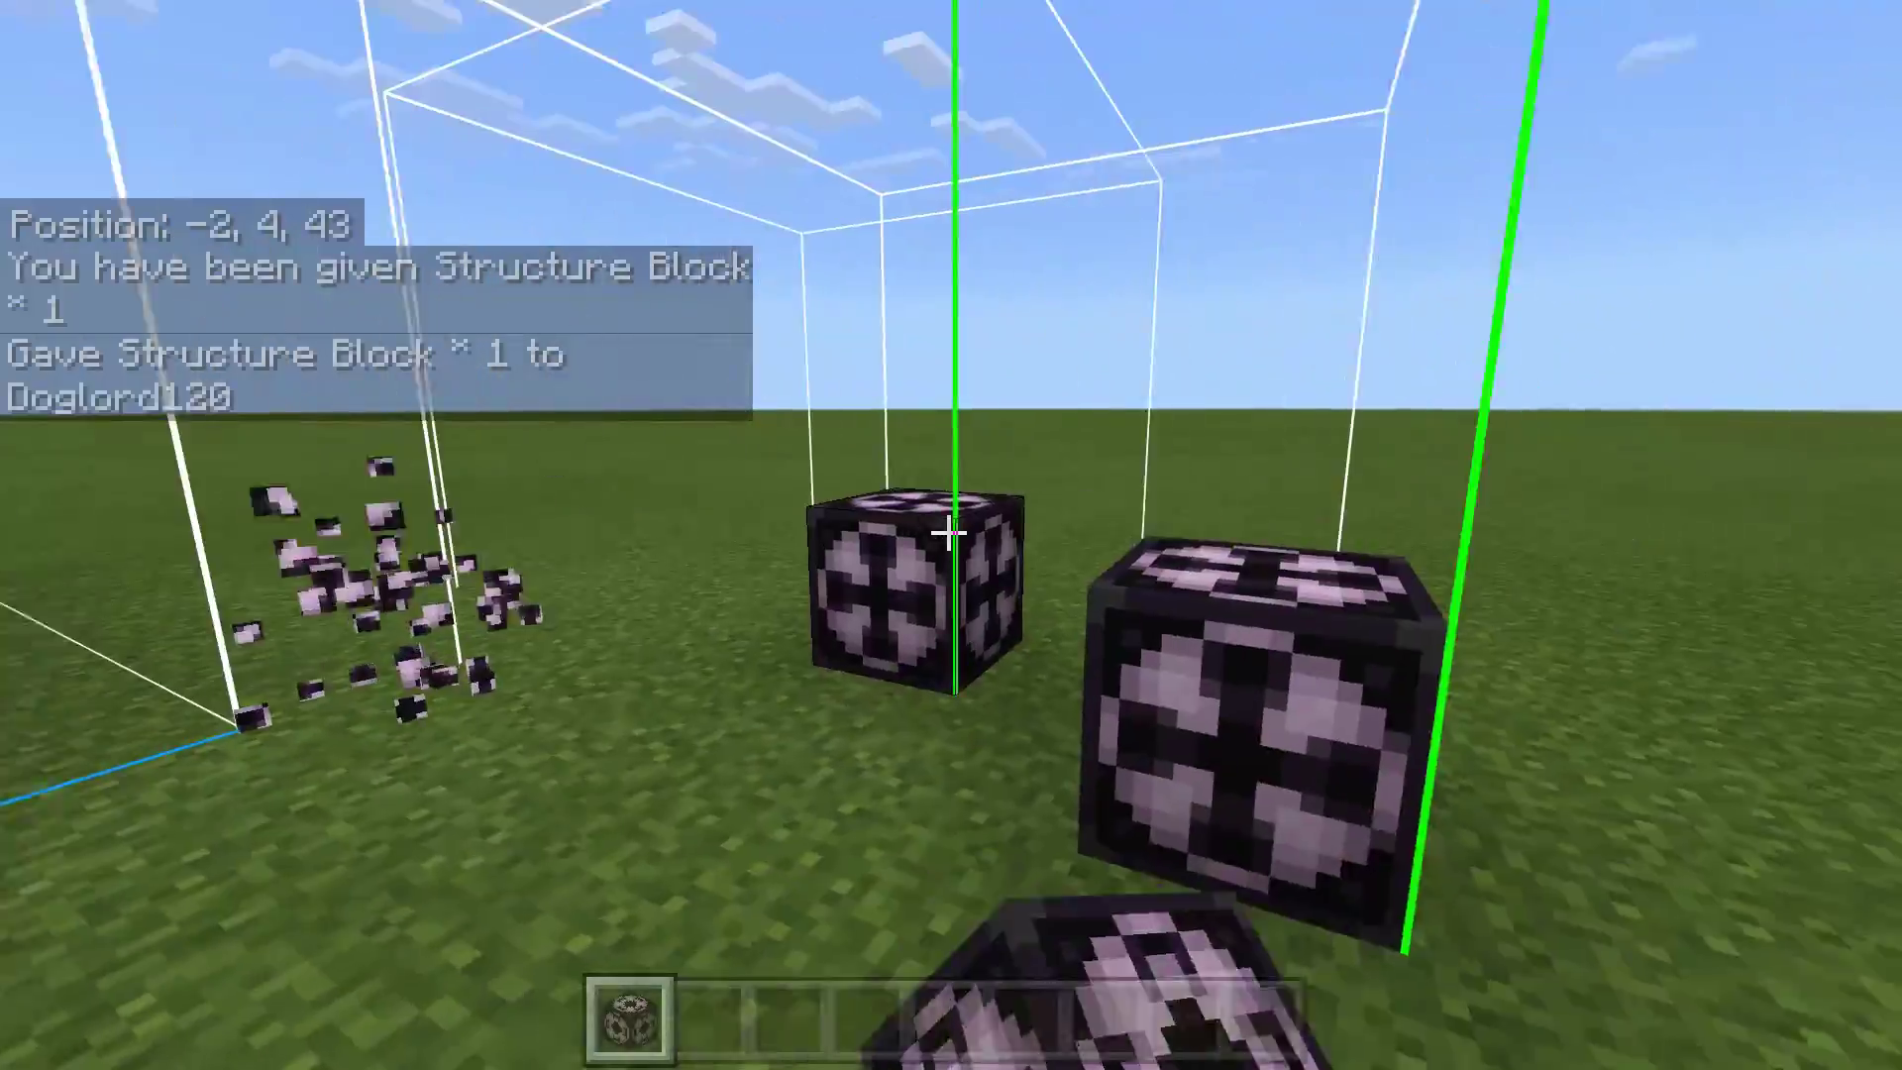
{"action": "left_click", "coordinate": [949, 535]}
{"action": "key", "text": "w"}
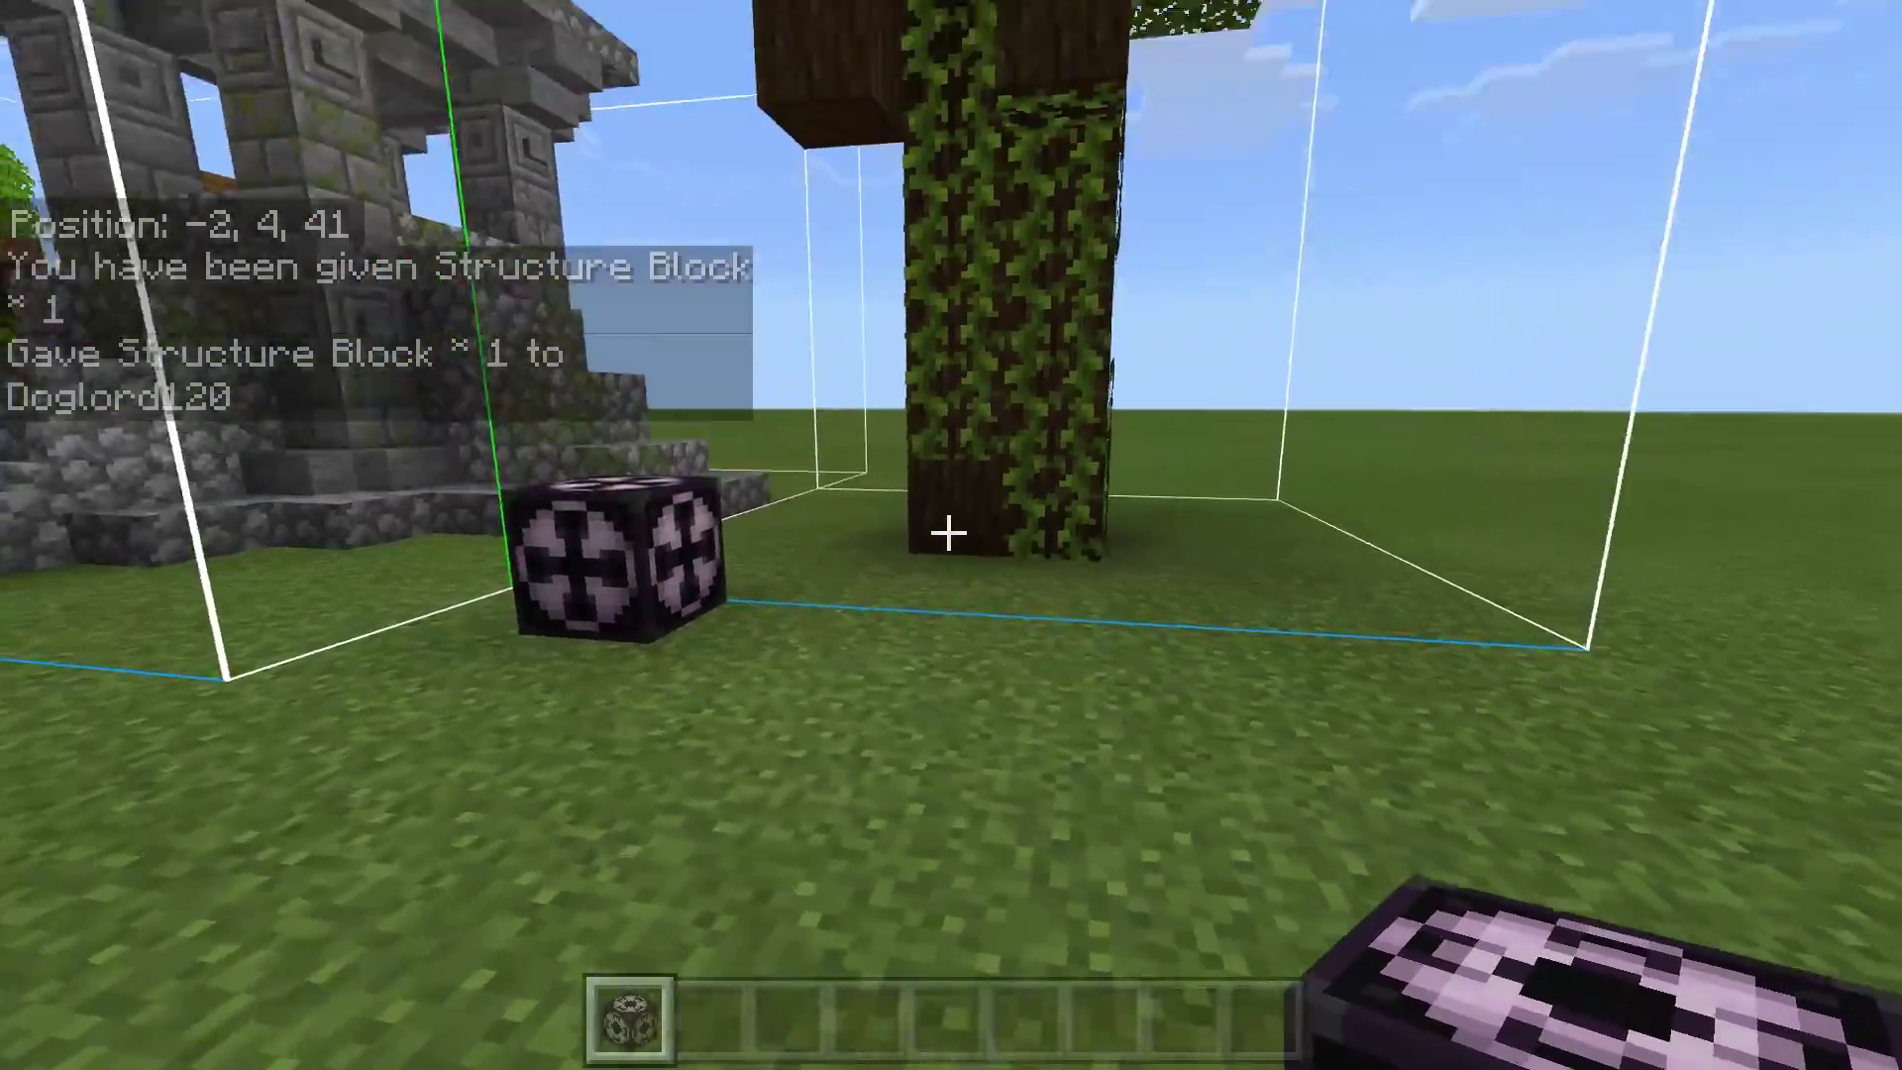
Inspect the tree build and replace the structure block in front of it with a new one
{"action": "key", "text": "w"}
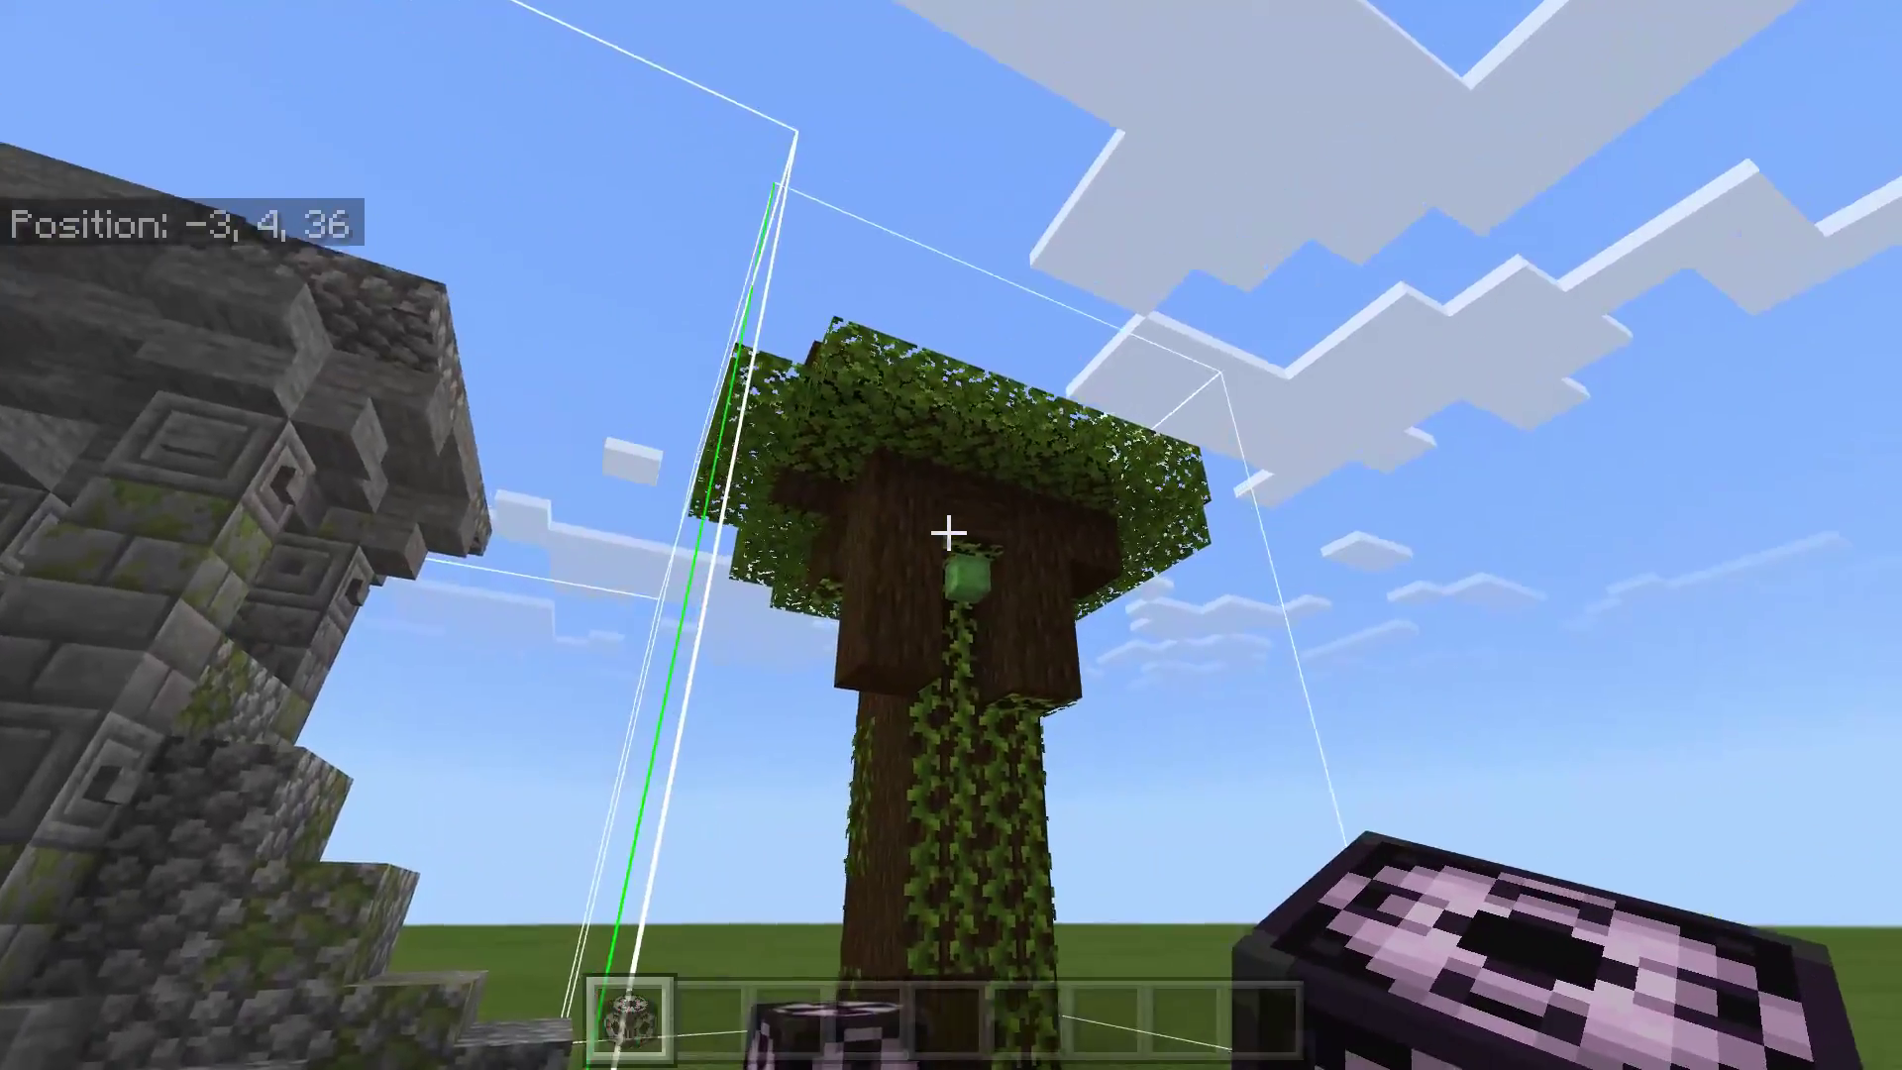
{"action": "key", "text": "w"}
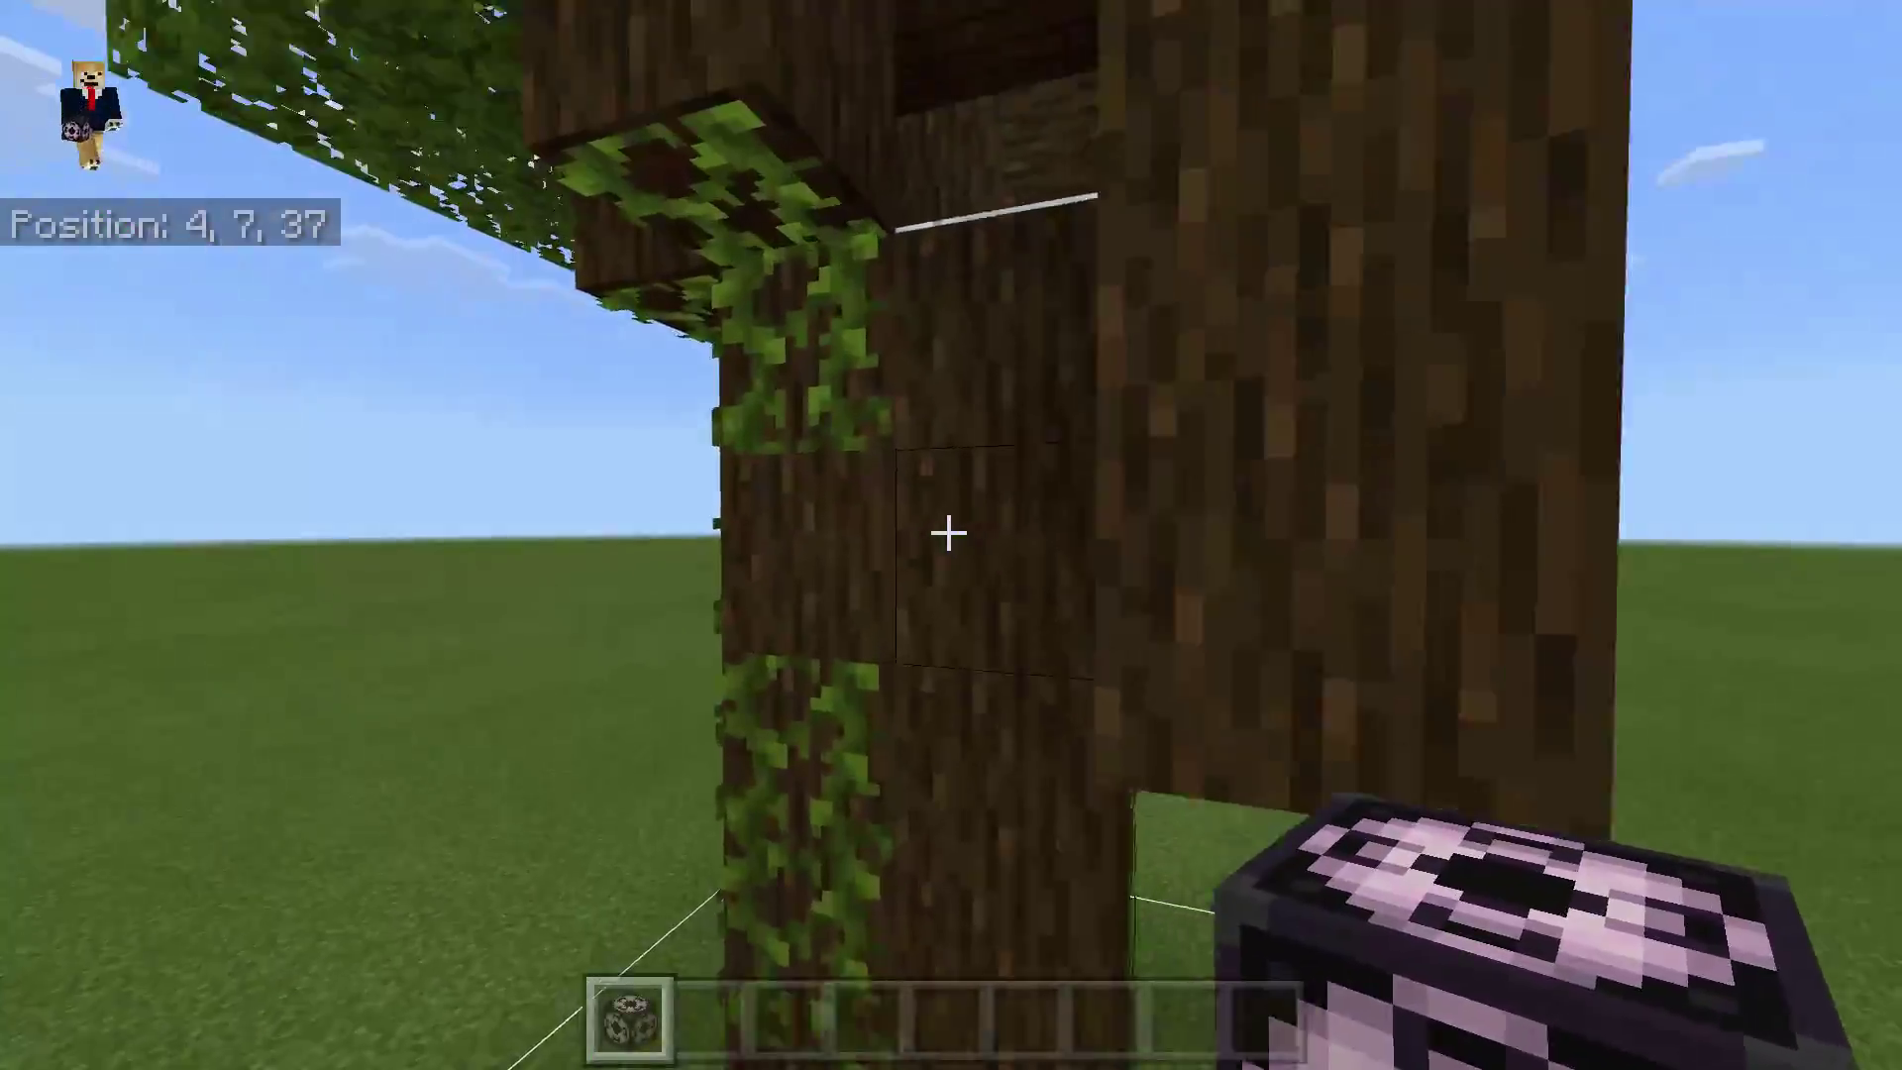
{"action": "key", "text": "s"}
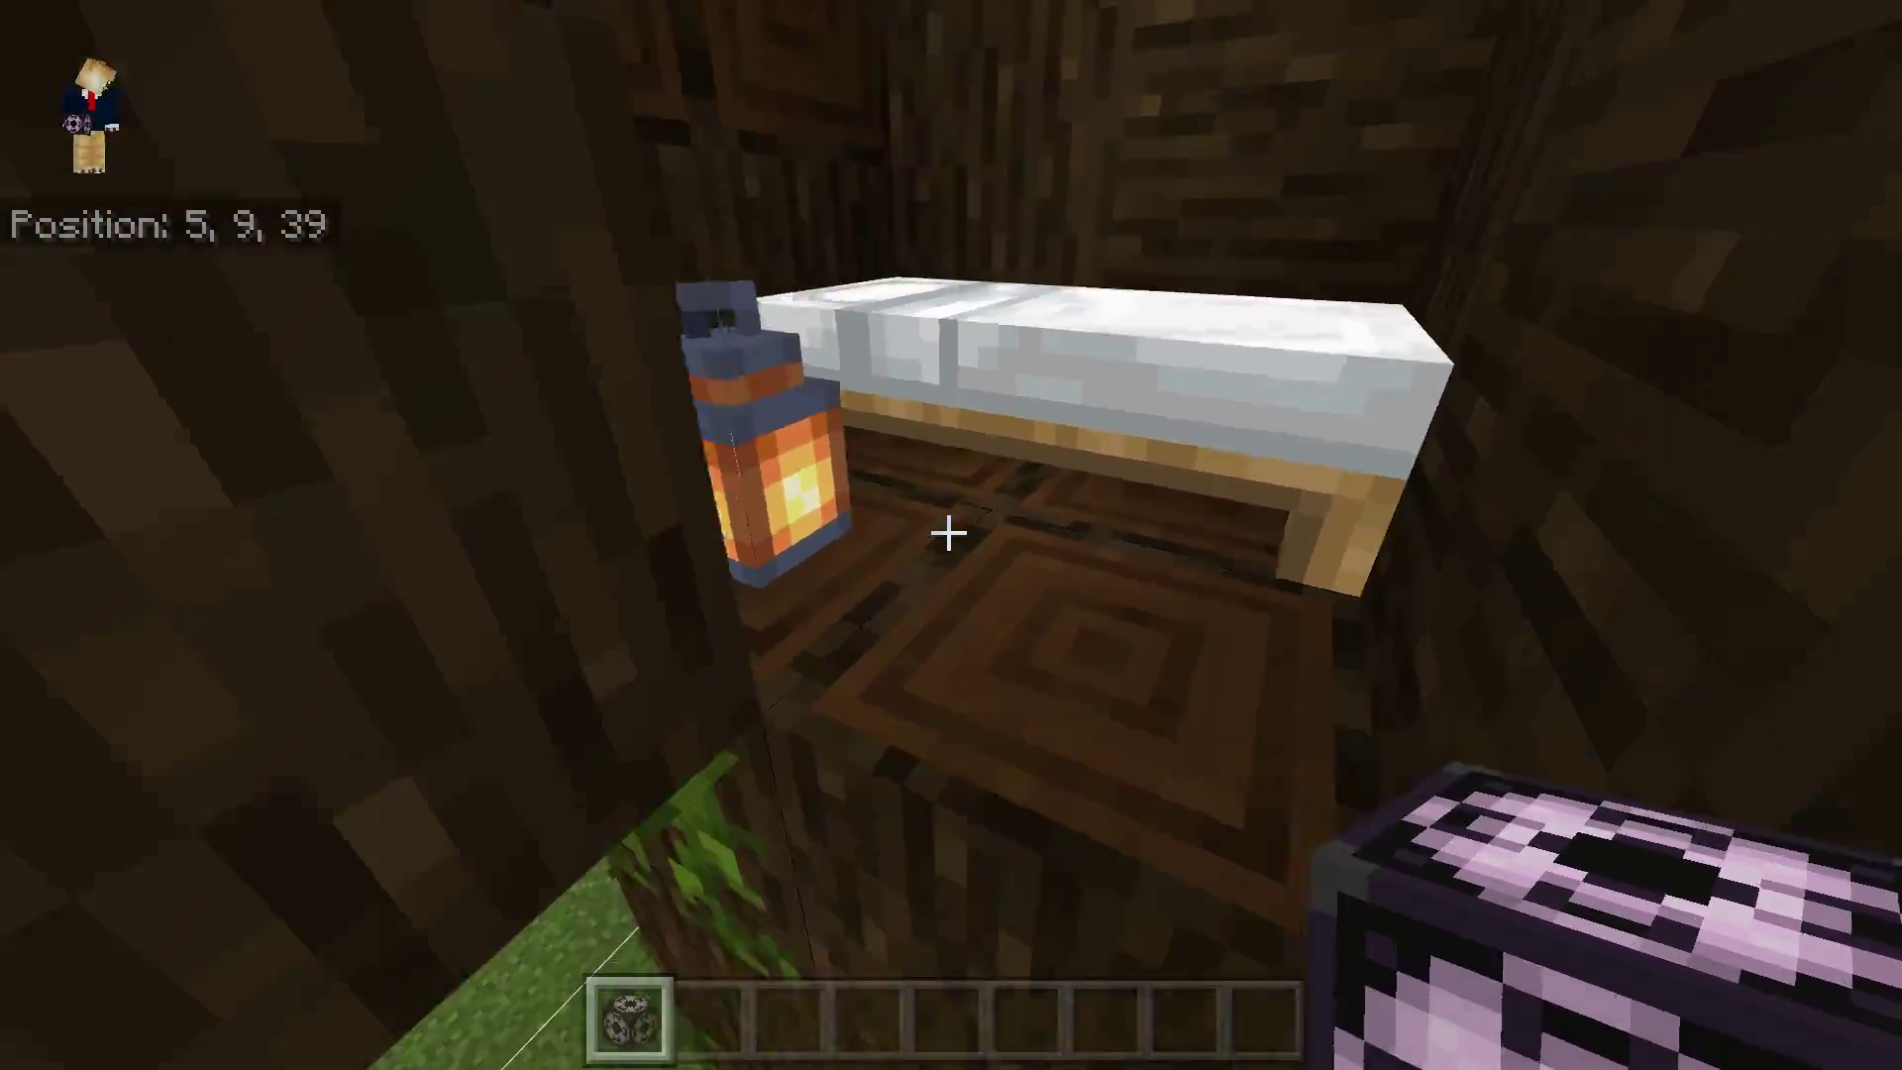
{"action": "key", "text": "shift"}
{"action": "key", "text": "shift"}
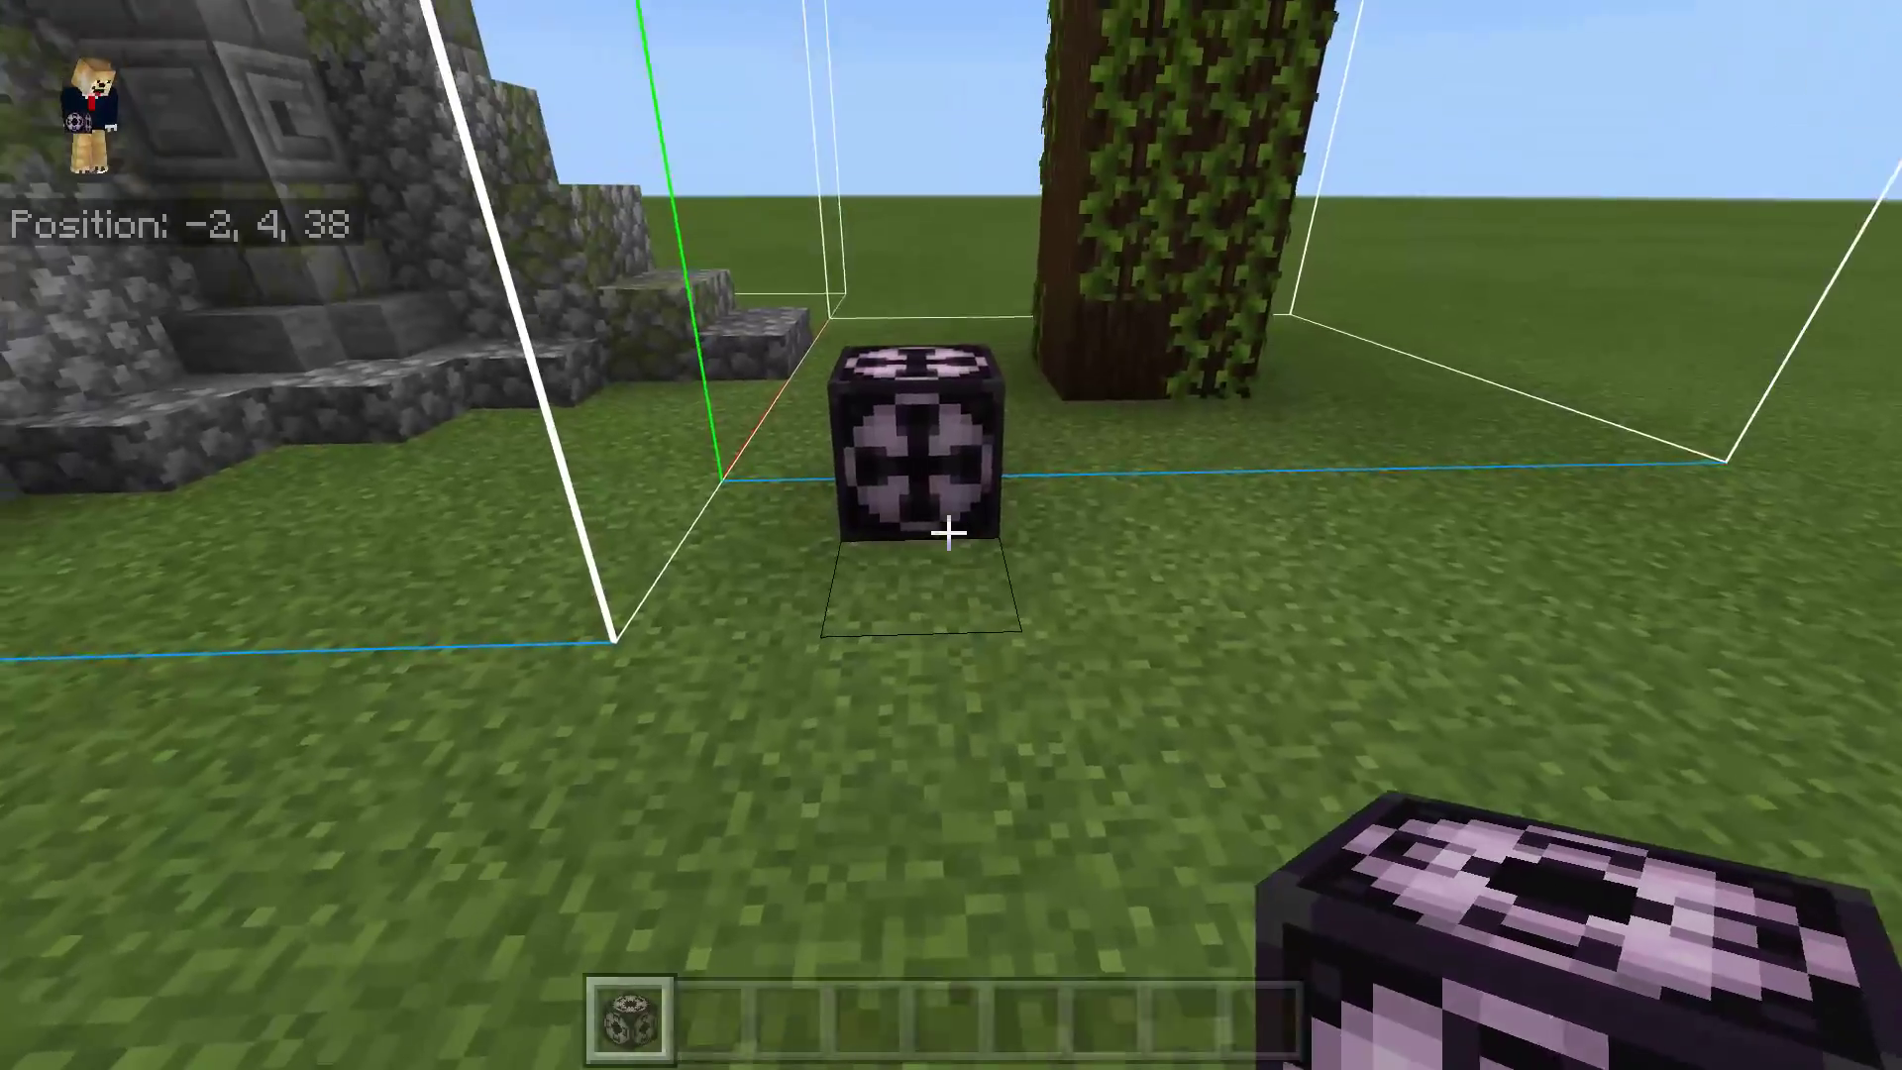
{"action": "key", "text": "w"}
{"action": "left_click", "coordinate": [950, 533]}
{"action": "right_click", "coordinate": [949, 533]}
{"action": "key", "text": "s"}
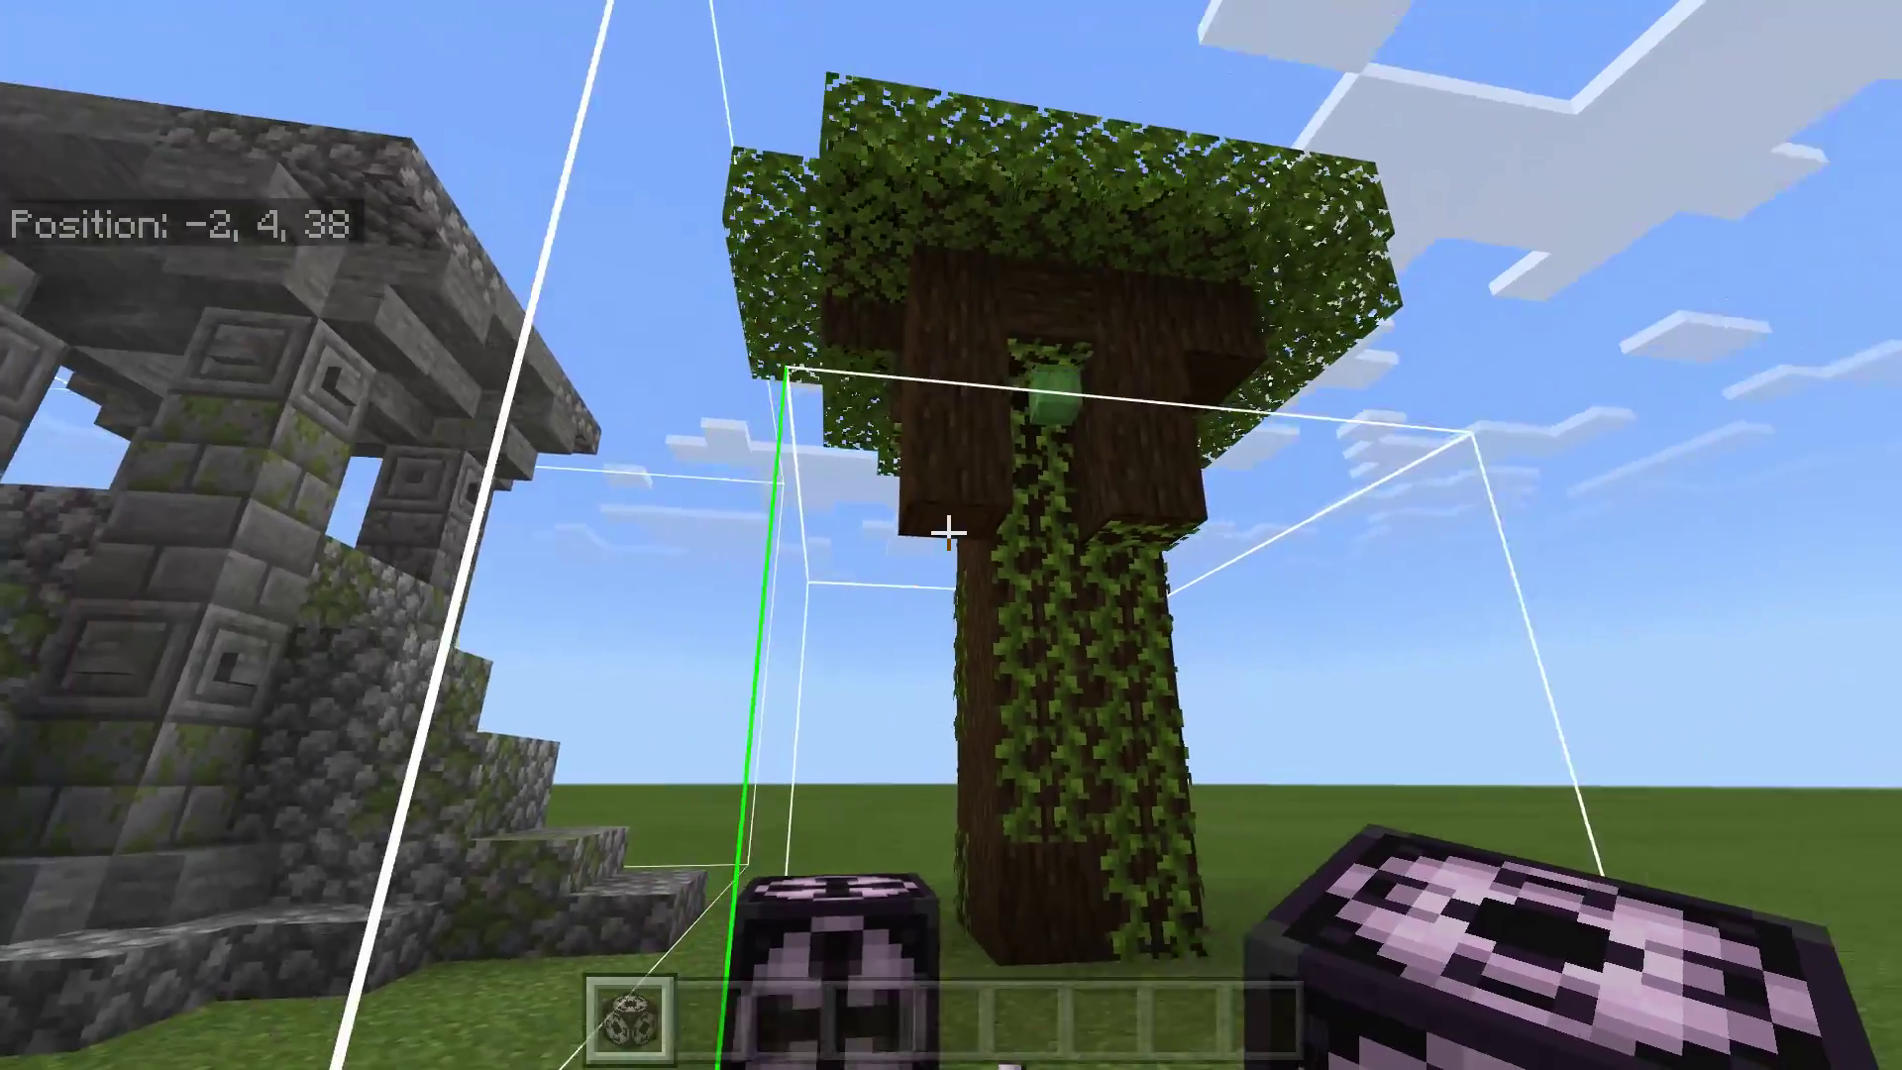
Examine from several sides how the new structure block's outline covers the tree build
{"action": "key", "text": "a"}
{"action": "key", "text": "w"}
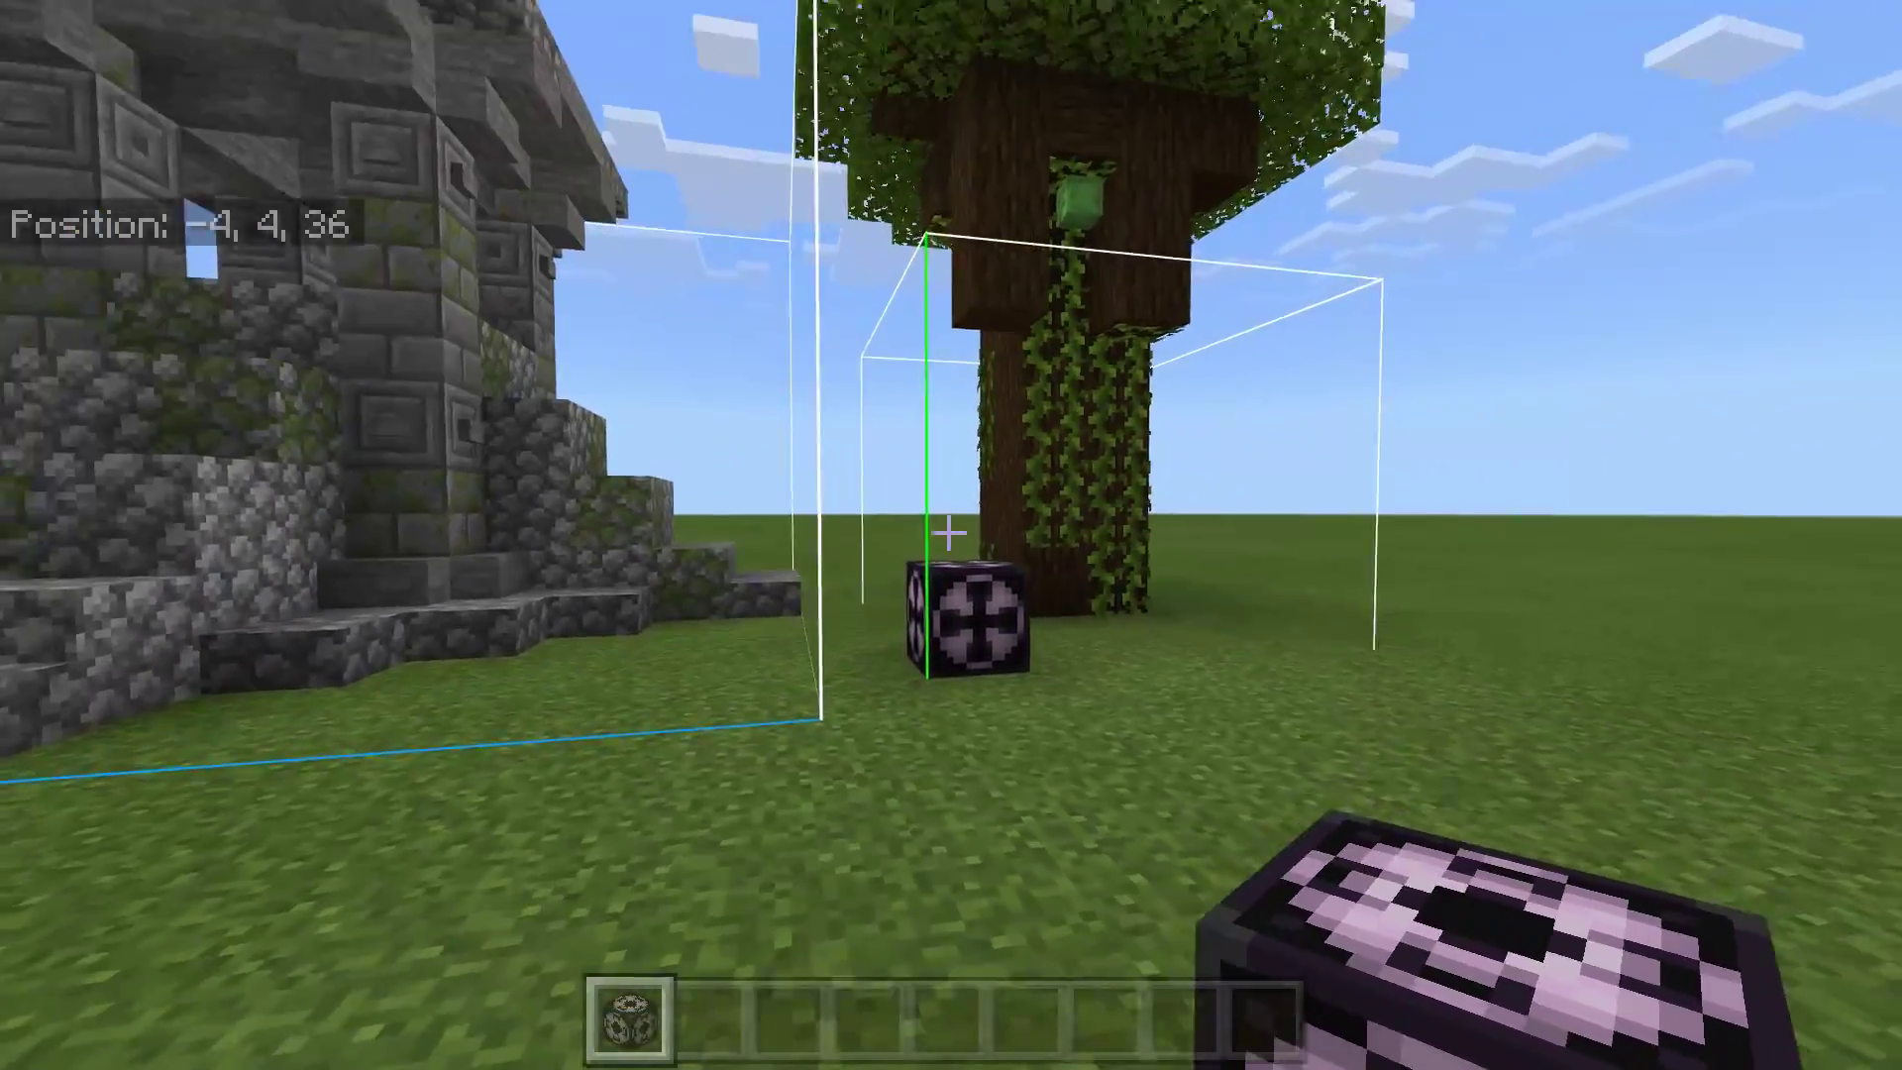
{"action": "key", "text": "w"}
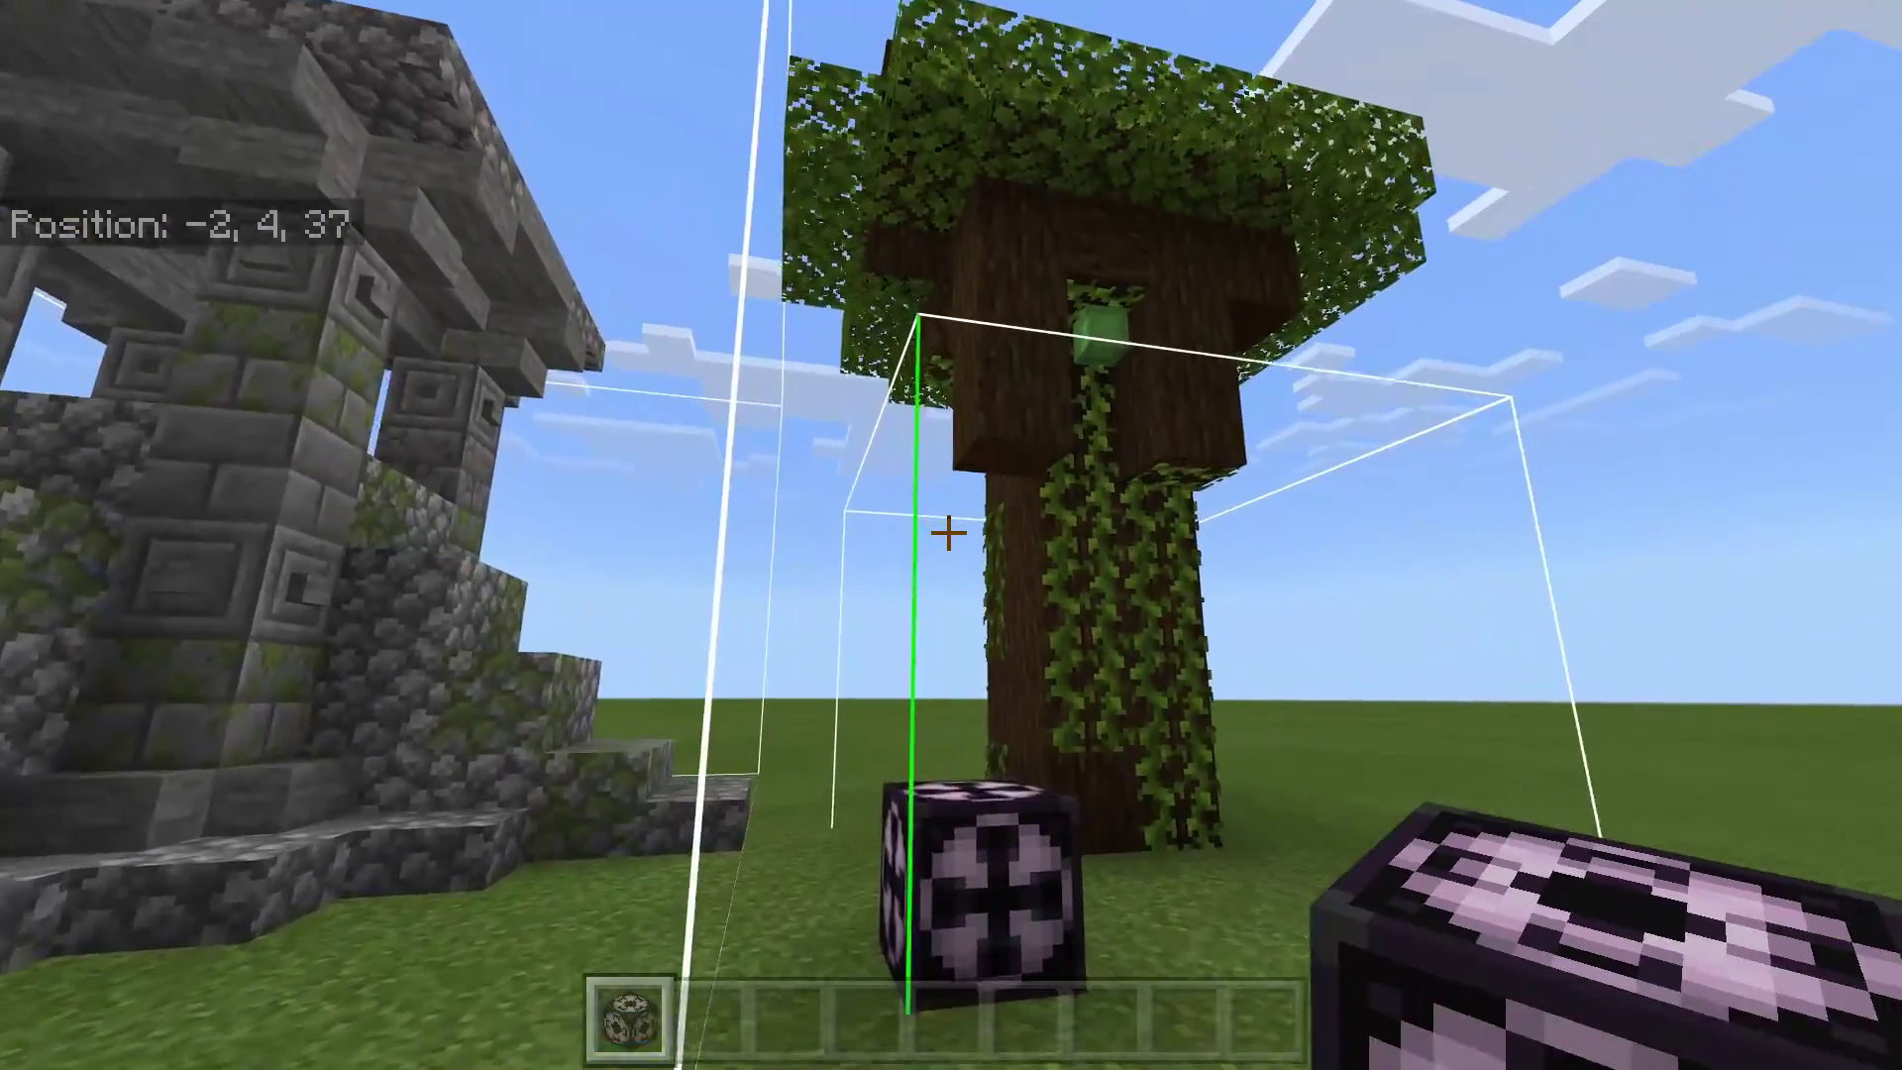
{"action": "key", "text": "s"}
{"action": "key", "text": "s"}
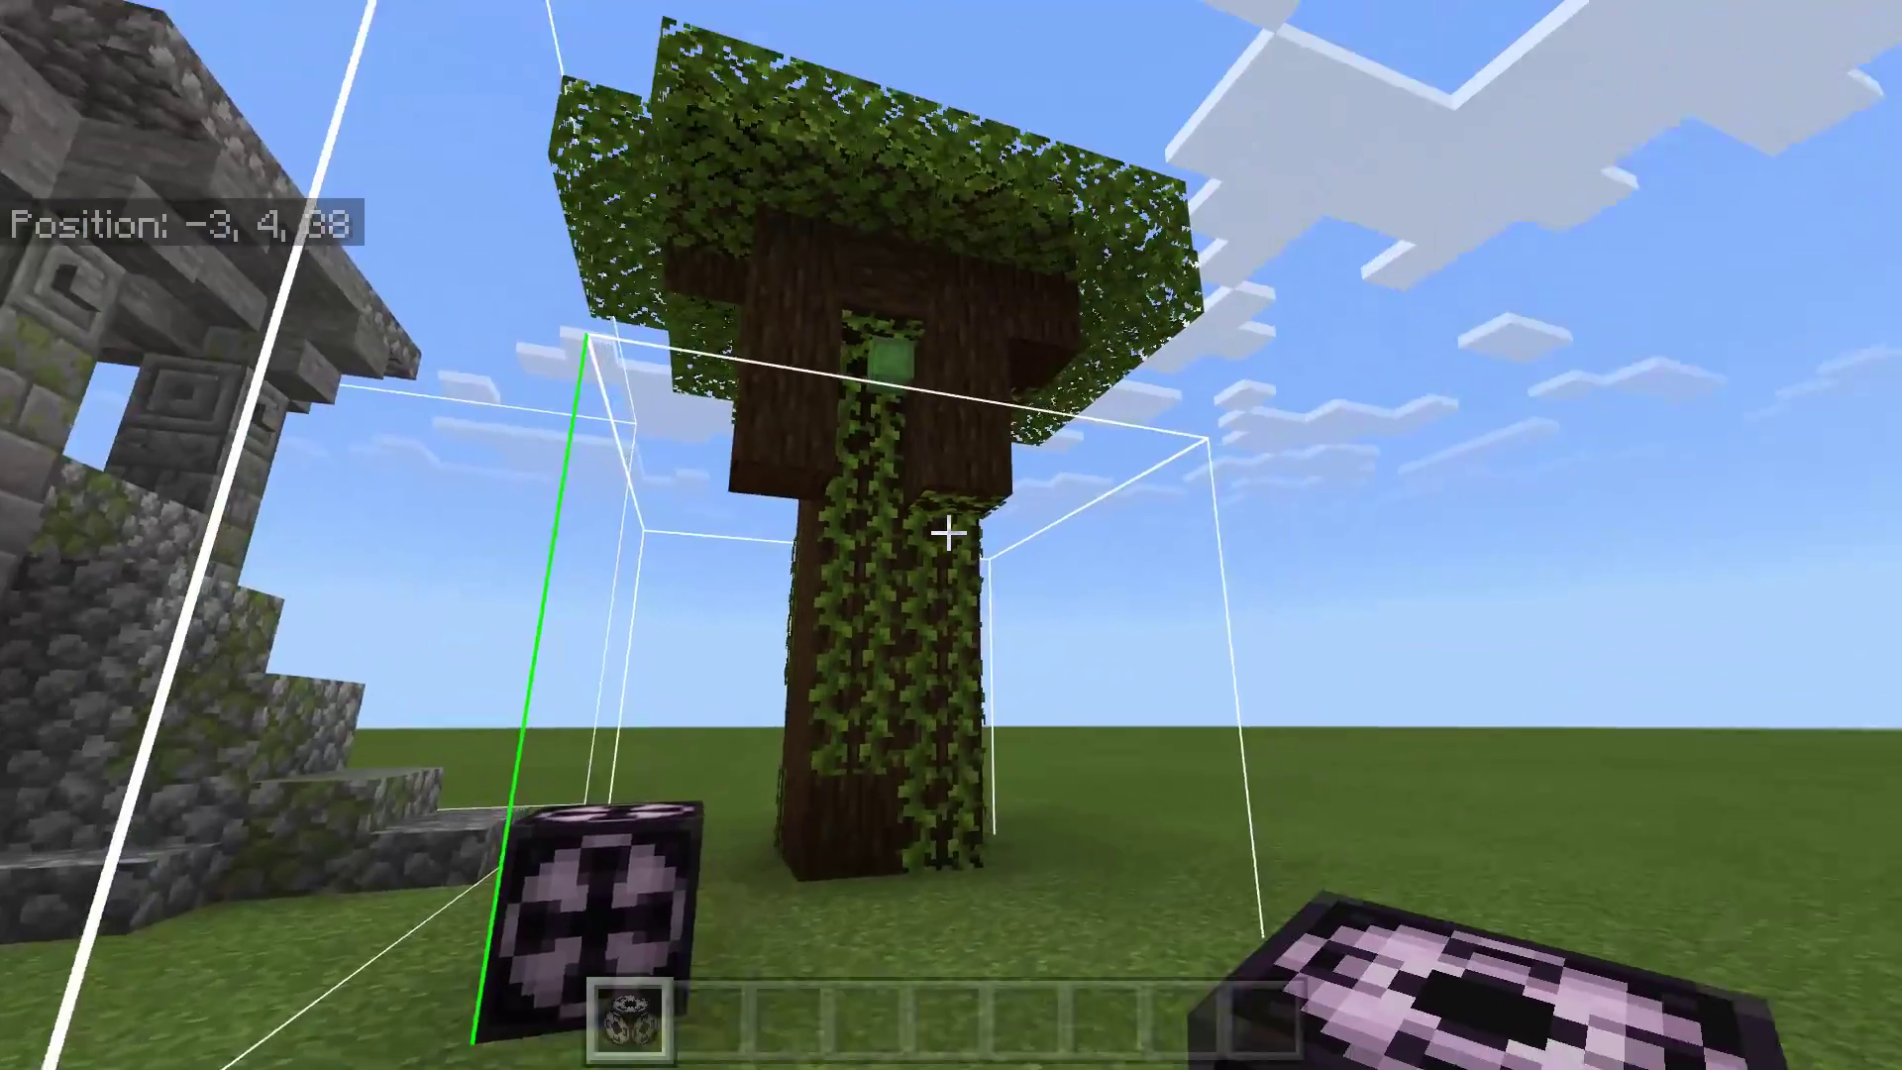
{"action": "key", "text": "w"}
{"action": "key", "text": "space"}
{"action": "key", "text": "space"}
{"action": "key", "text": "s"}
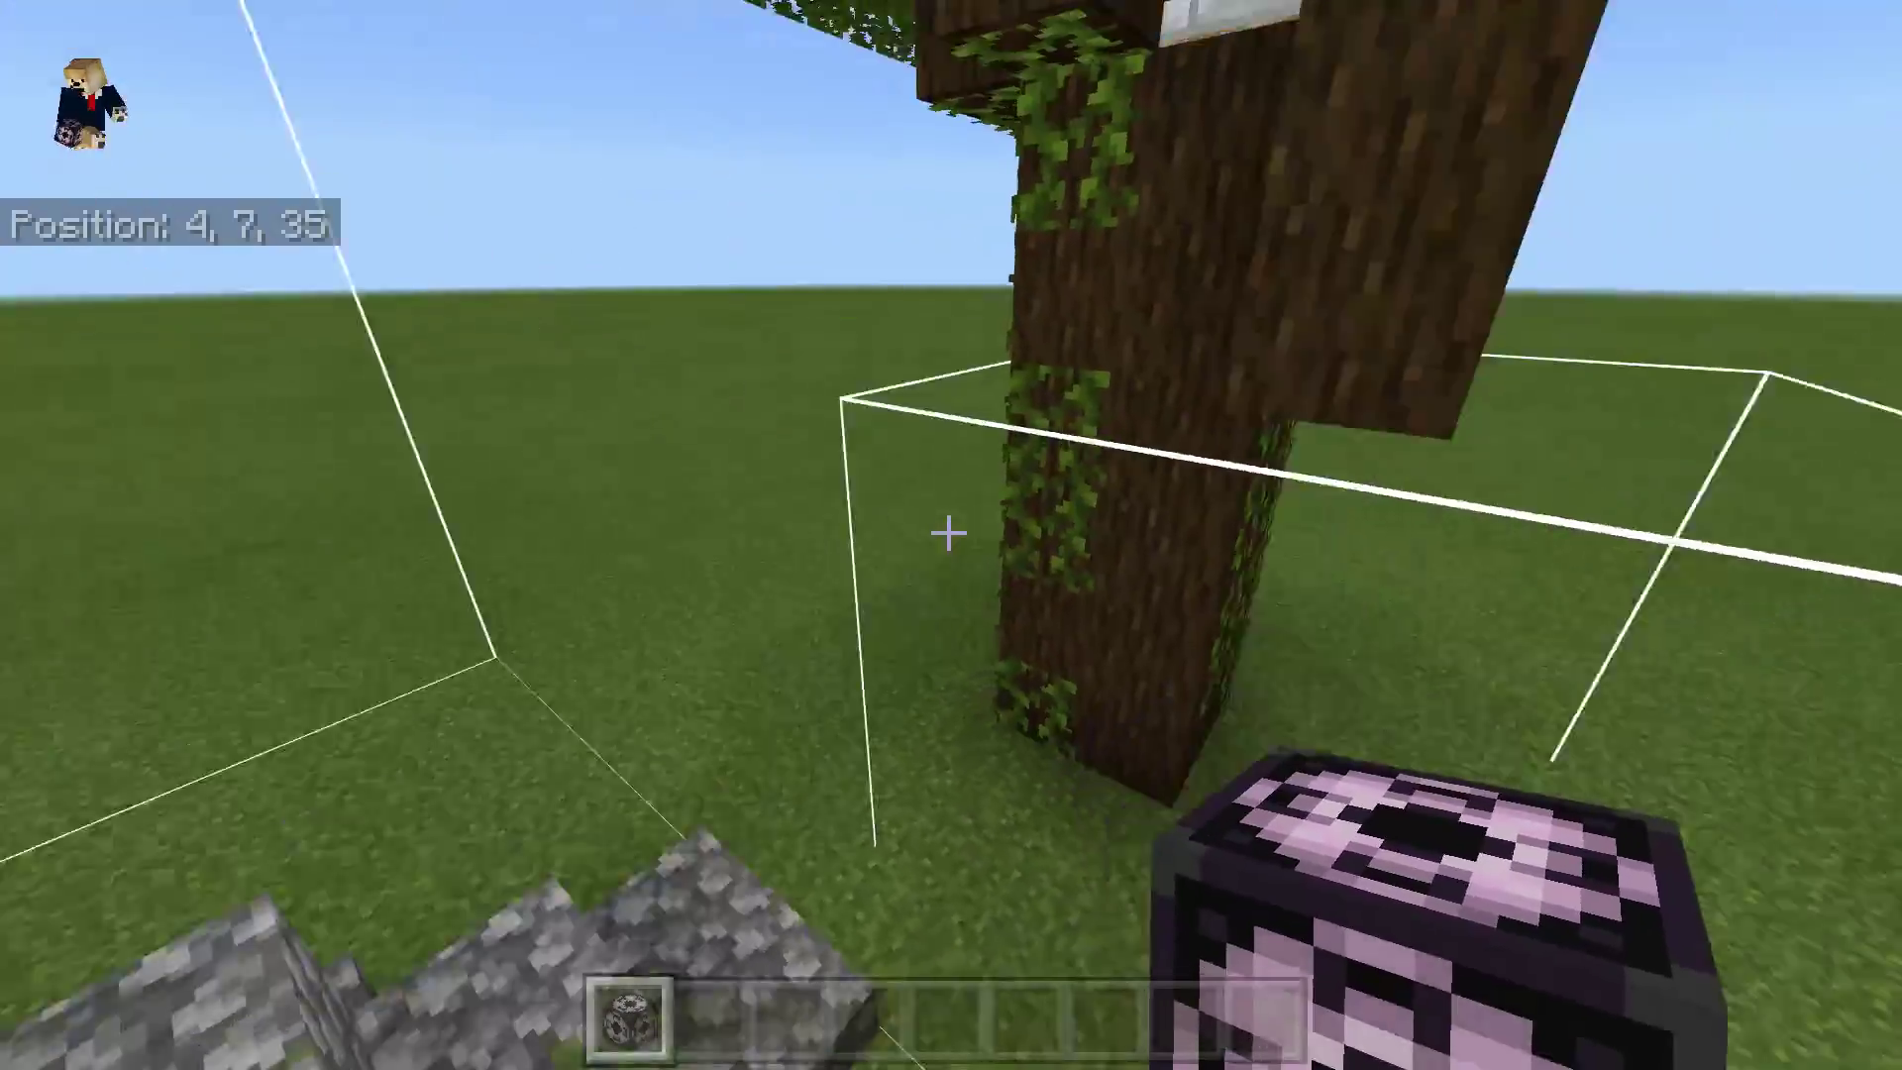
{"action": "key", "text": "a"}
{"action": "key", "text": "d"}
{"action": "key", "text": "w"}
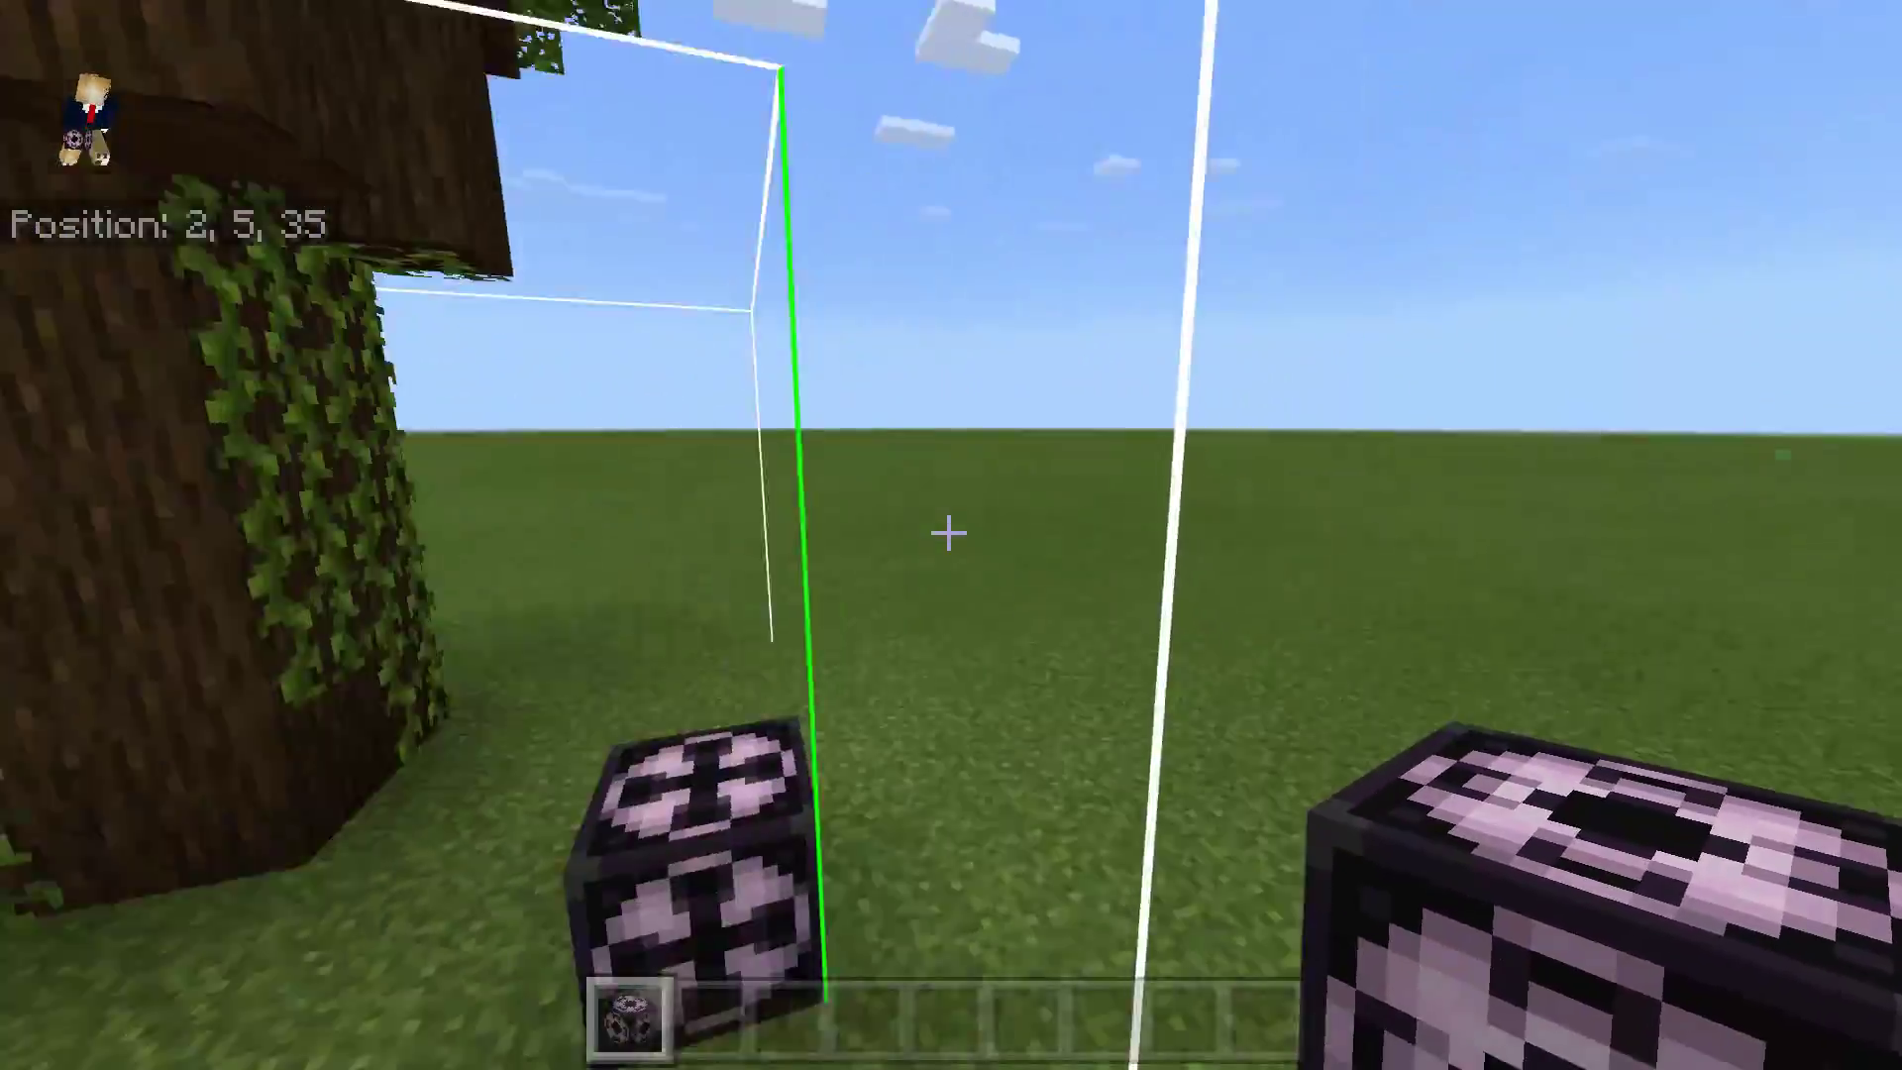
Switch to an empty hand and open the settings of the new structure block by the tree
{"action": "key", "text": "2"}
{"action": "key", "text": "s"}
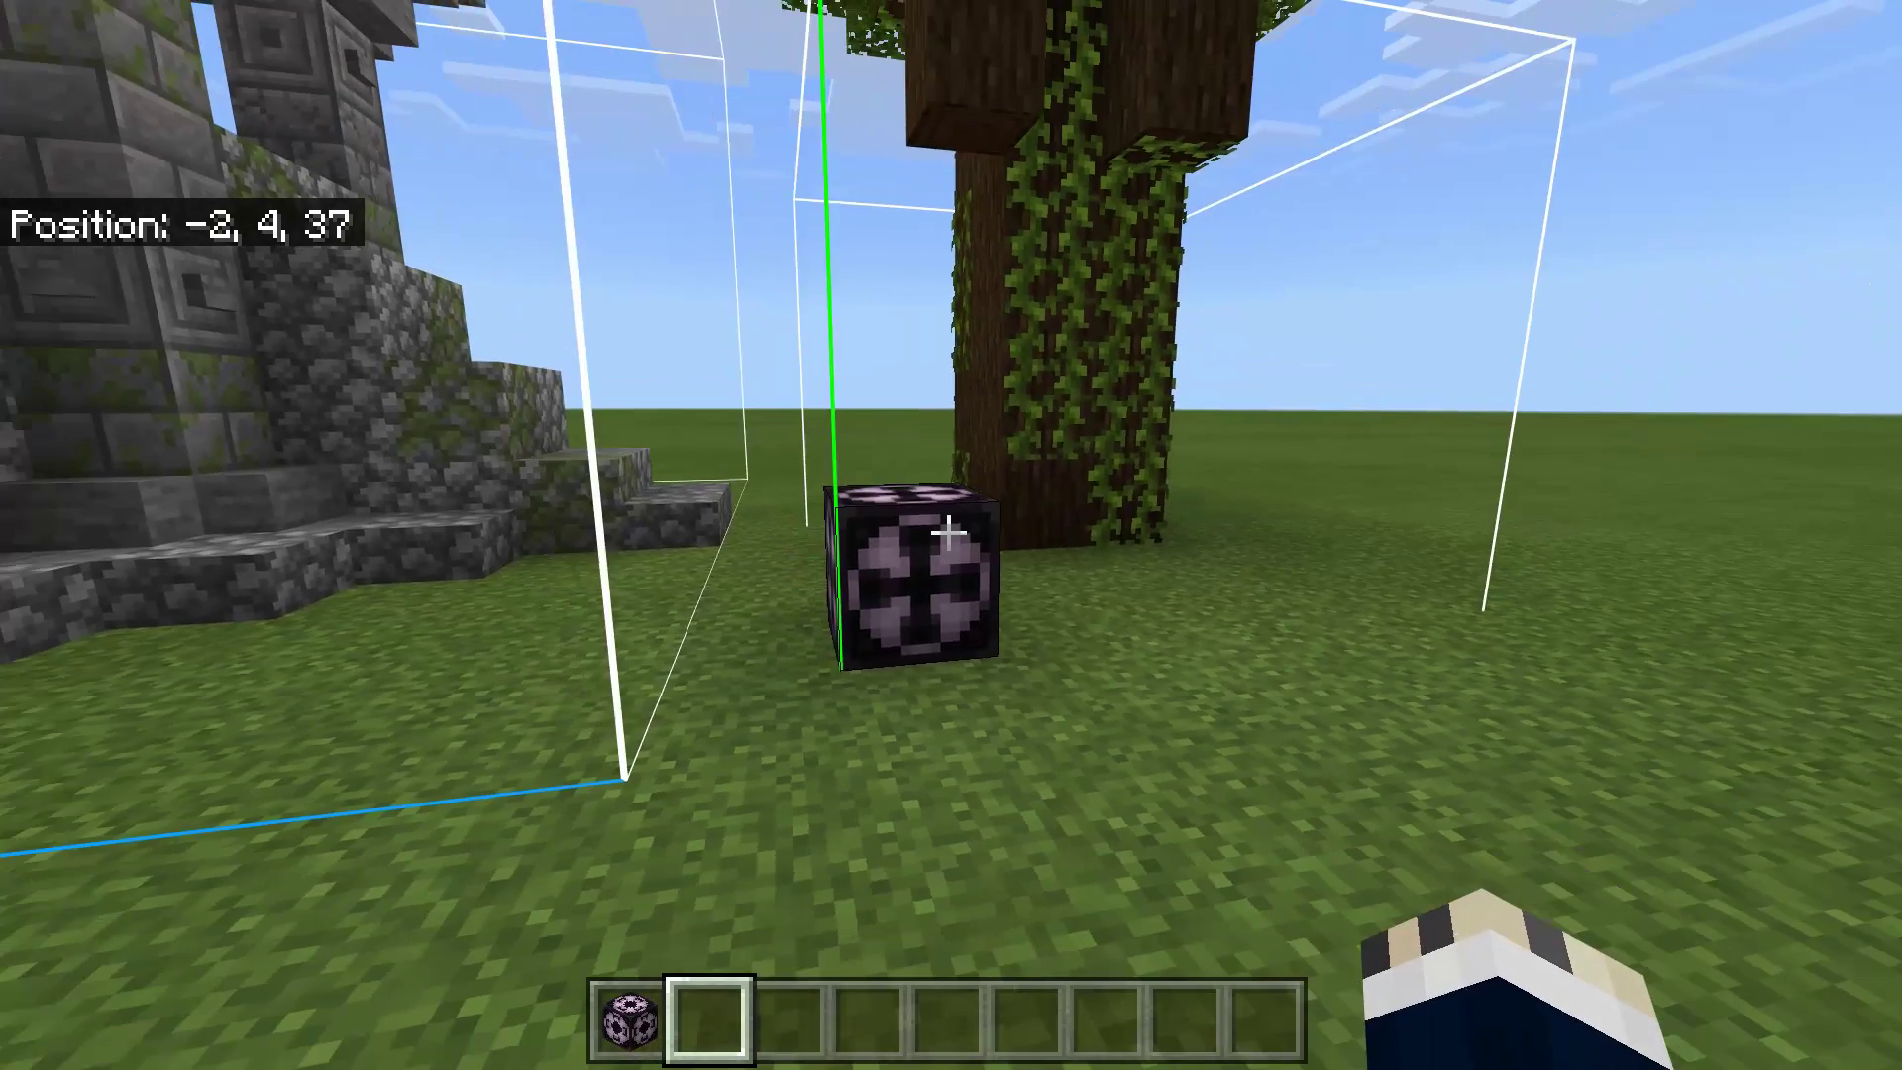
{"action": "right_click", "coordinate": [951, 535]}
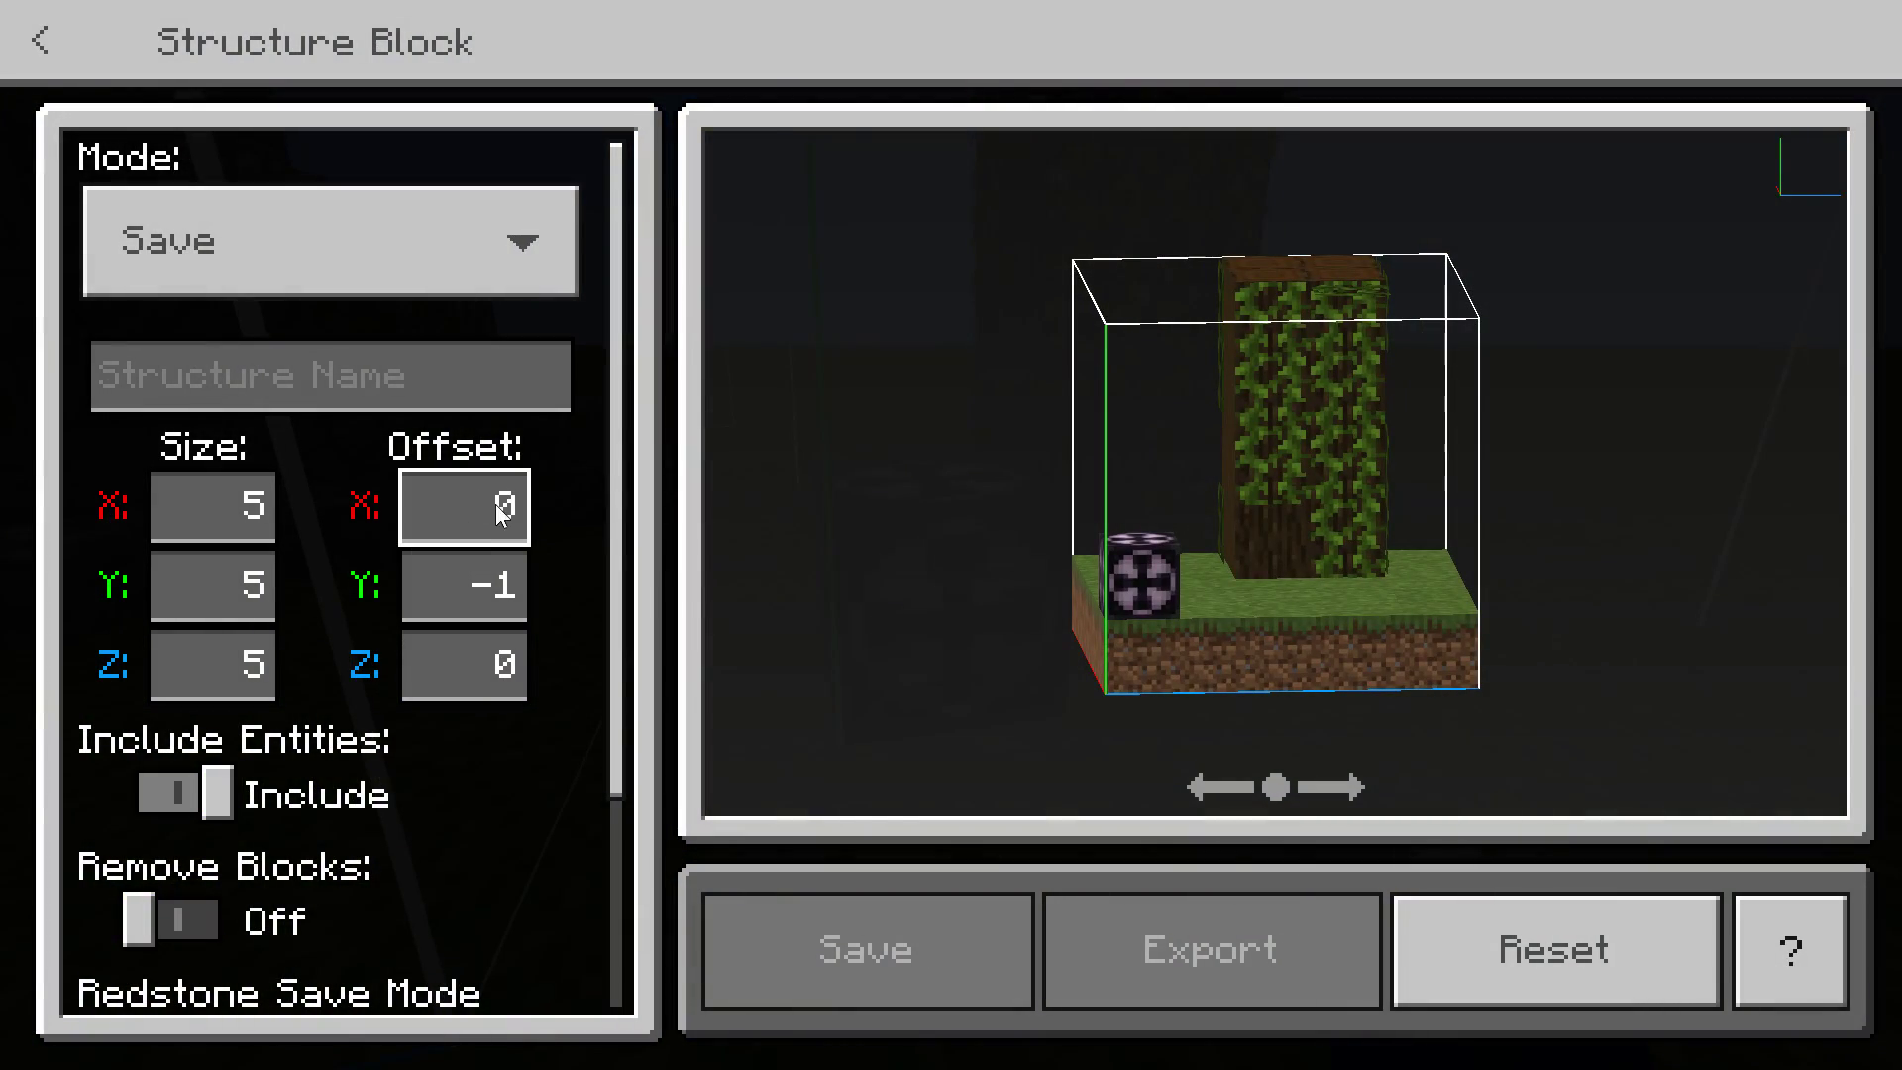
Set the structure's Y size to 10 and check from several sides in the preview how it covers the tree
{"action": "left_click_drag", "start_coordinate": [1199, 480], "coordinate": [1151, 535]}
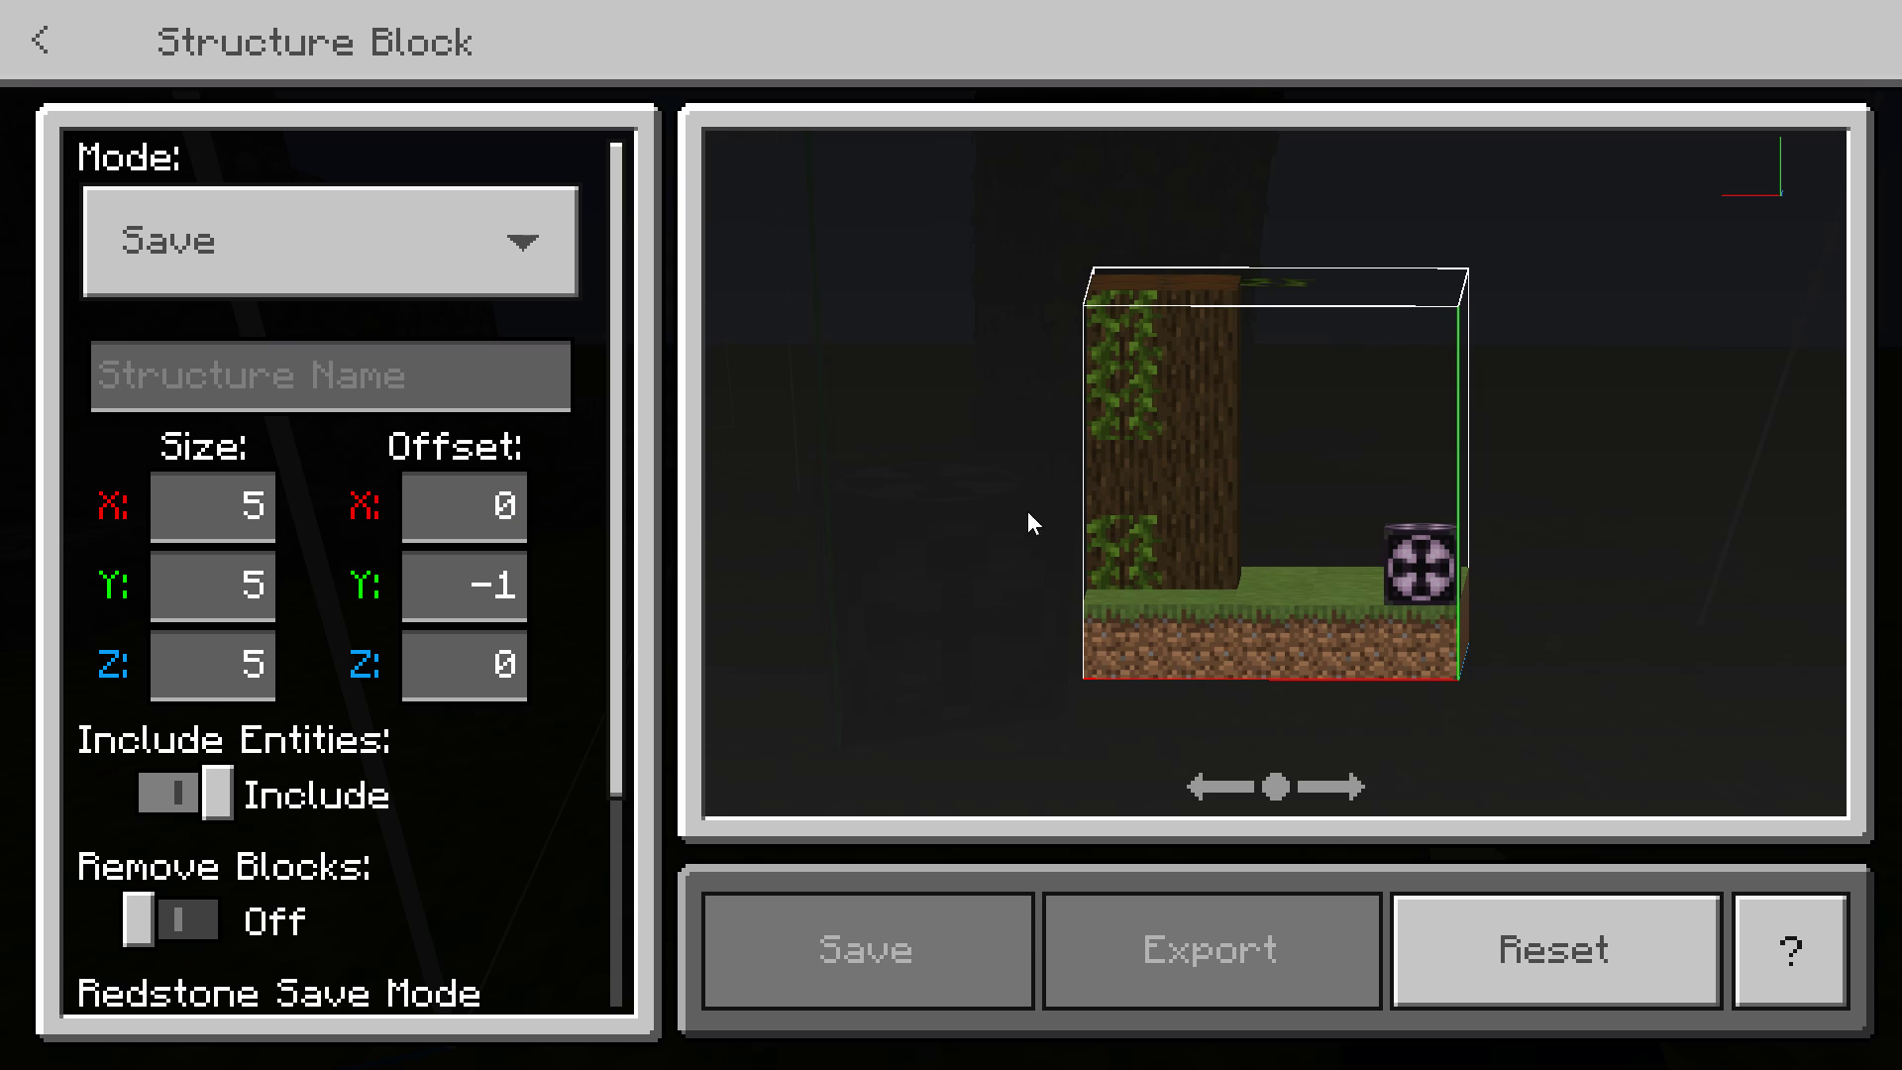
{"action": "left_click_drag", "start_coordinate": [1031, 522], "coordinate": [1179, 483]}
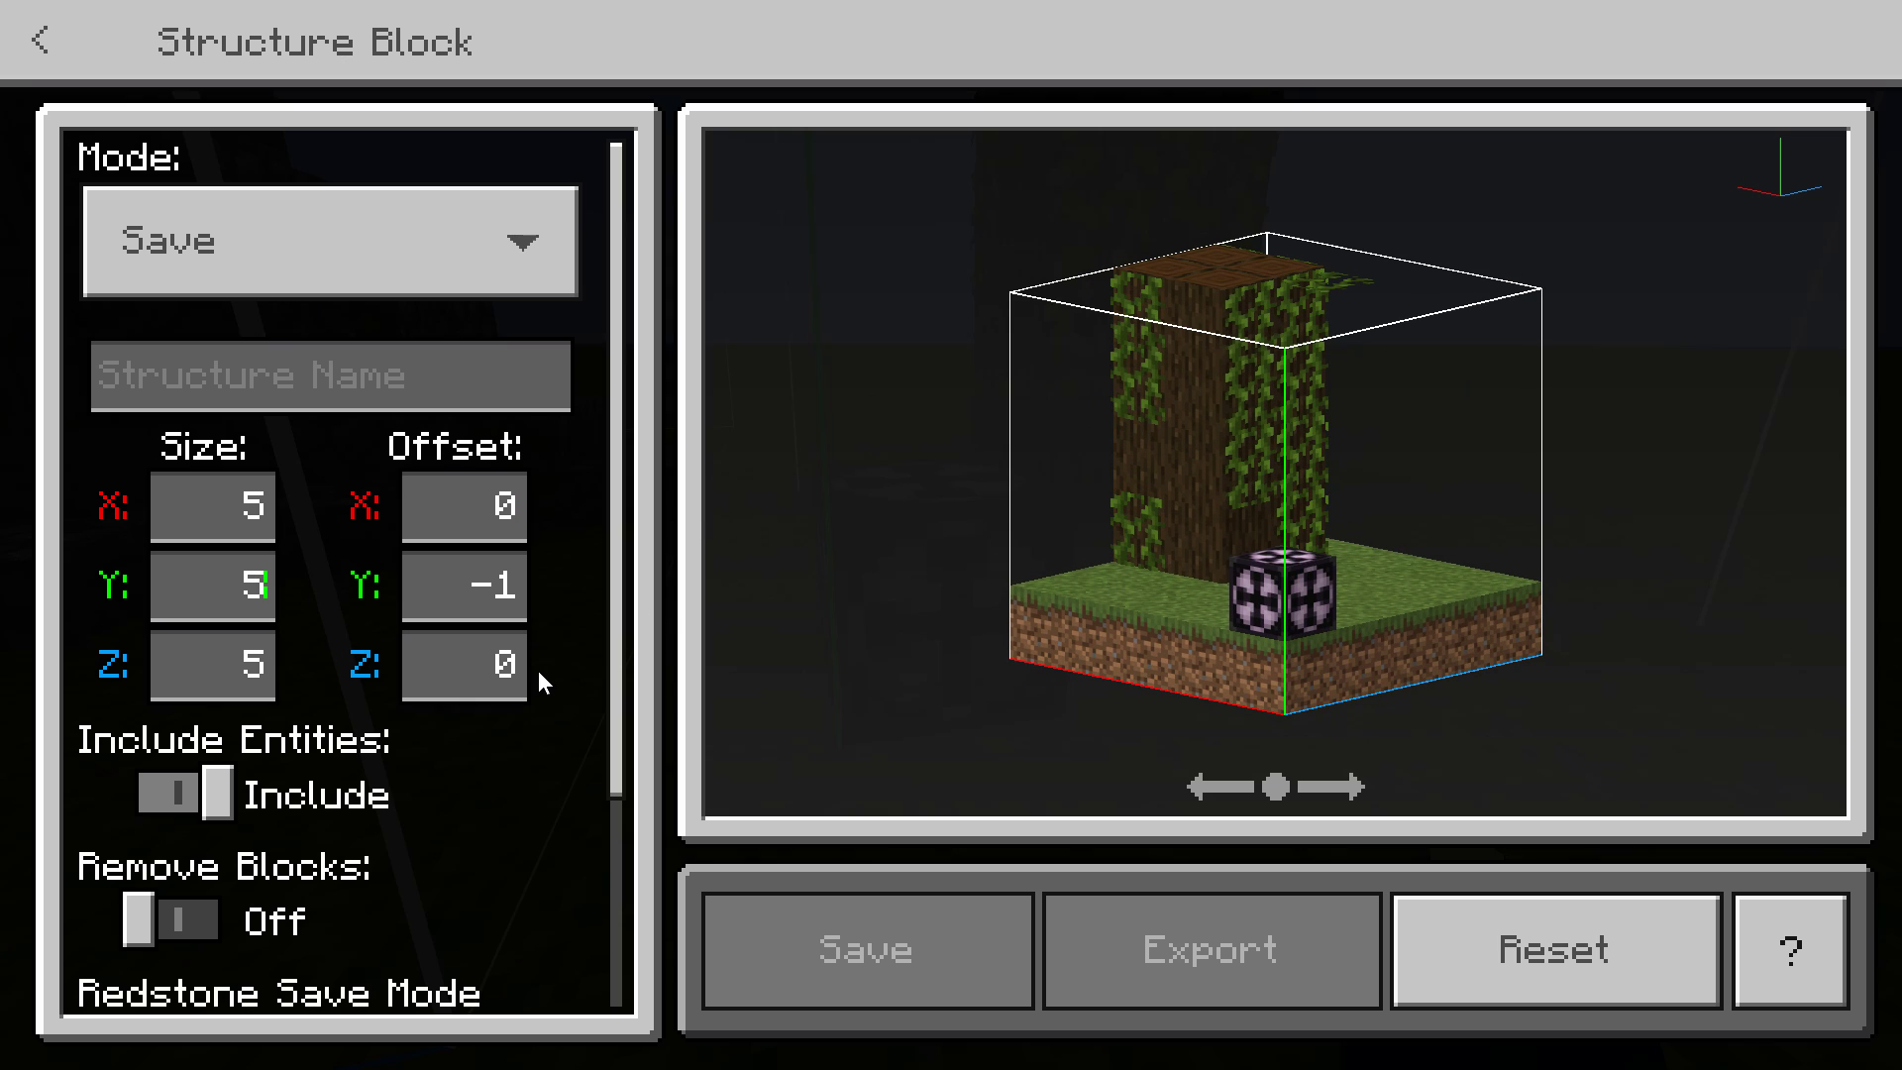
{"action": "key", "text": "BackSpace"}
{"action": "type", "text": "10"}
{"action": "left_click_drag", "start_coordinate": [1091, 557], "coordinate": [1197, 533]}
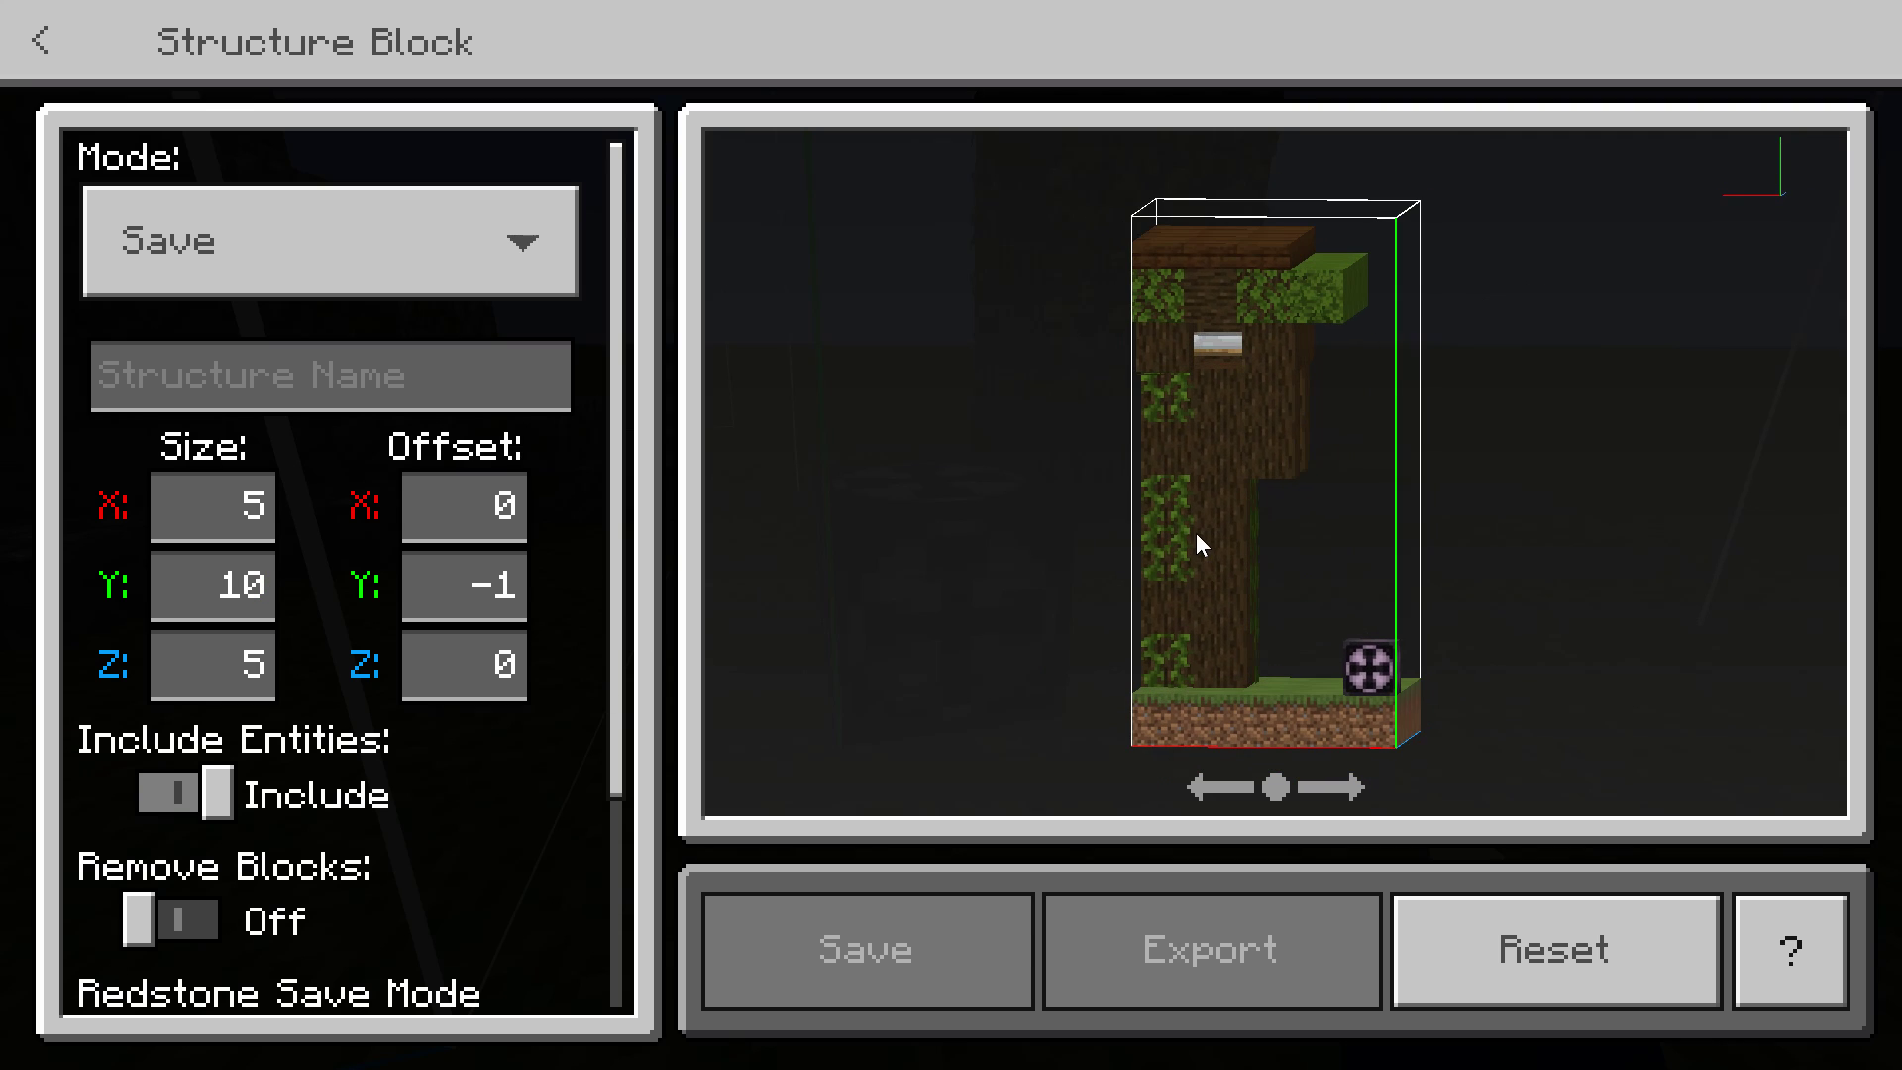
{"action": "left_click_drag", "start_coordinate": [1060, 605], "coordinate": [793, 599]}
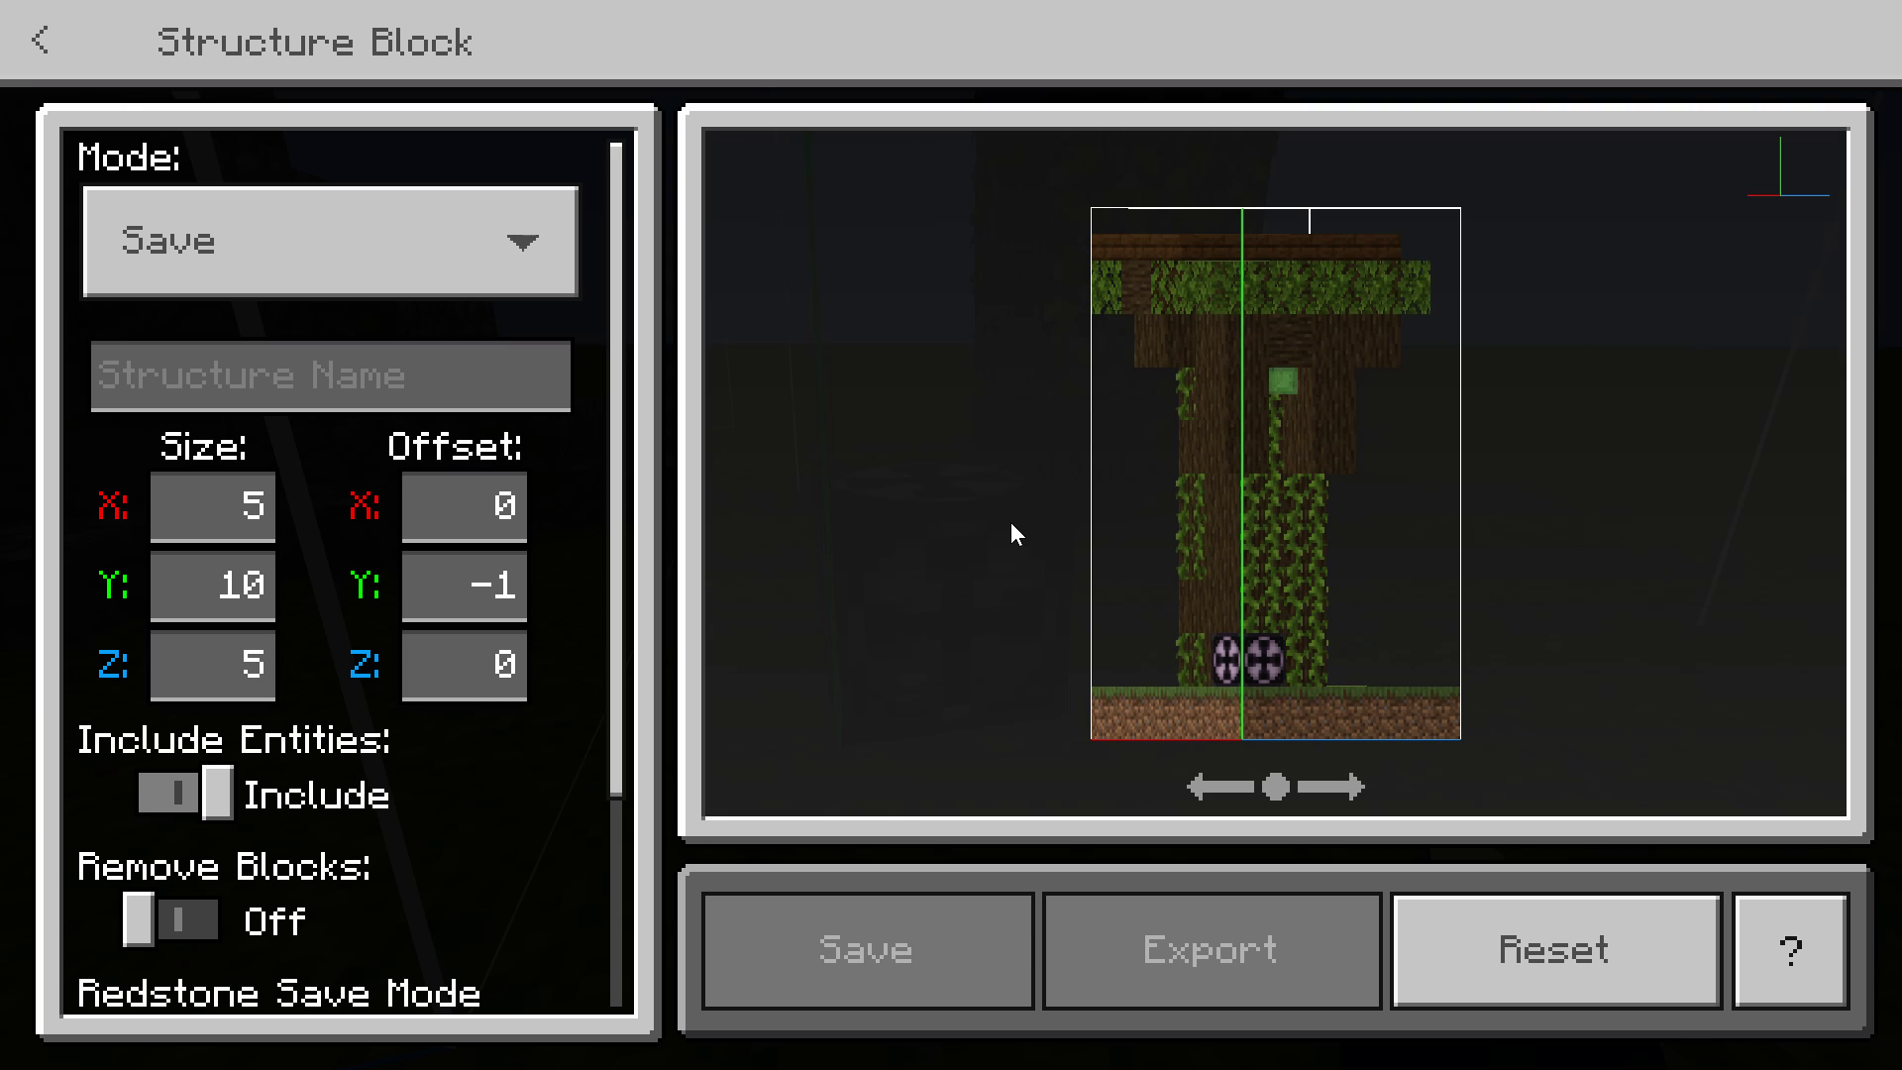
{"action": "left_click_drag", "start_coordinate": [1172, 437], "coordinate": [1351, 474]}
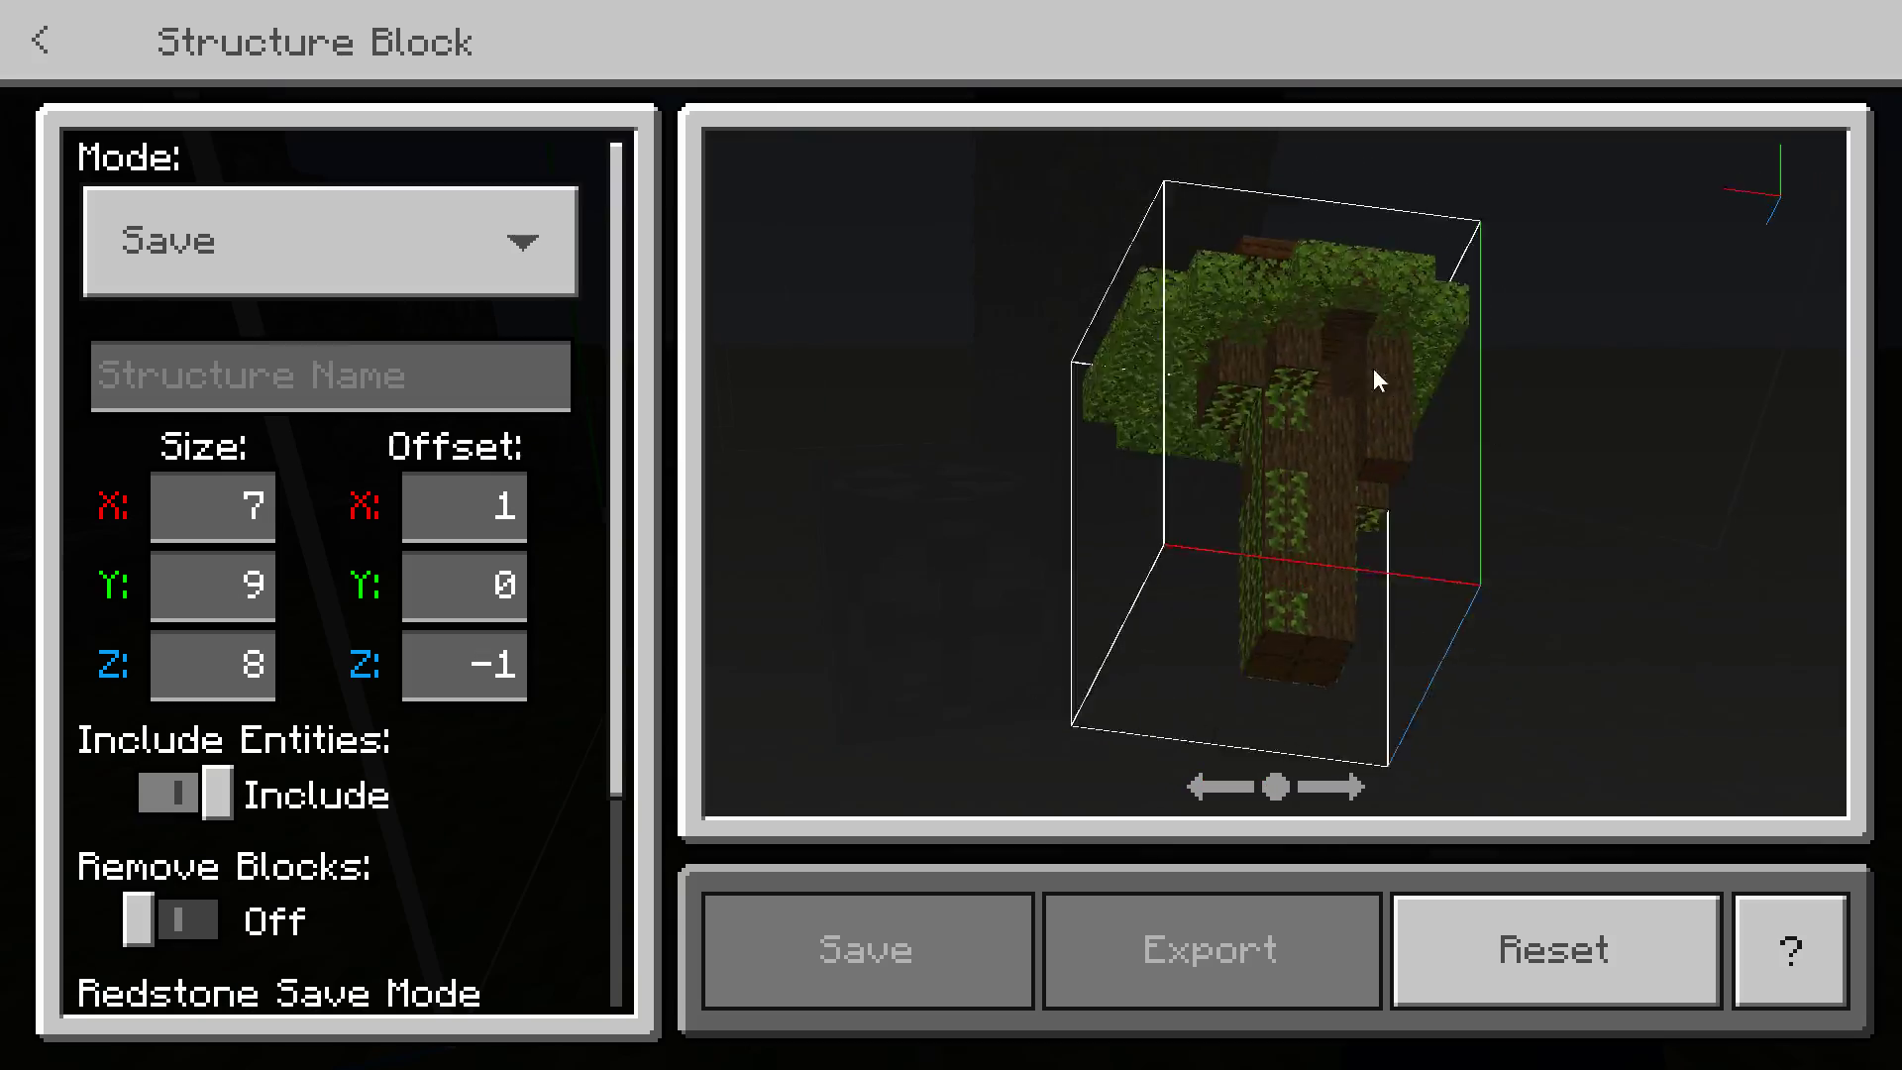
{"action": "left_click_drag", "start_coordinate": [1374, 371], "coordinate": [1418, 462]}
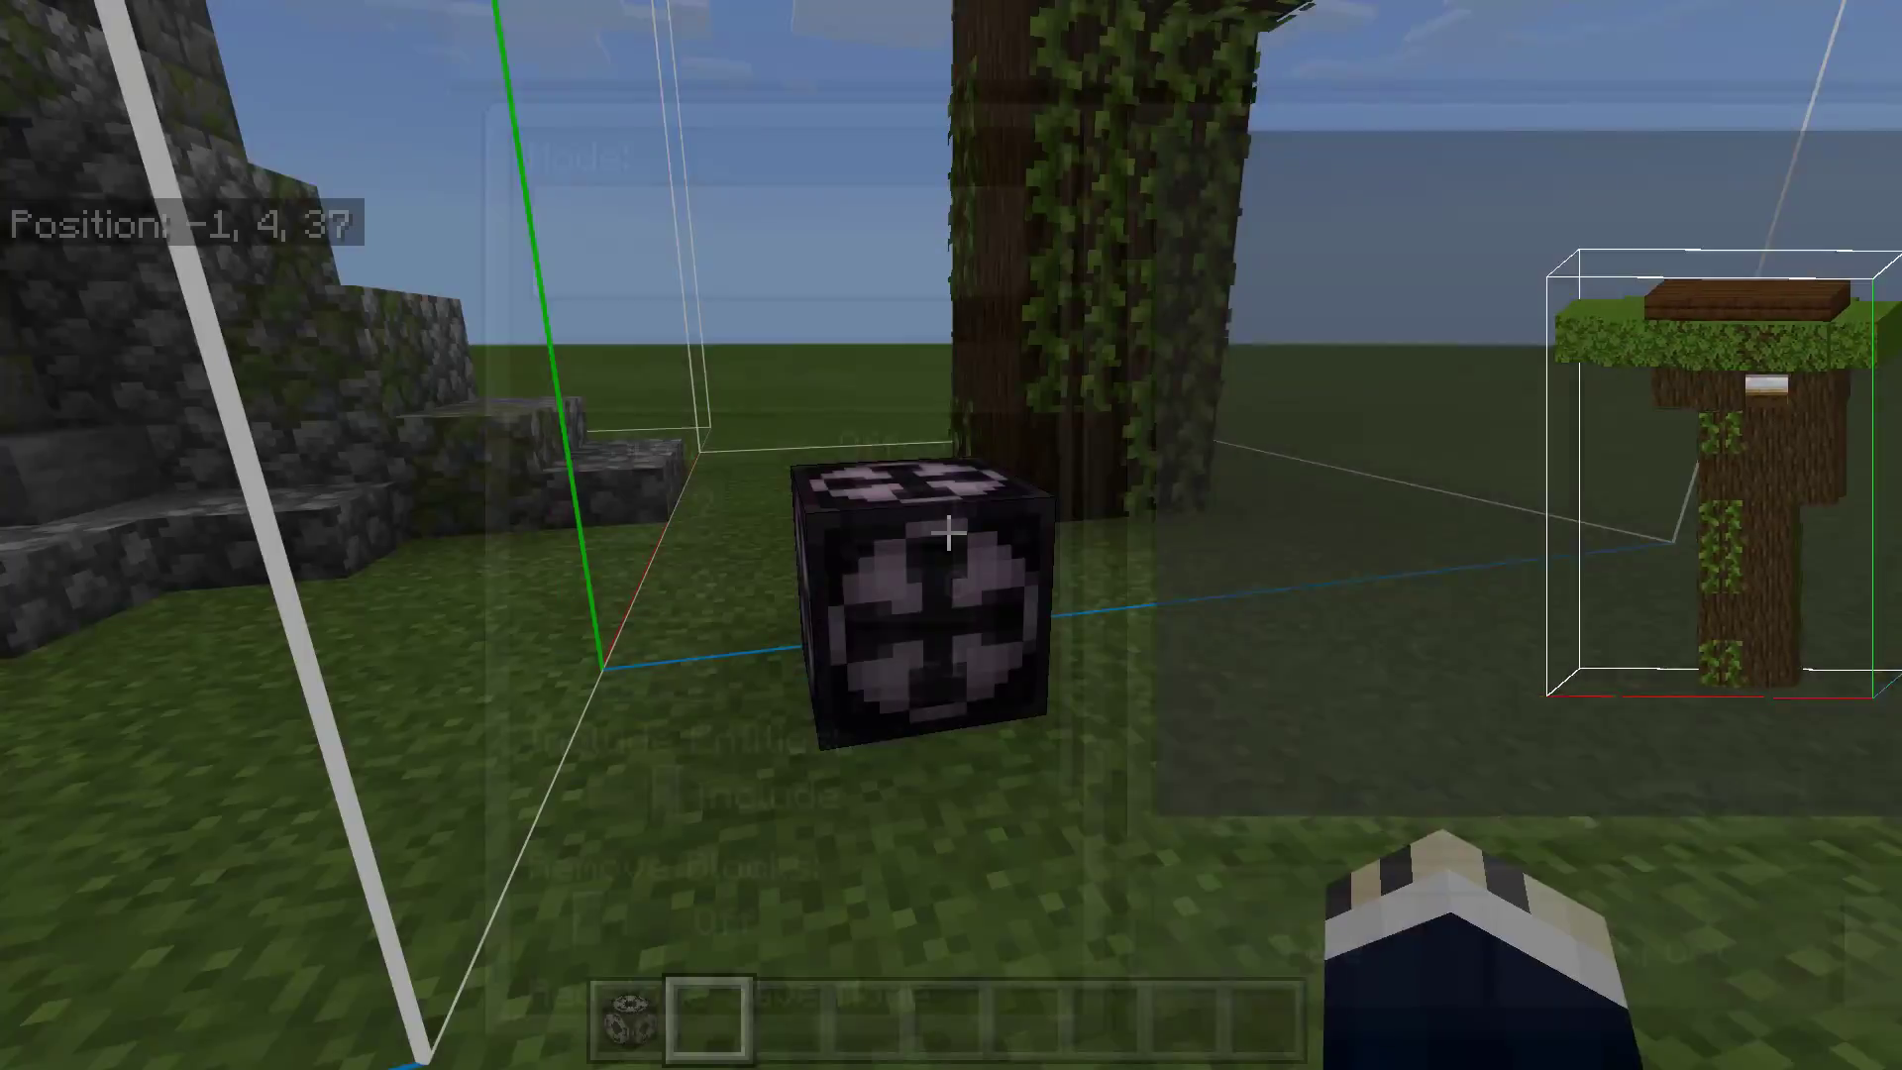
Fly up and around the tree build to examine how the structure outline encloses its trunk and canopy
{"action": "key", "text": "space"}
{"action": "key", "text": "space"}
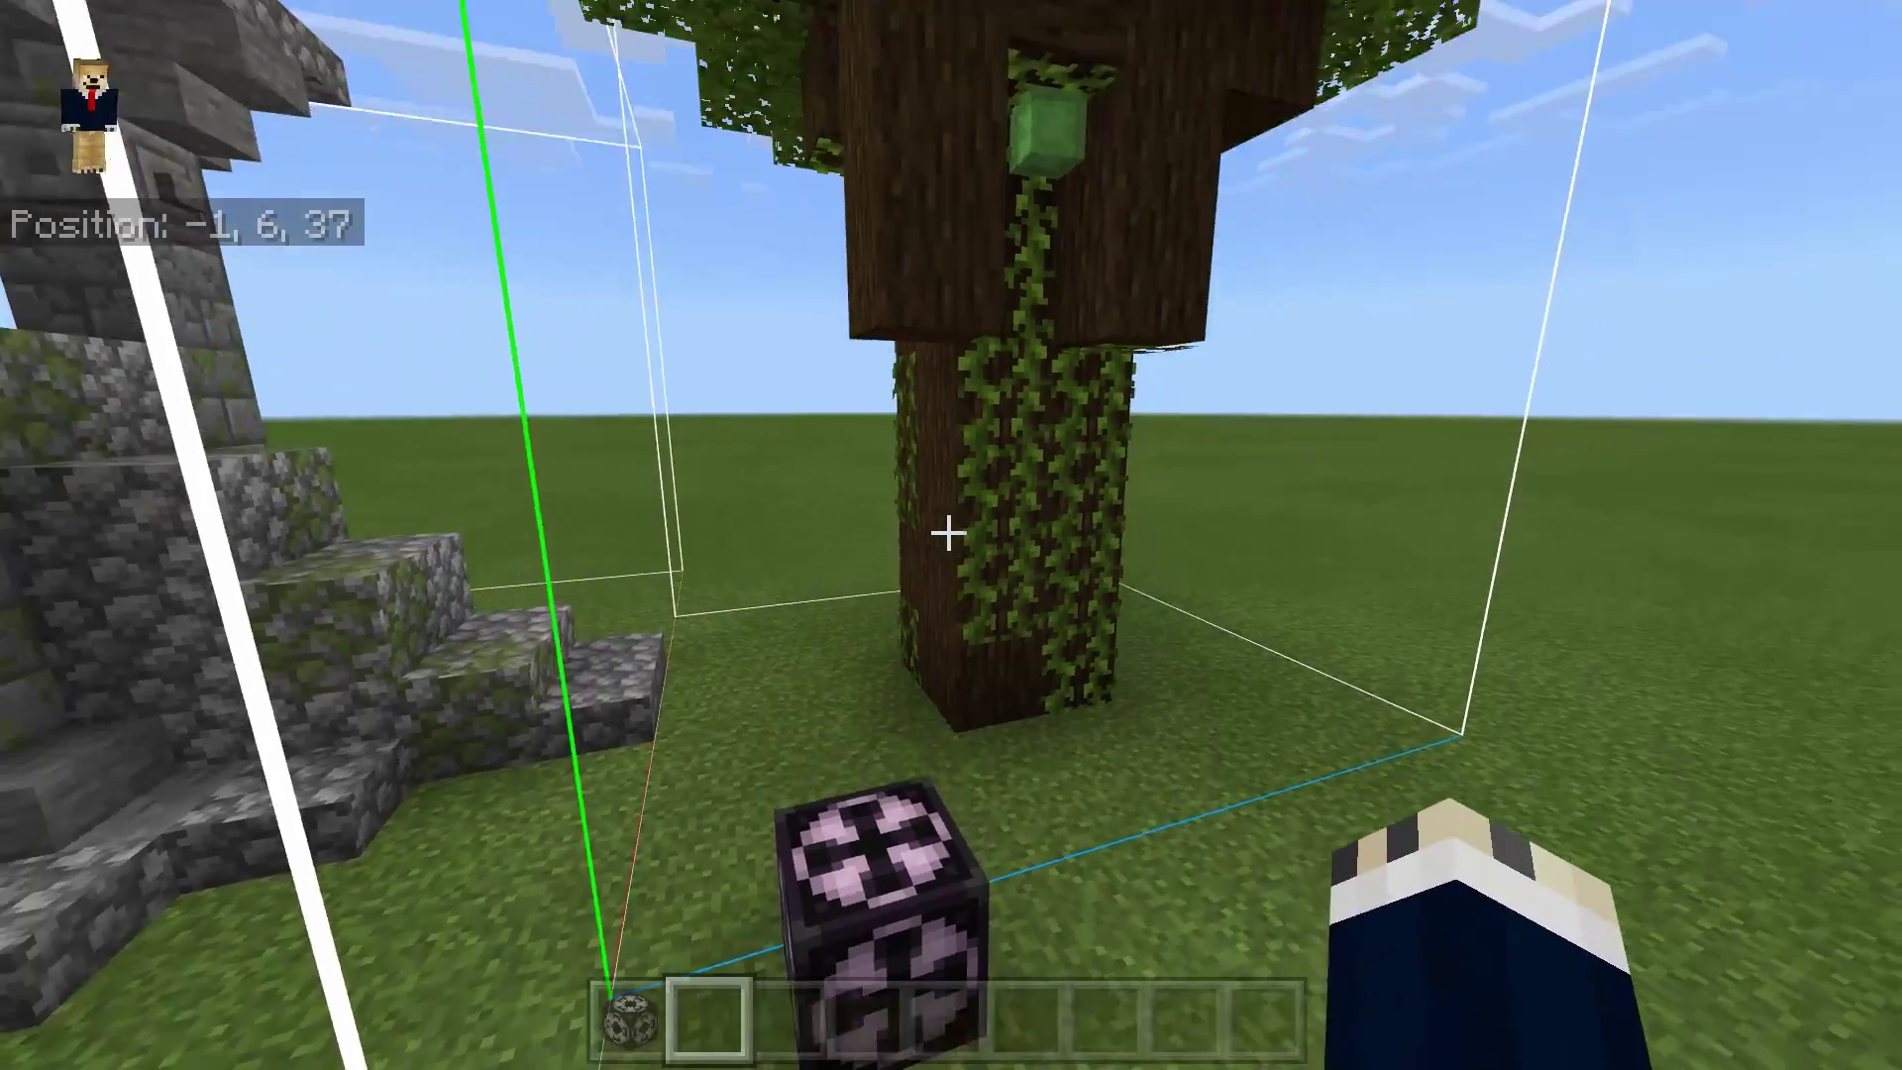
{"action": "key", "text": "w"}
{"action": "key", "text": "shift"}
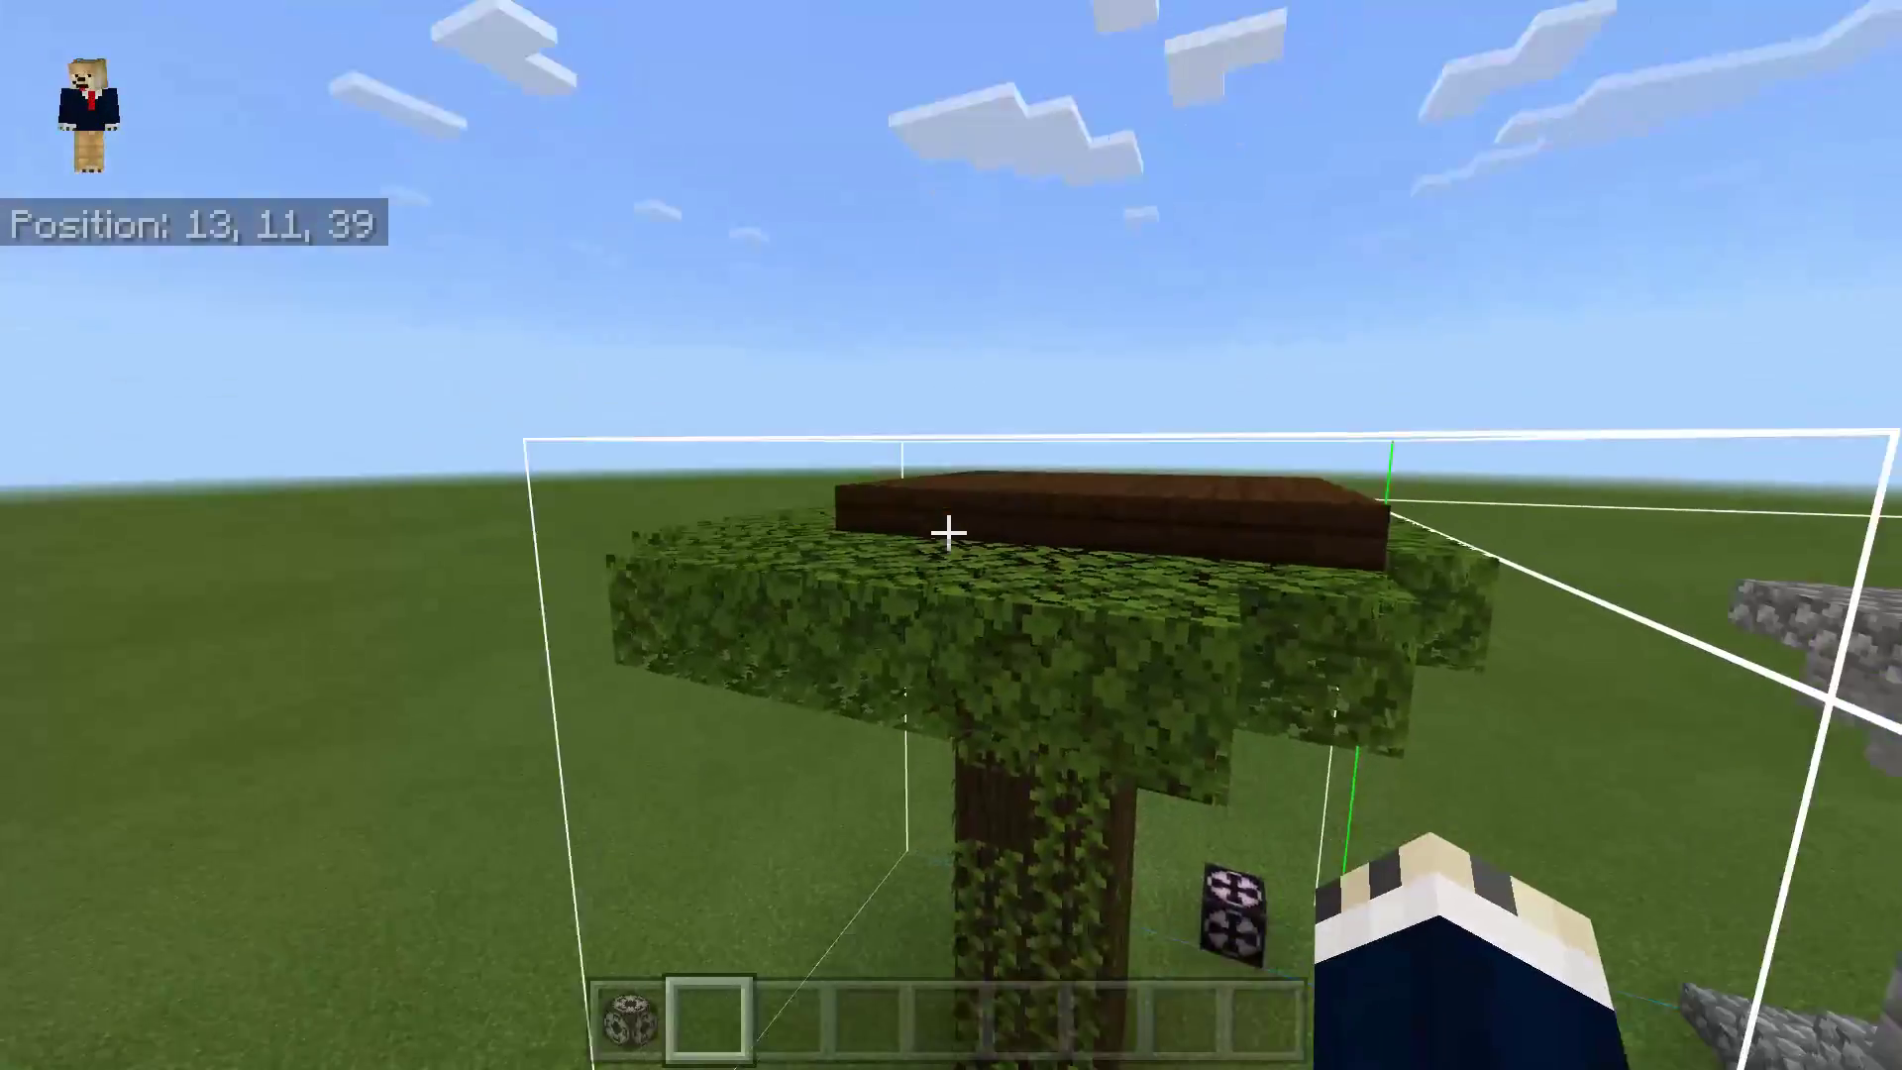
{"action": "key", "text": "w"}
{"action": "key", "text": "w"}
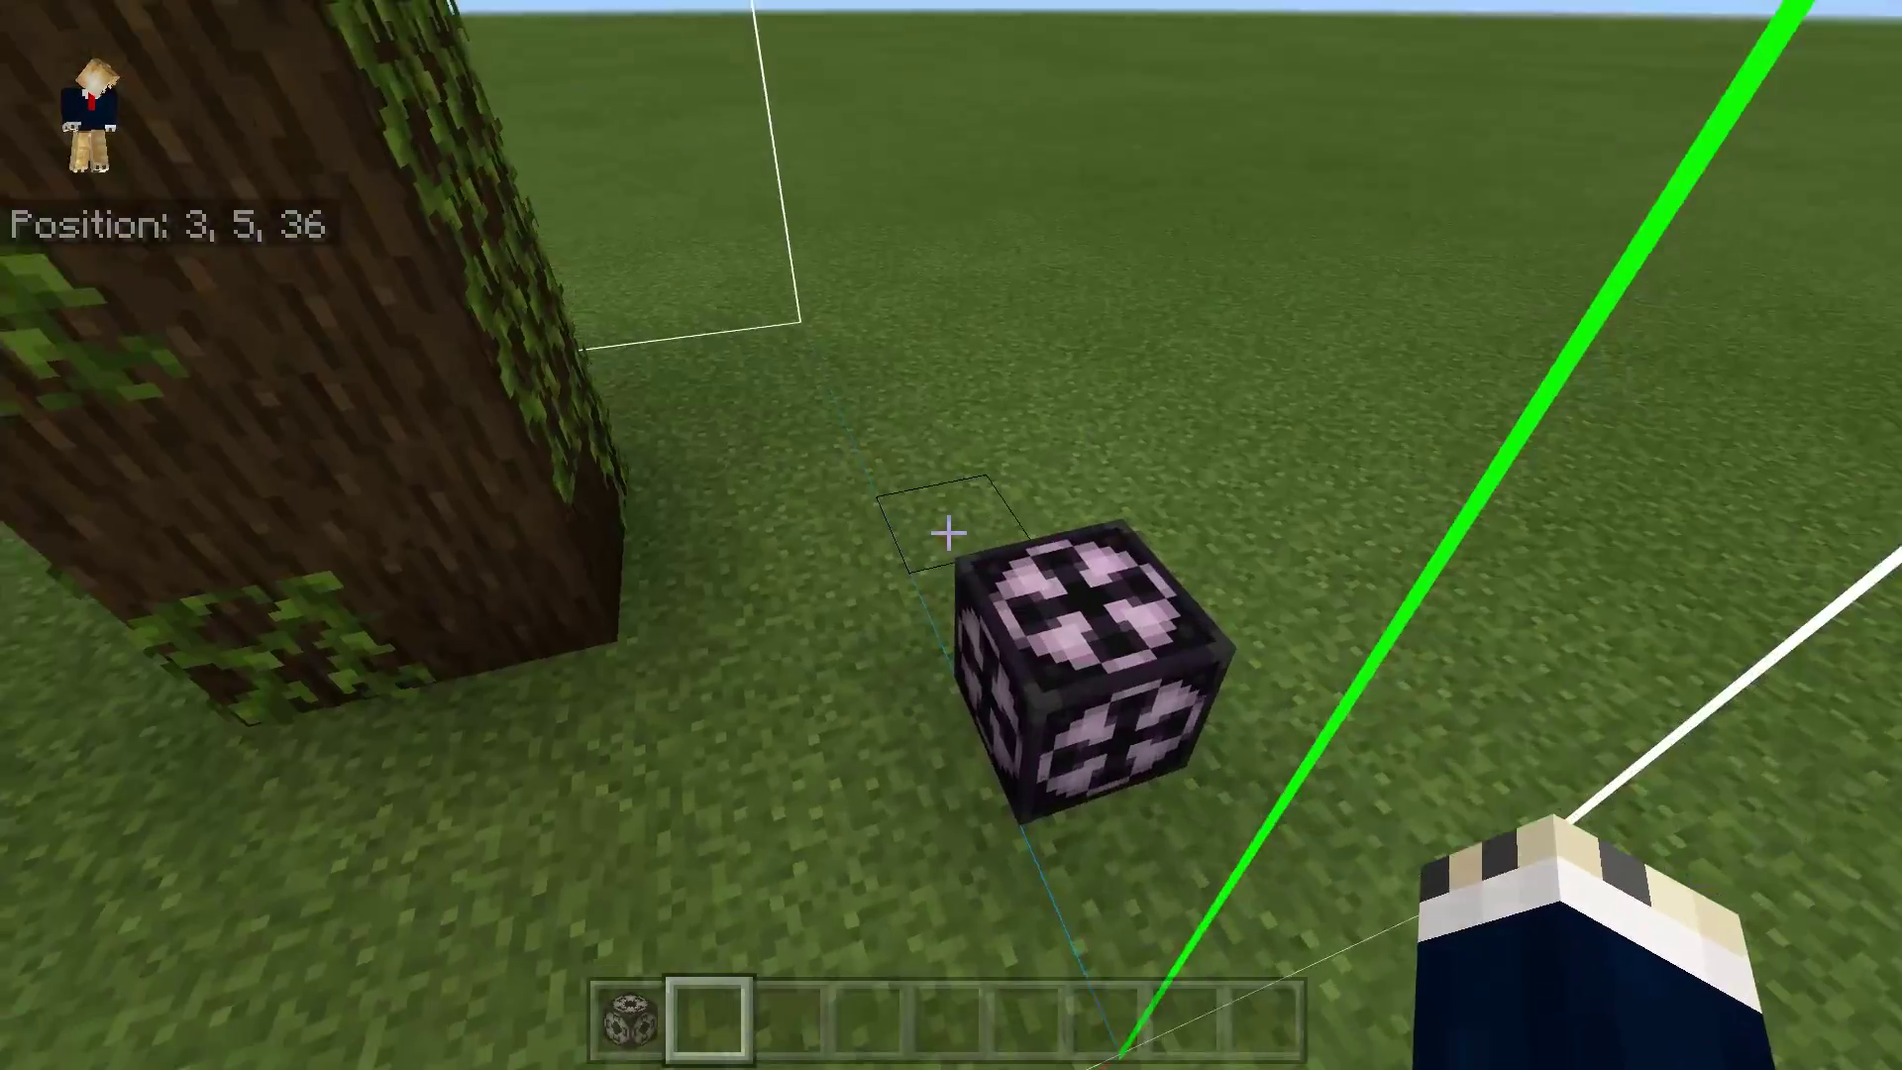
Return to the structure block by the tree, reopen its settings and keep the mode on Save
{"action": "key", "text": "shift"}
{"action": "key", "text": "d"}
{"action": "right_click", "coordinate": [948, 533]}
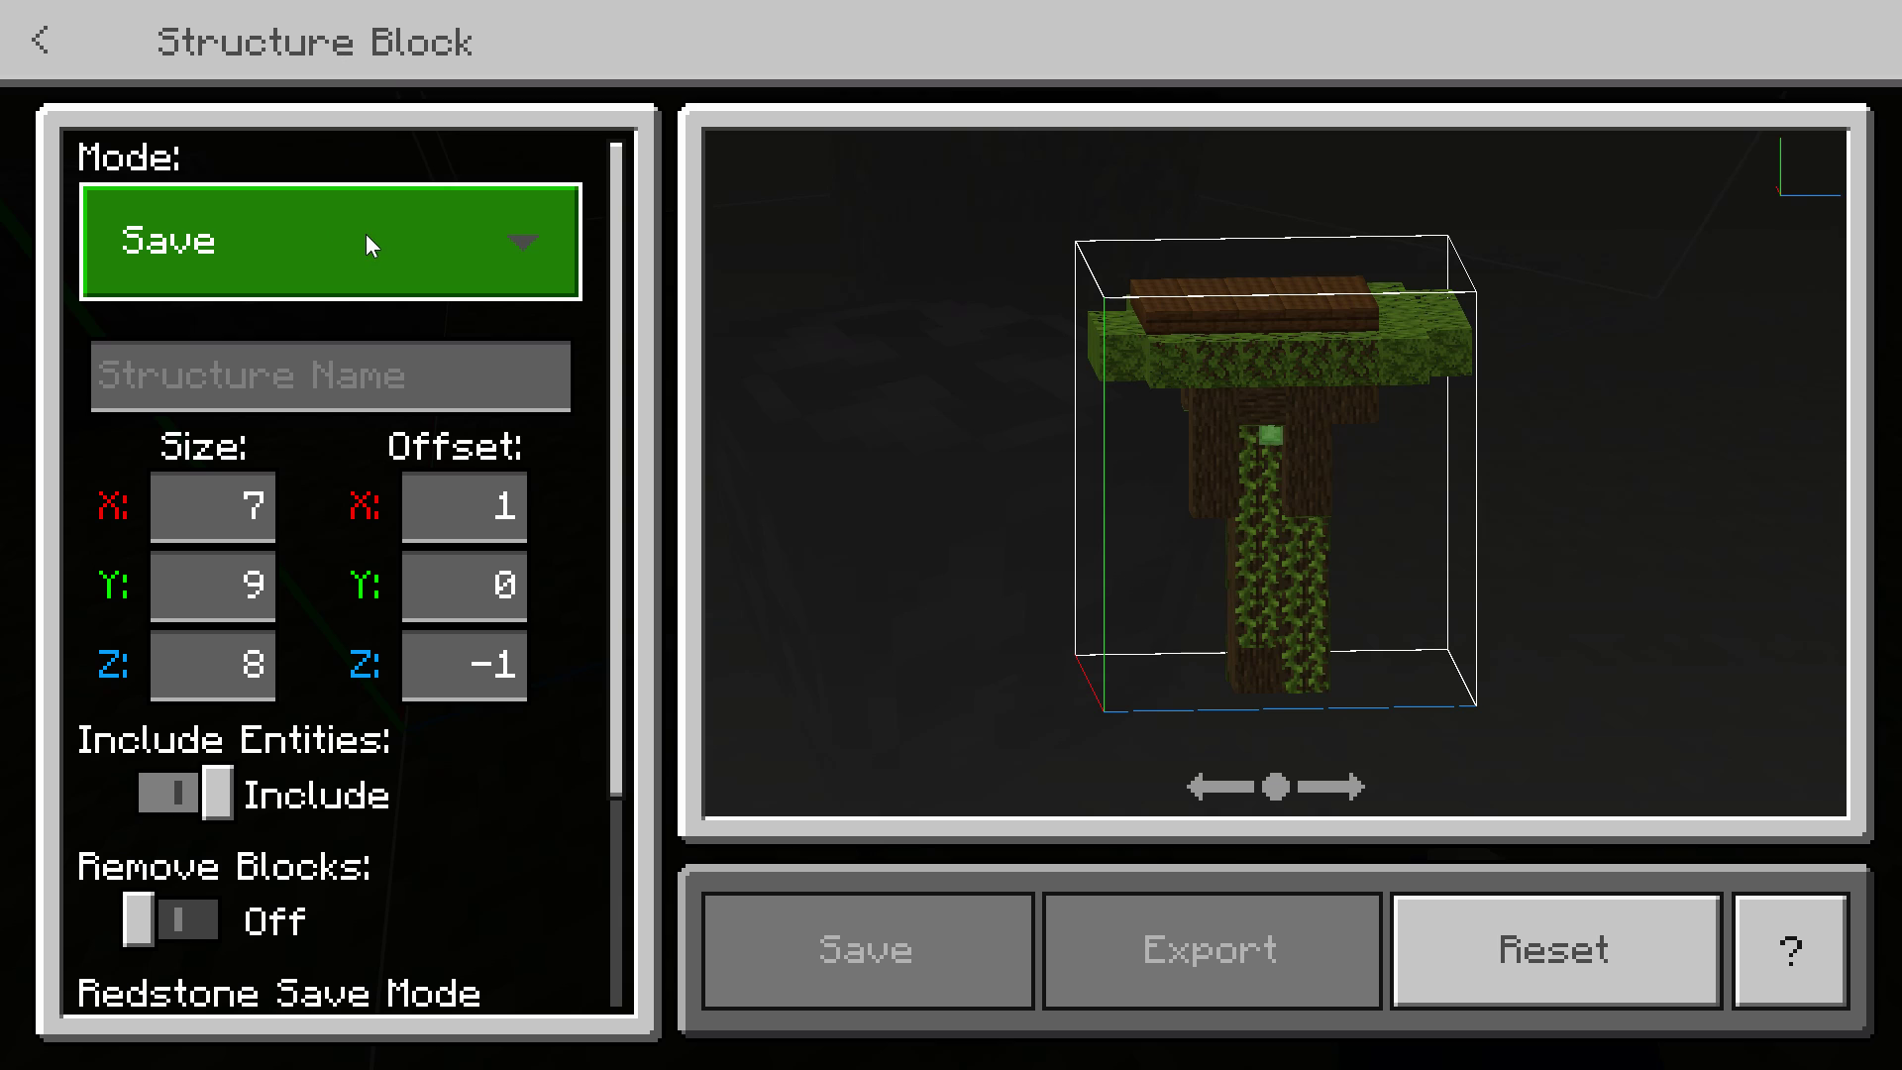
{"action": "left_click", "coordinate": [300, 251]}
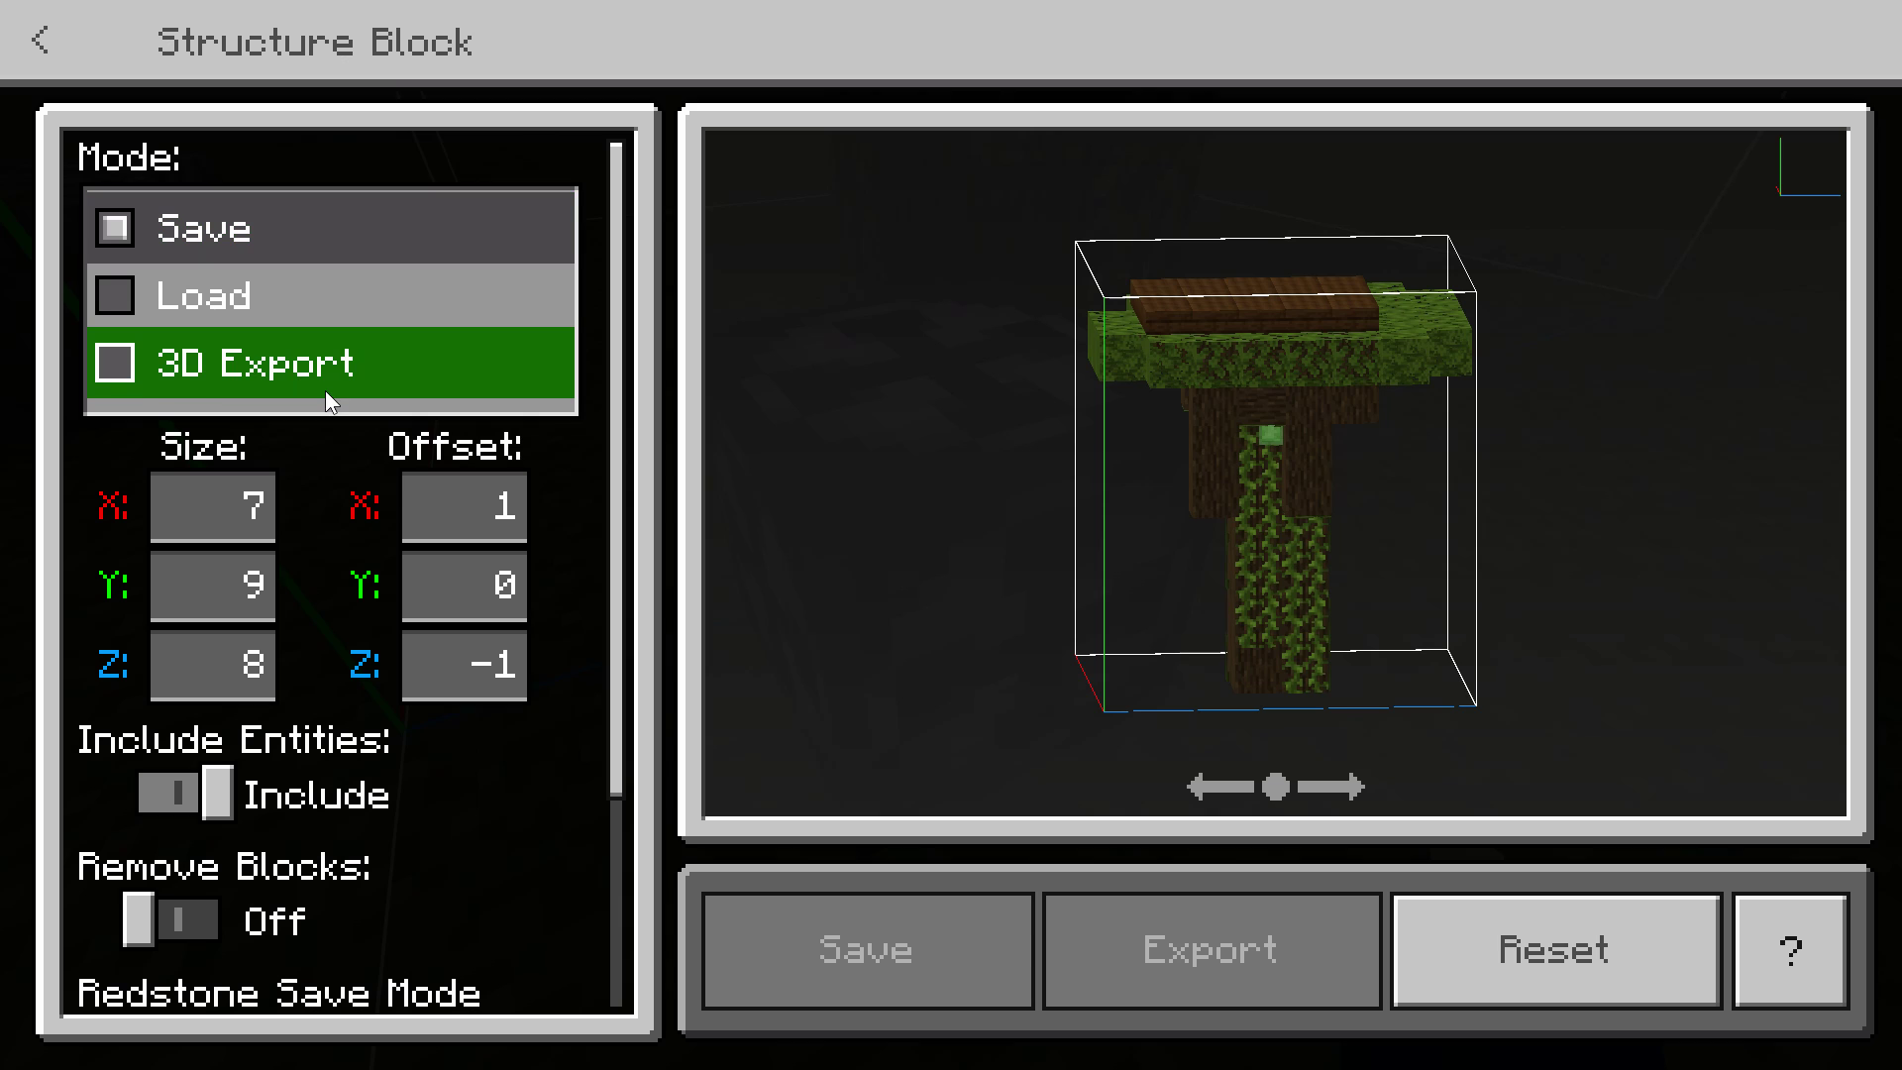
{"action": "left_click", "coordinate": [264, 229]}
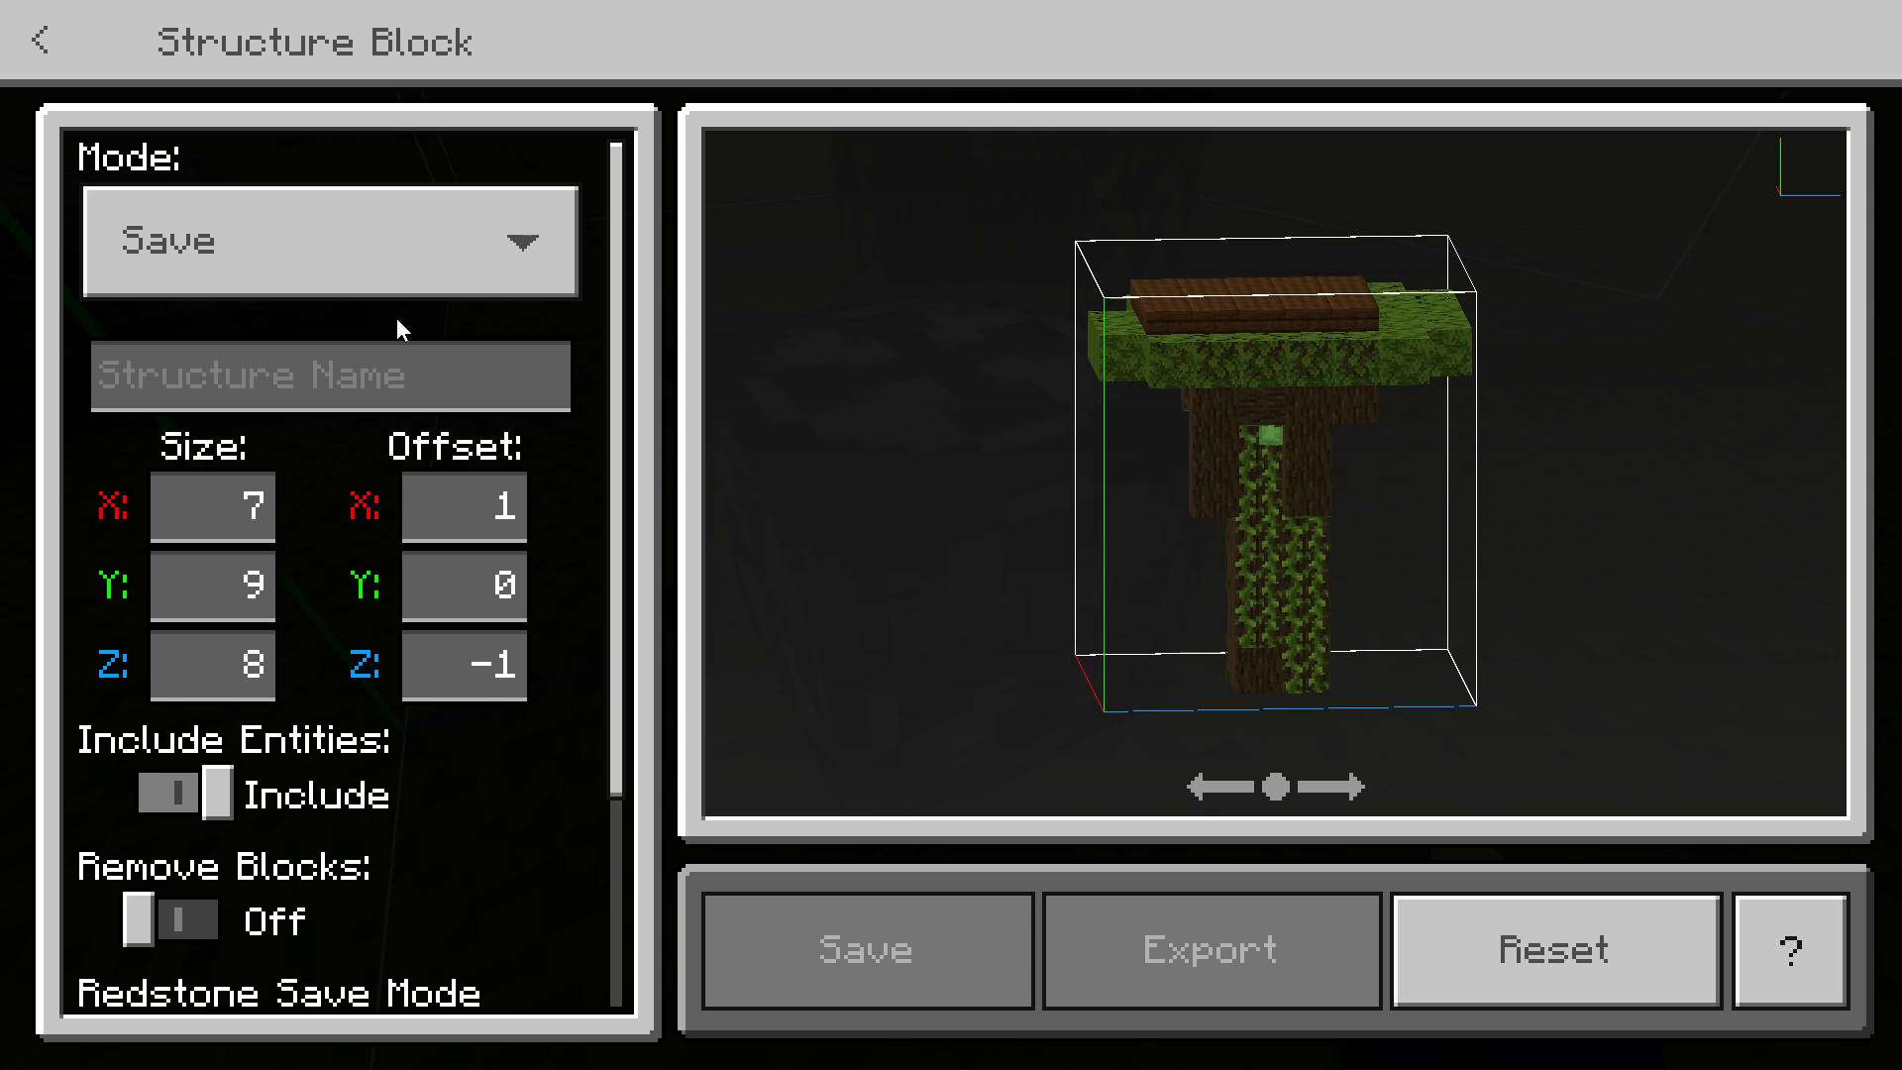
Name the structure treecool and rotate the preview to check the captured tree
{"action": "left_click", "coordinate": [367, 393]}
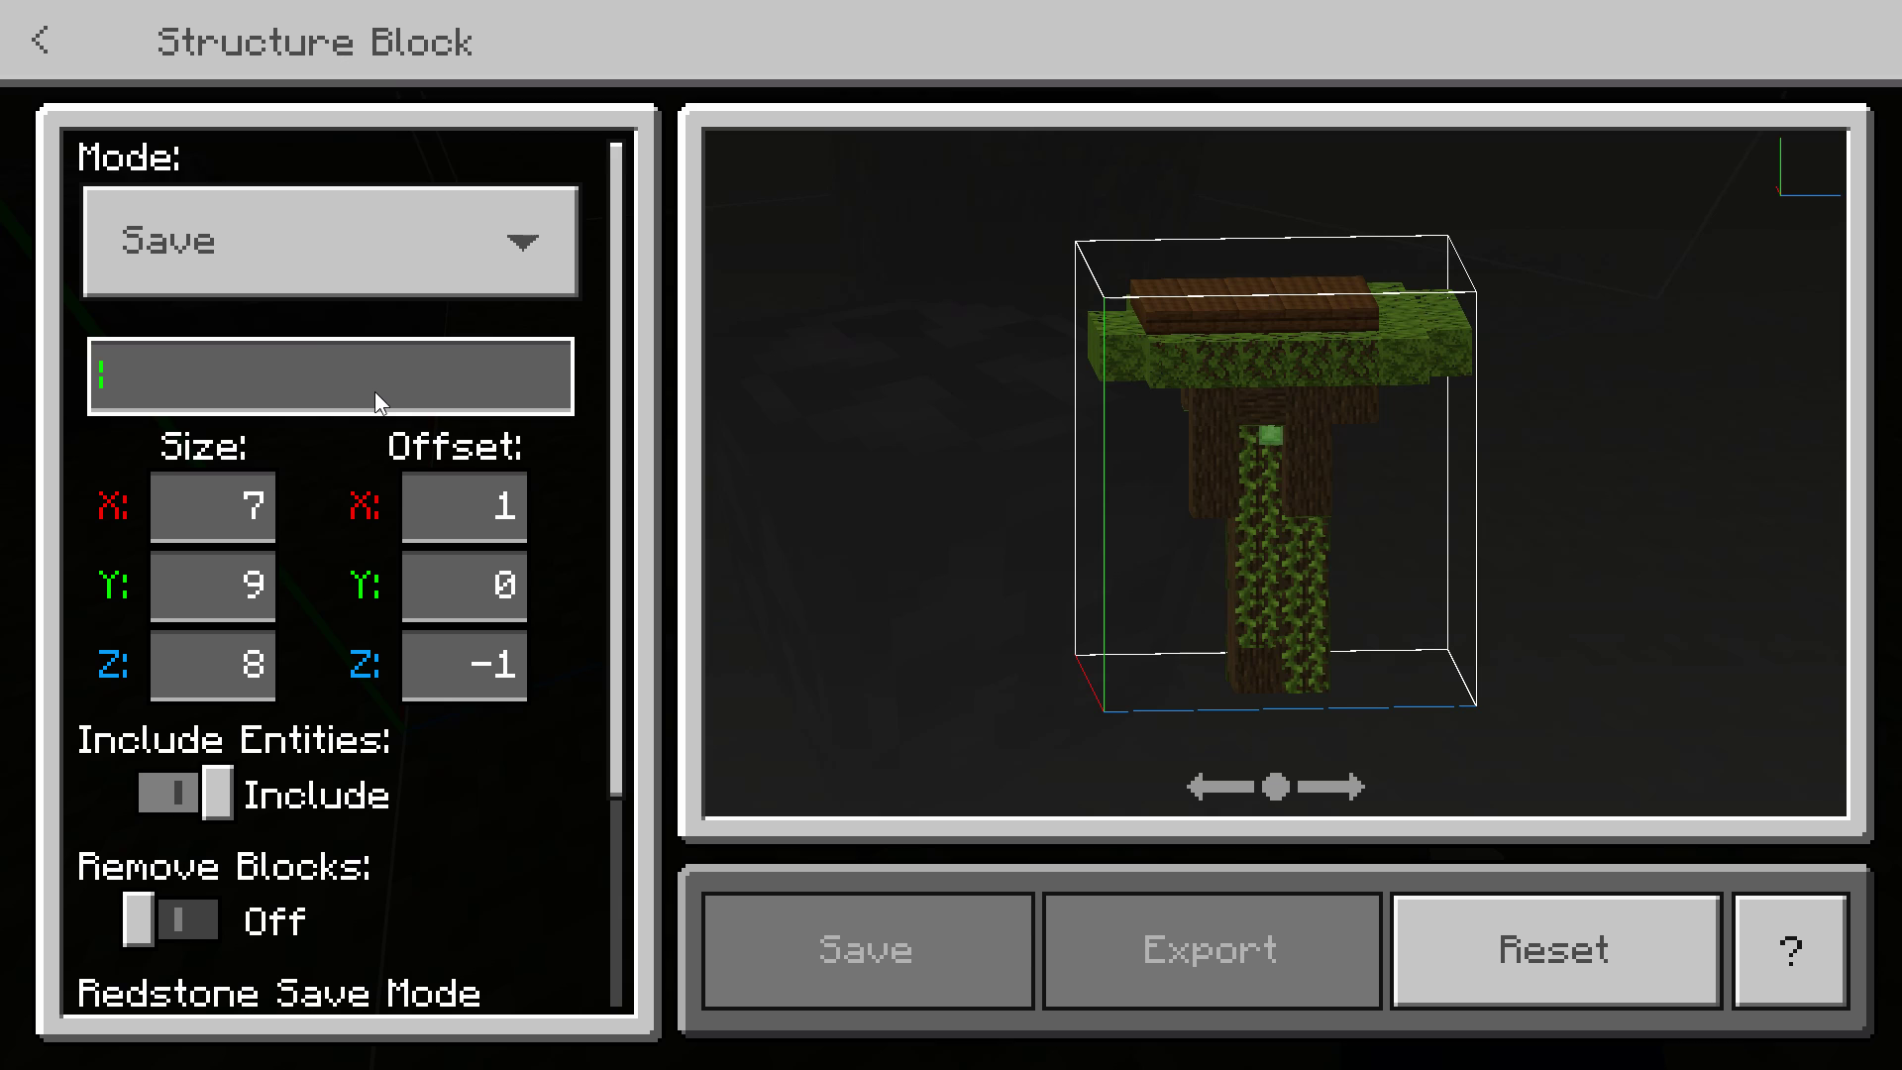
{"action": "type", "text": "treeco"}
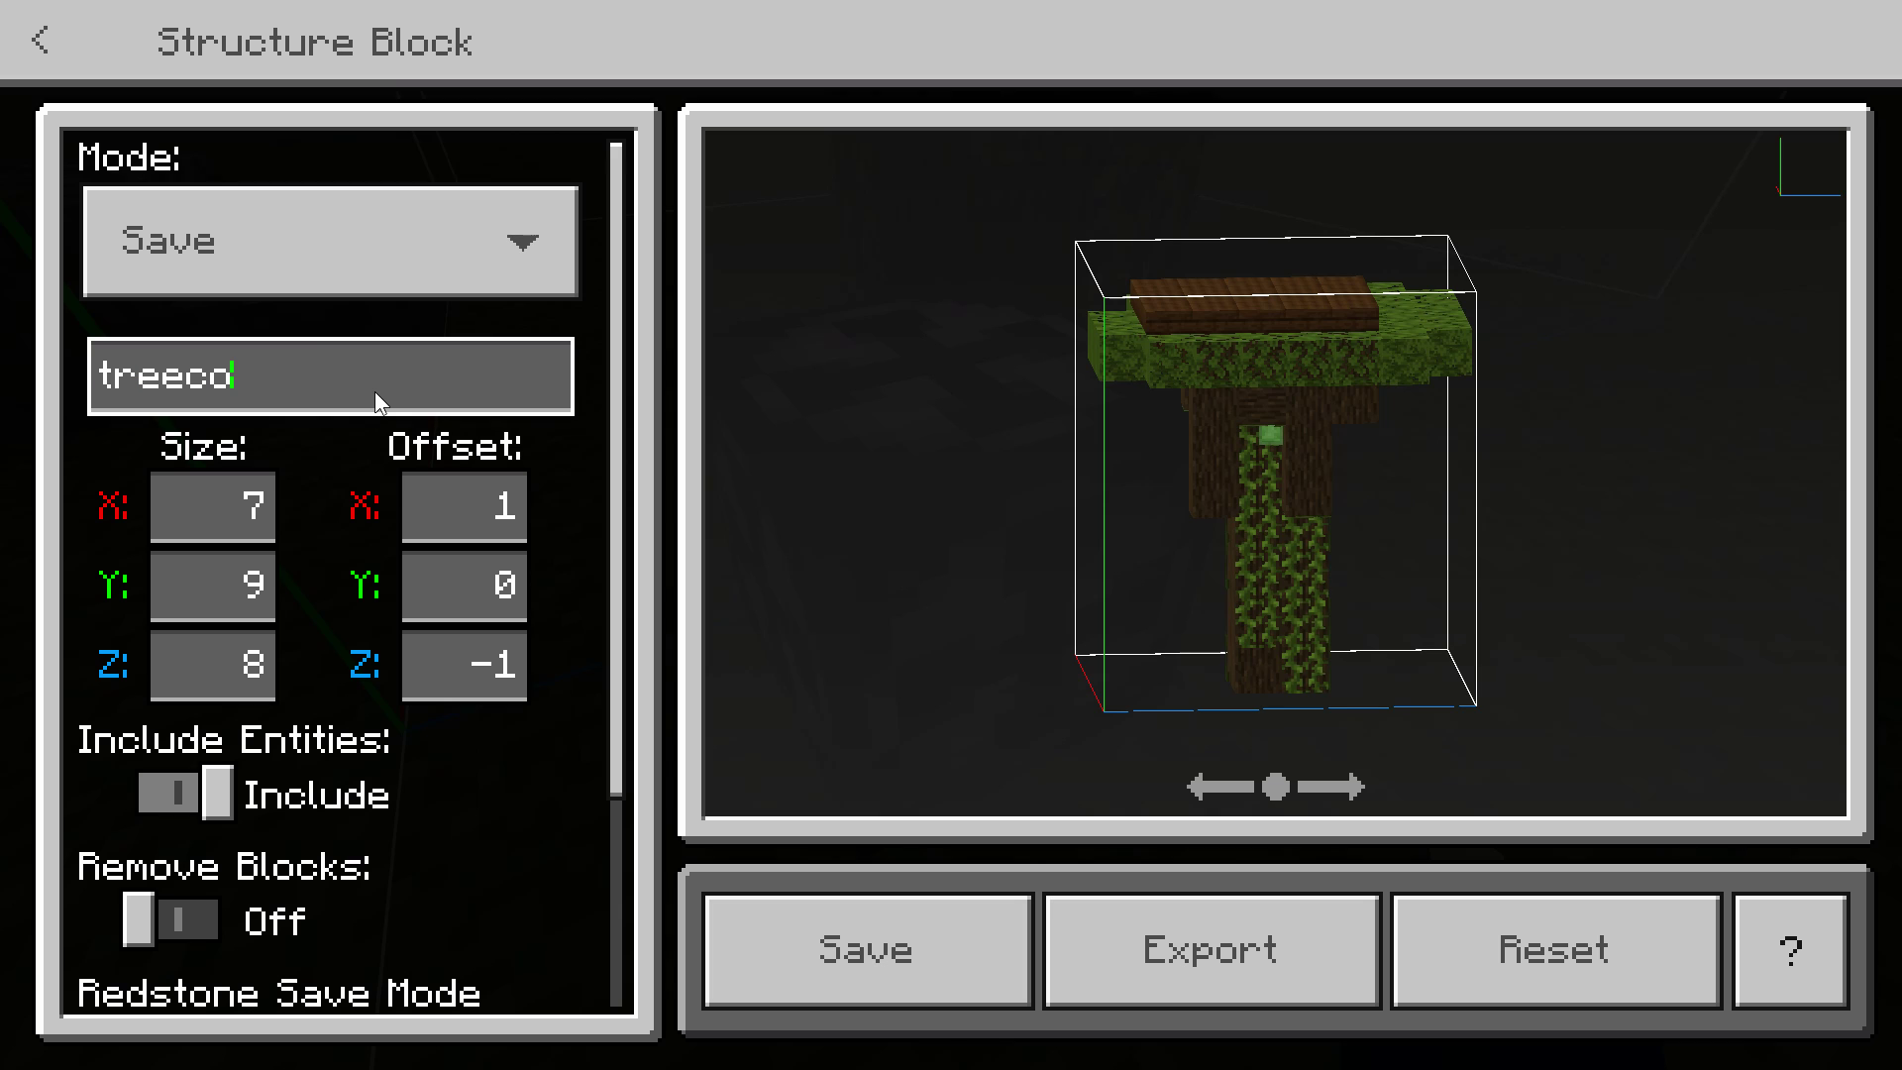
{"action": "type", "text": "ol"}
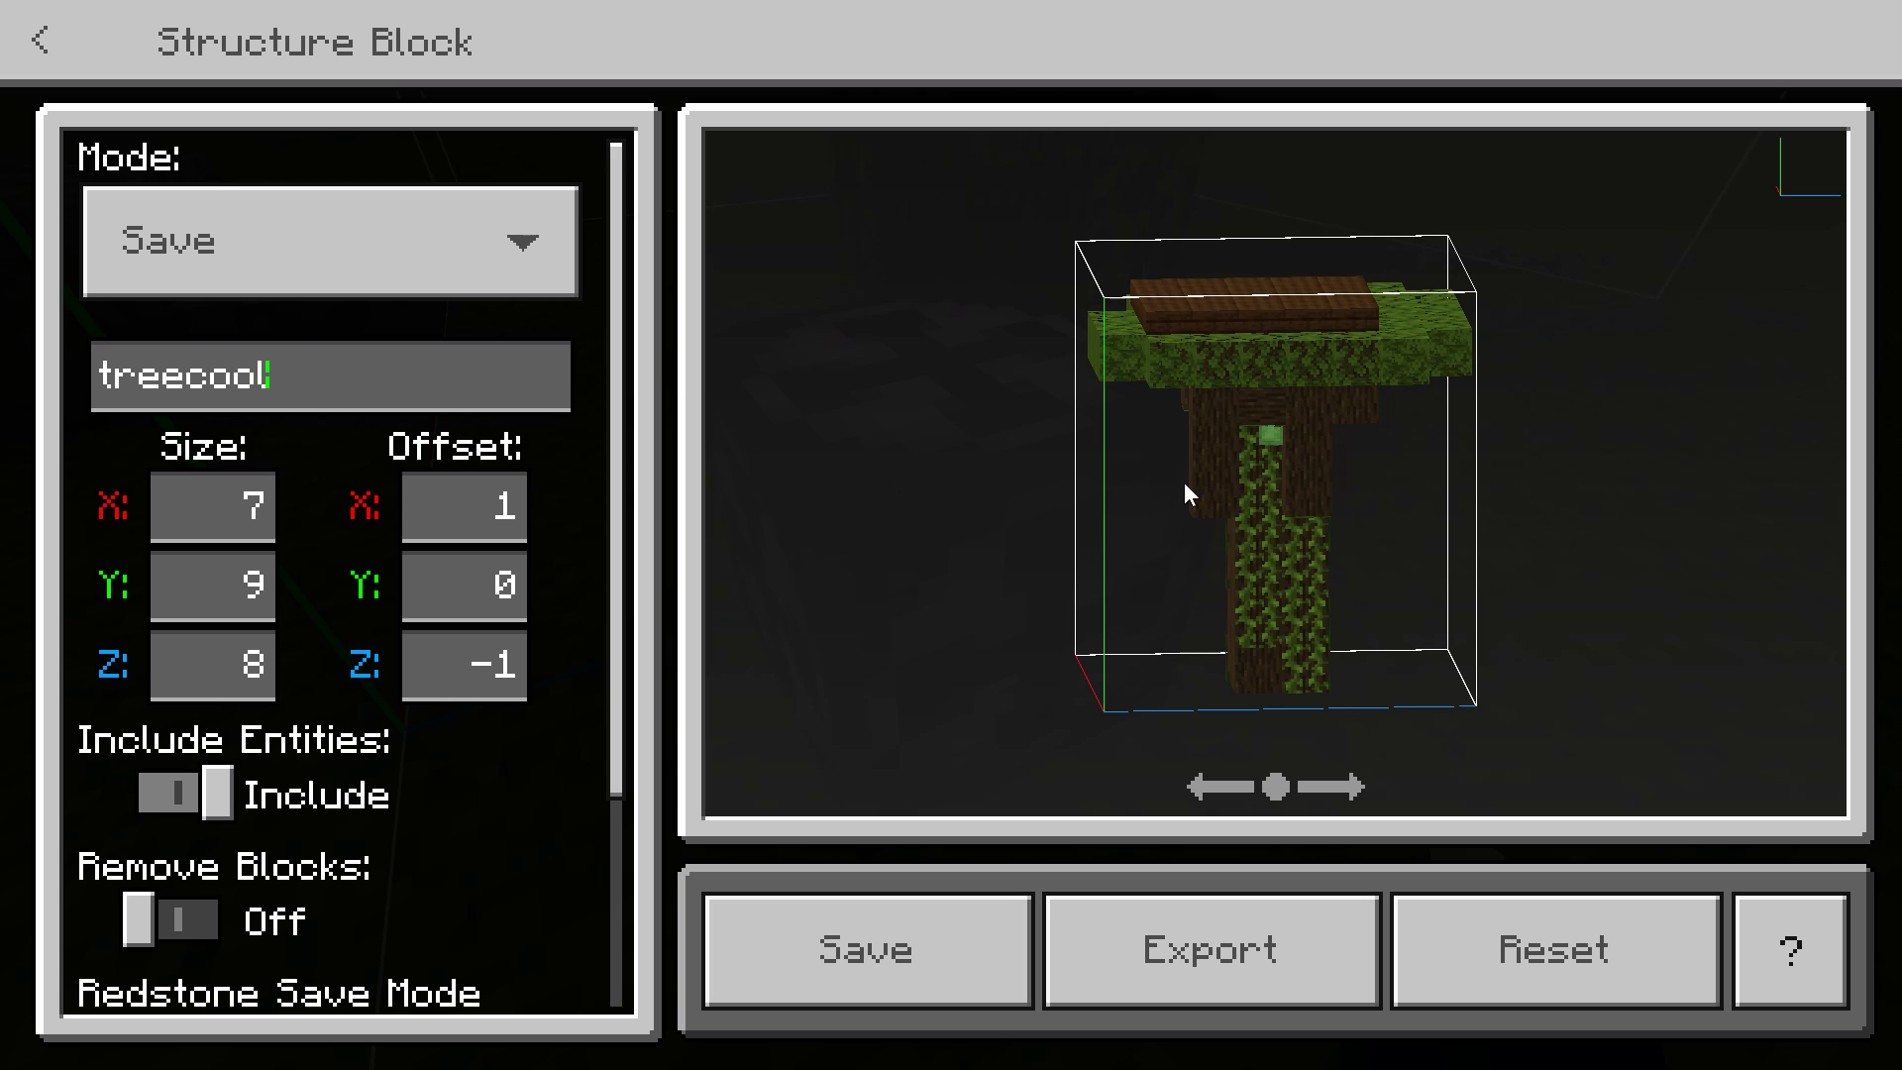
{"action": "left_click_drag", "start_coordinate": [1185, 484], "coordinate": [912, 428]}
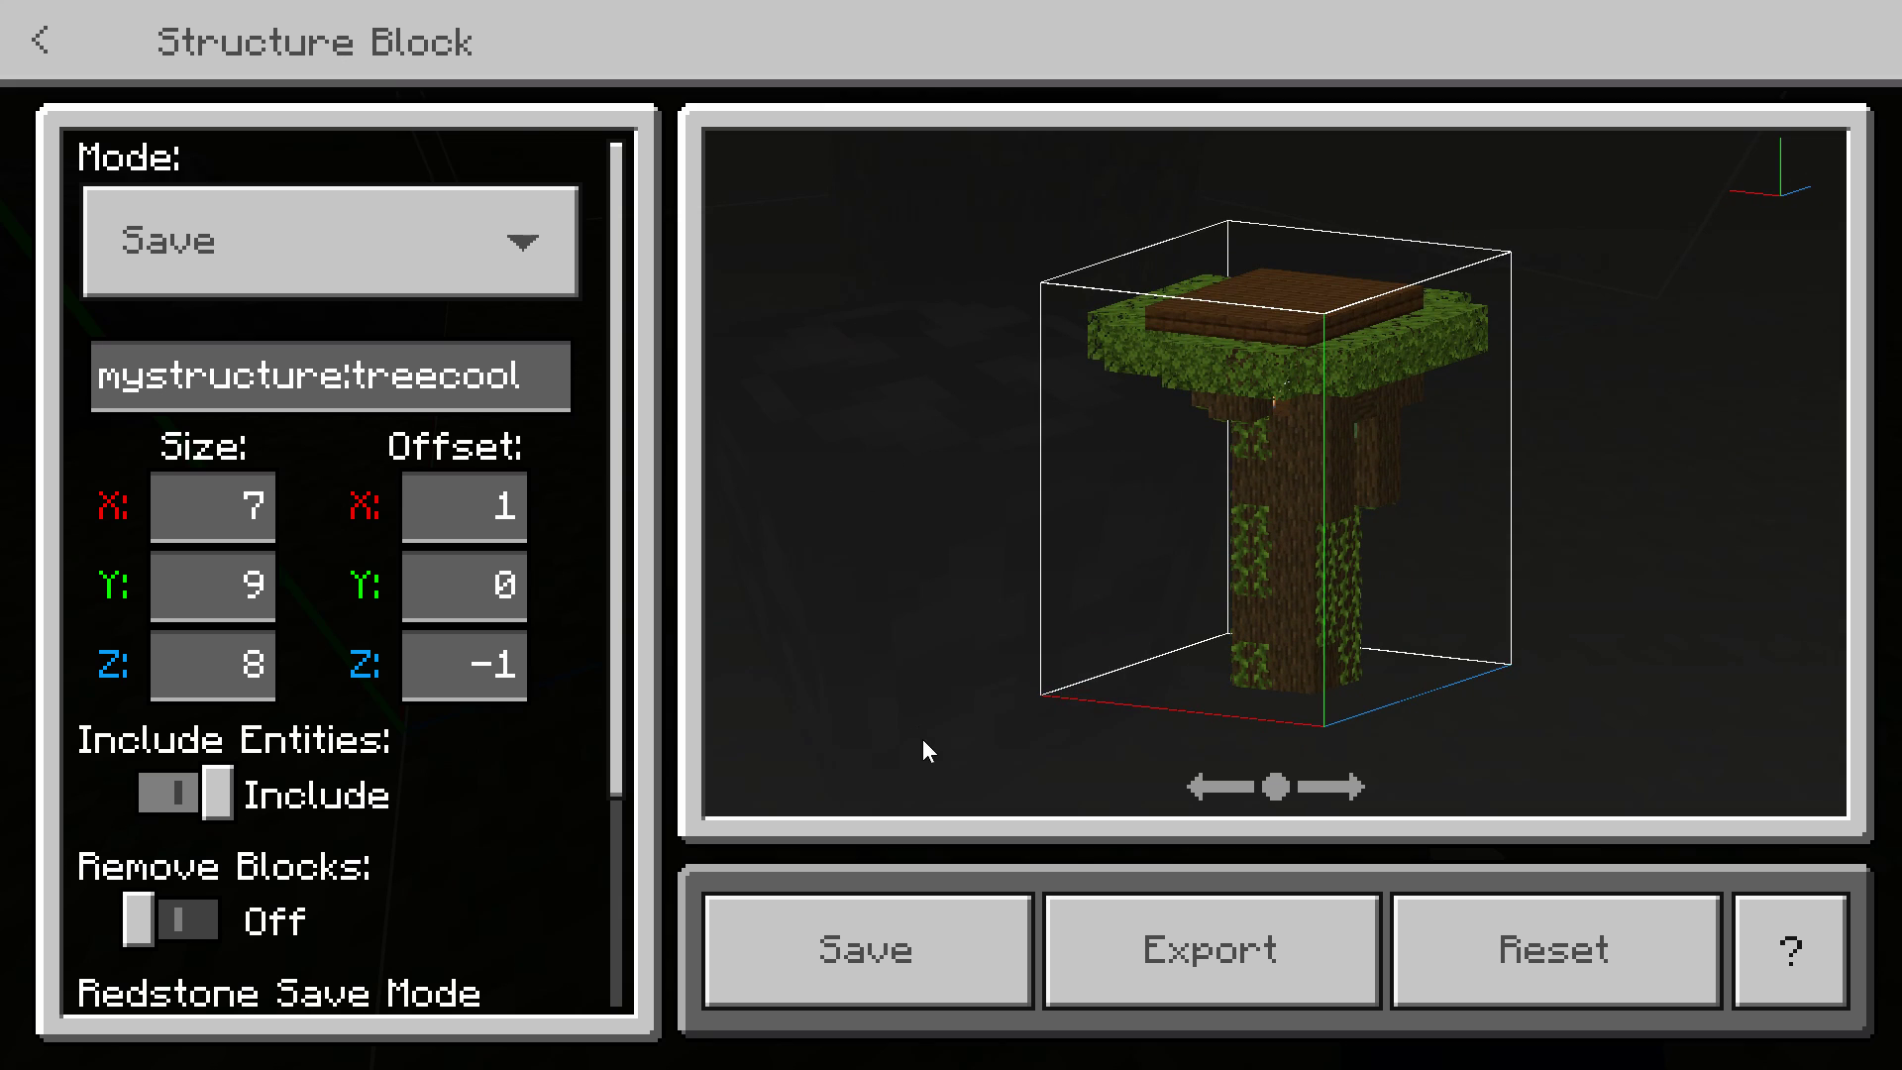
Save the structure and export it to the Desktop as the structure file treecool
{"action": "left_click", "coordinate": [866, 961]}
{"action": "left_click", "coordinate": [1275, 955]}
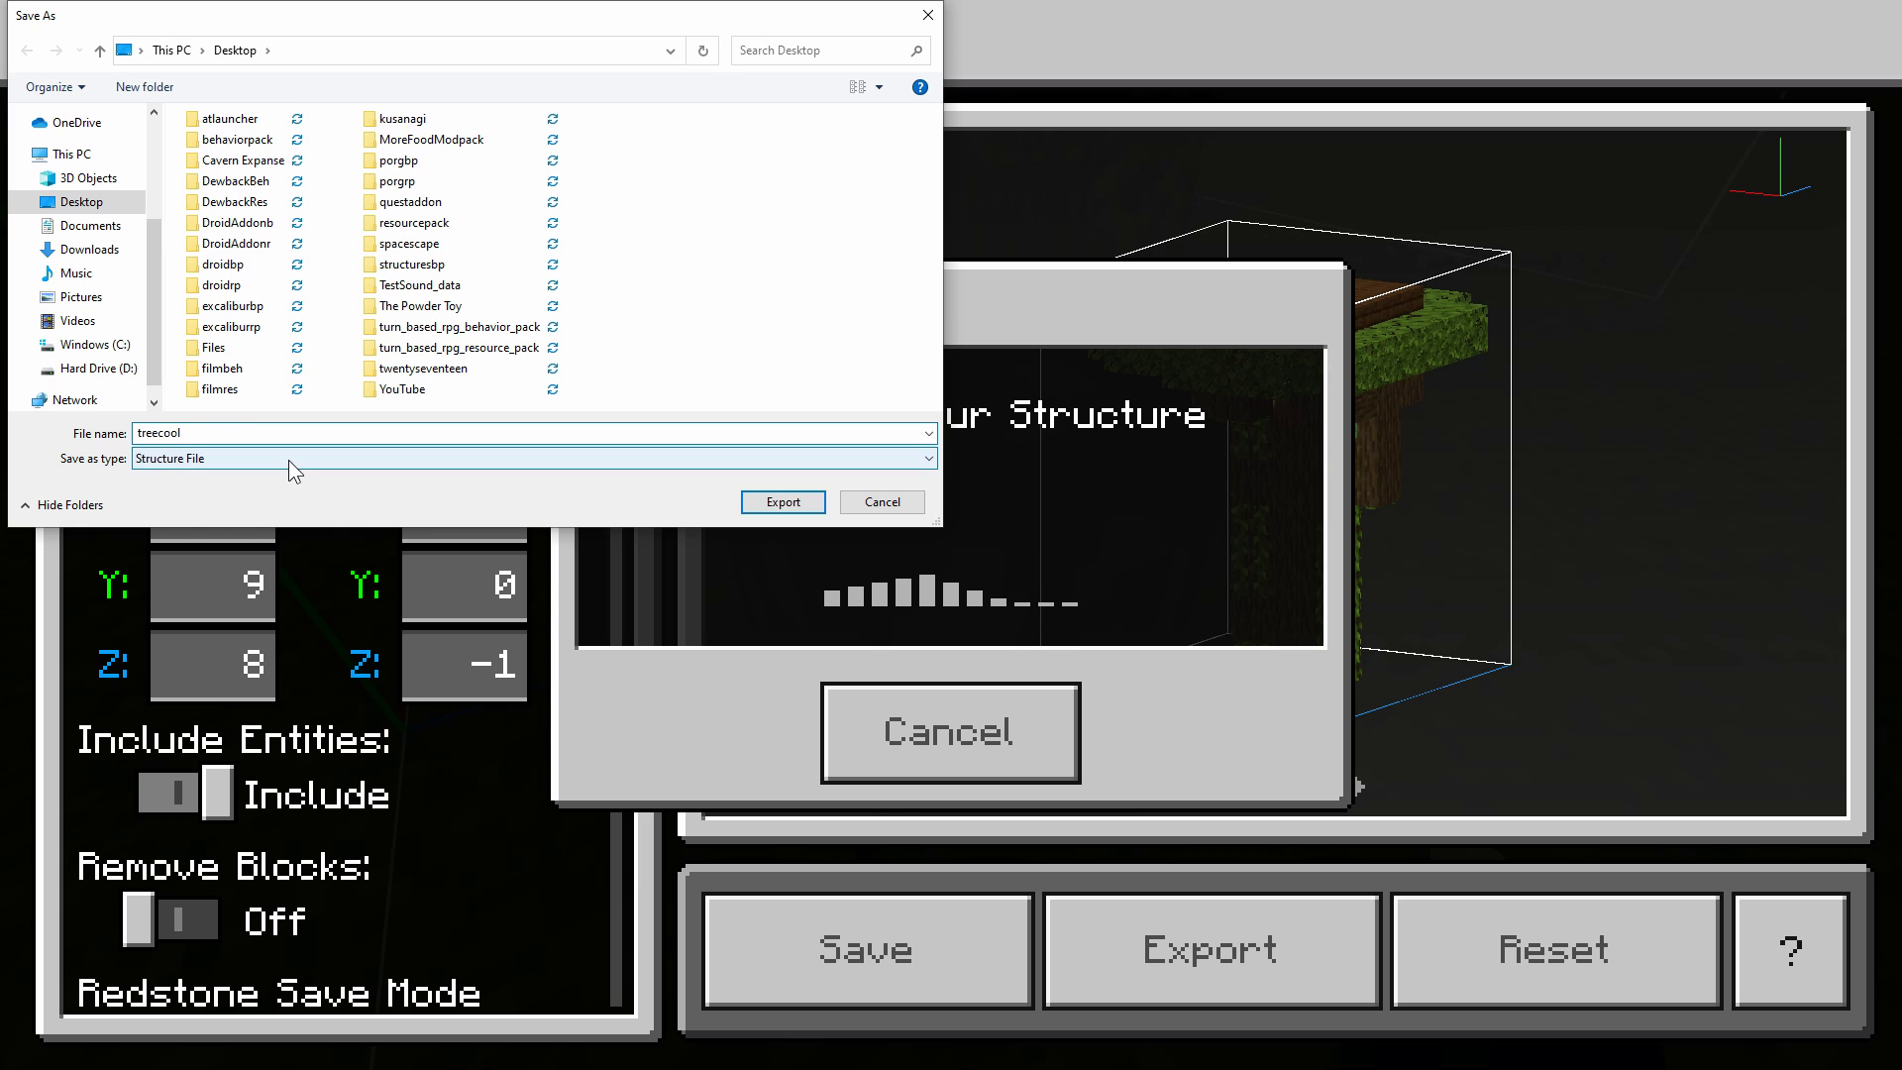
{"action": "left_click", "coordinate": [81, 204]}
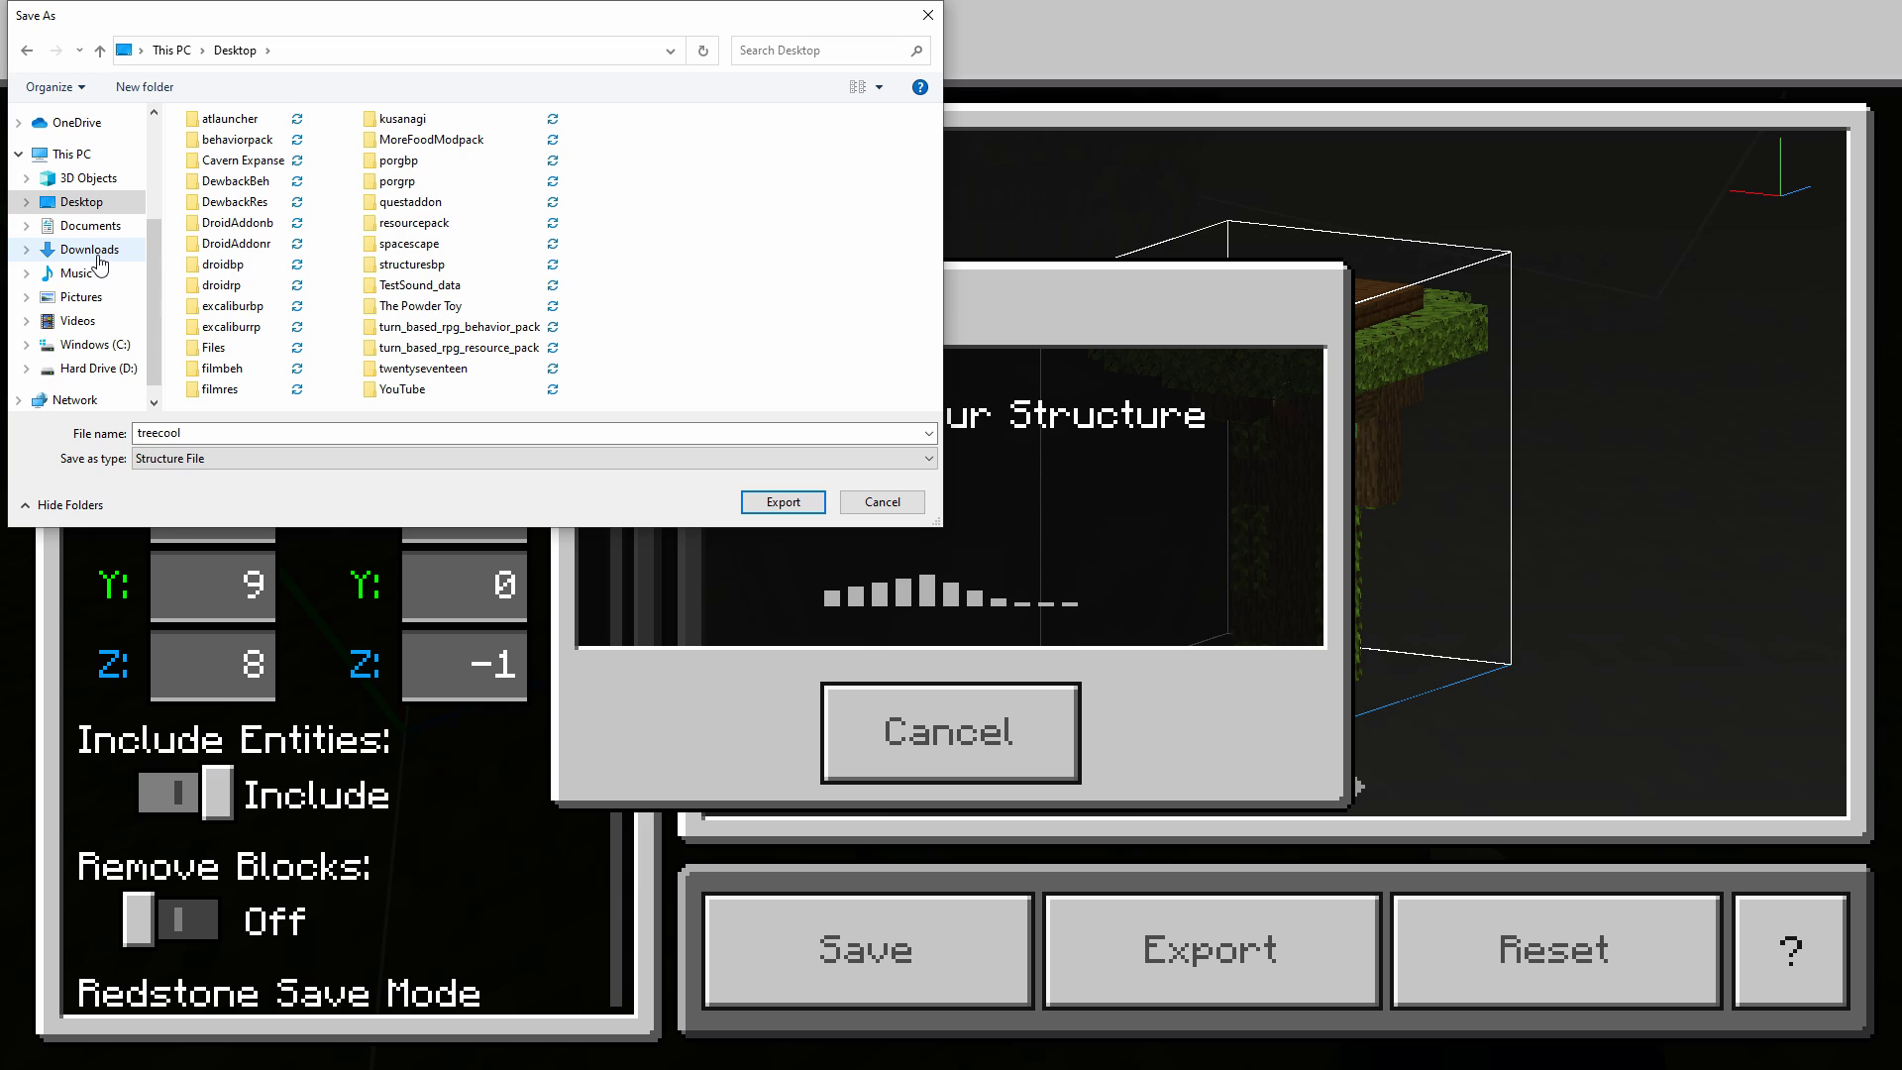
{"action": "left_click", "coordinate": [787, 504]}
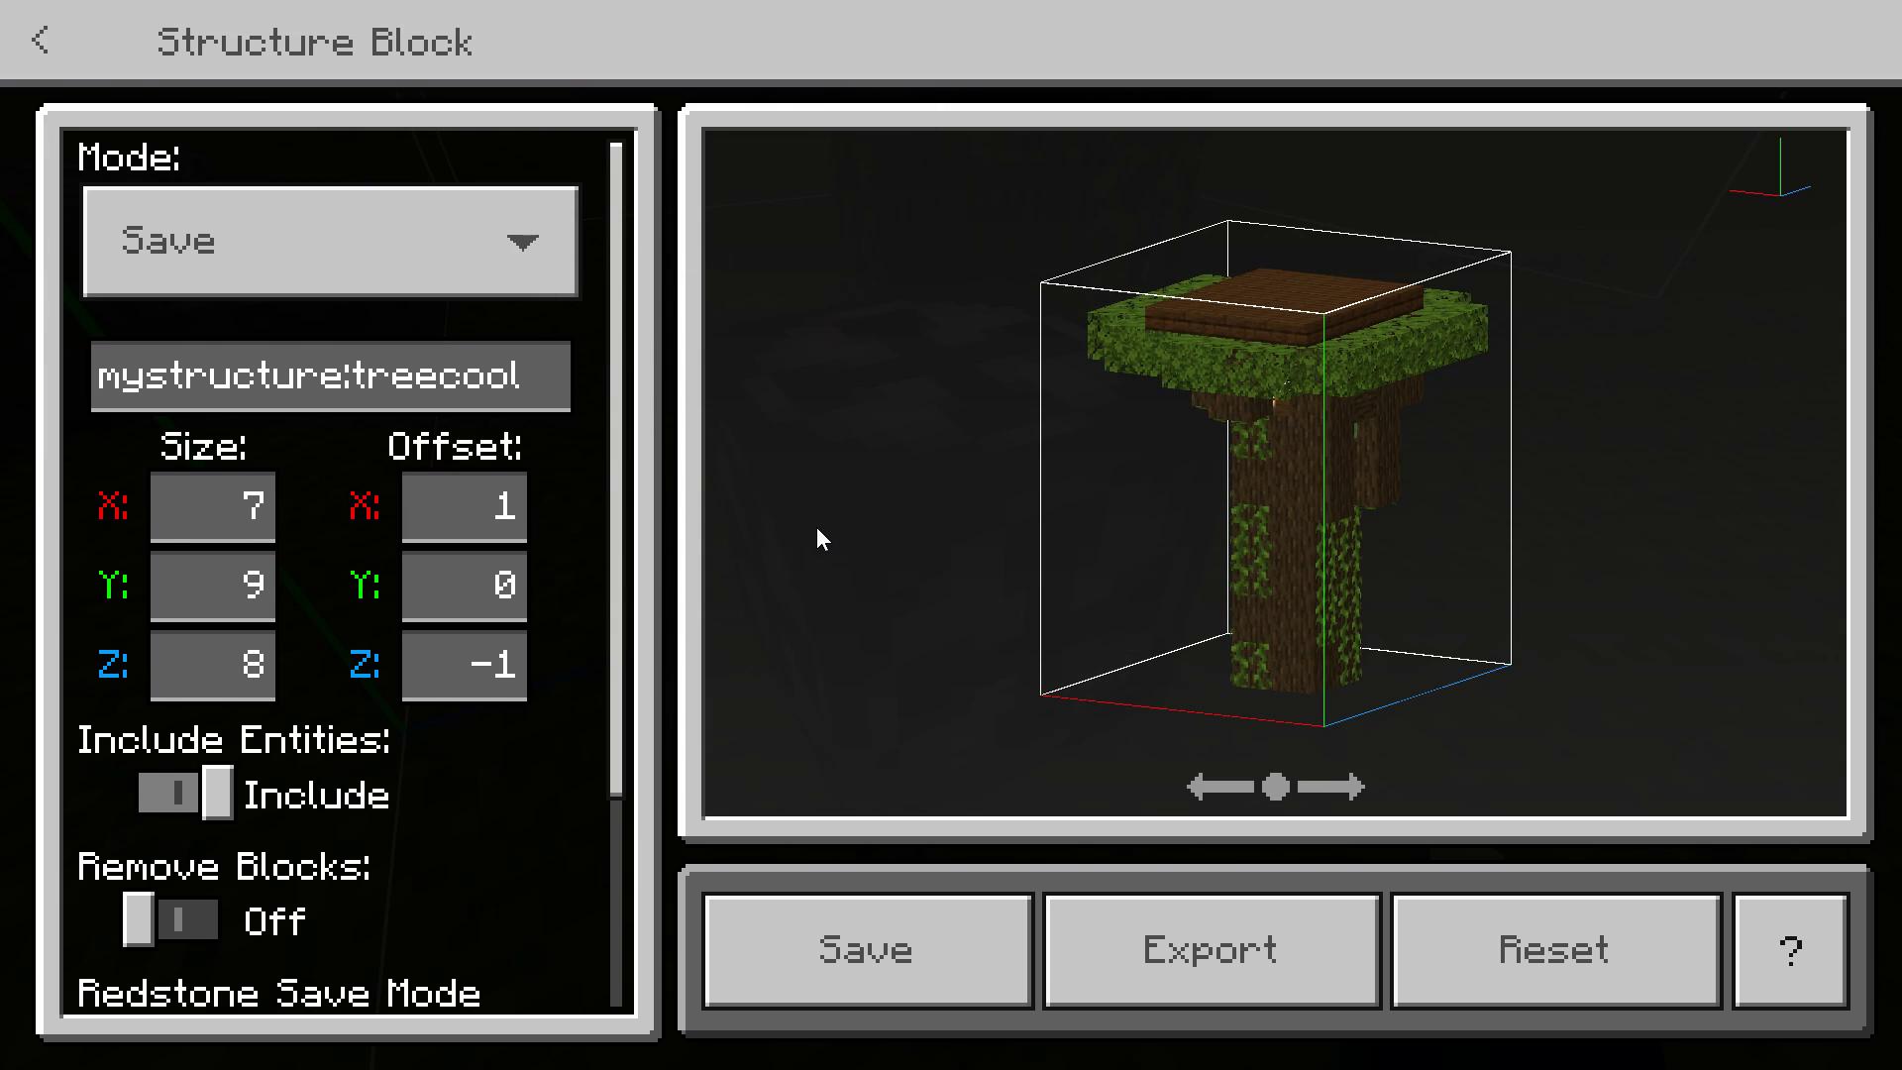
Switch to the Windows desktop and inspect the properties of the exported treecool file
{"action": "left_click_drag", "start_coordinate": [864, 237], "coordinate": [714, 338]}
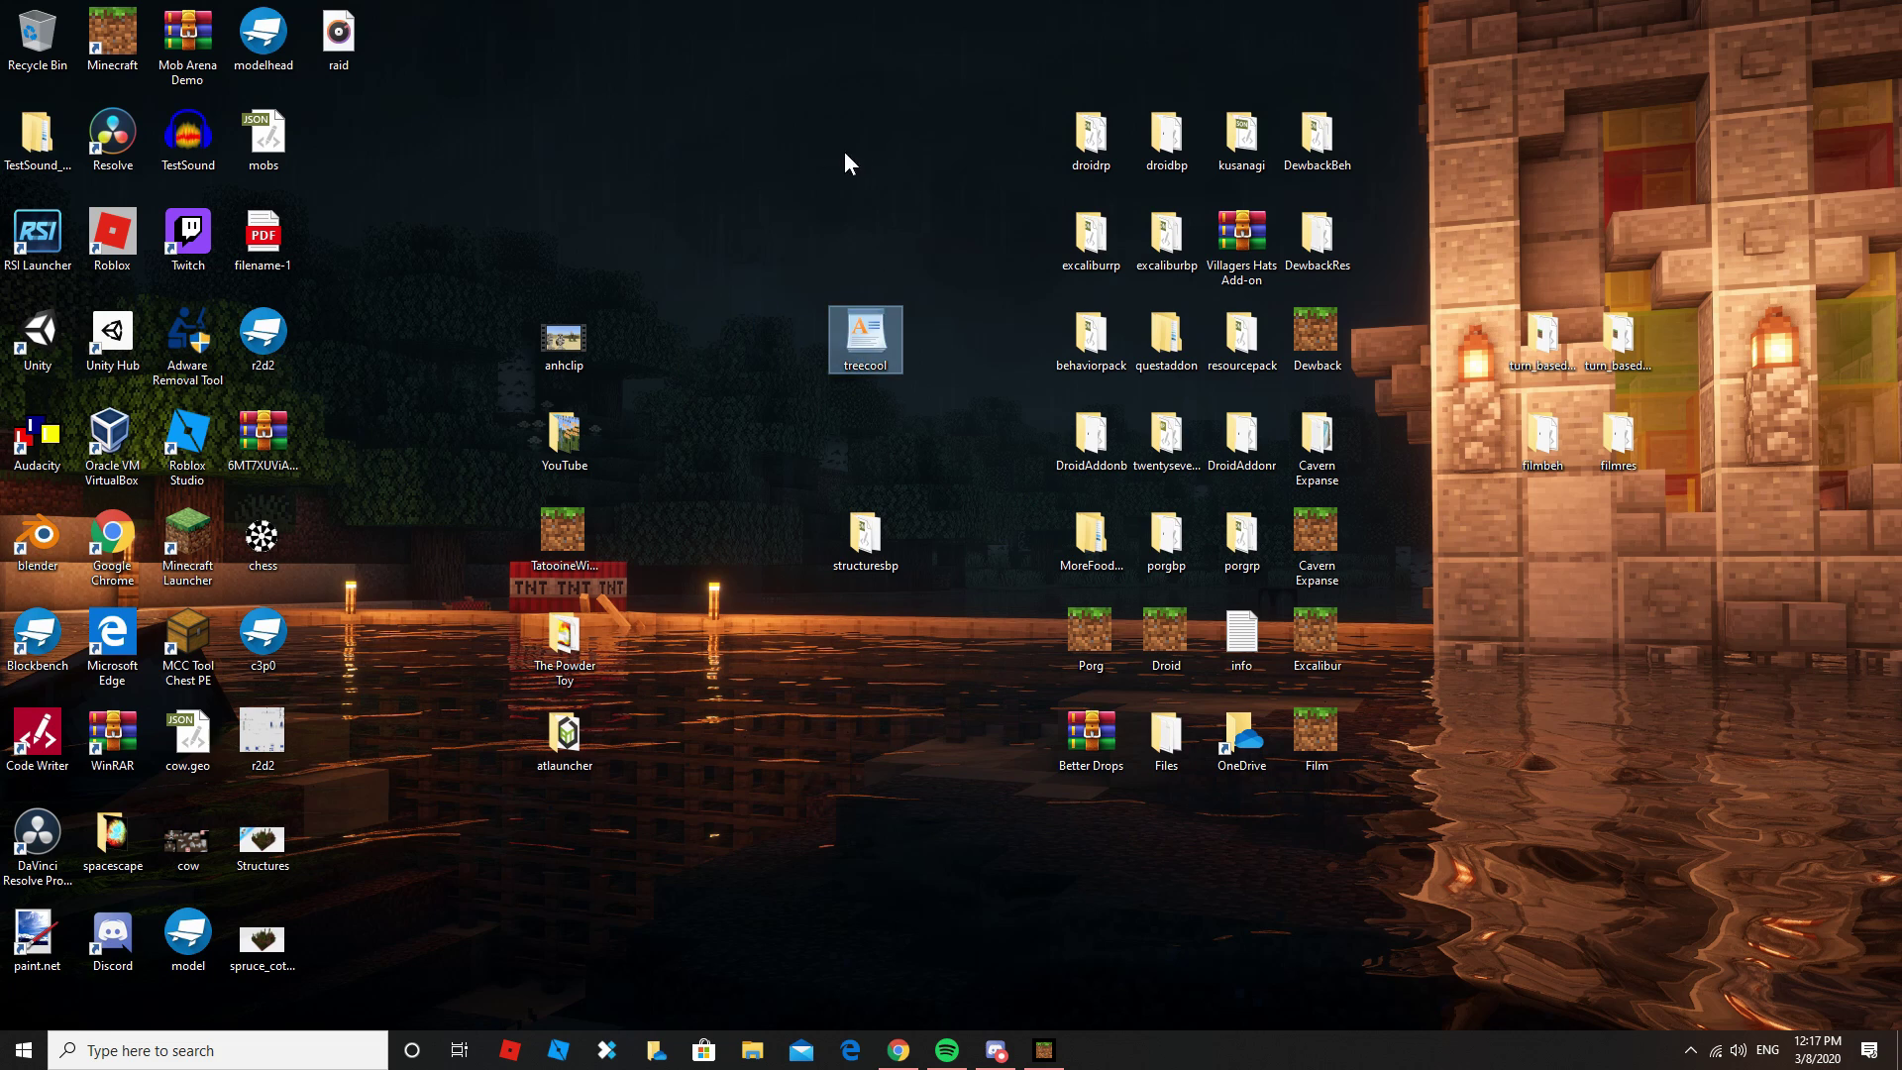
{"action": "mouse_move", "coordinate": [751, 252]}
{"action": "left_mouse_down"}
{"action": "mouse_move", "coordinate": [912, 363]}
{"action": "mouse_move", "coordinate": [645, 102]}
{"action": "mouse_move", "coordinate": [662, 138]}
{"action": "left_mouse_up"}
{"action": "right_click", "coordinate": [662, 139]}
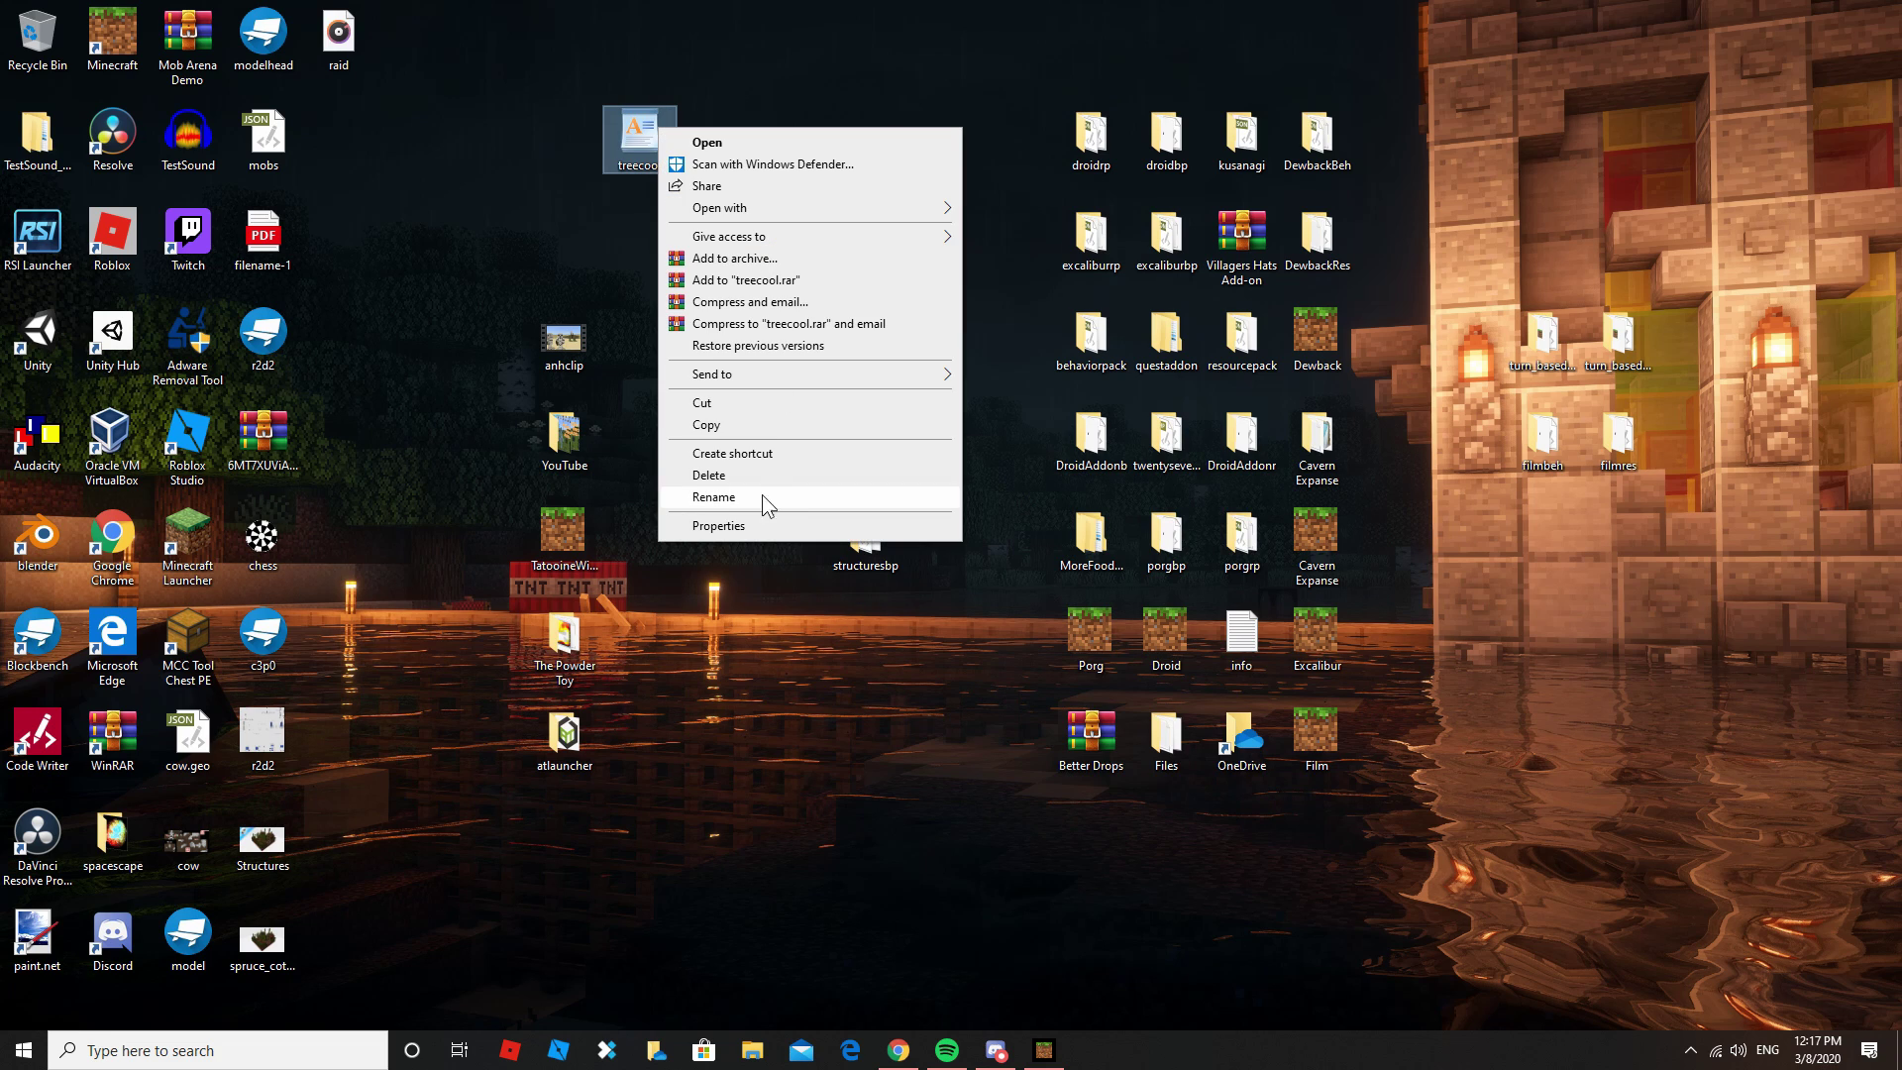
{"action": "left_click", "coordinate": [764, 523]}
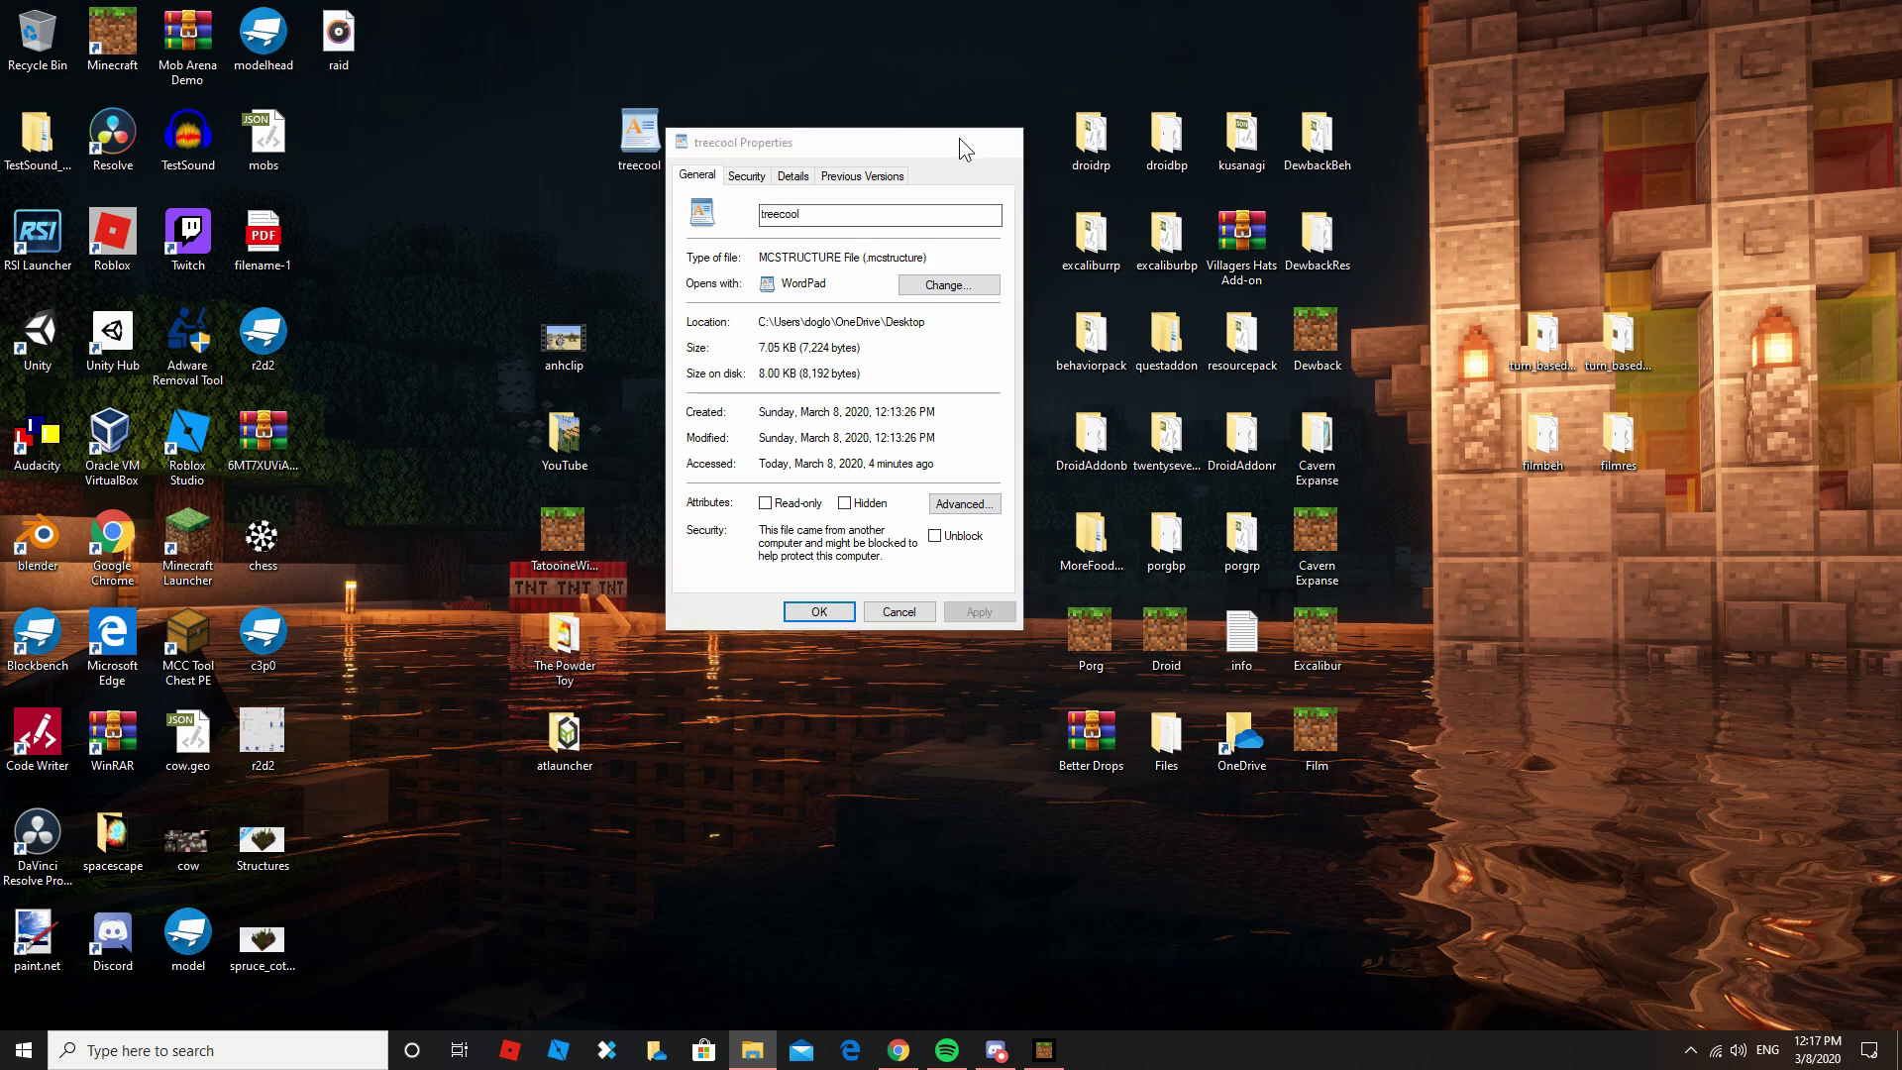
{"action": "left_click", "coordinate": [1008, 142]}
Open the treecool file in WordPad, look through its contents and close it again
{"action": "left_click_drag", "start_coordinate": [642, 139], "coordinate": [912, 305]}
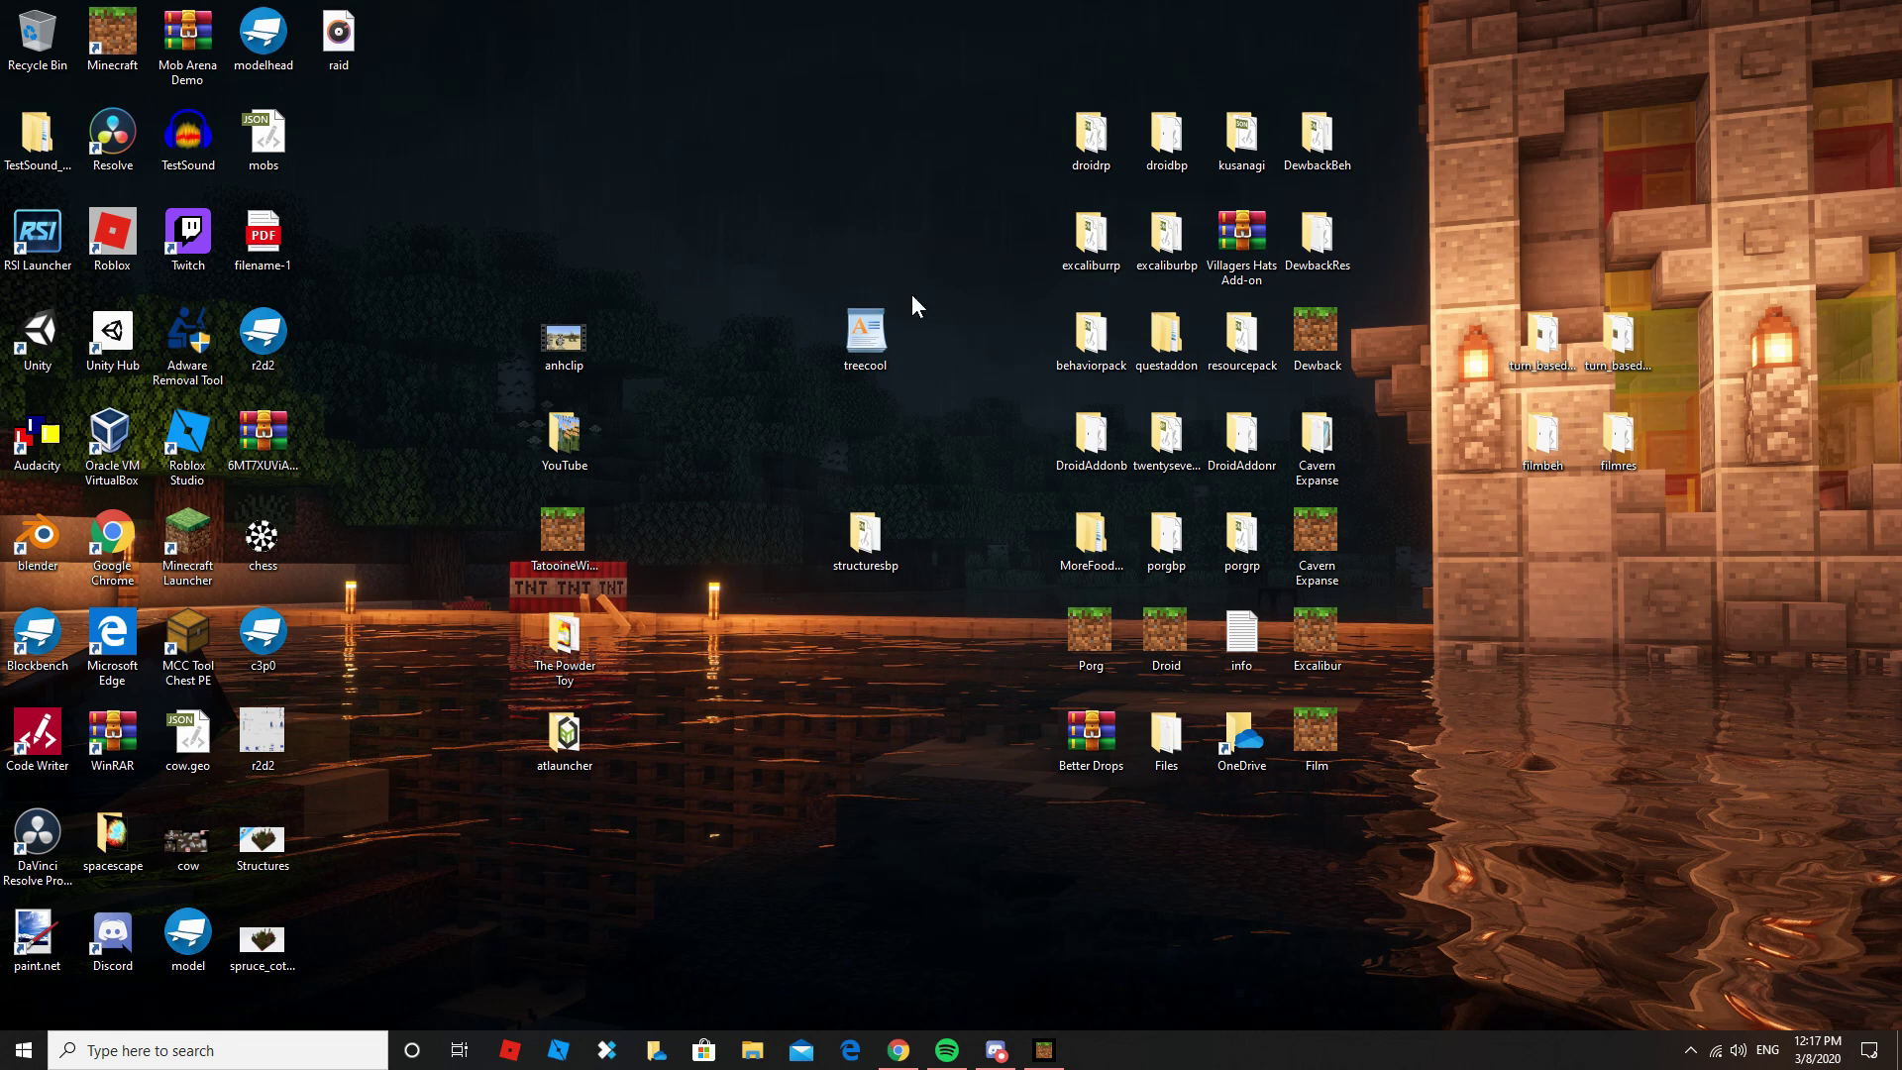
{"action": "double_click", "coordinate": [859, 344]}
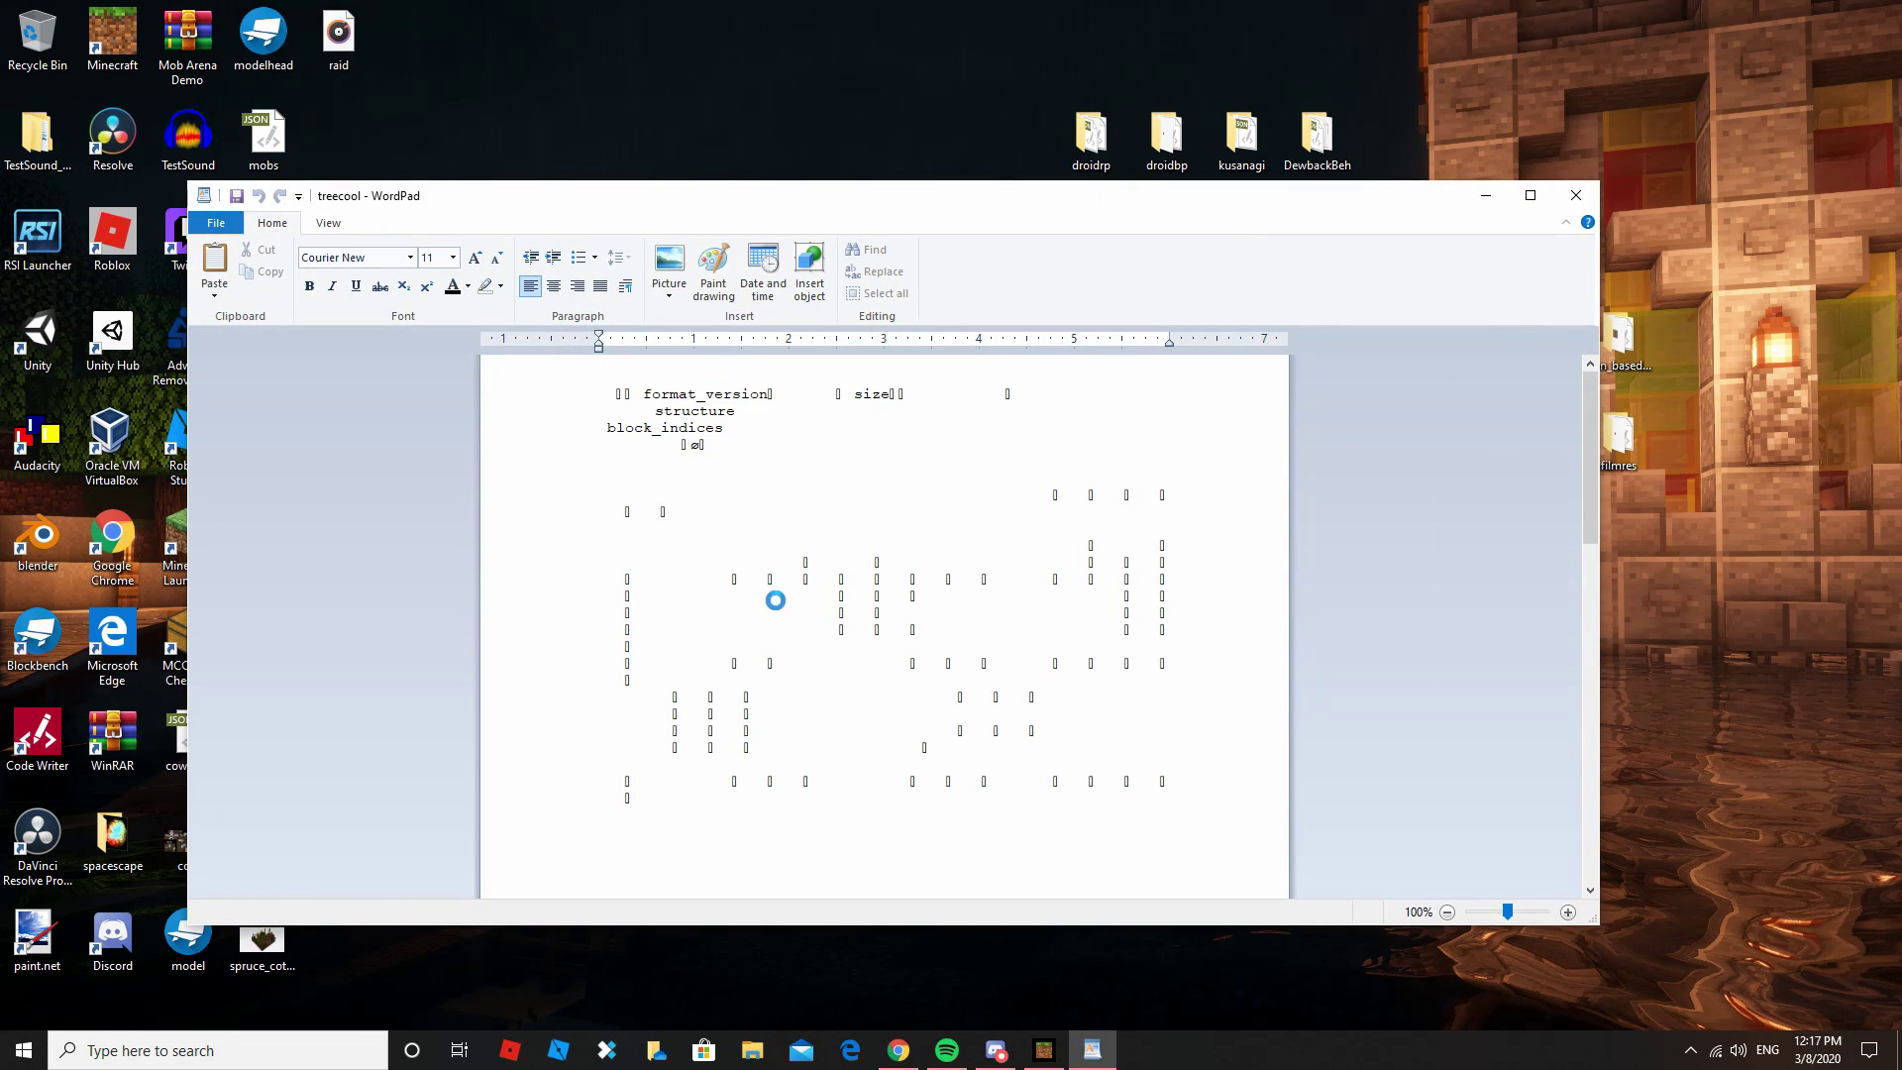
{"action": "scroll", "coordinate": [807, 616], "scroll_direction": "down", "scroll_amount": 10}
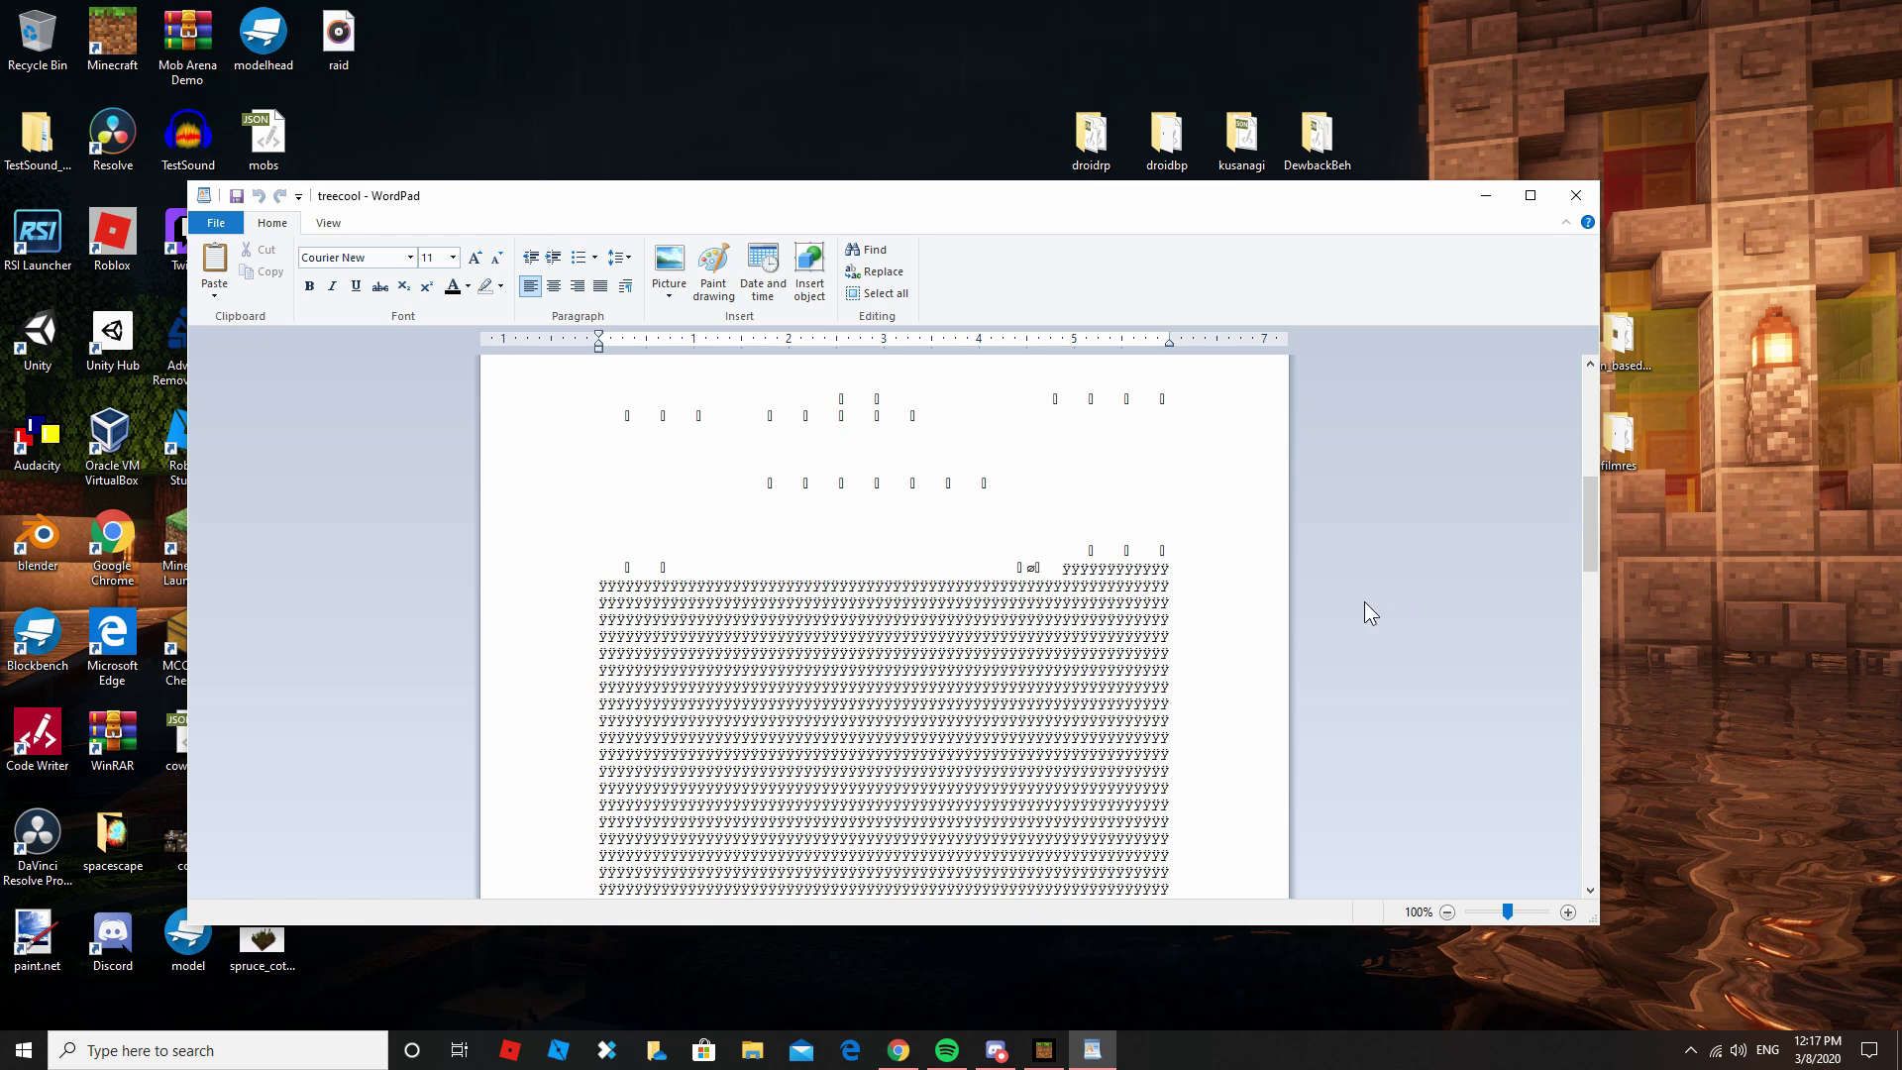
{"action": "scroll", "coordinate": [1090, 578], "scroll_direction": "down", "scroll_amount": 5}
{"action": "scroll", "coordinate": [1250, 498], "scroll_direction": "down", "scroll_amount": 1}
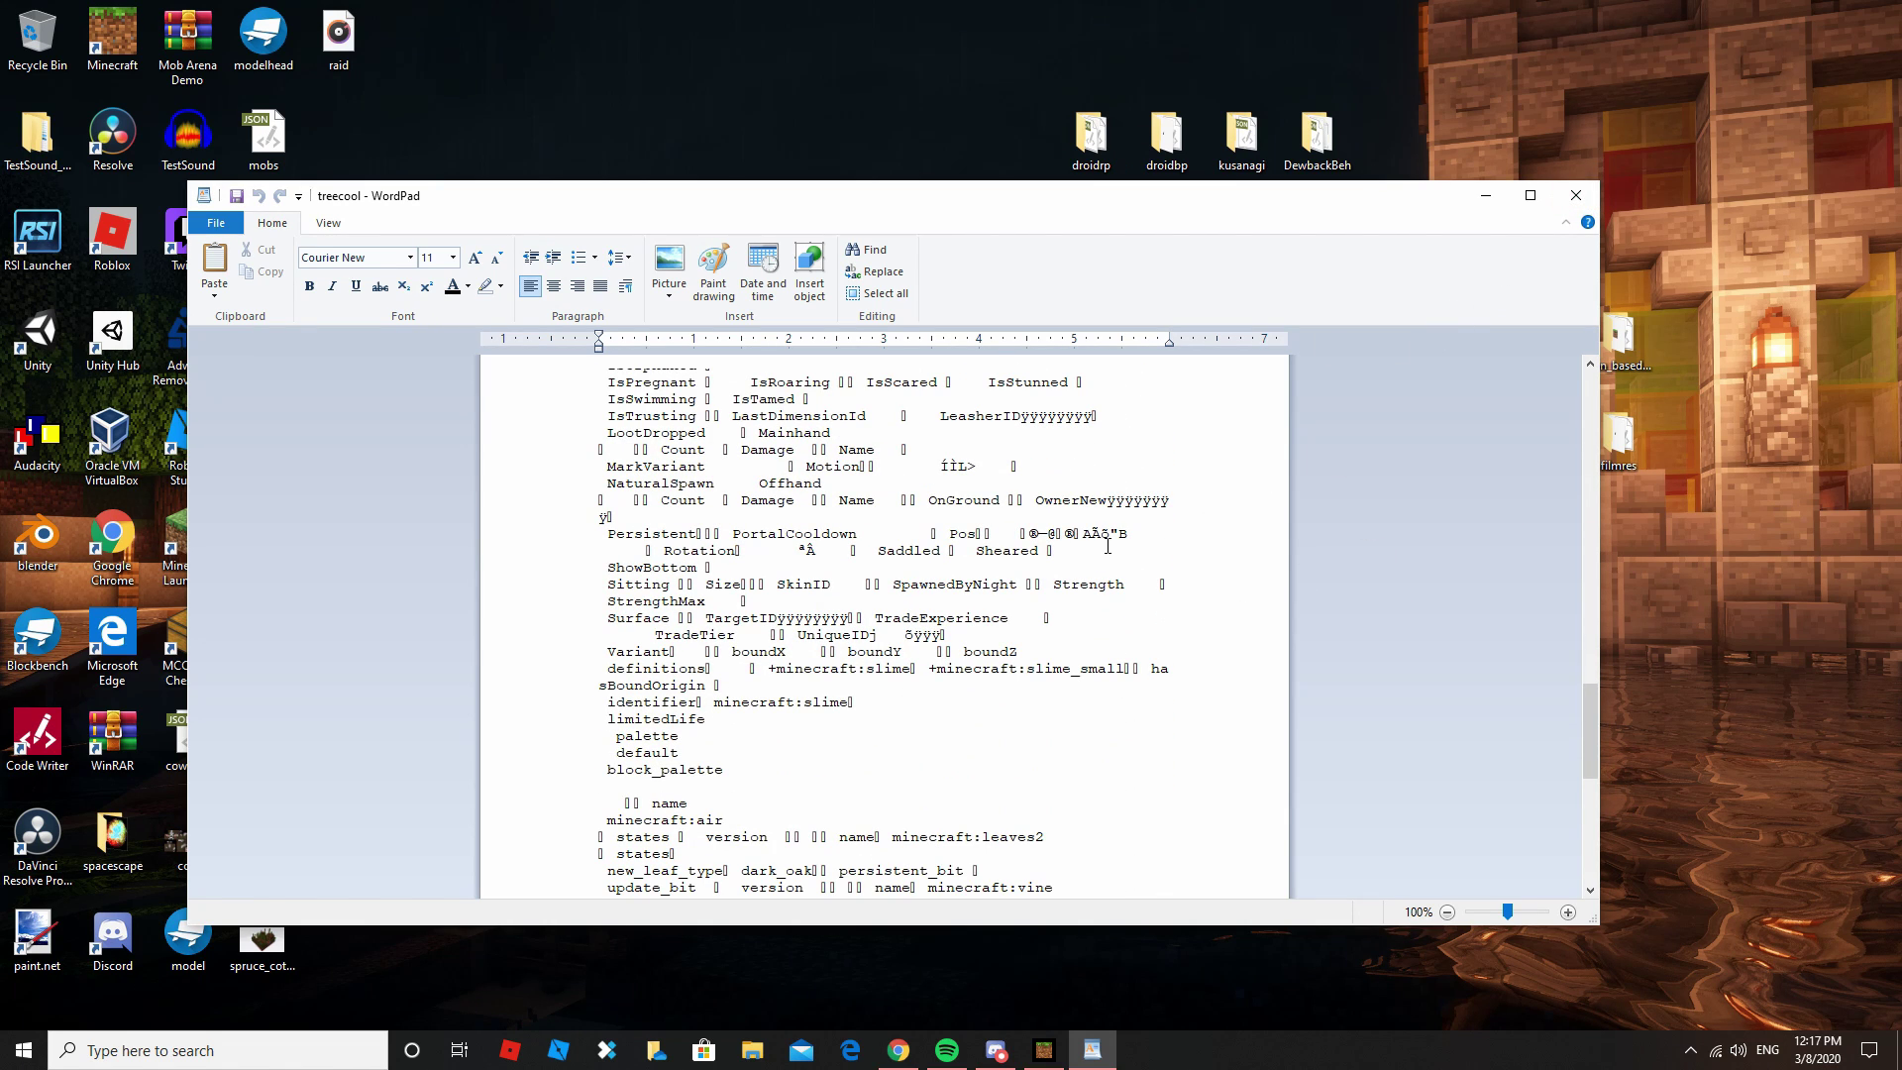
{"action": "scroll", "coordinate": [1537, 266], "scroll_direction": "down", "scroll_amount": 2}
{"action": "left_click", "coordinate": [1574, 197]}
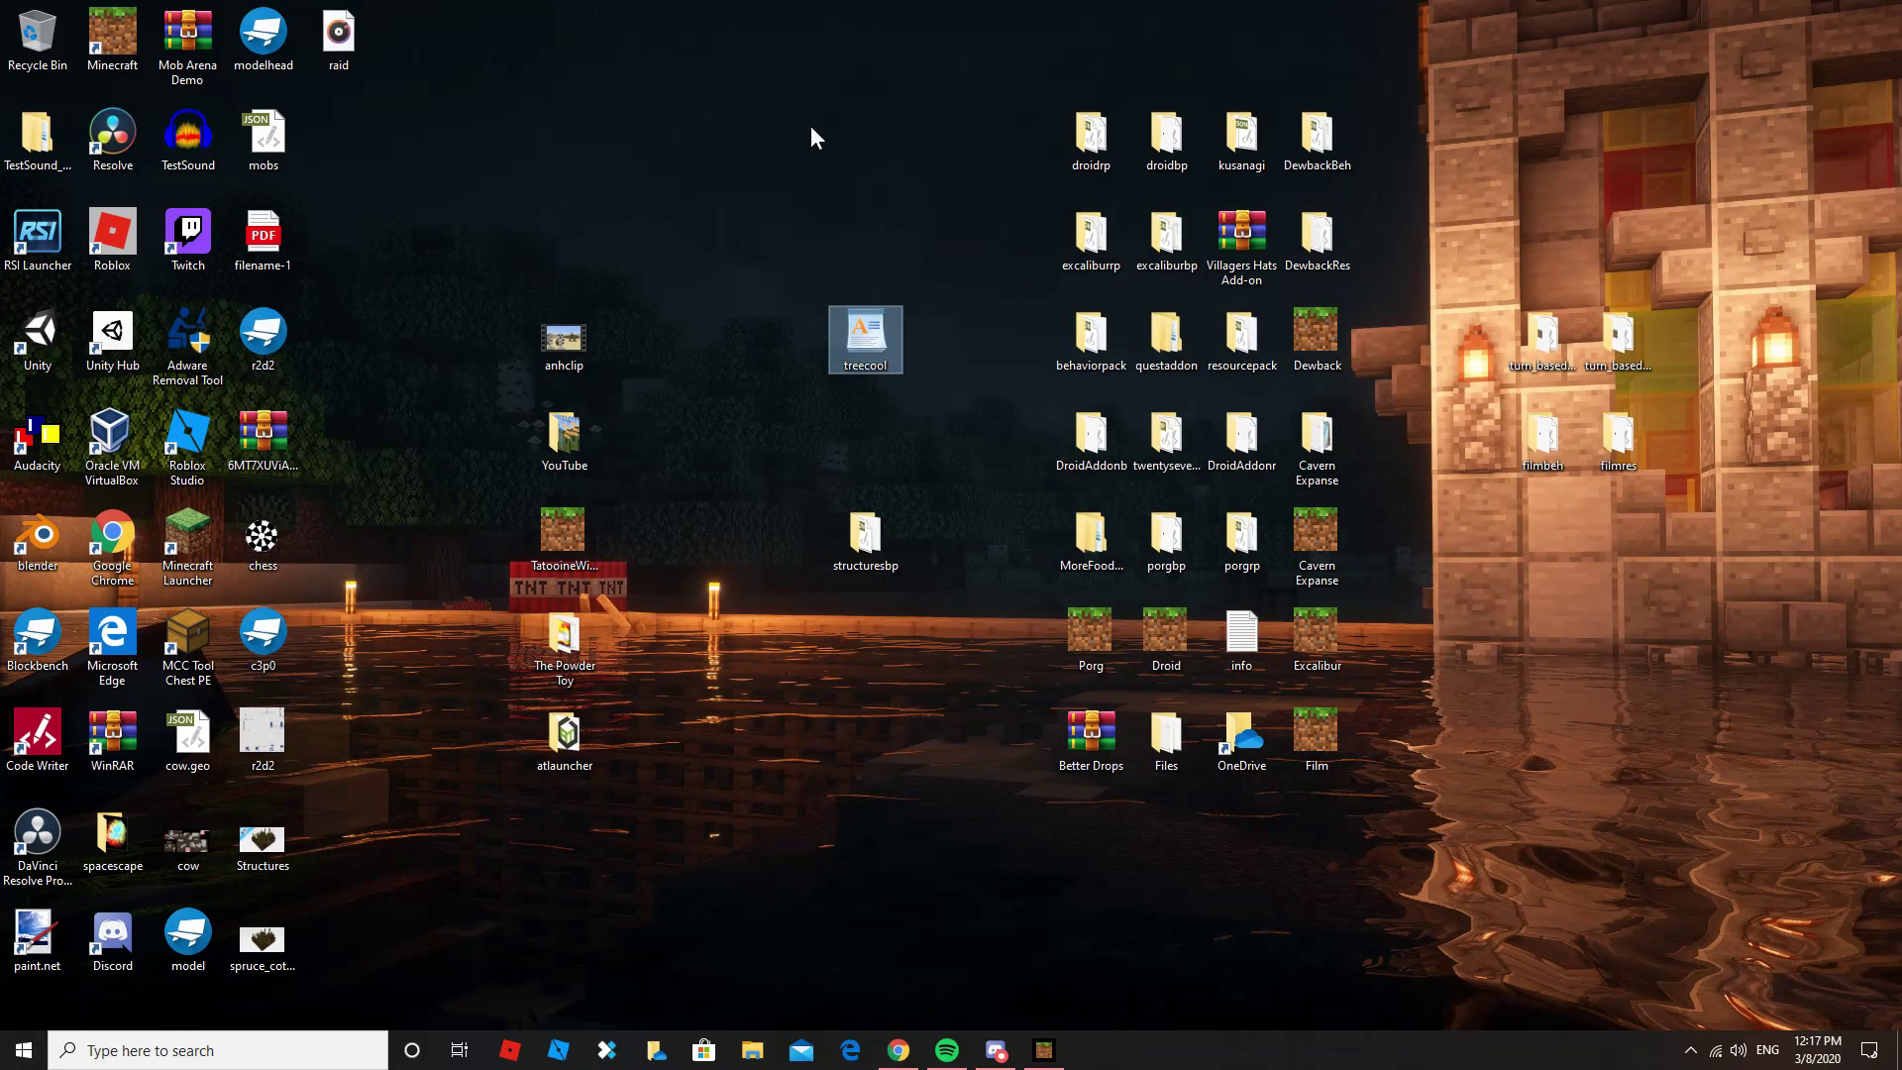
Create a new folder named structures on the desktop
{"action": "left_click_drag", "start_coordinate": [775, 144], "coordinate": [973, 255]}
{"action": "left_click", "coordinate": [932, 392]}
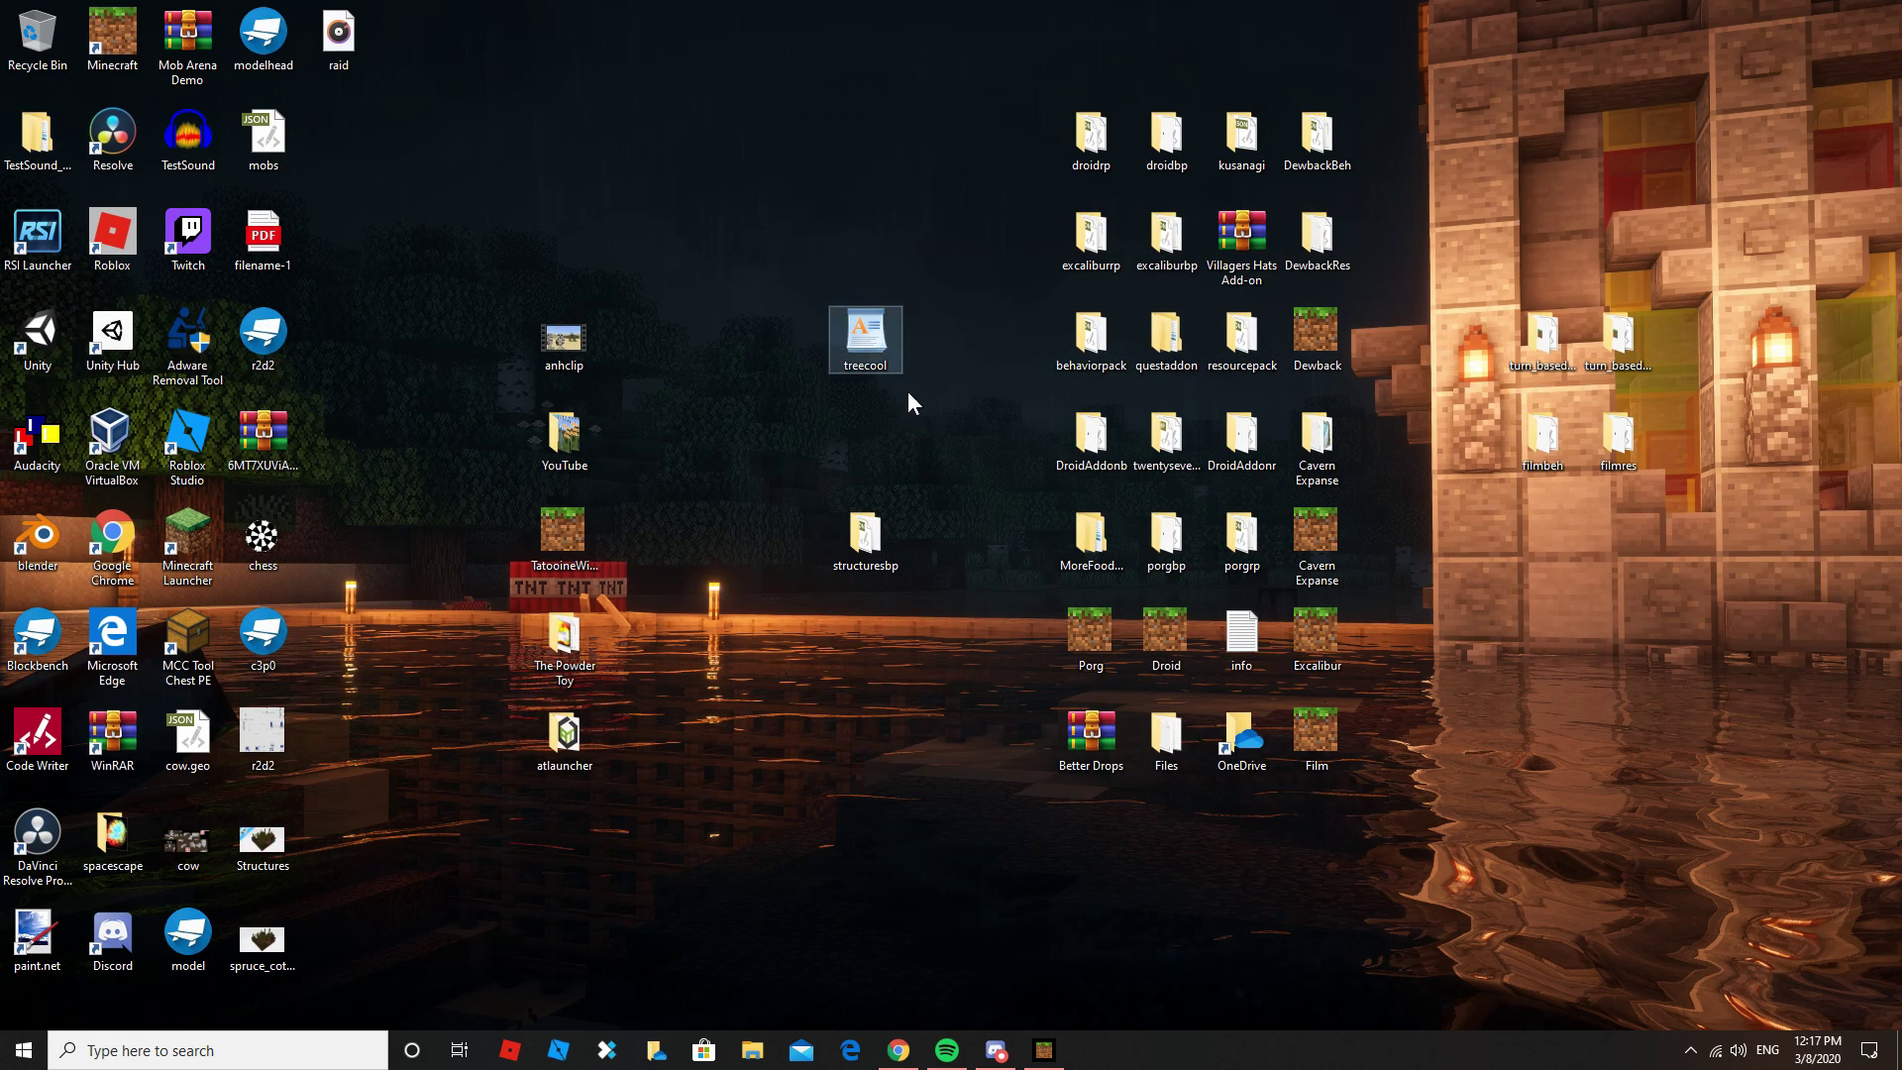
{"action": "right_click", "coordinate": [834, 460]}
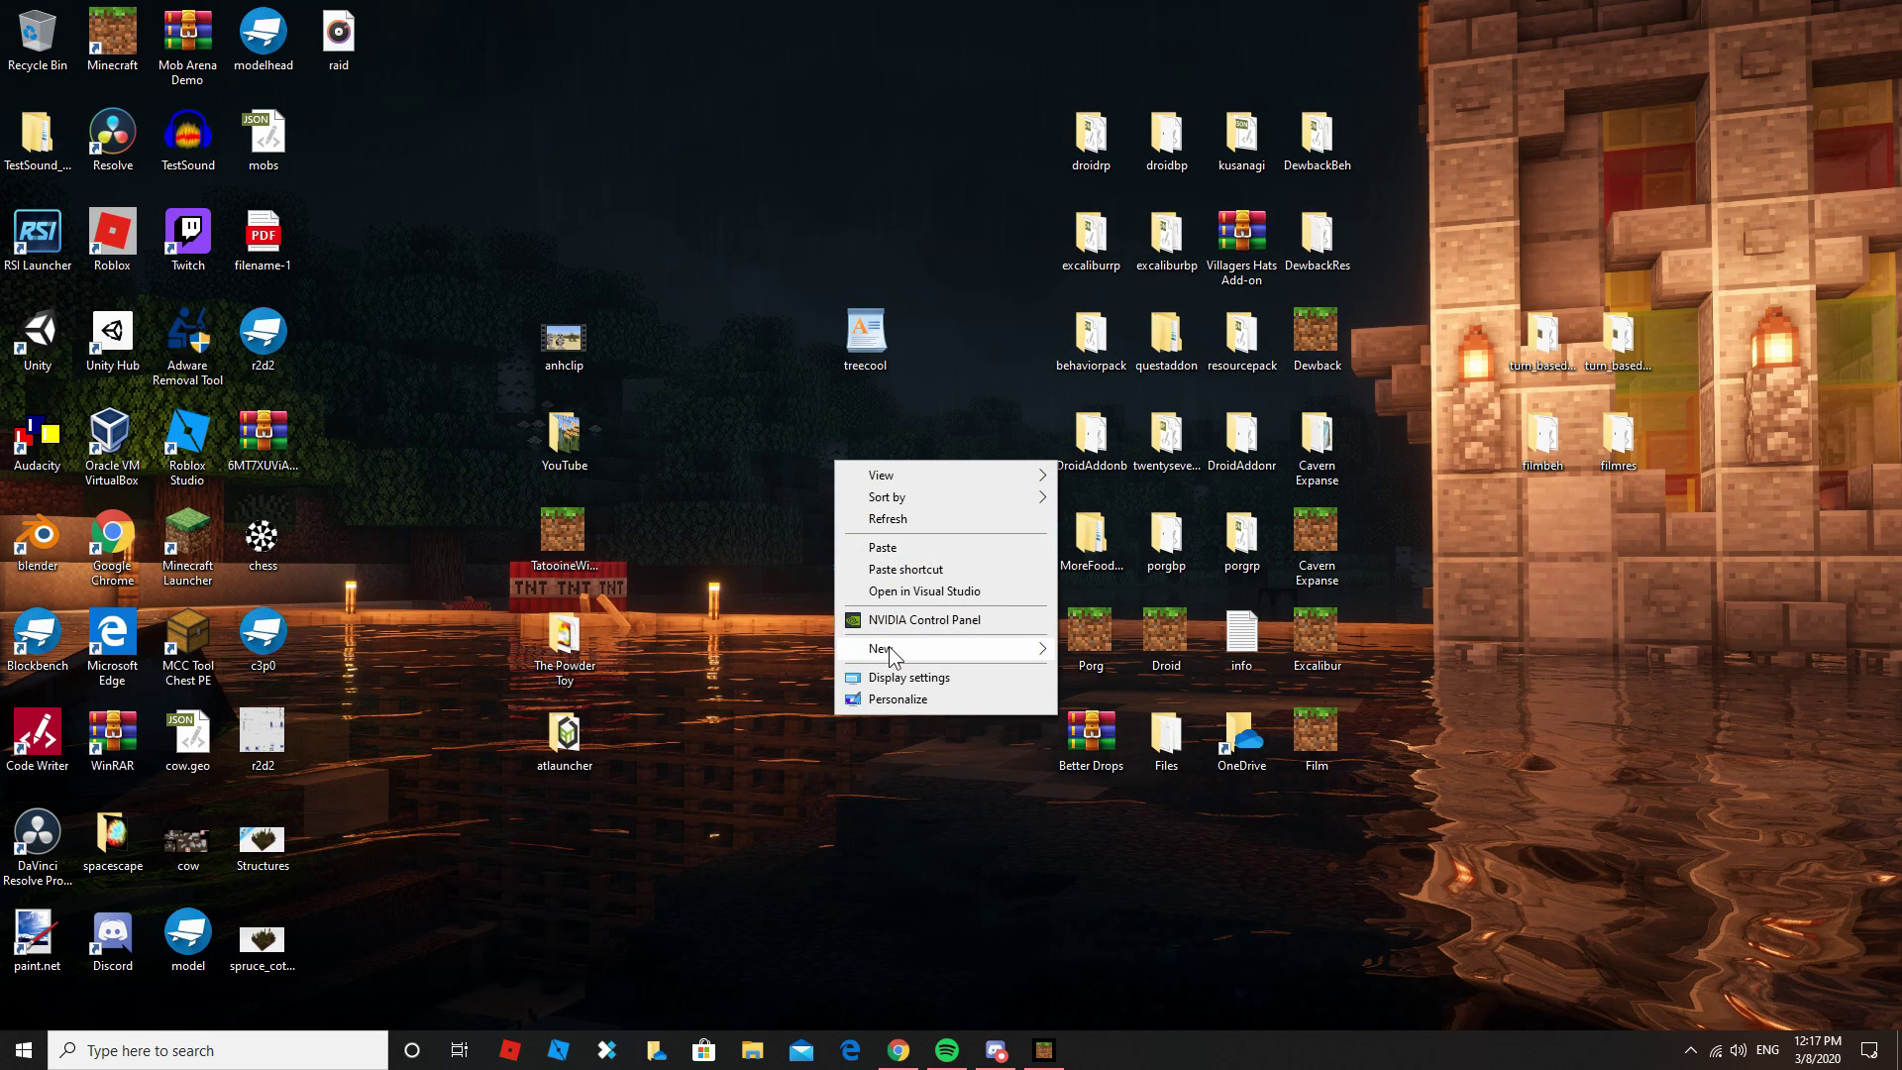
{"action": "mouse_move", "coordinate": [888, 648]}
{"action": "left_click", "coordinate": [1099, 646]}
{"action": "type", "text": "s"}
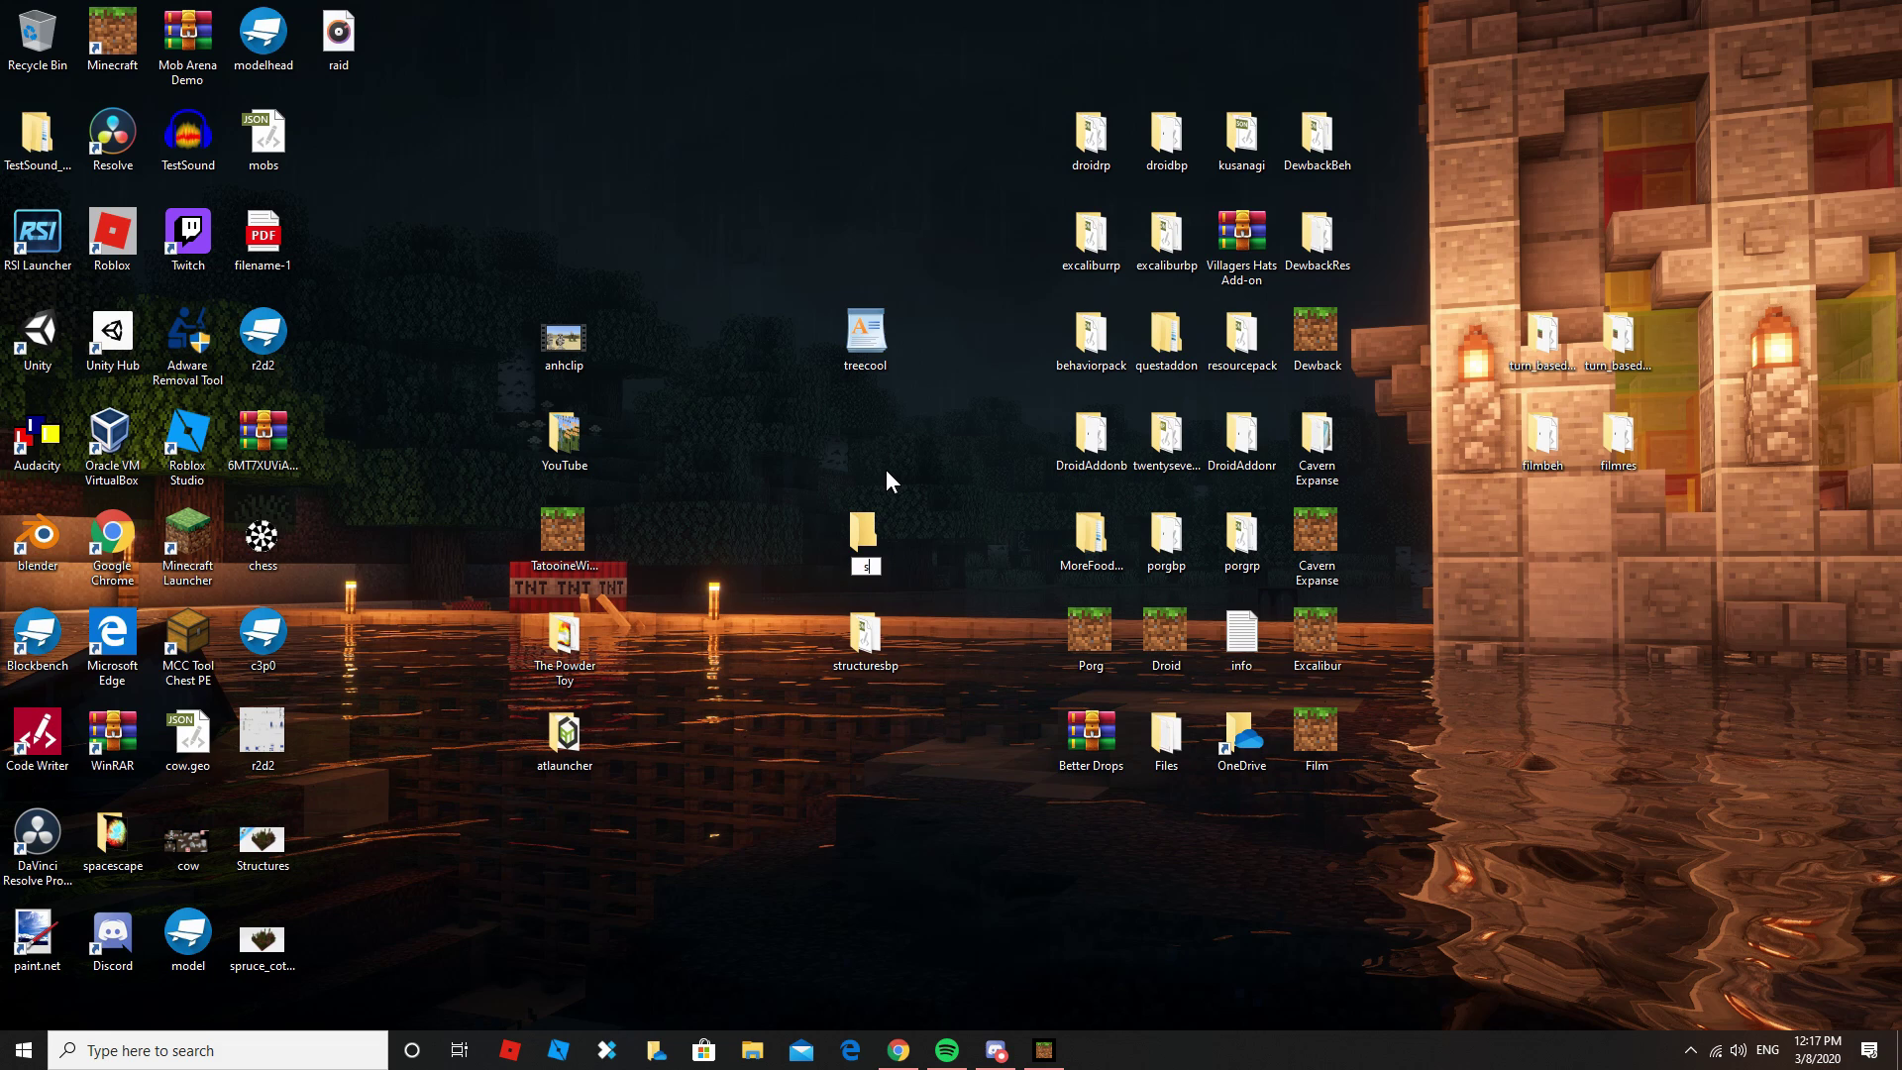
{"action": "type", "text": "tructures"}
{"action": "key", "text": "Return"}
Create a second desktop folder named pack
{"action": "right_click", "coordinate": [823, 449]}
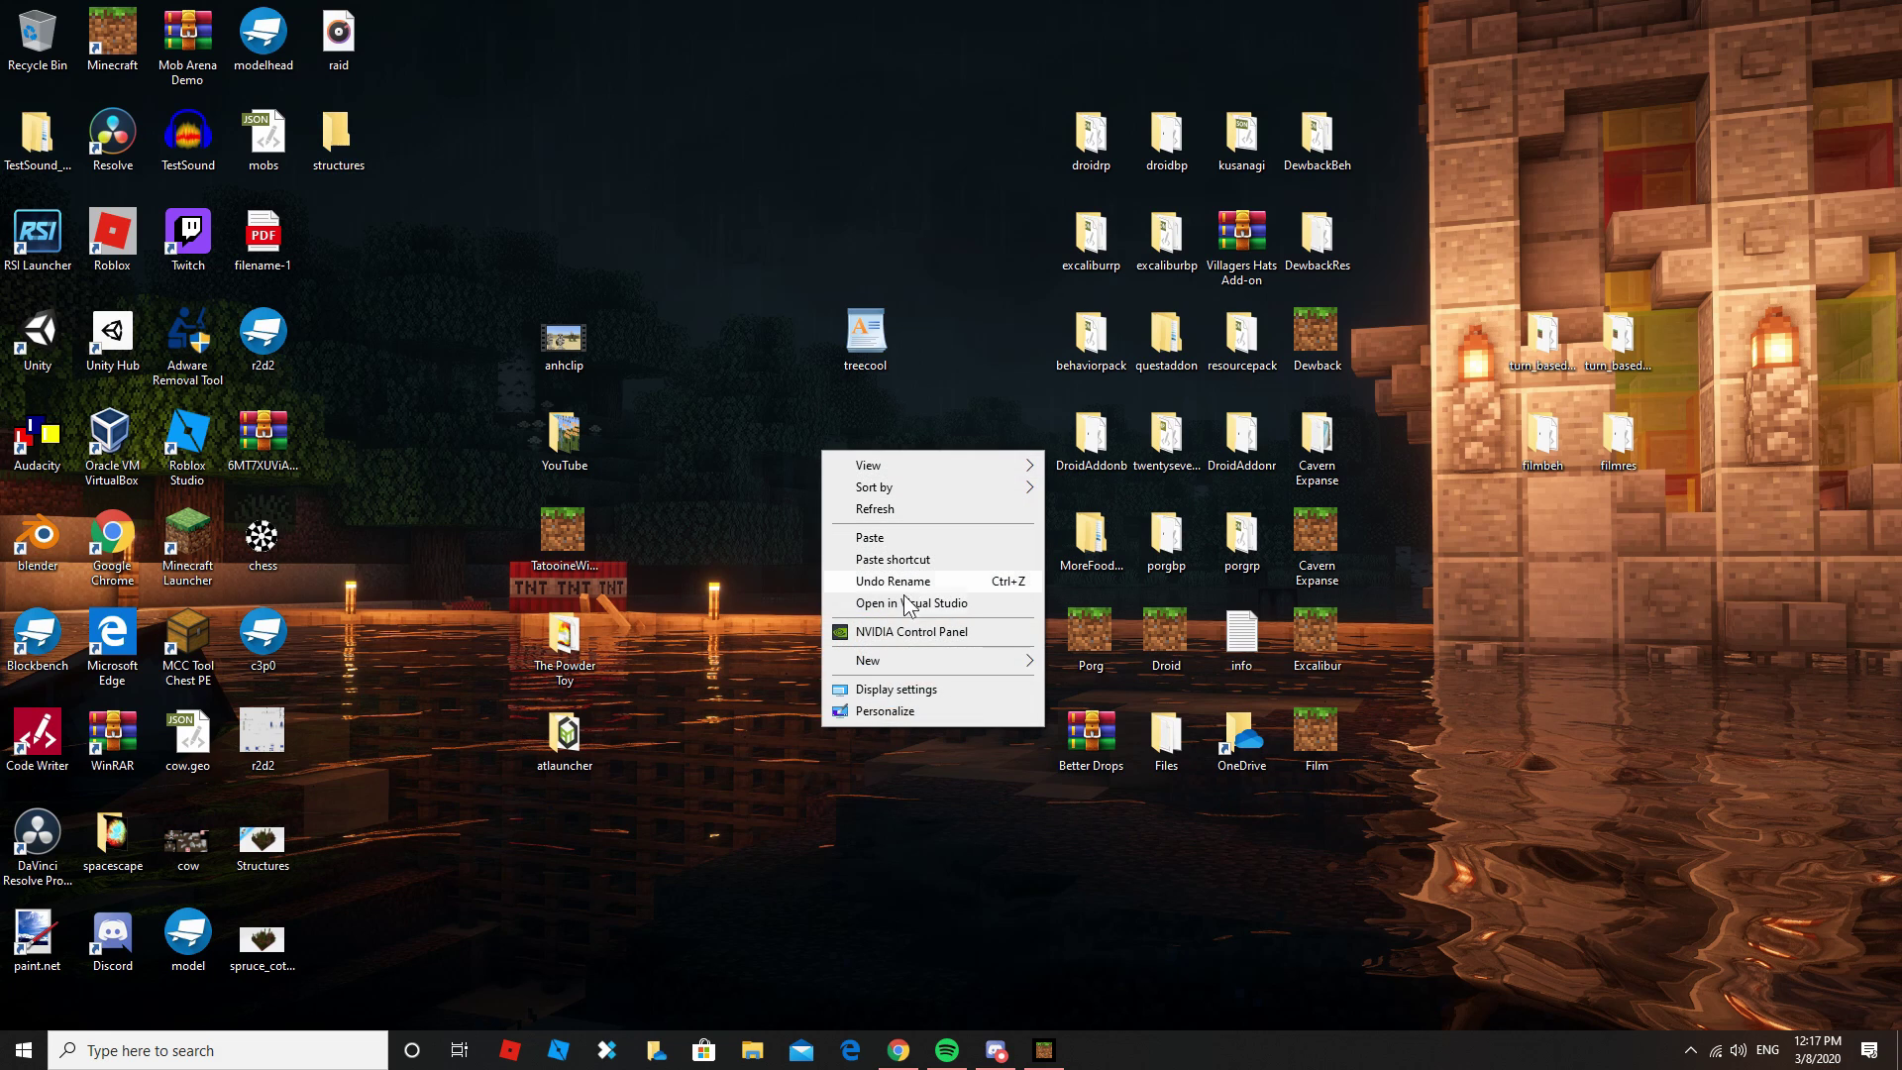
{"action": "mouse_move", "coordinate": [899, 656]}
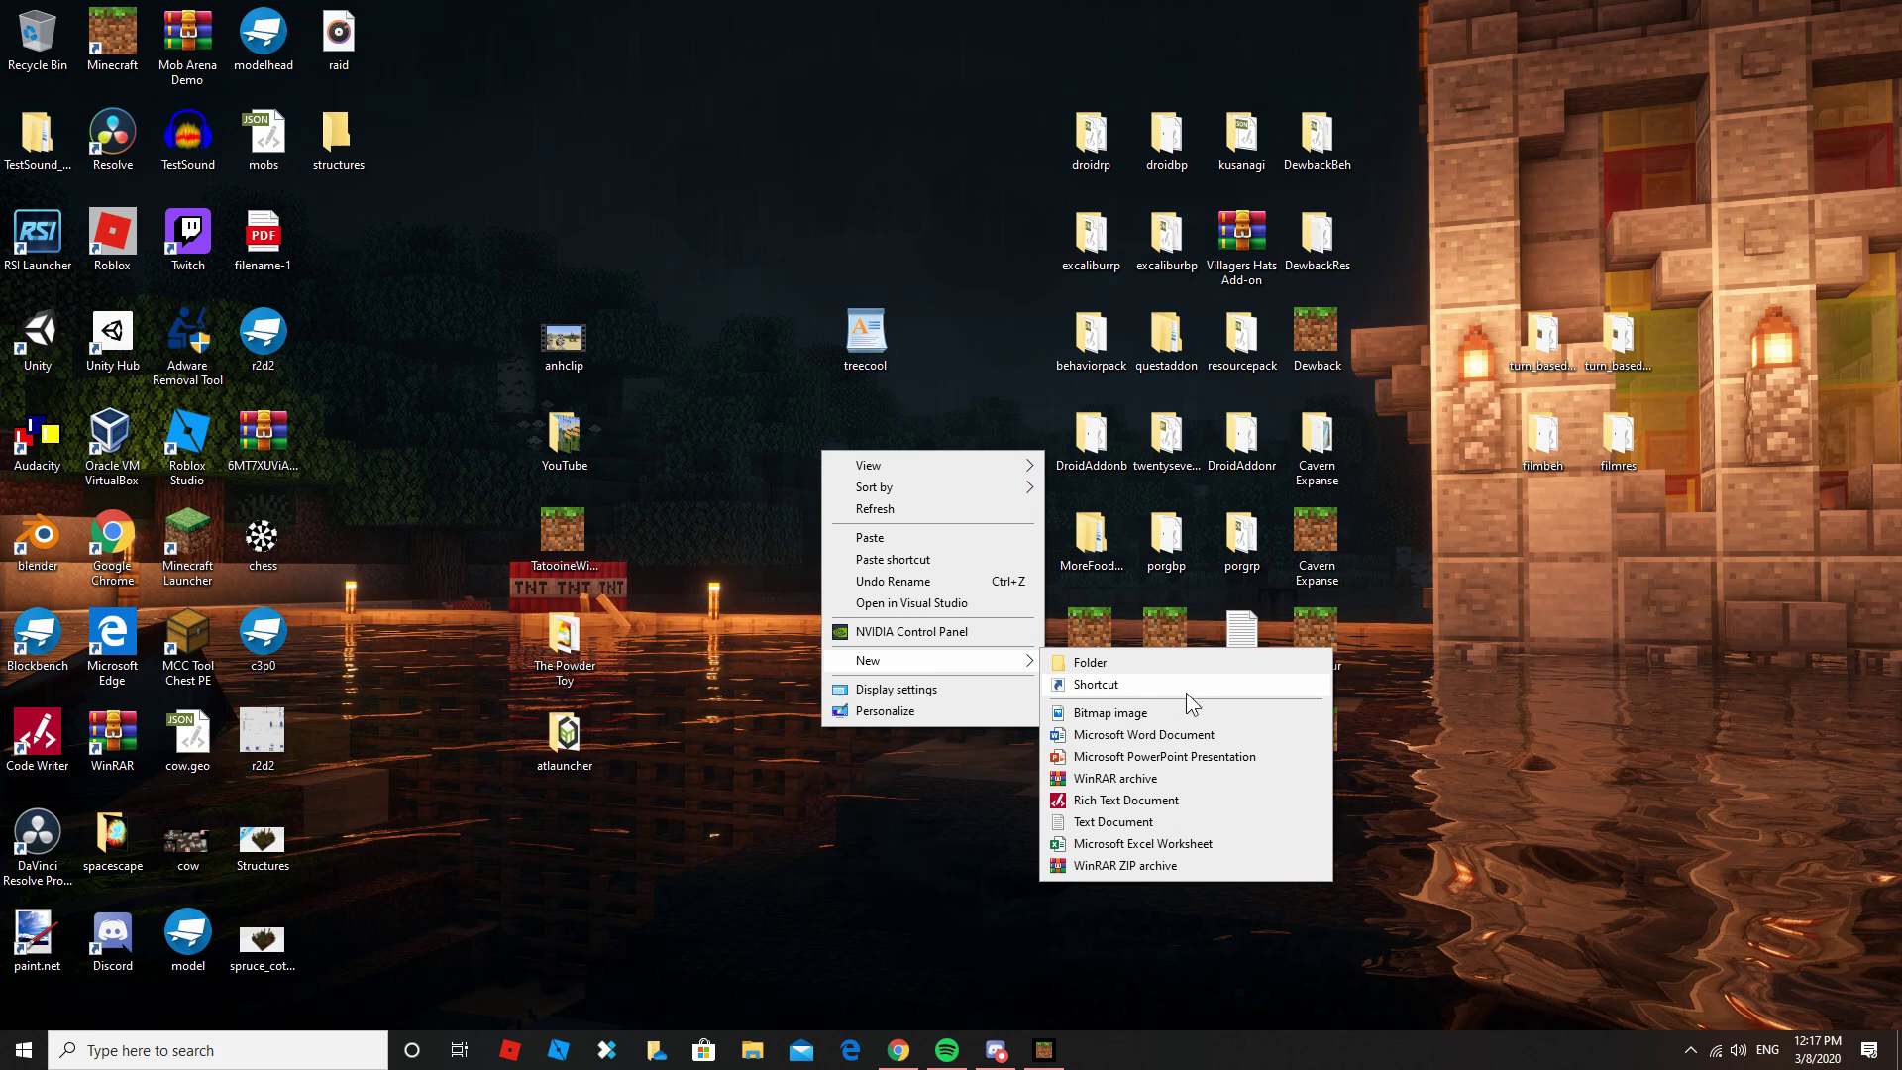
{"action": "left_click", "coordinate": [1115, 661]}
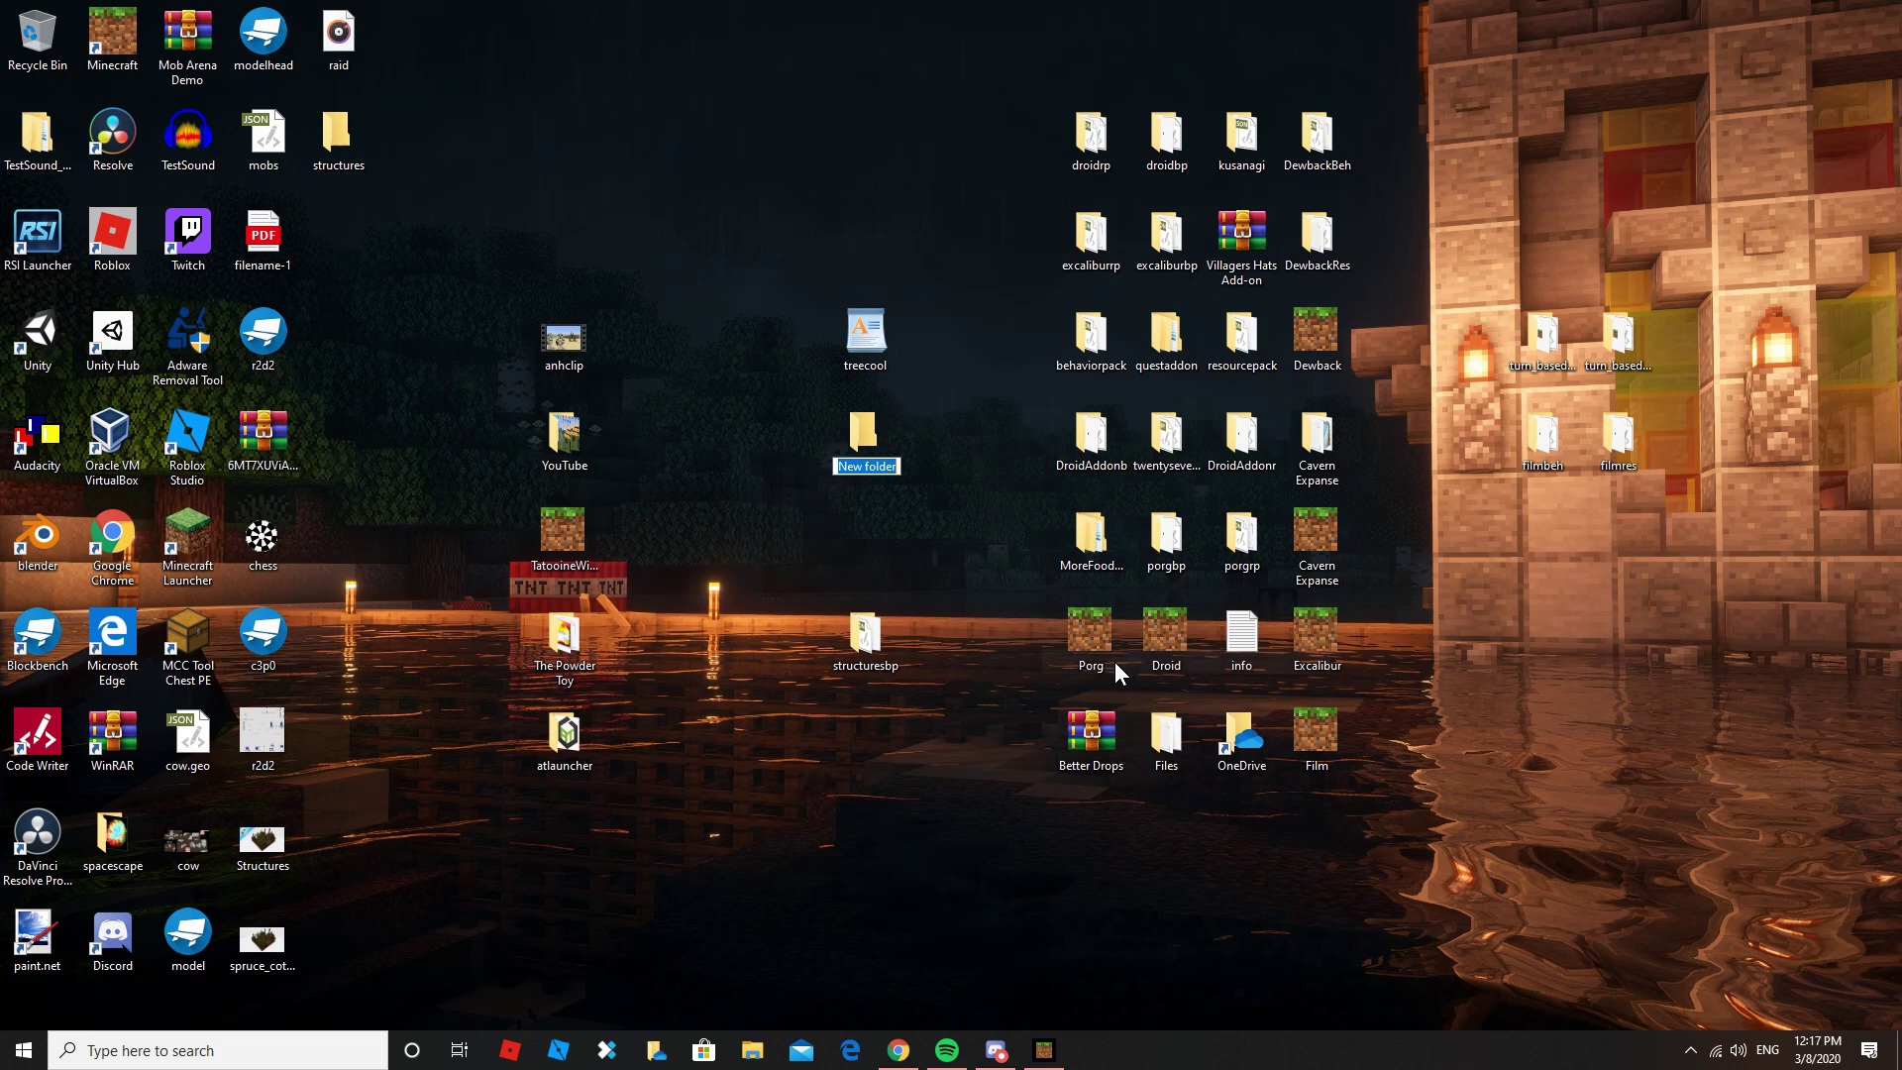
{"action": "type", "text": "pack"}
{"action": "key", "text": "Return"}
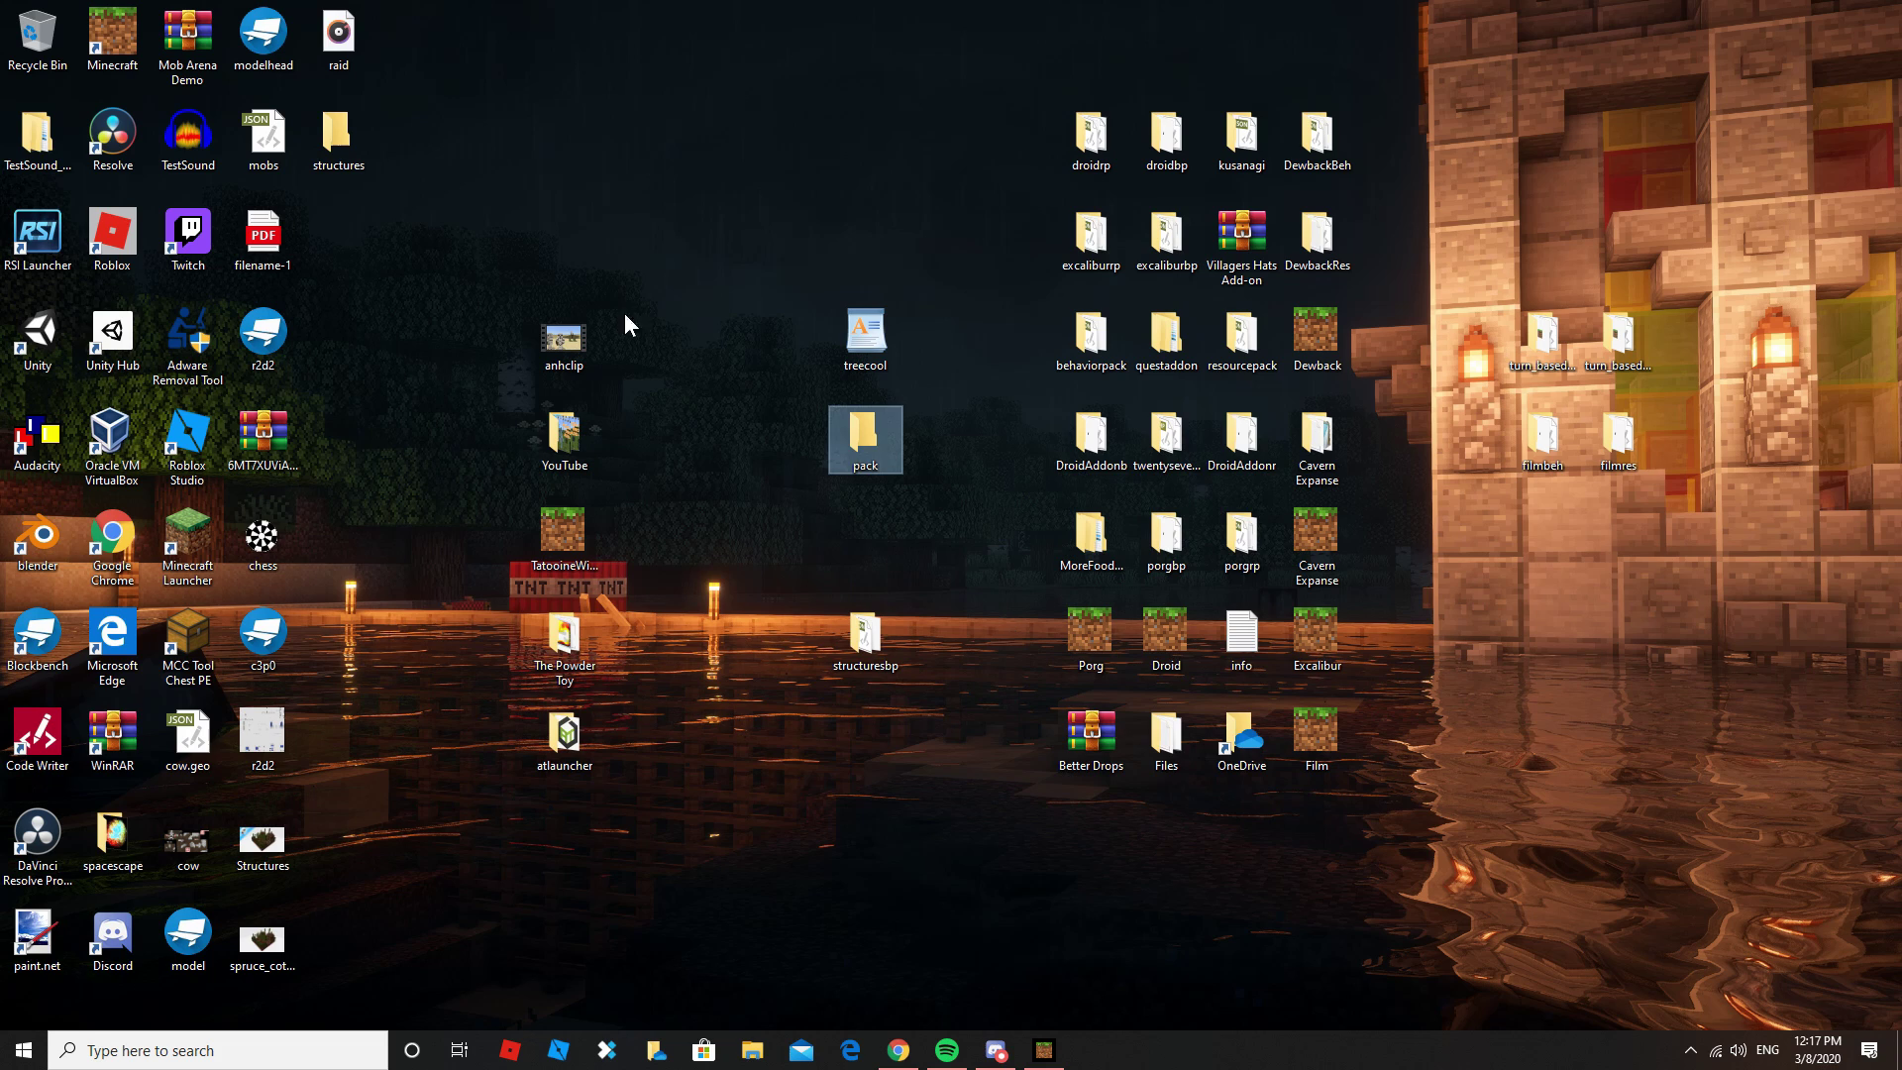
Put the treecool file into the structures folder and move that folder into the pack folder
{"action": "left_click_drag", "start_coordinate": [311, 116], "coordinate": [693, 223]}
{"action": "left_click_drag", "start_coordinate": [881, 319], "coordinate": [874, 444]}
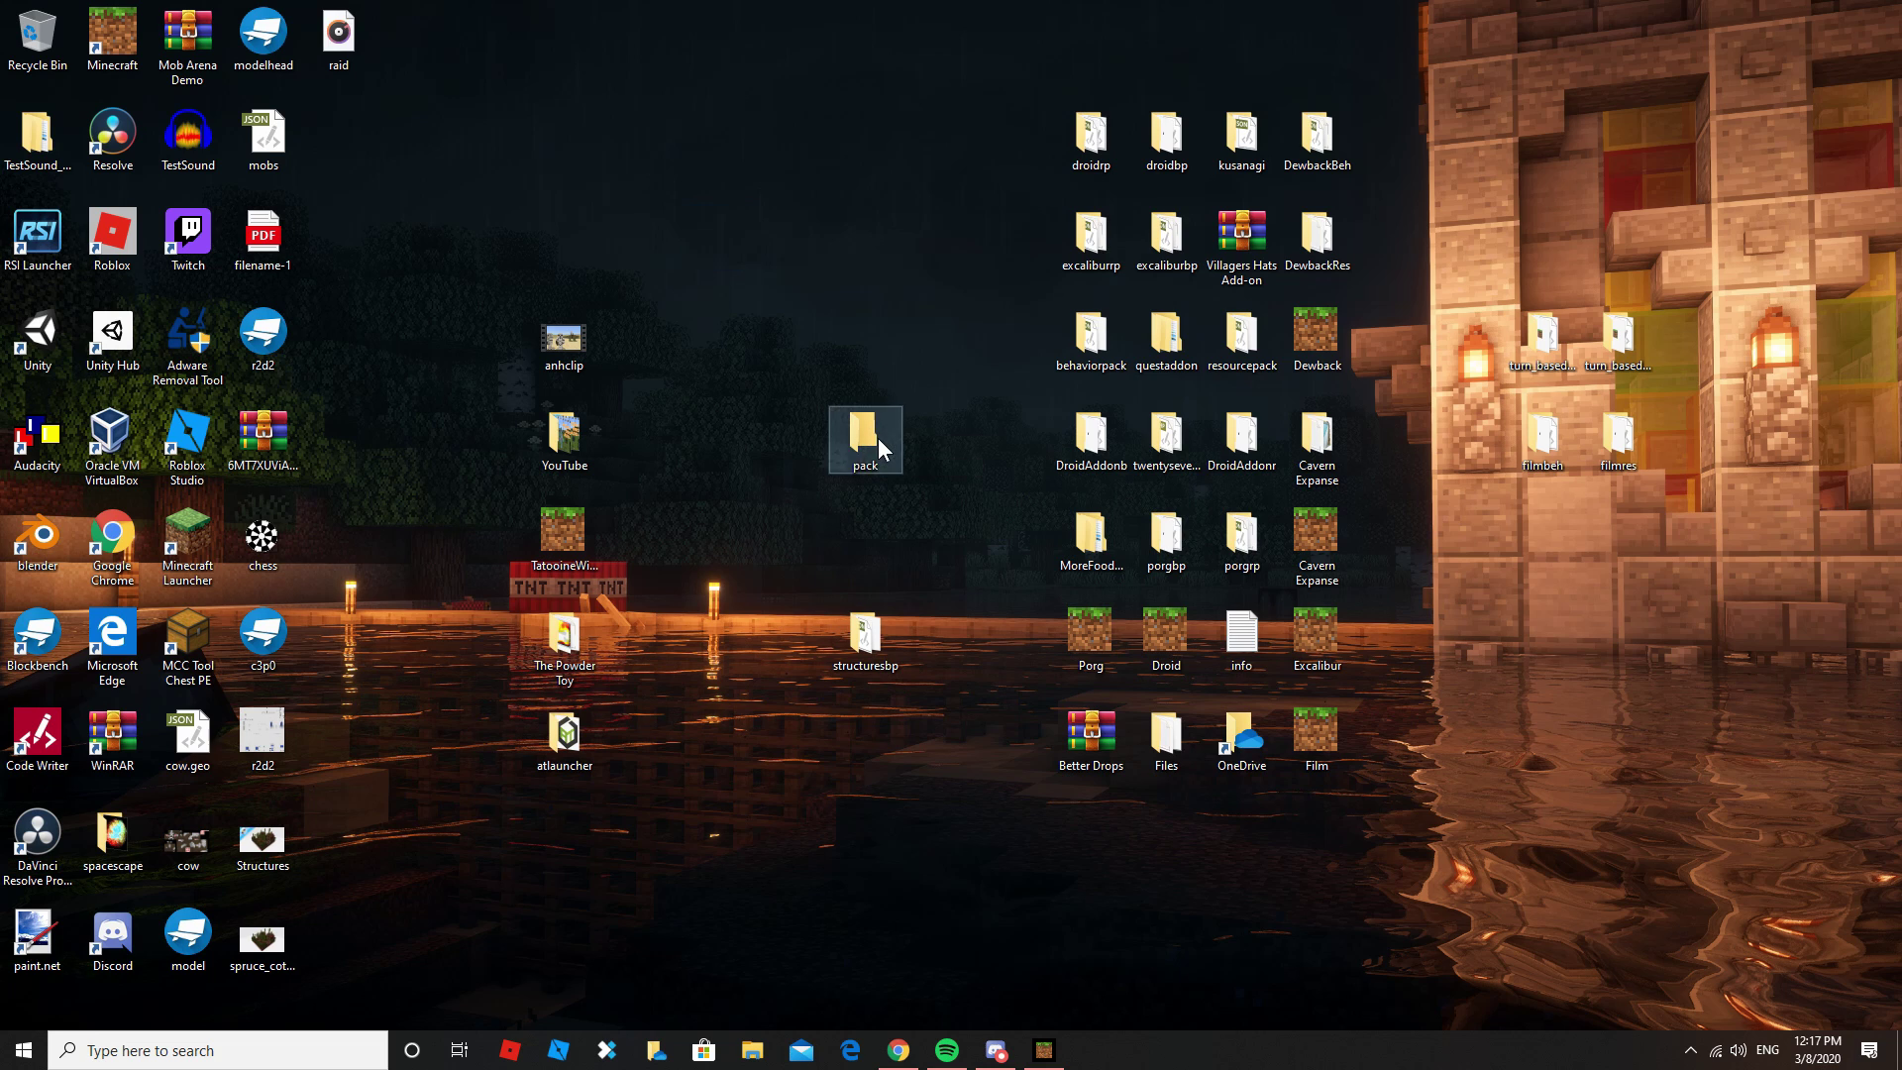
Open the pack folder and create a new text document named manifest in it
{"action": "double_click", "coordinate": [877, 437]}
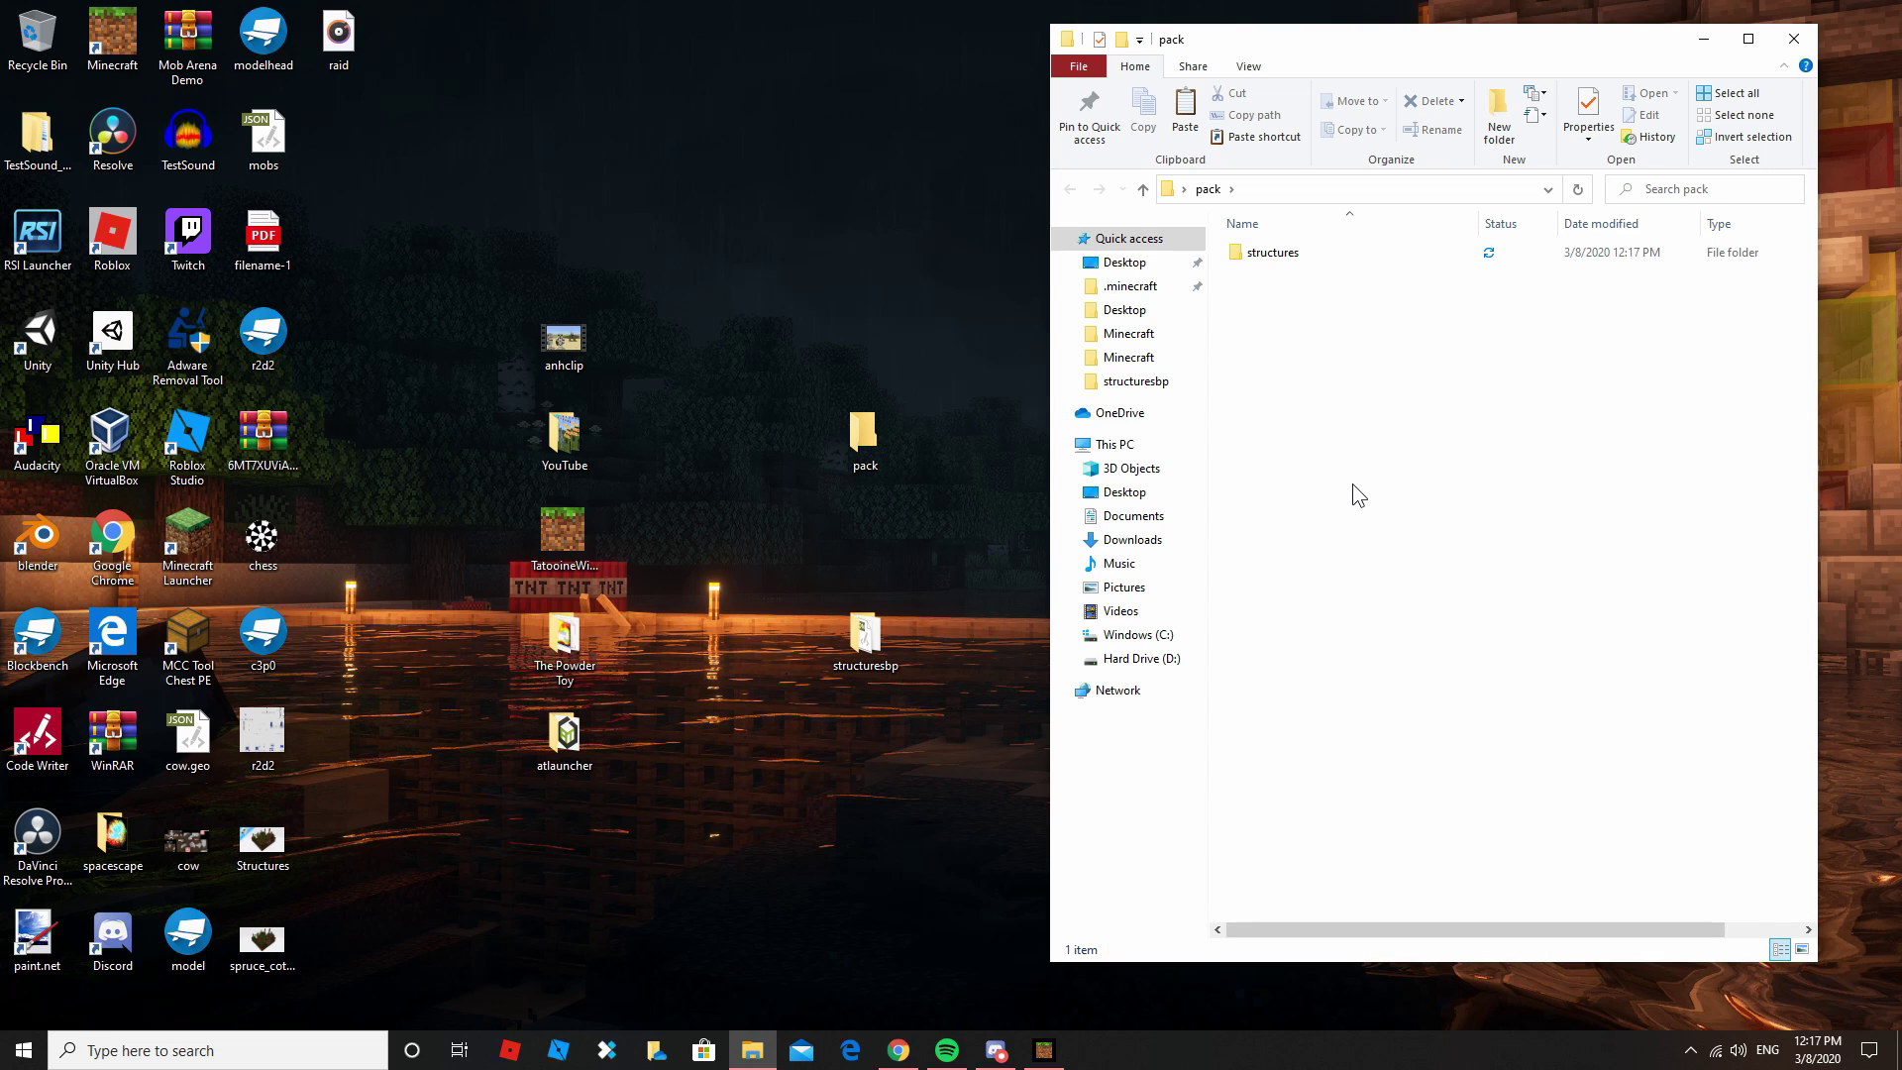
{"action": "right_click", "coordinate": [1400, 417]}
{"action": "mouse_move", "coordinate": [1492, 676]}
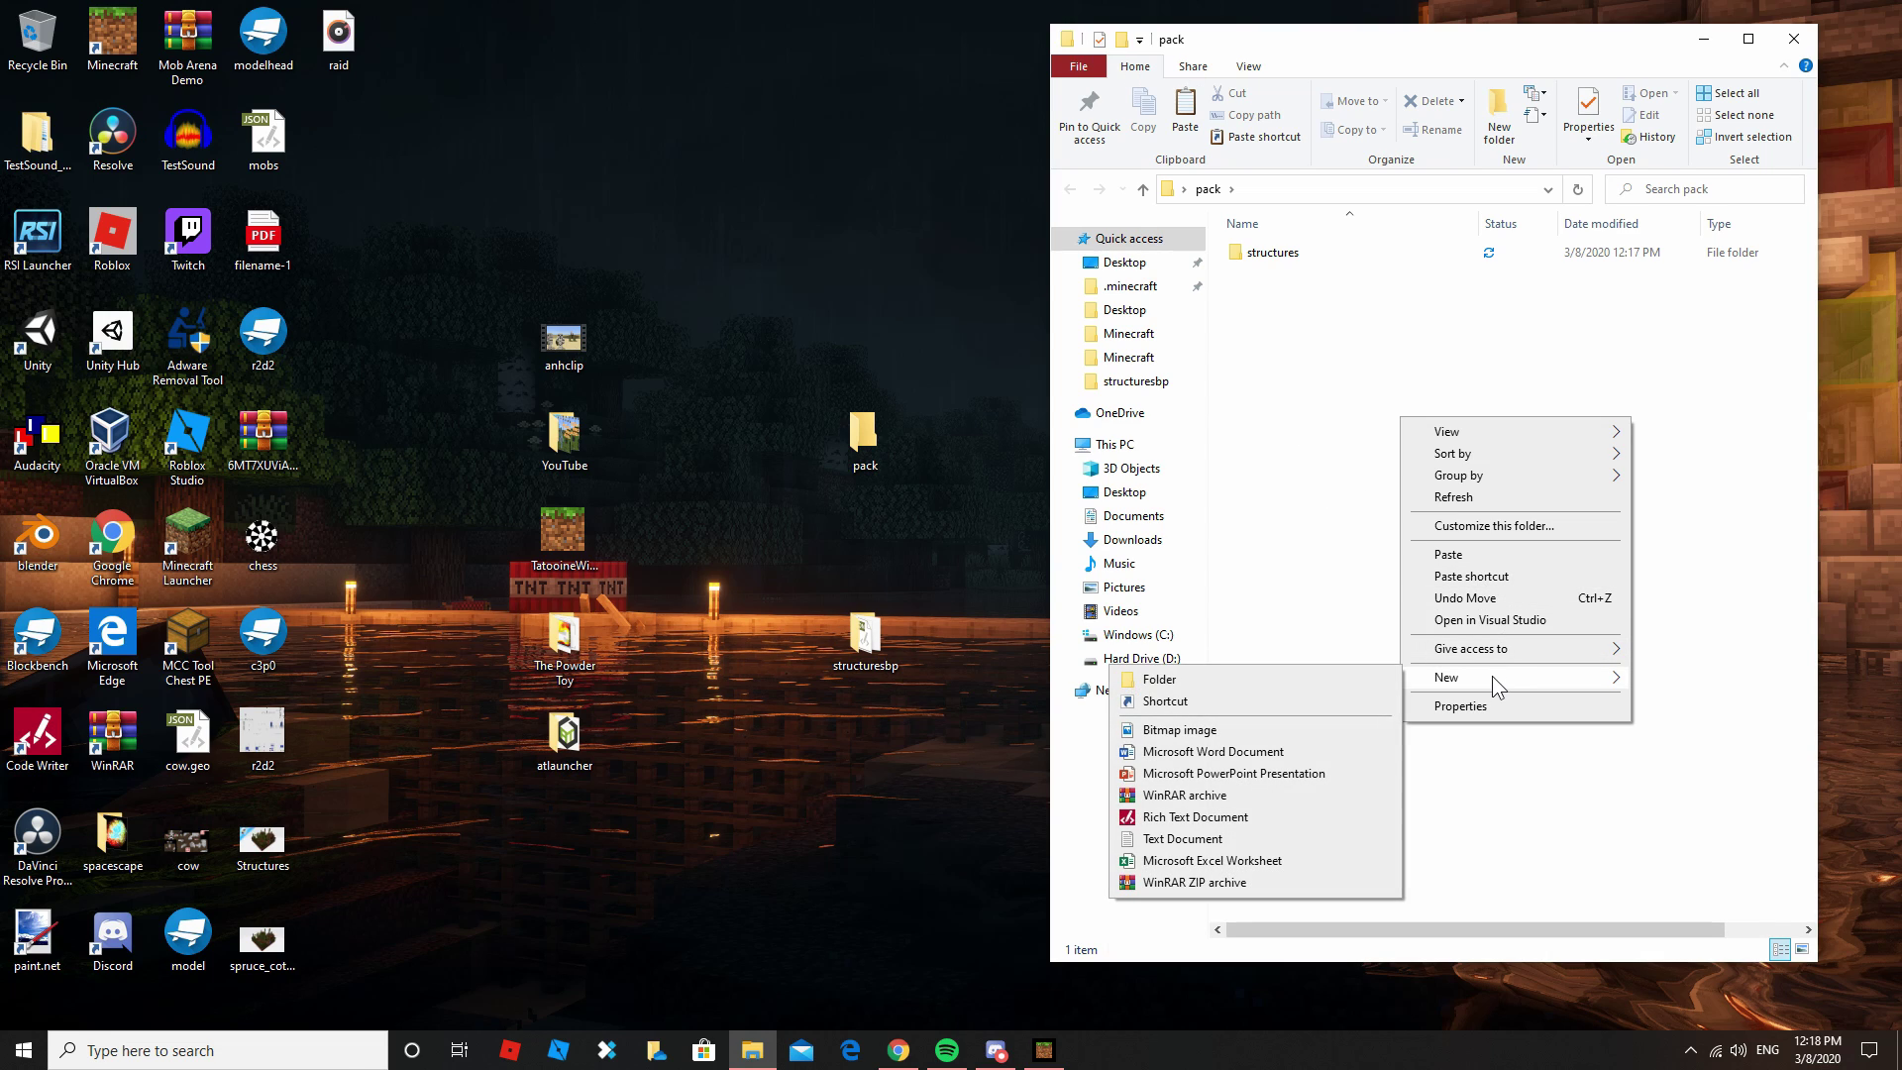
{"action": "left_click", "coordinate": [1183, 838]}
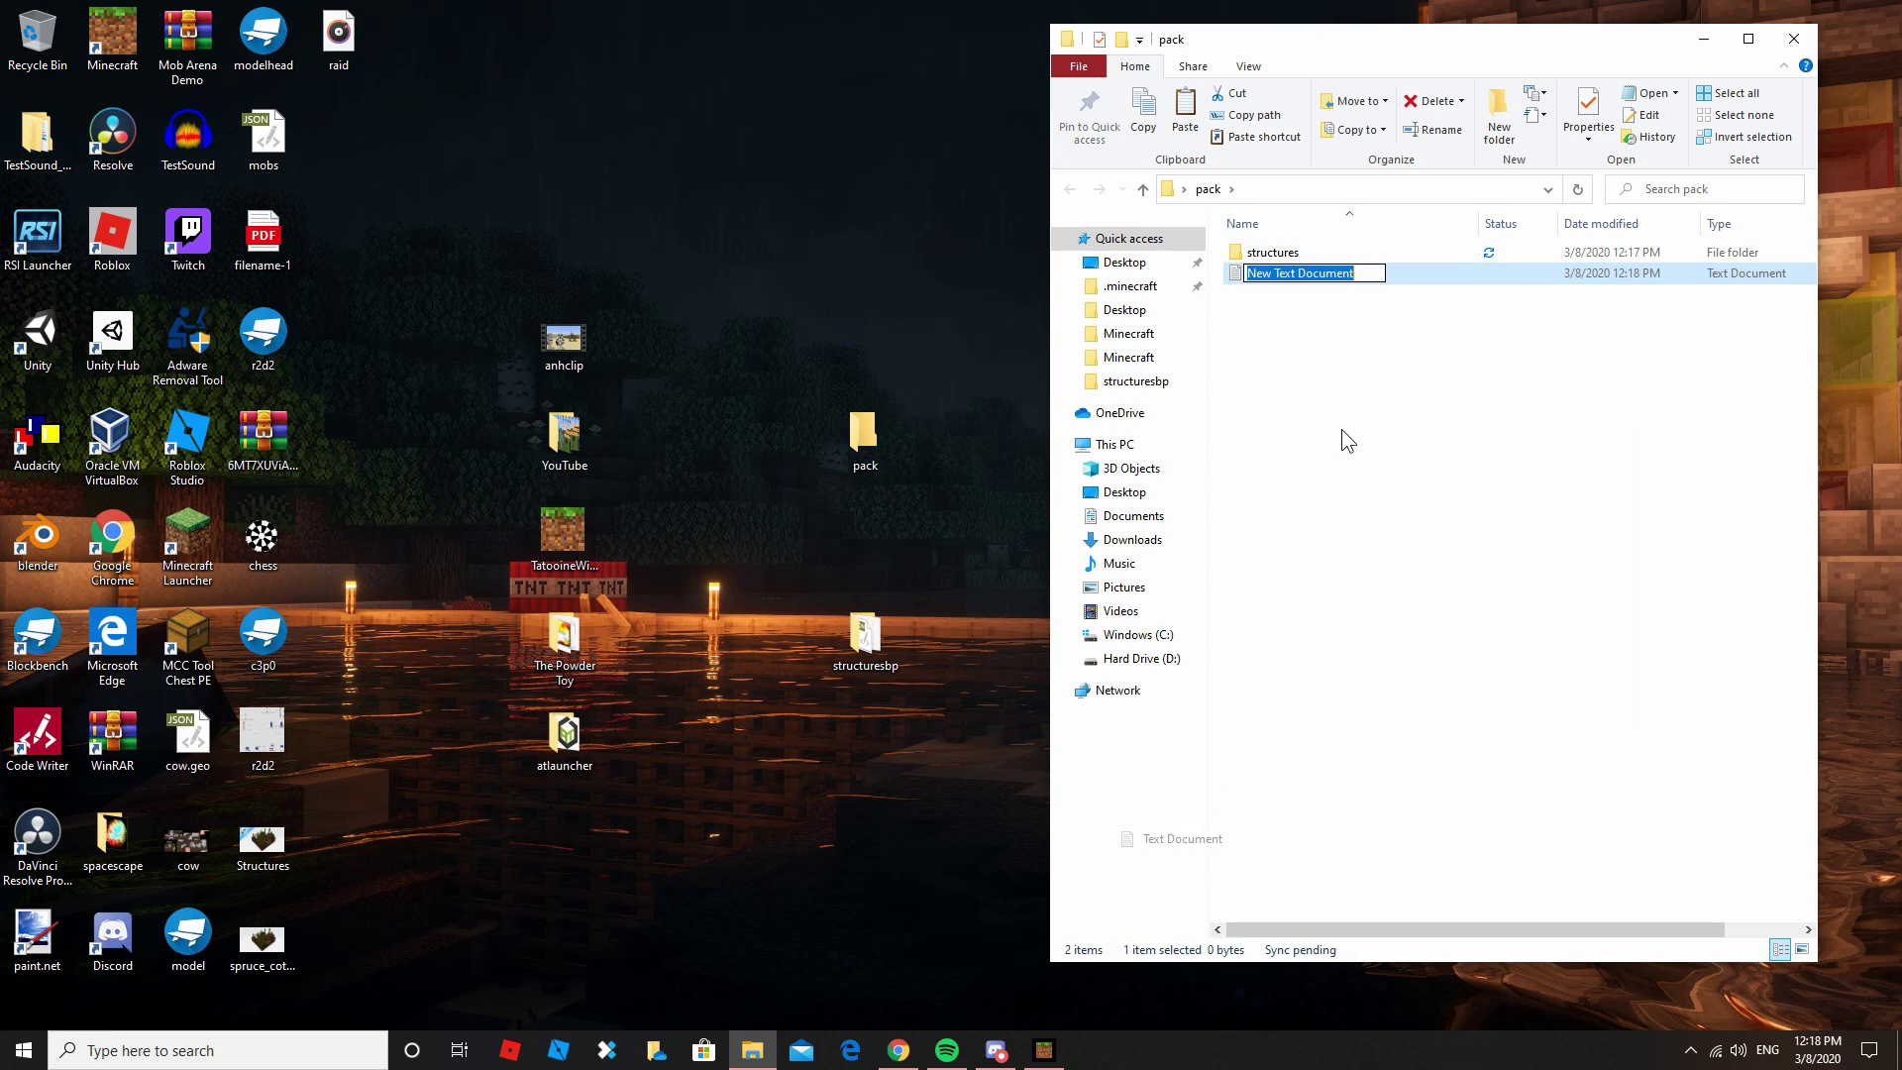
{"action": "type", "text": "m"}
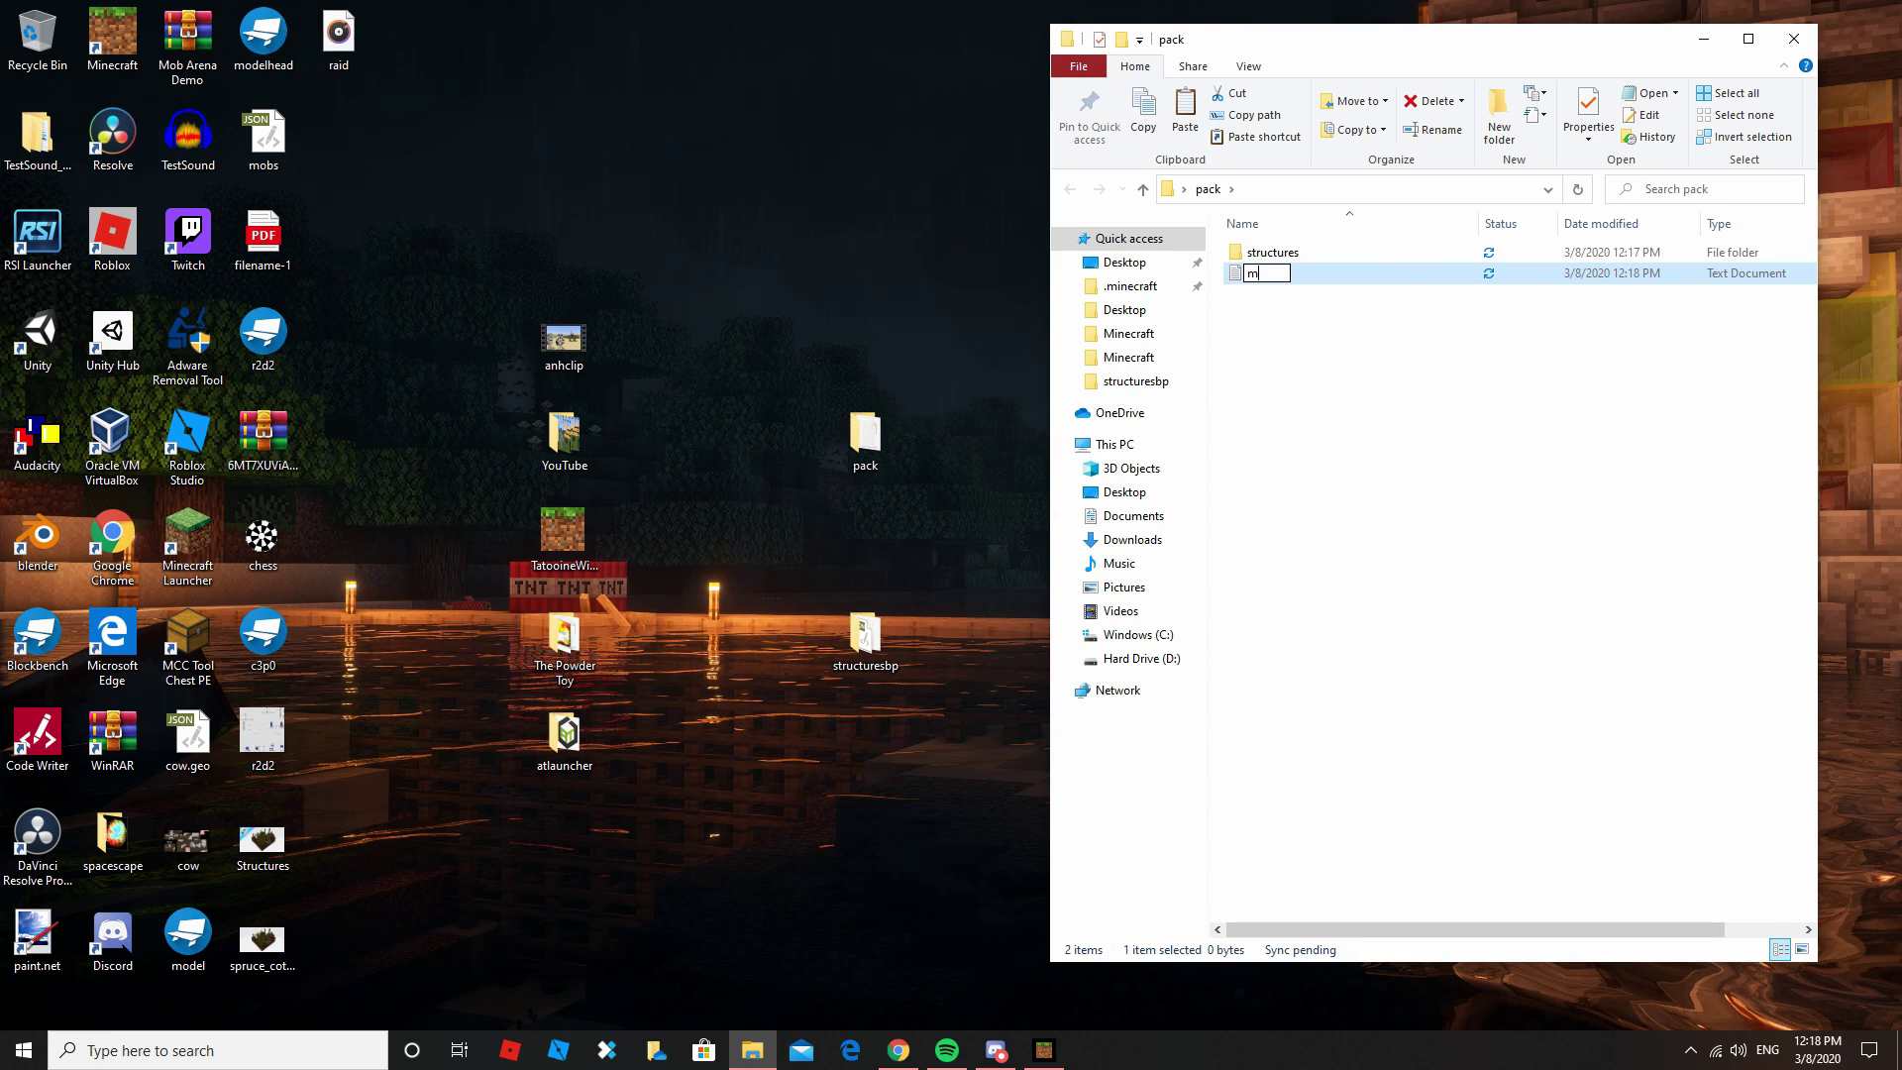
{"action": "type", "text": "anifest"}
{"action": "left_click", "coordinate": [1416, 400]}
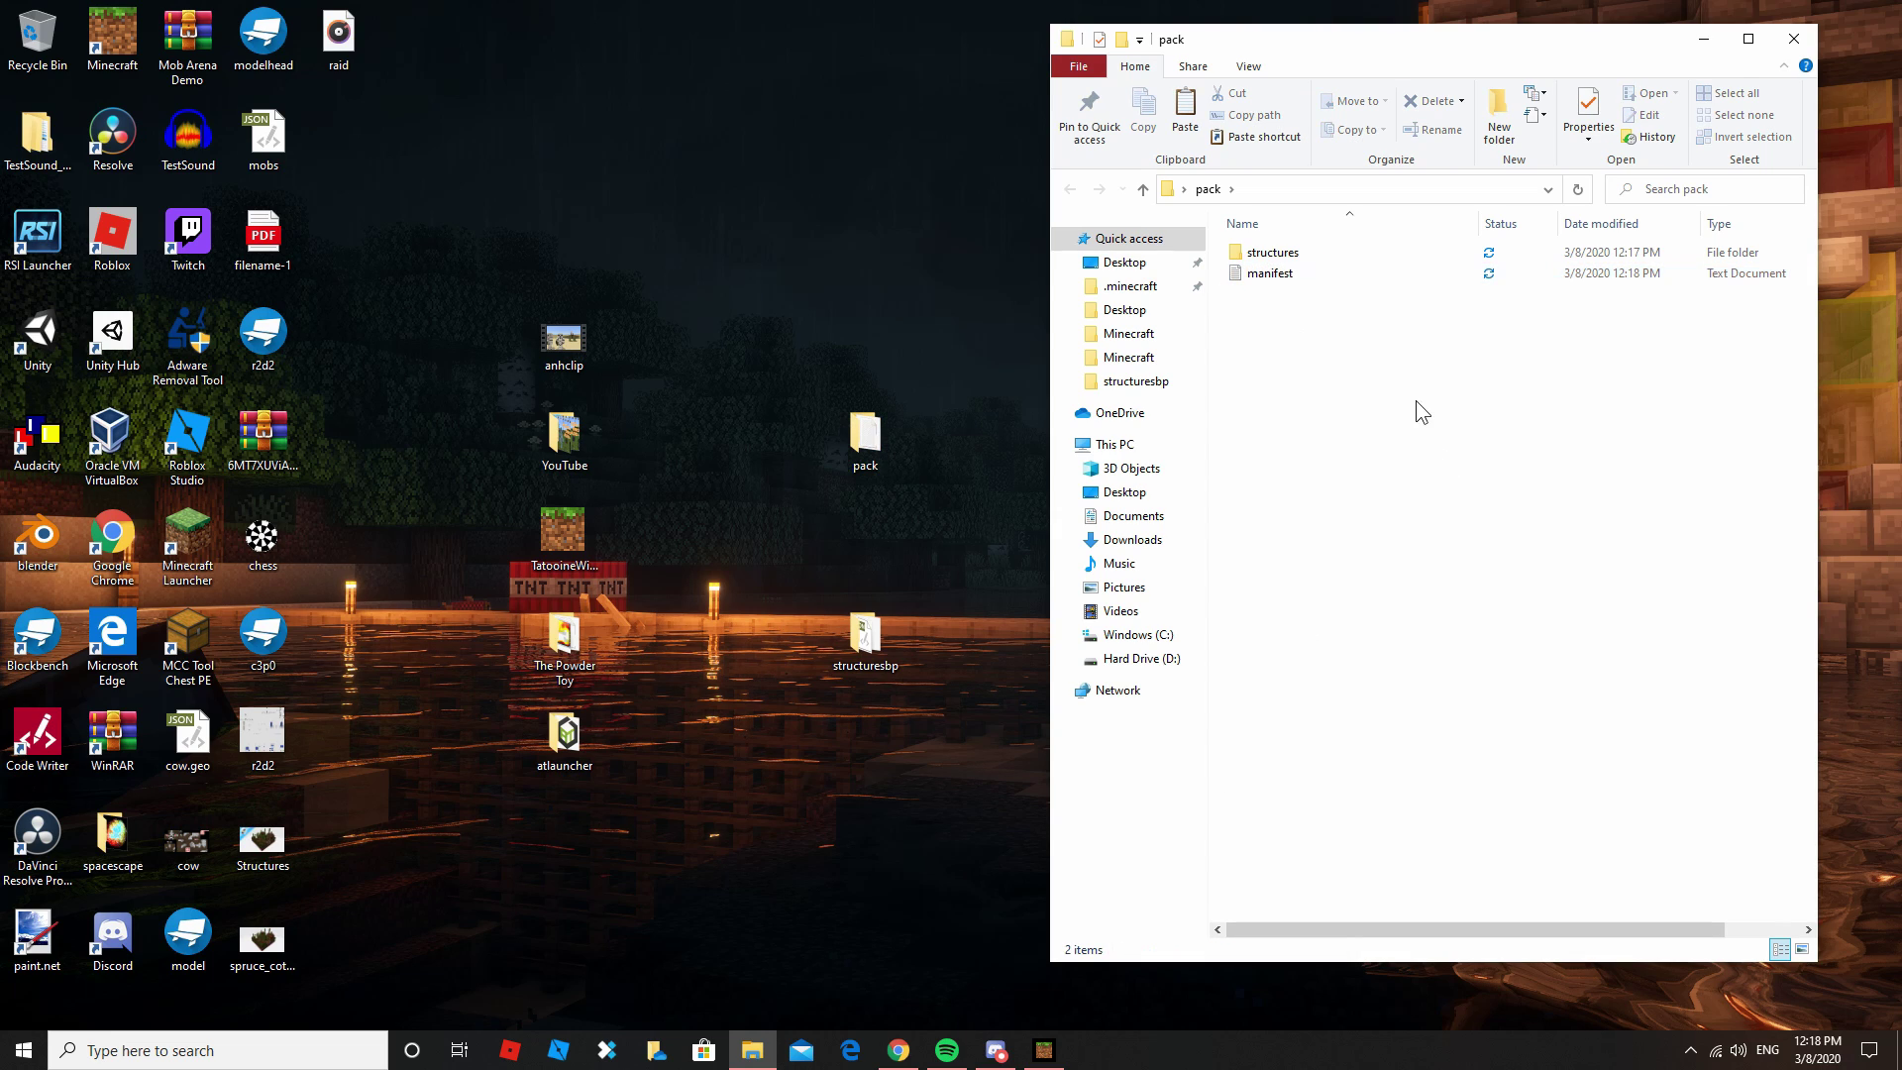
Open the manifest text document, save it in the pack folder as manifest.json with type All Files and UTF-8 encoding, and close Notepad
{"action": "double_click", "coordinate": [1383, 276]}
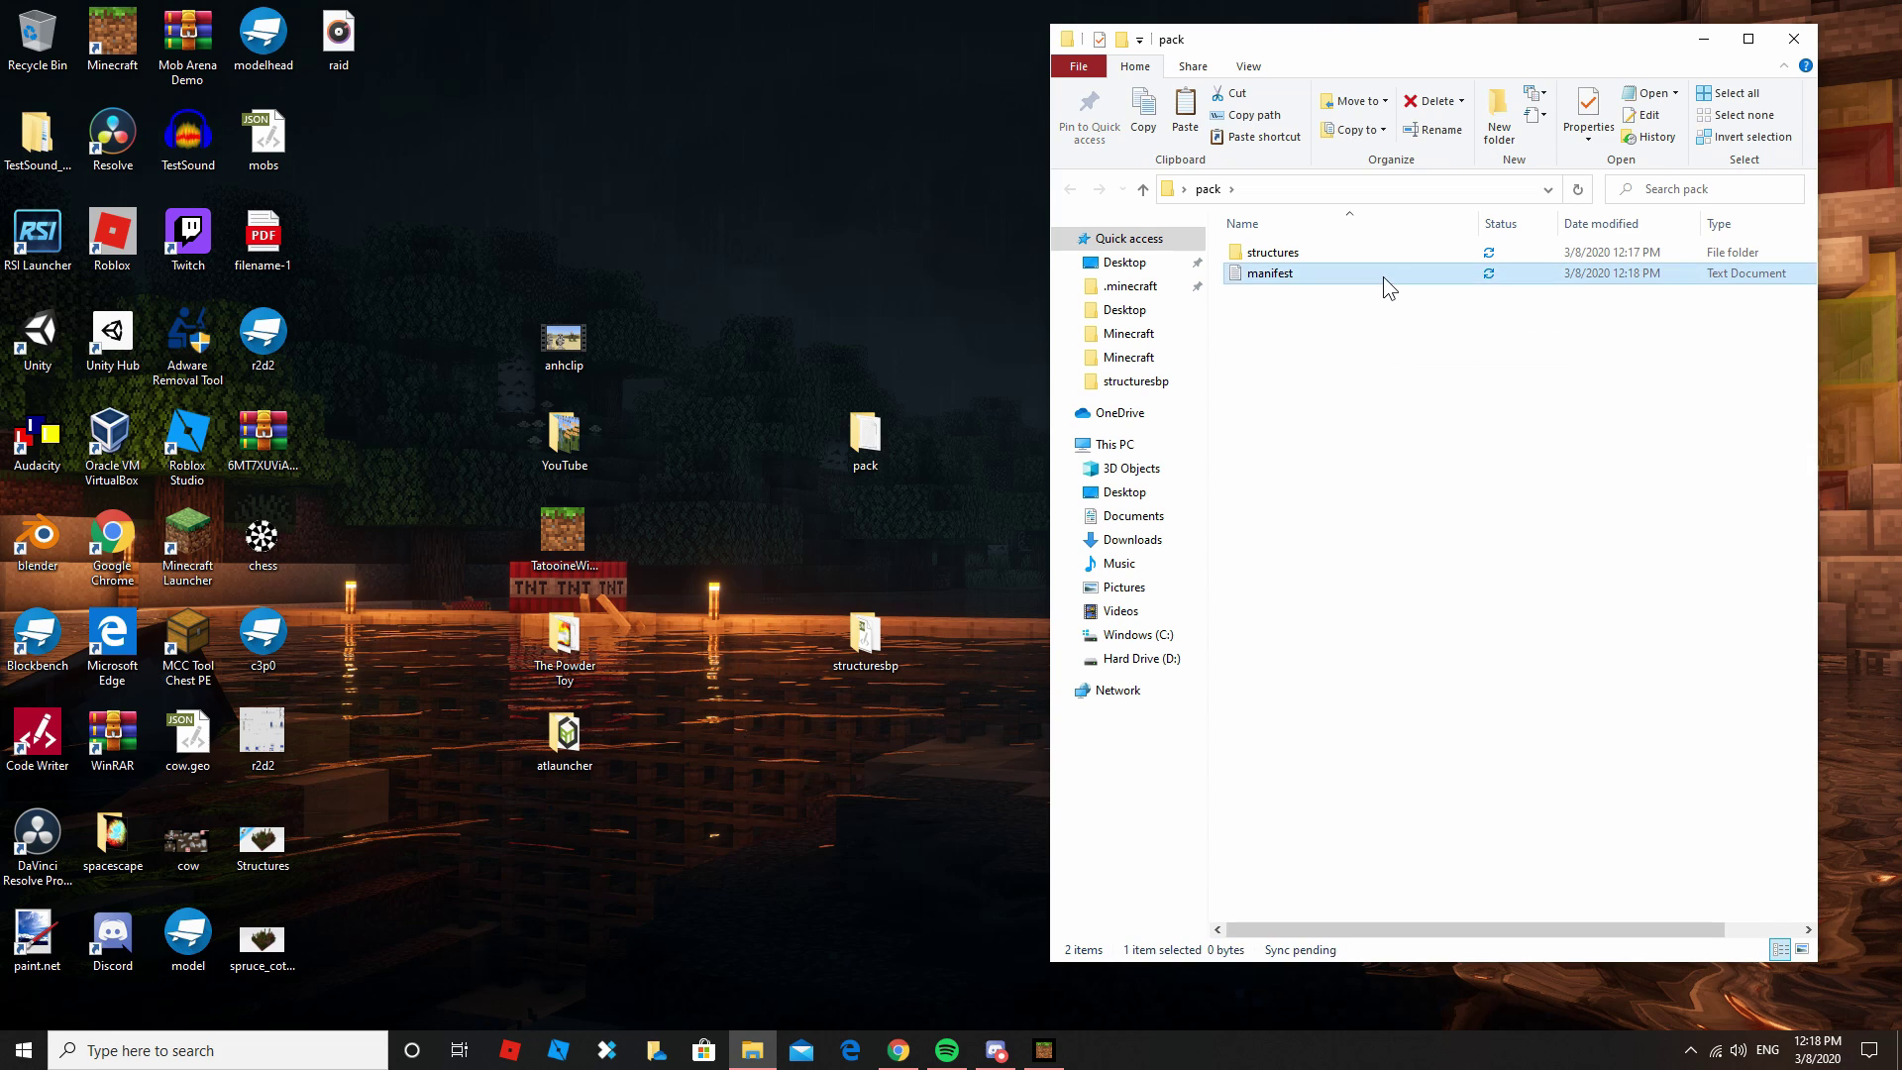
{"action": "left_click", "coordinate": [545, 189]}
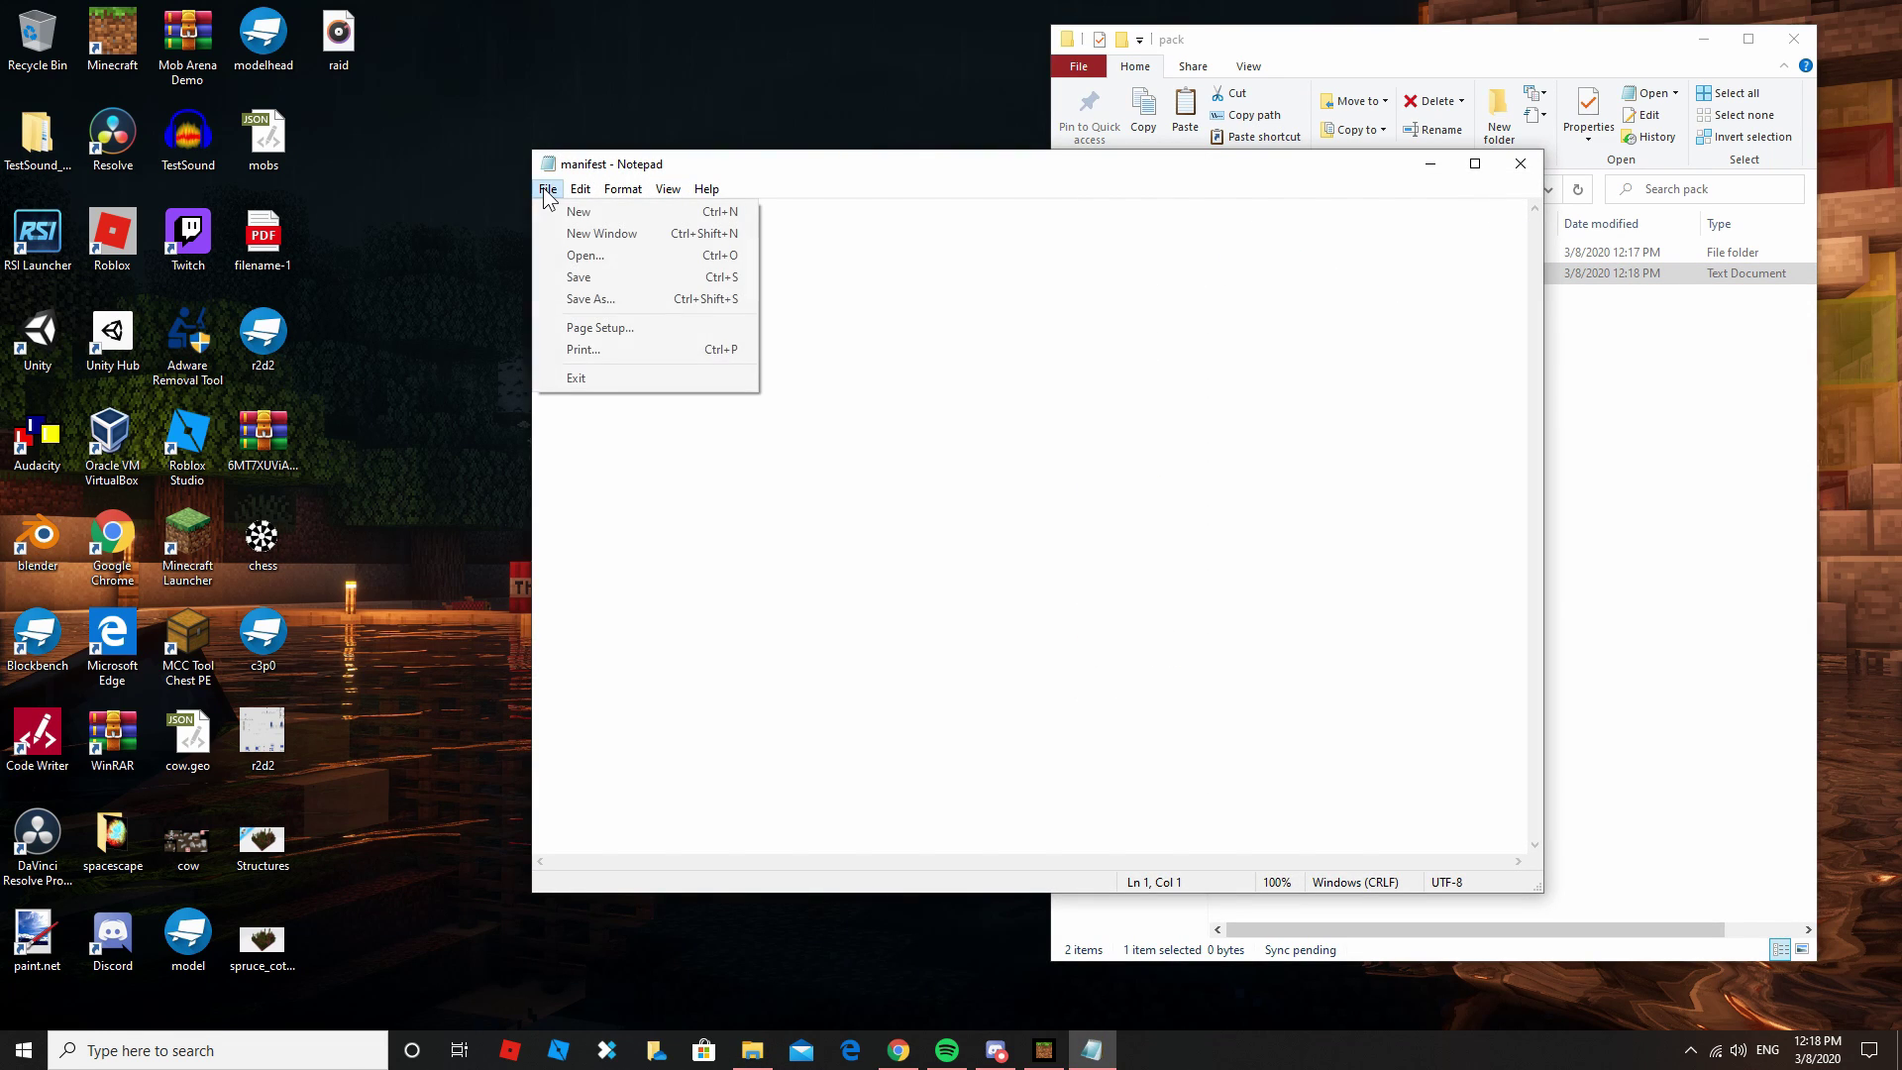
{"action": "left_click", "coordinate": [645, 300]}
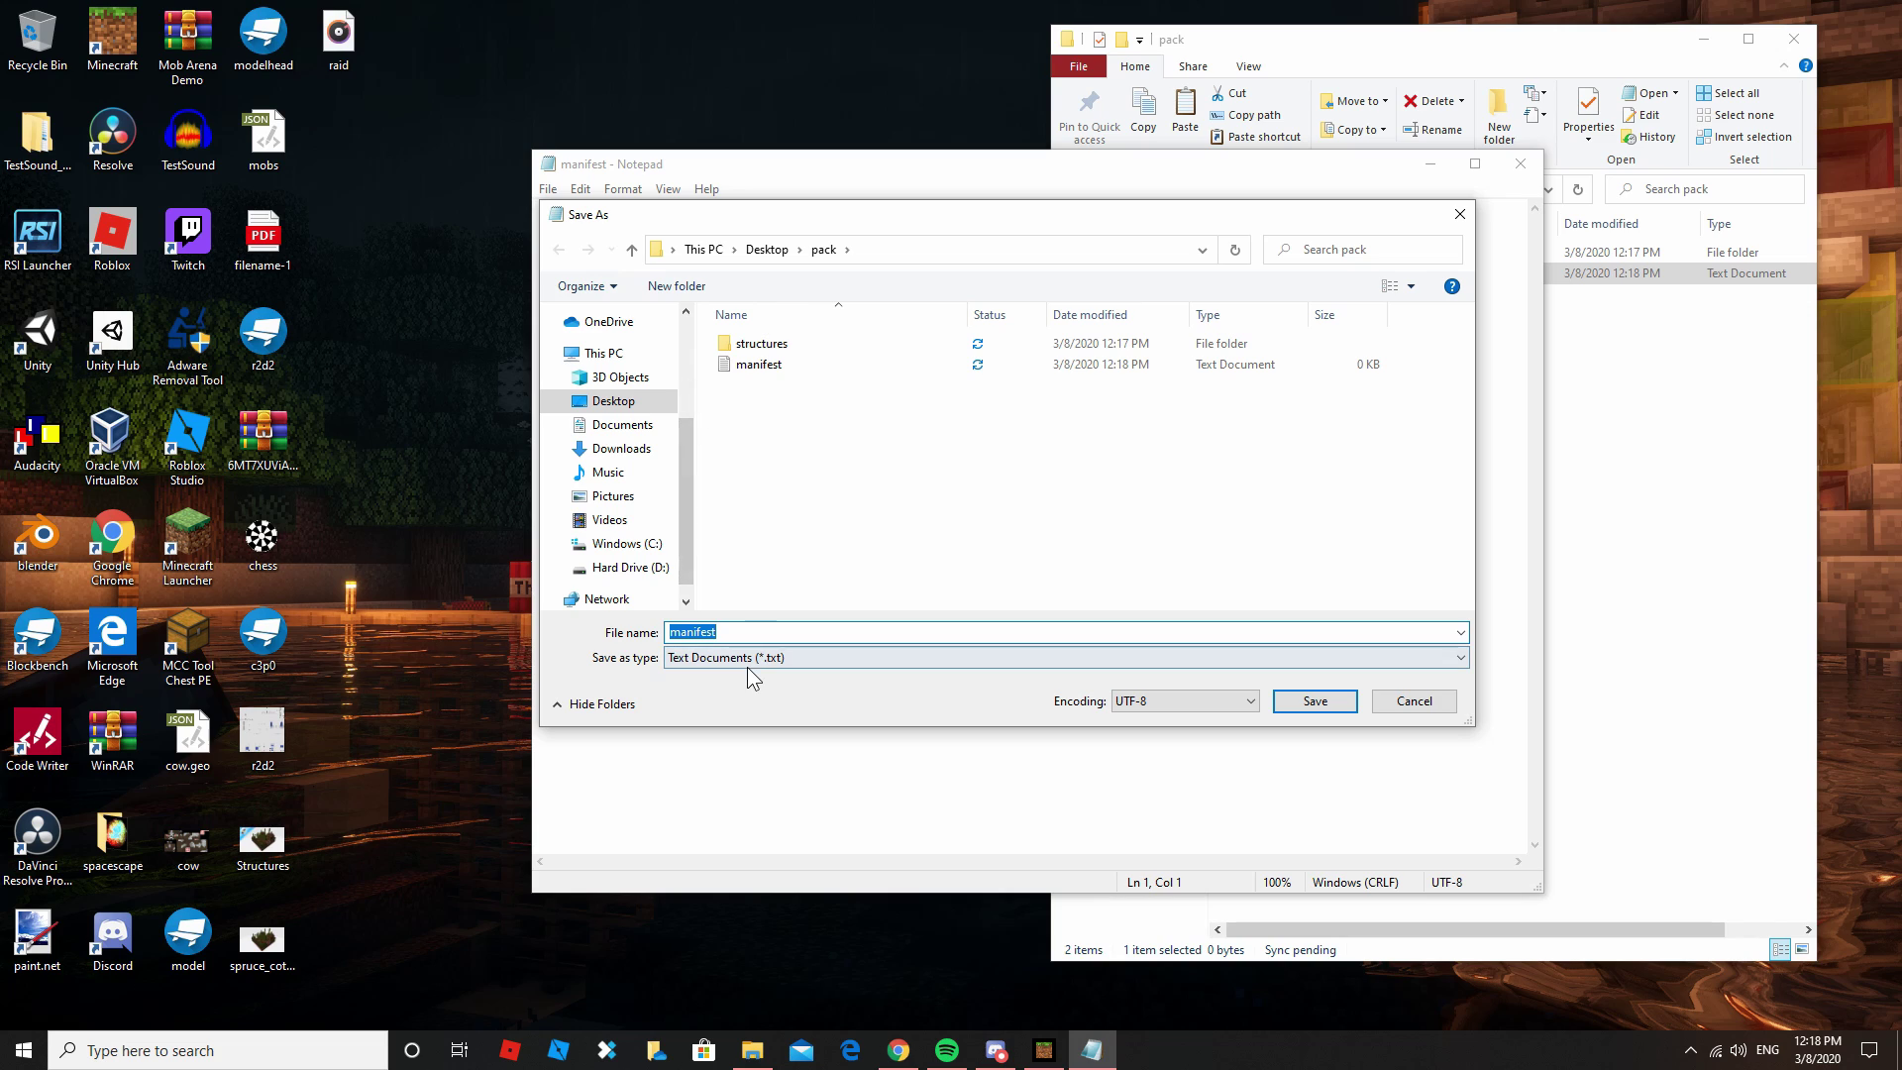
{"action": "left_click", "coordinate": [741, 657]}
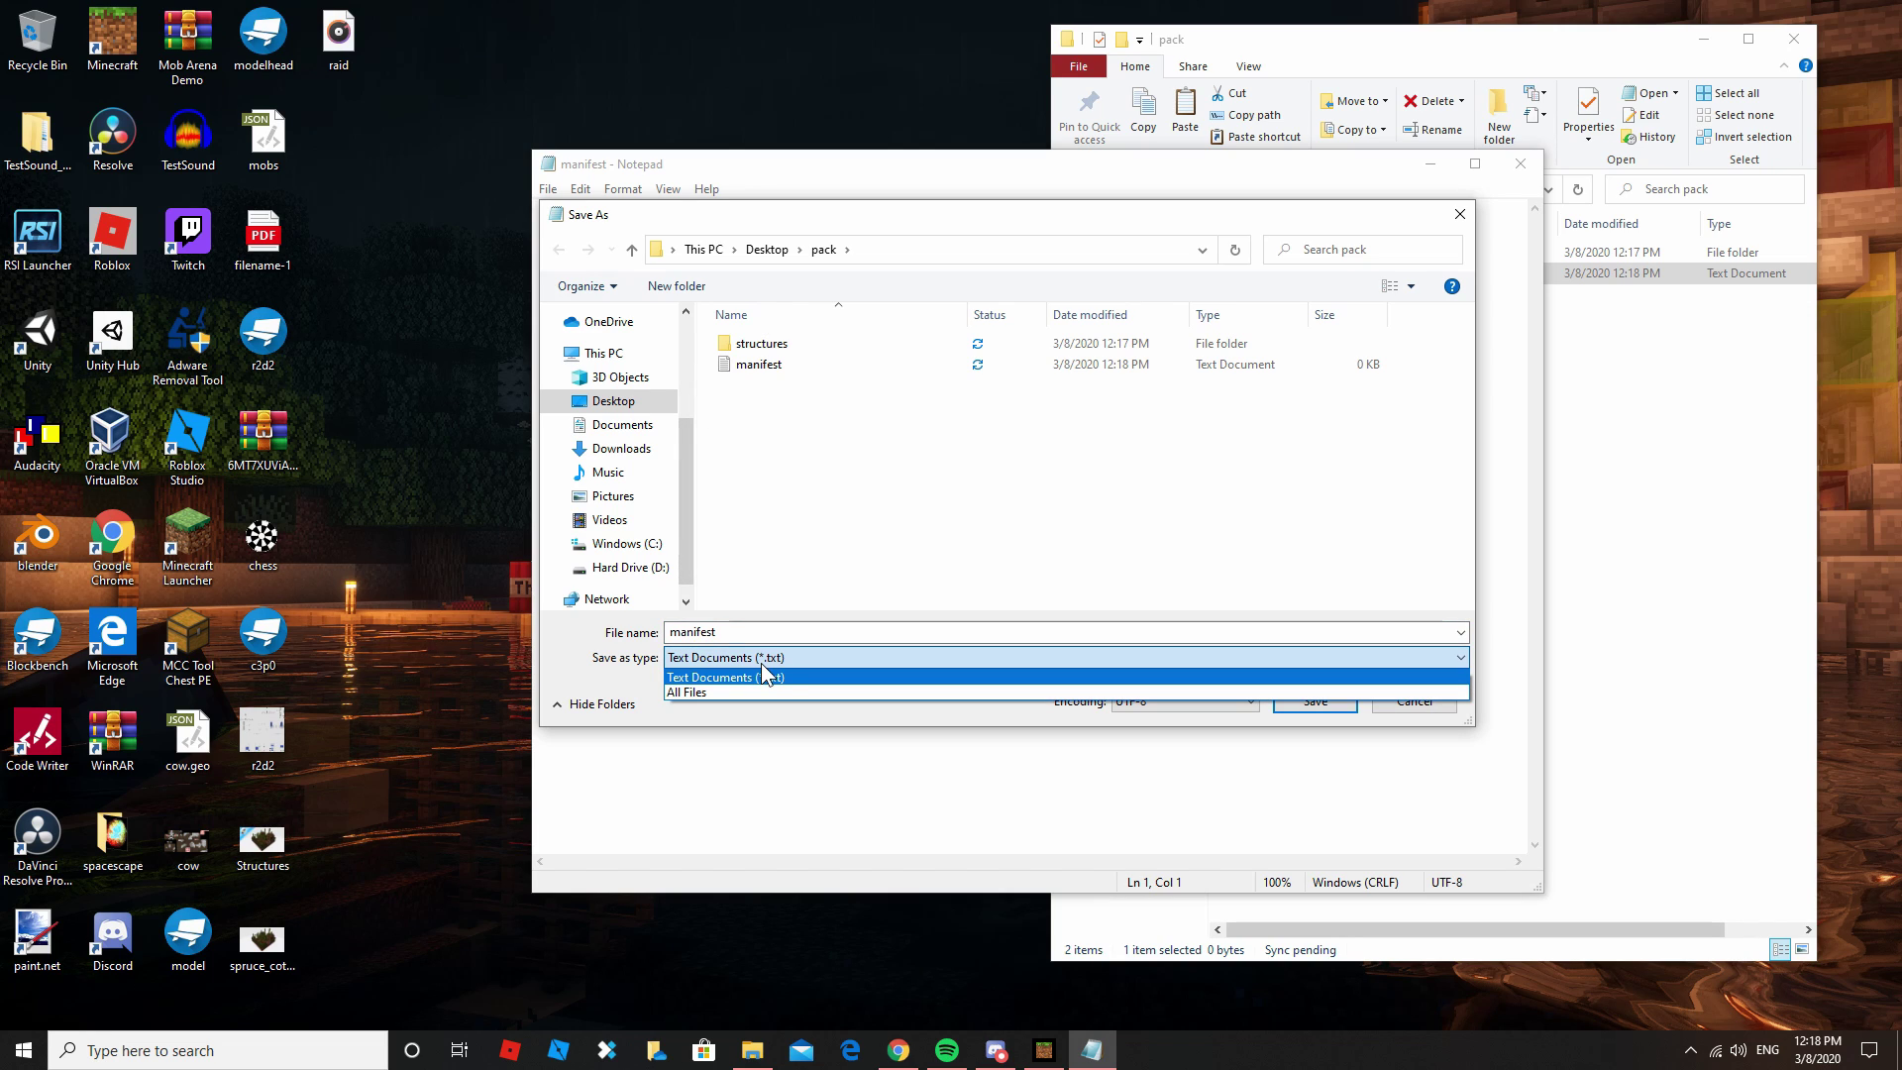
{"action": "left_click", "coordinate": [795, 638]}
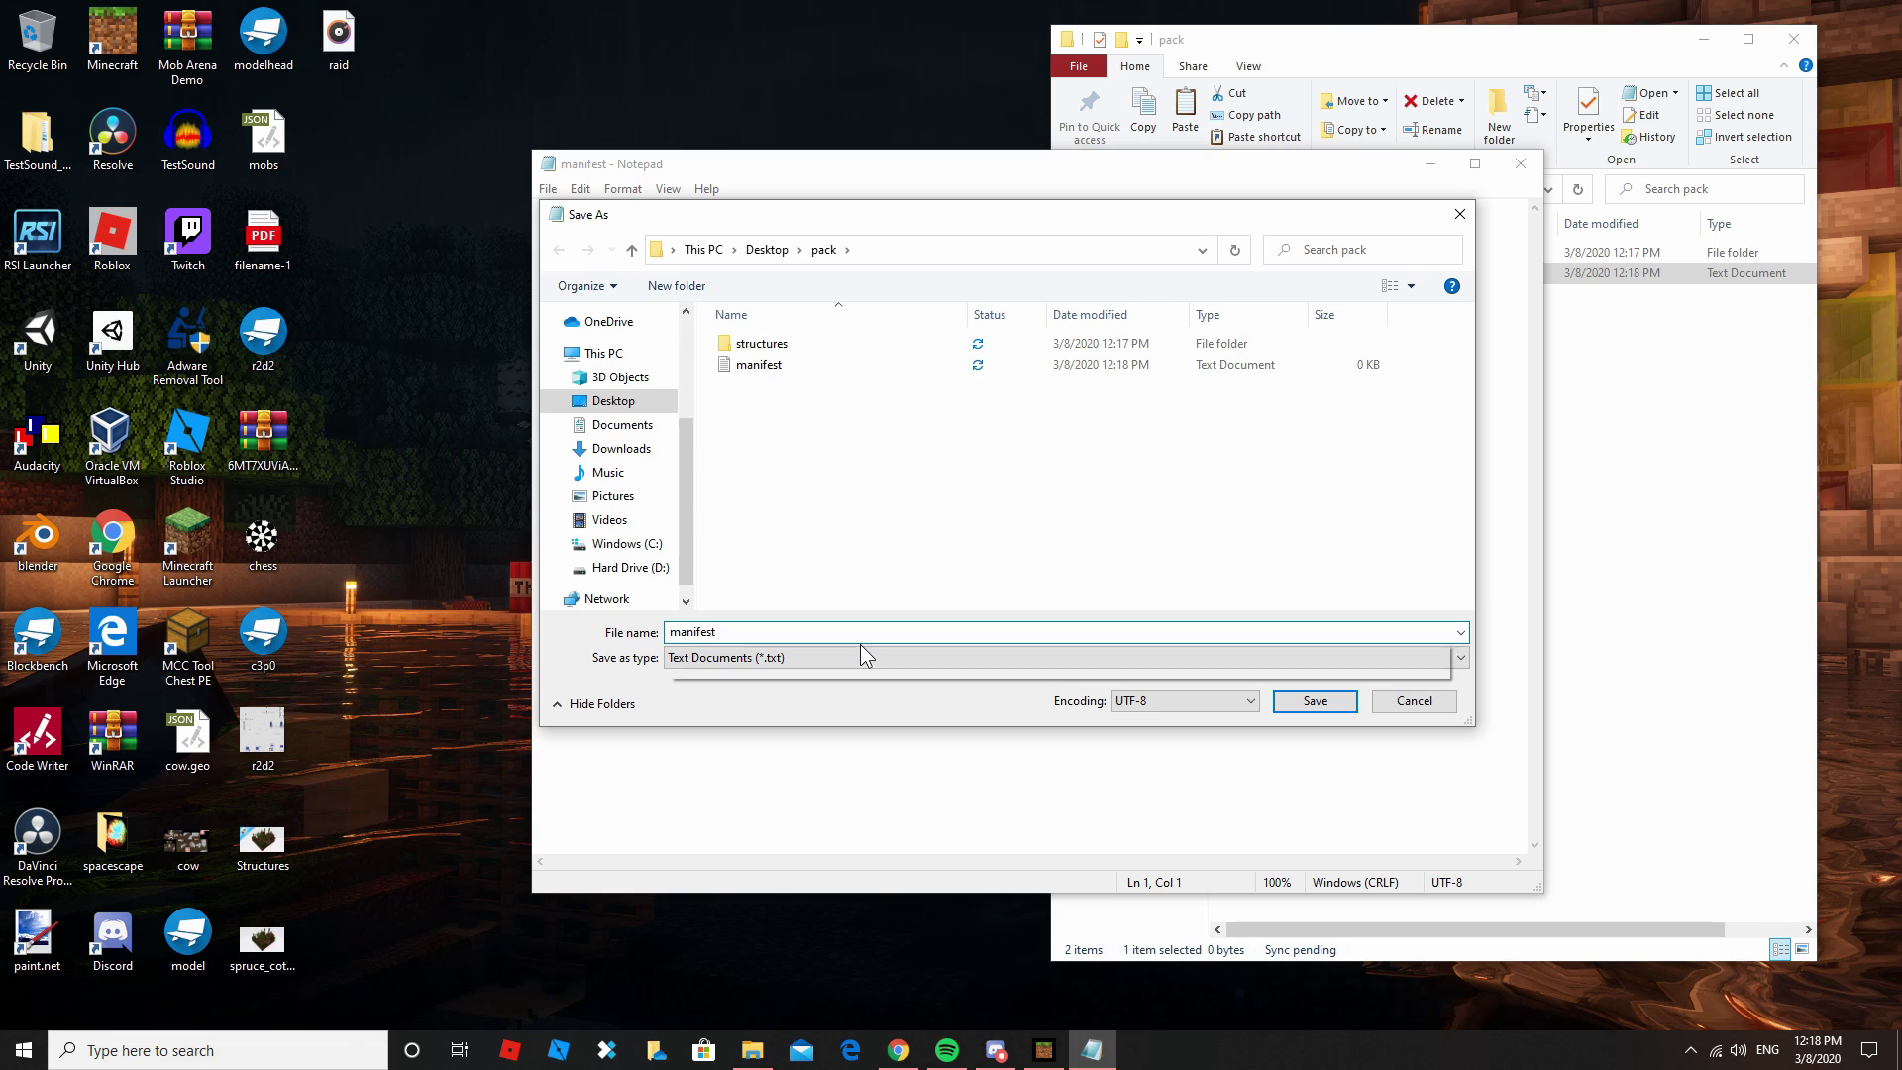
{"action": "type", "text": ".json"}
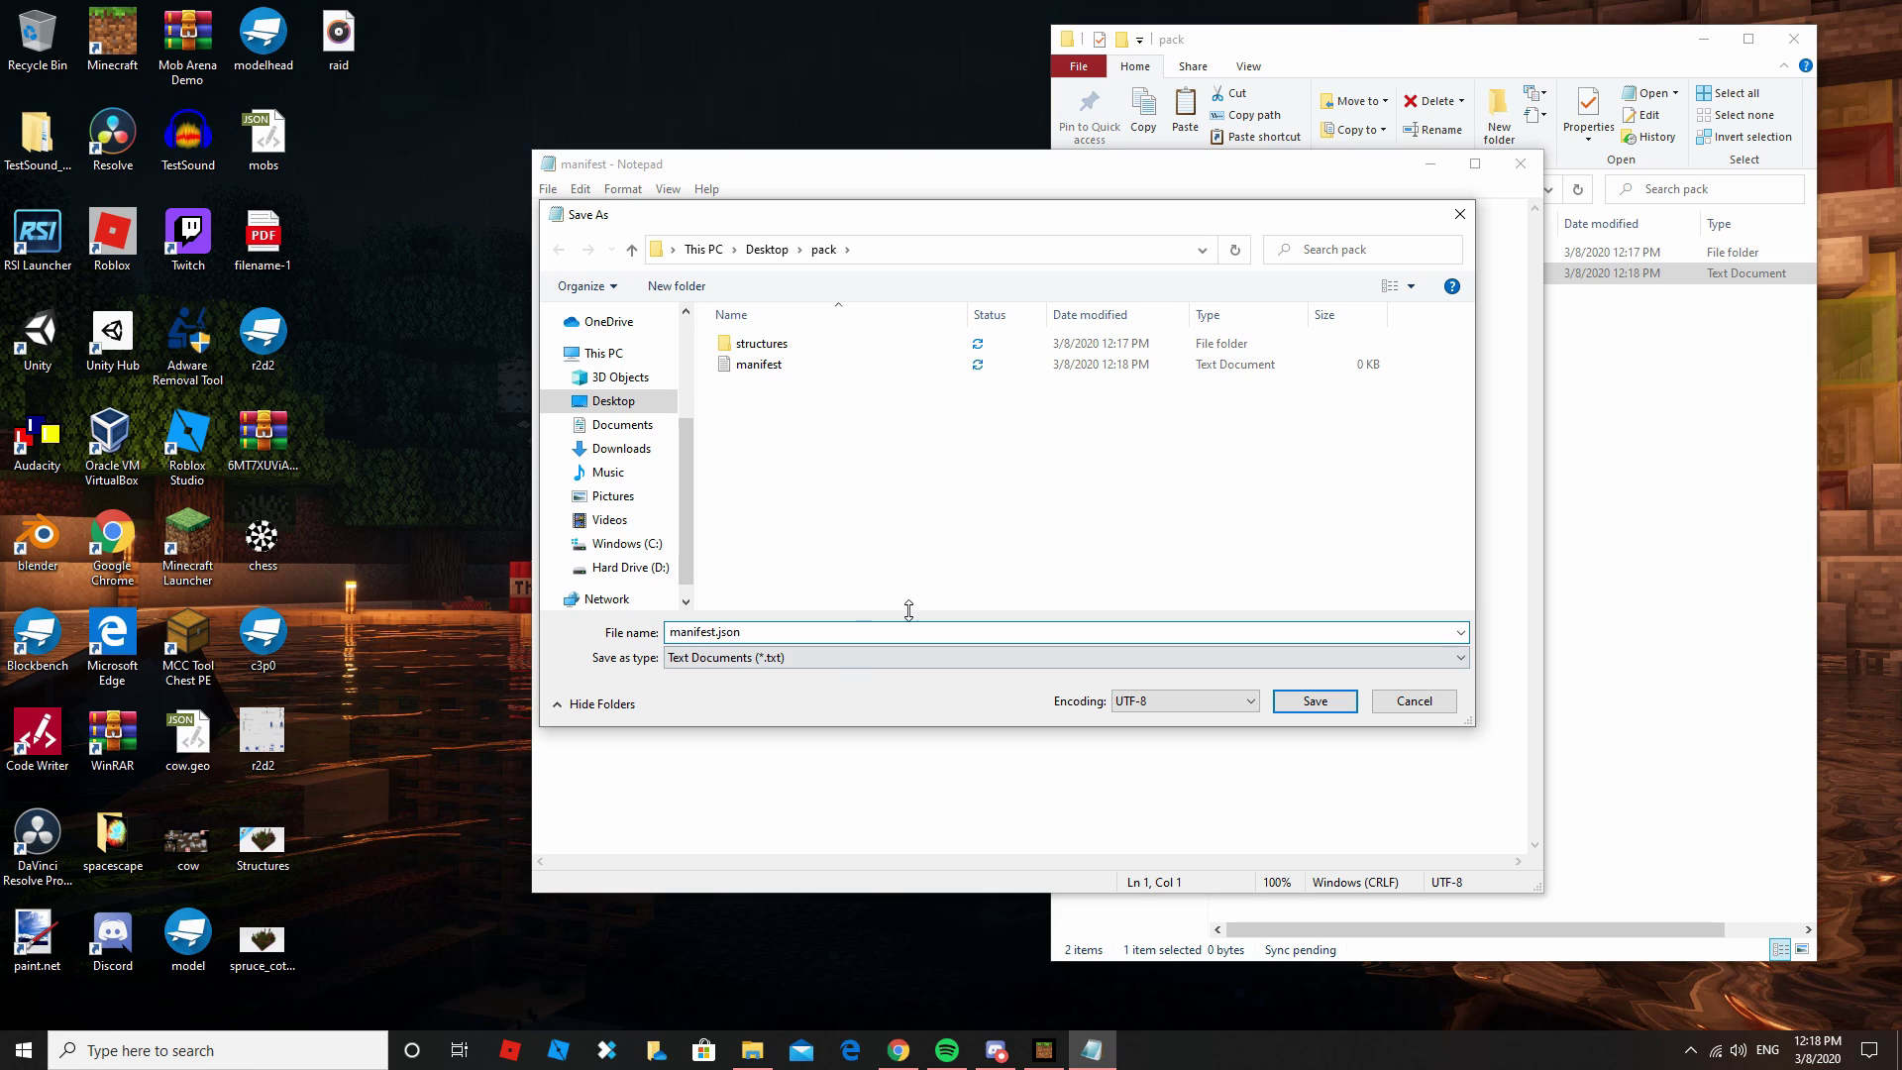
{"action": "left_click", "coordinate": [791, 658]}
{"action": "left_click", "coordinate": [734, 687]}
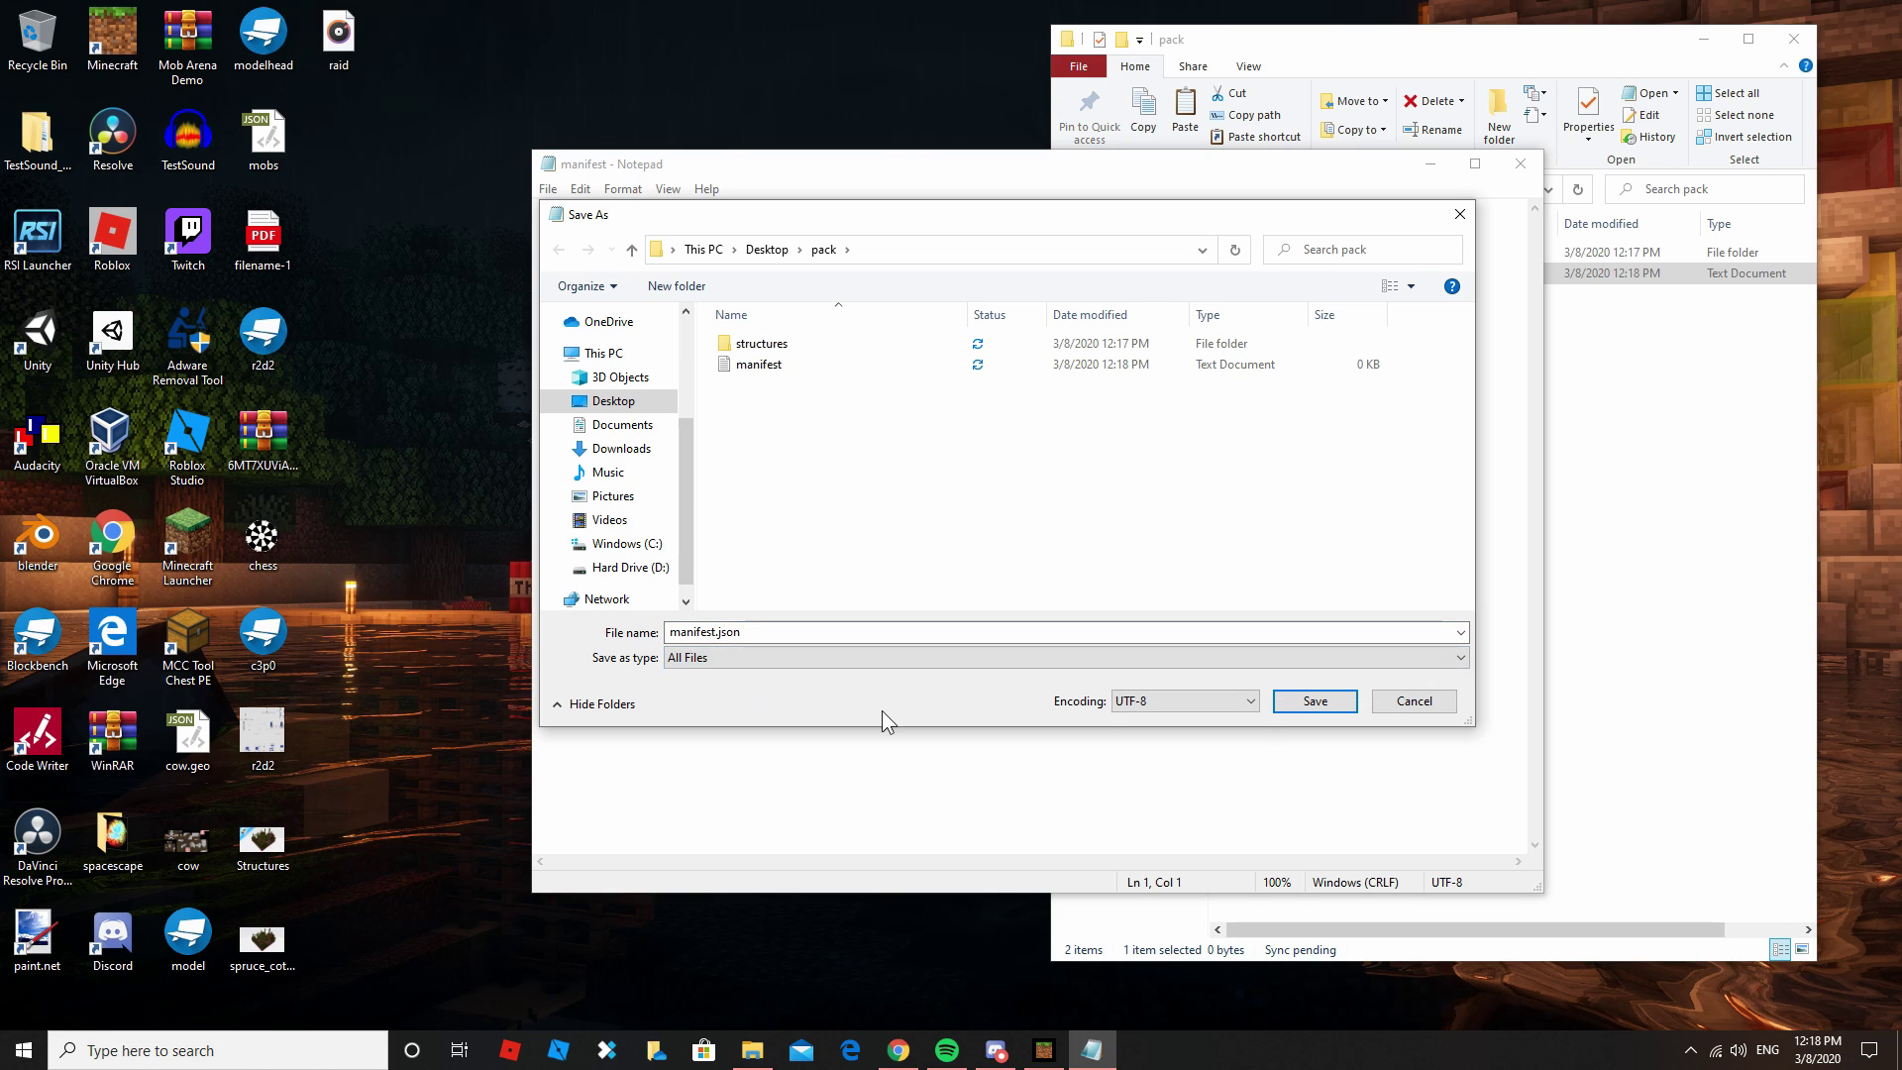
{"action": "left_click", "coordinate": [1186, 692]}
{"action": "left_click", "coordinate": [1169, 693]}
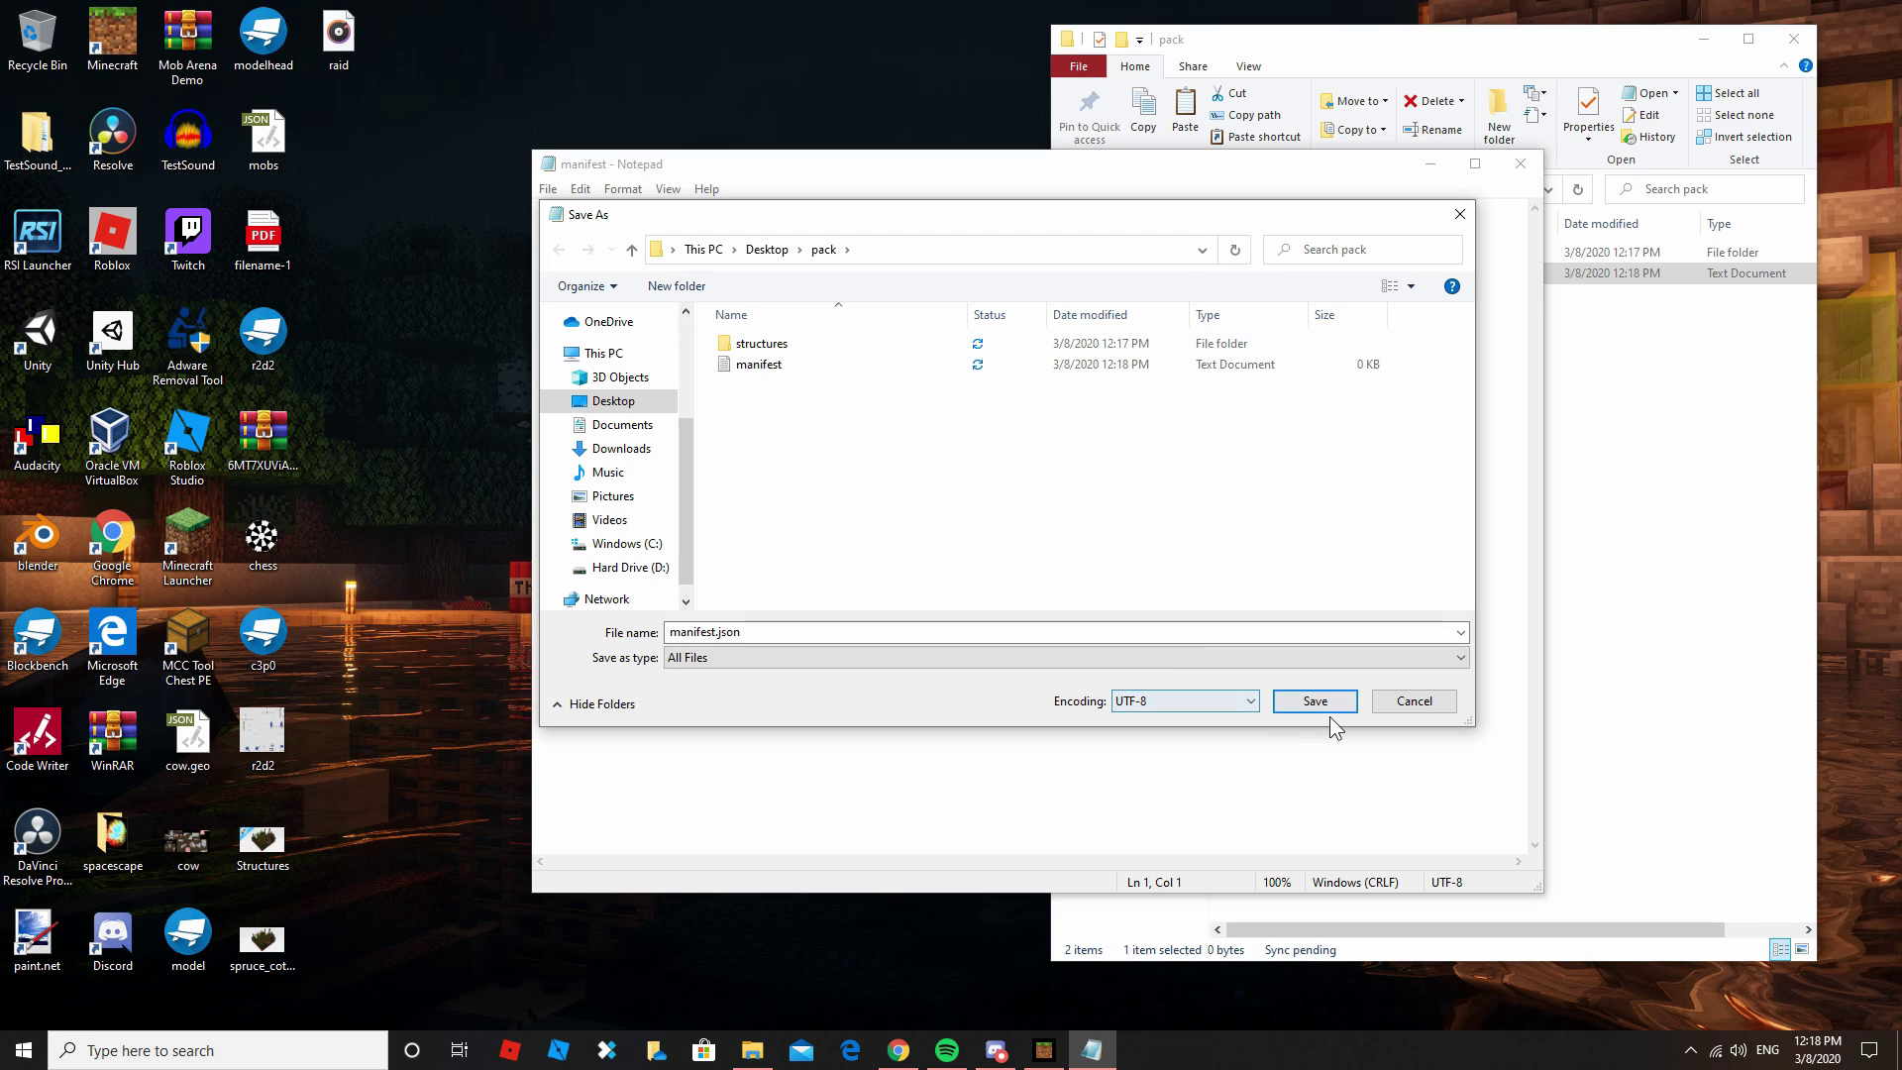
{"action": "left_click", "coordinate": [1291, 707]}
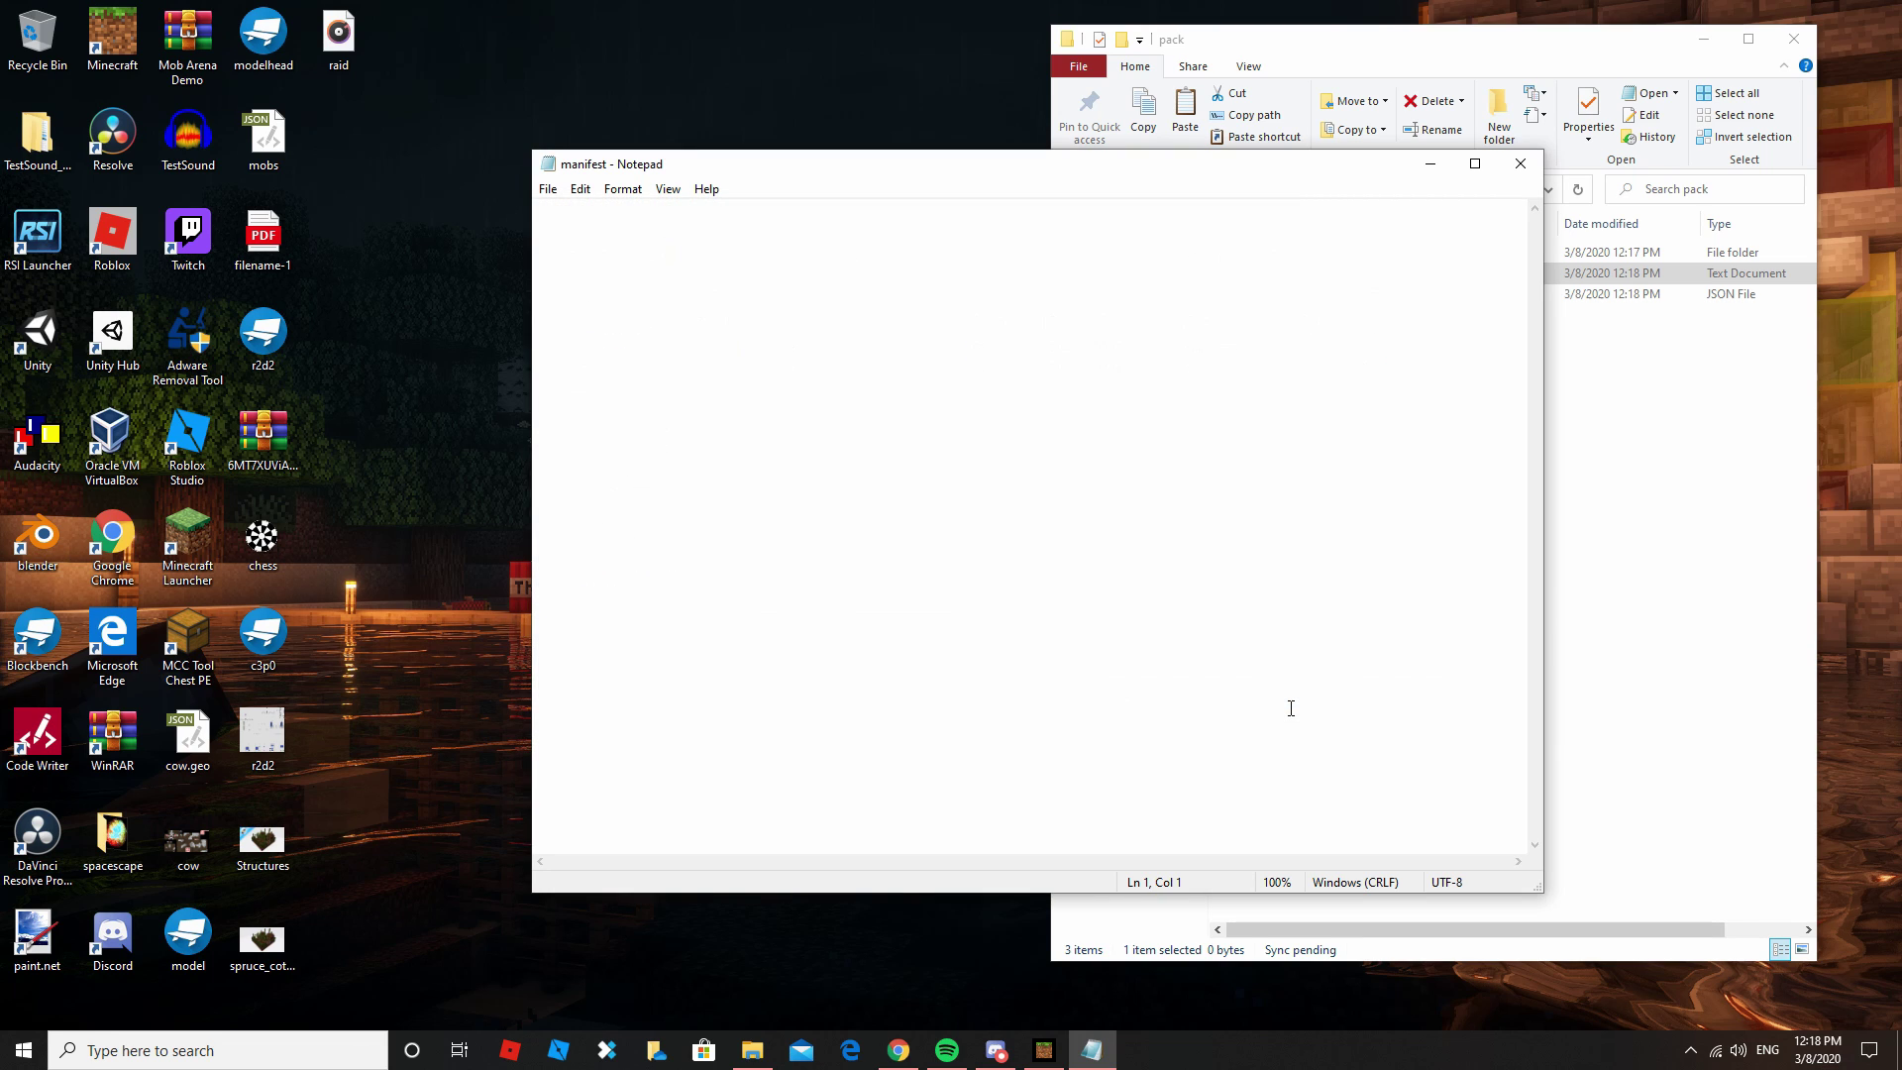
{"action": "left_click", "coordinate": [1511, 154]}
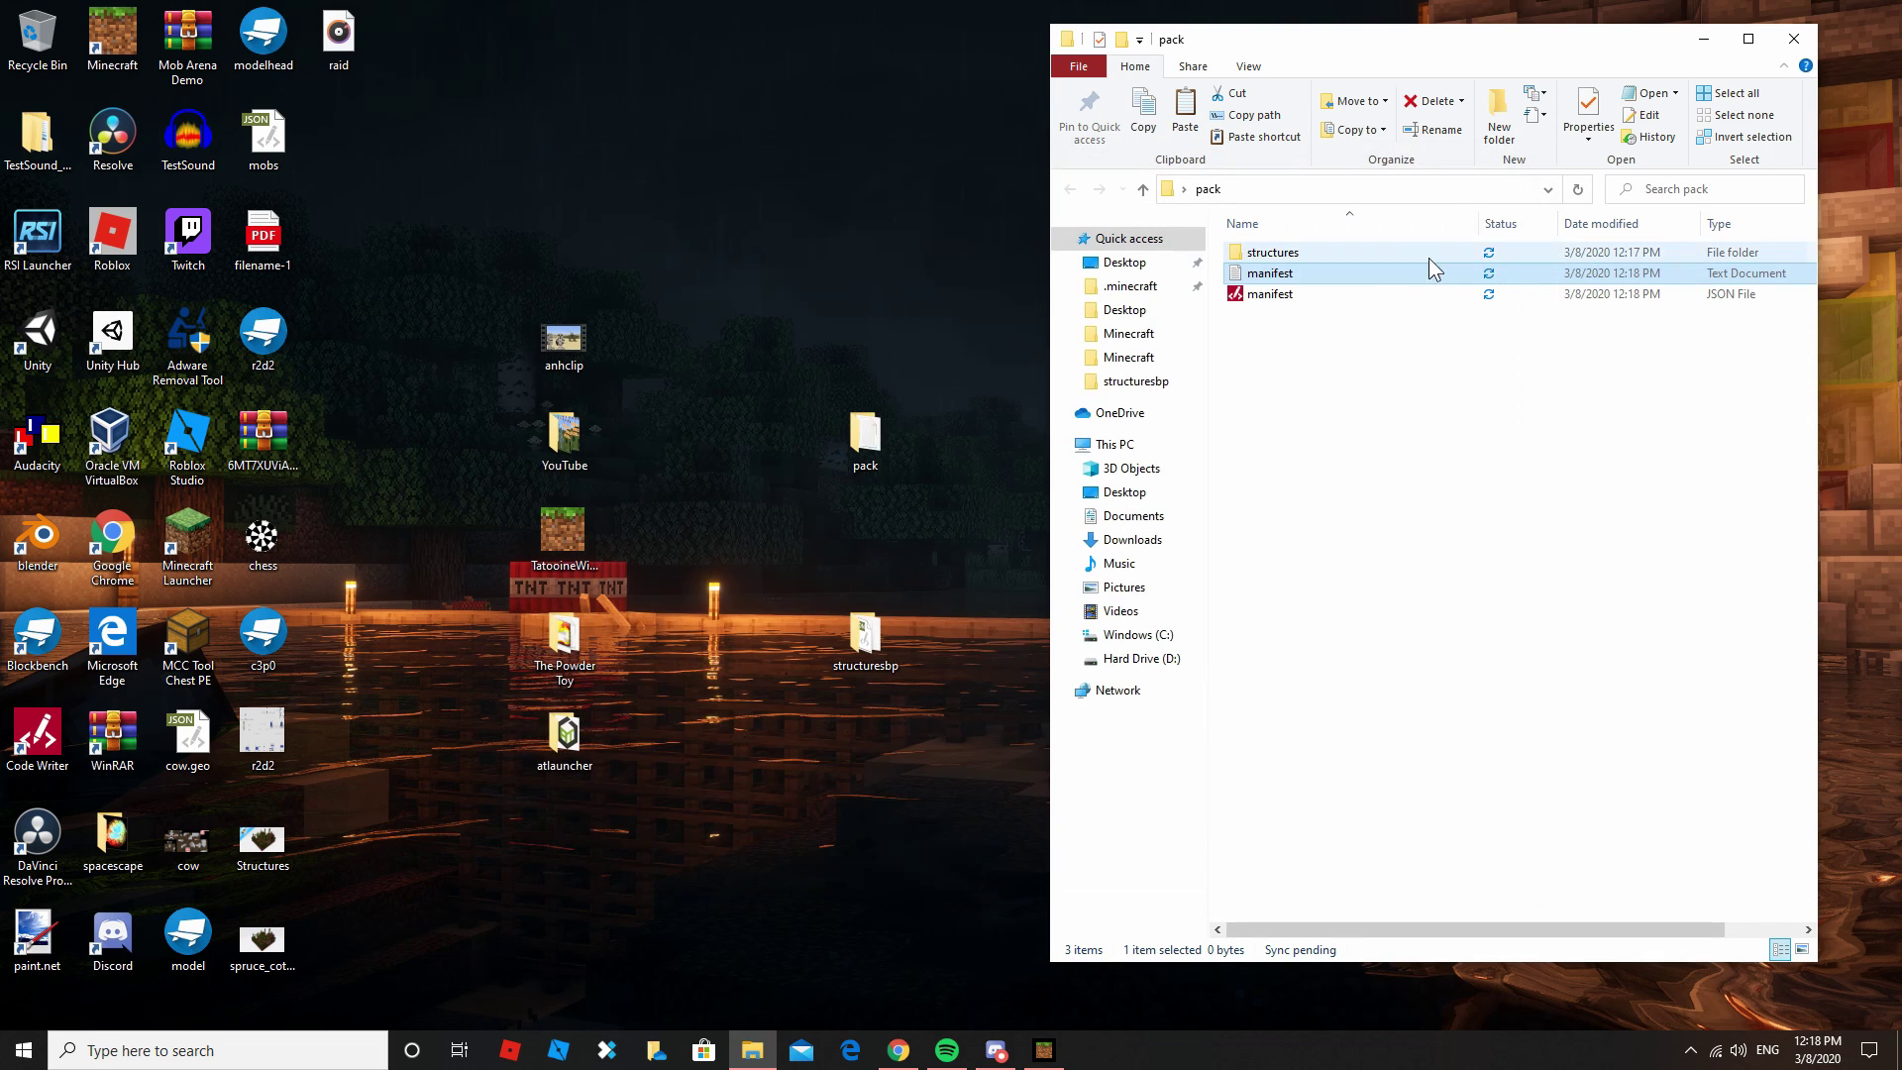
Move the manifest text document to the Recycle Bin and empty the bin permanently, keeping only the JSON version
{"action": "left_click_drag", "start_coordinate": [1326, 292], "coordinate": [14, 35]}
{"action": "right_click", "coordinate": [13, 31]}
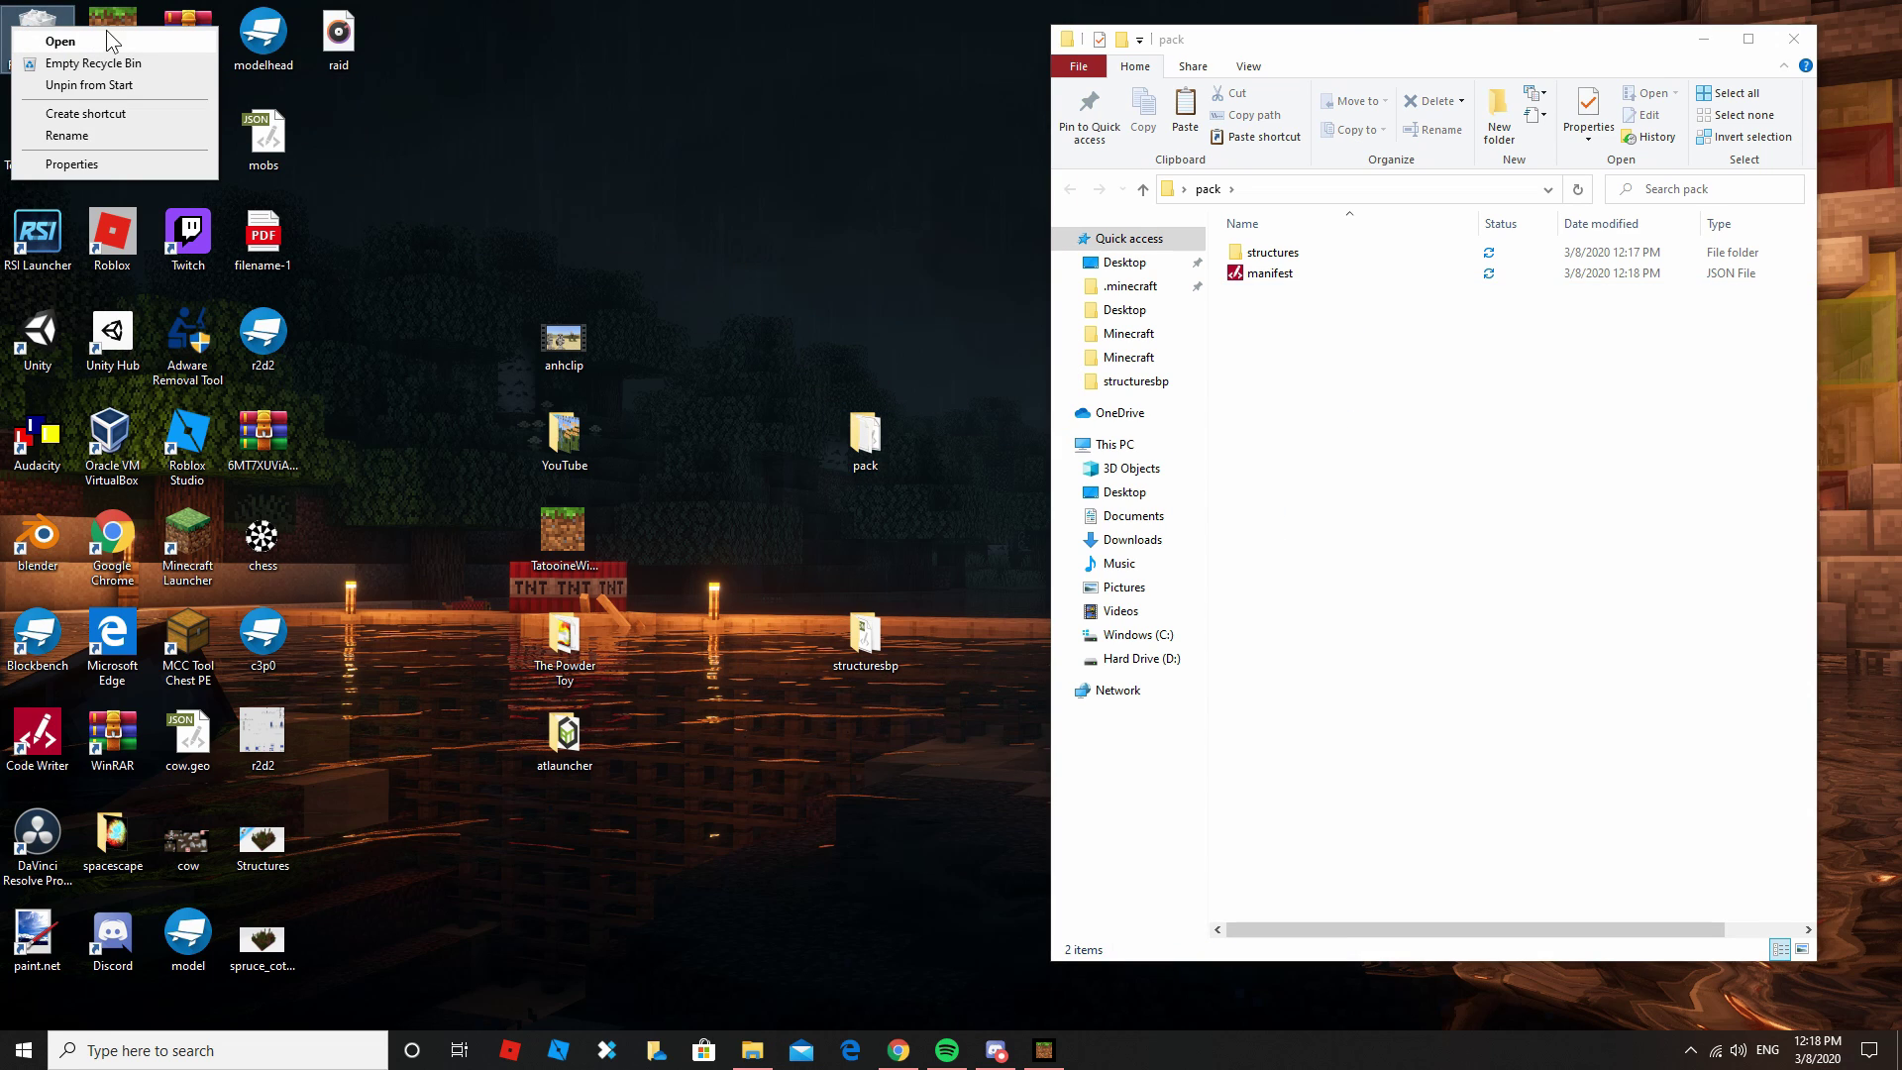
{"action": "left_click", "coordinate": [157, 64]}
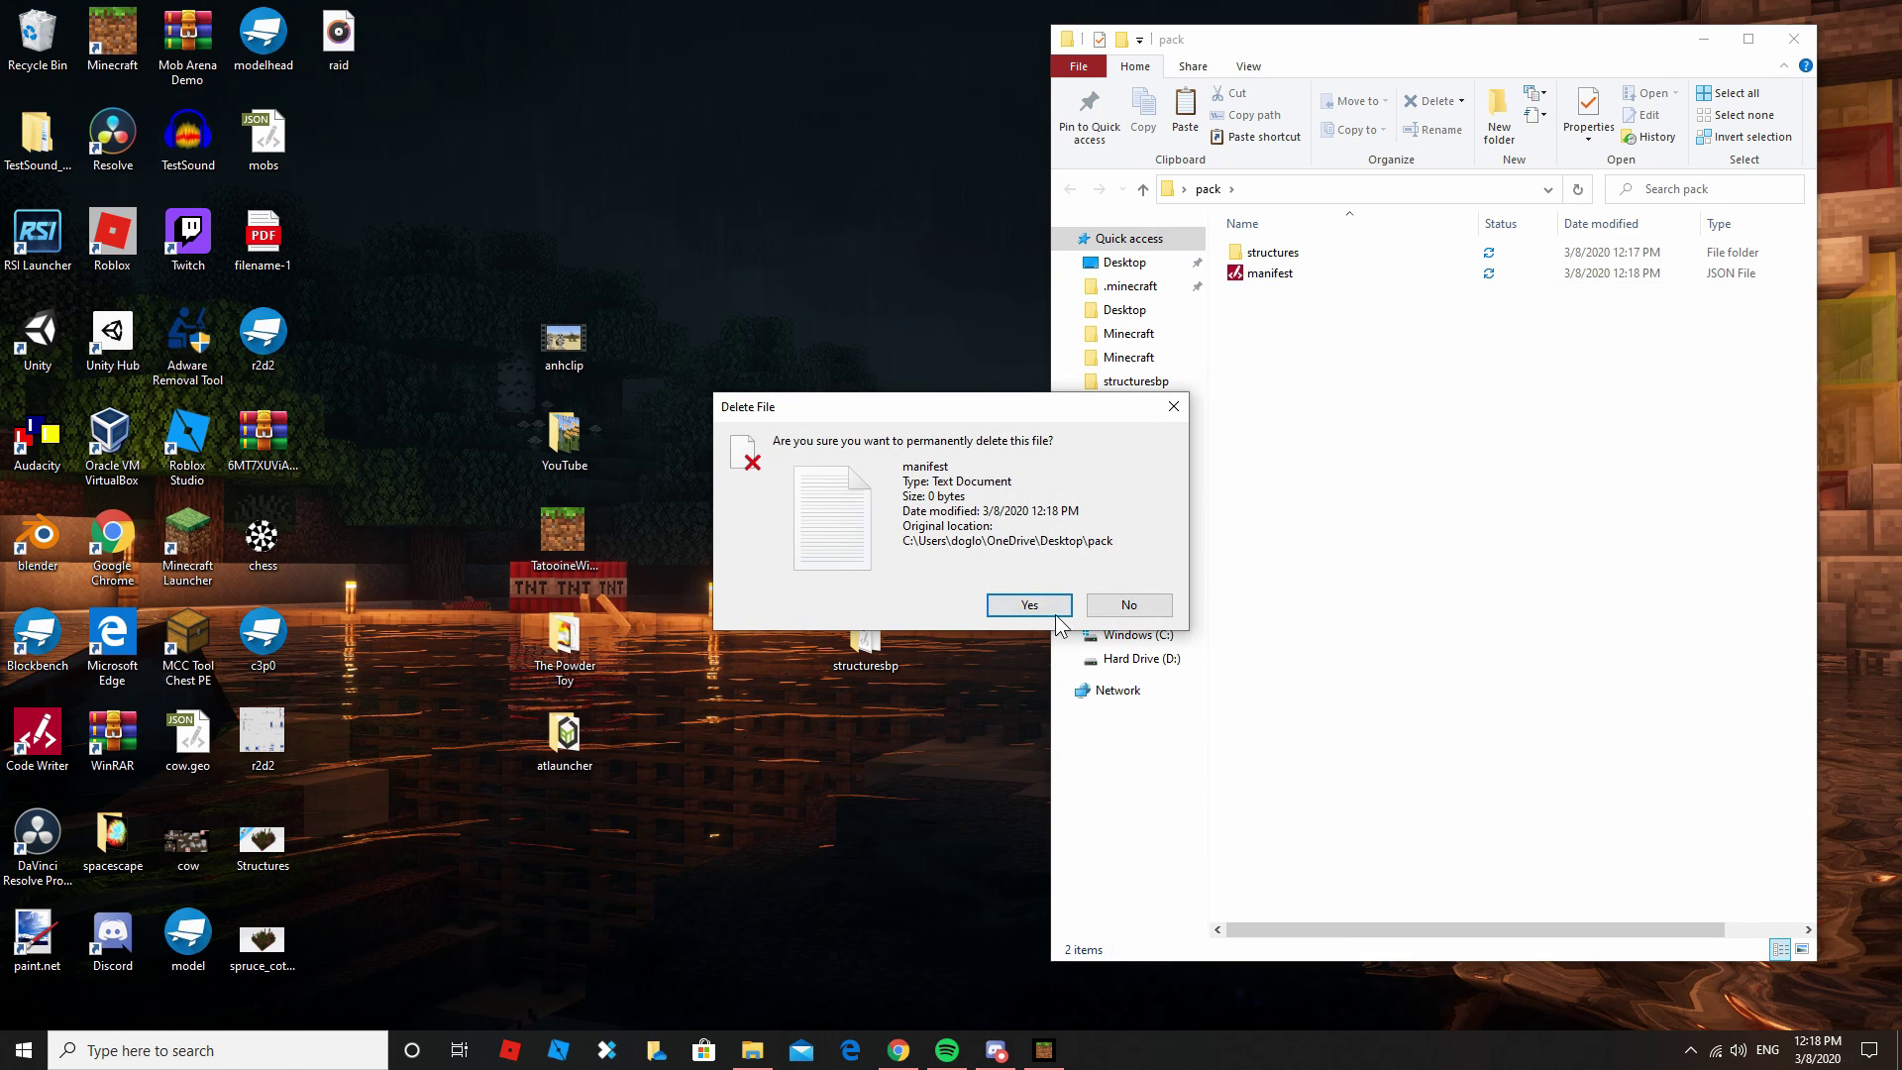
{"action": "left_click", "coordinate": [1027, 604]}
Open manifest.json from the pack folder in Code Writer, switch to the second open manifest.json document and ready it for editing
{"action": "double_click", "coordinate": [1278, 299]}
{"action": "left_click", "coordinate": [1318, 337]}
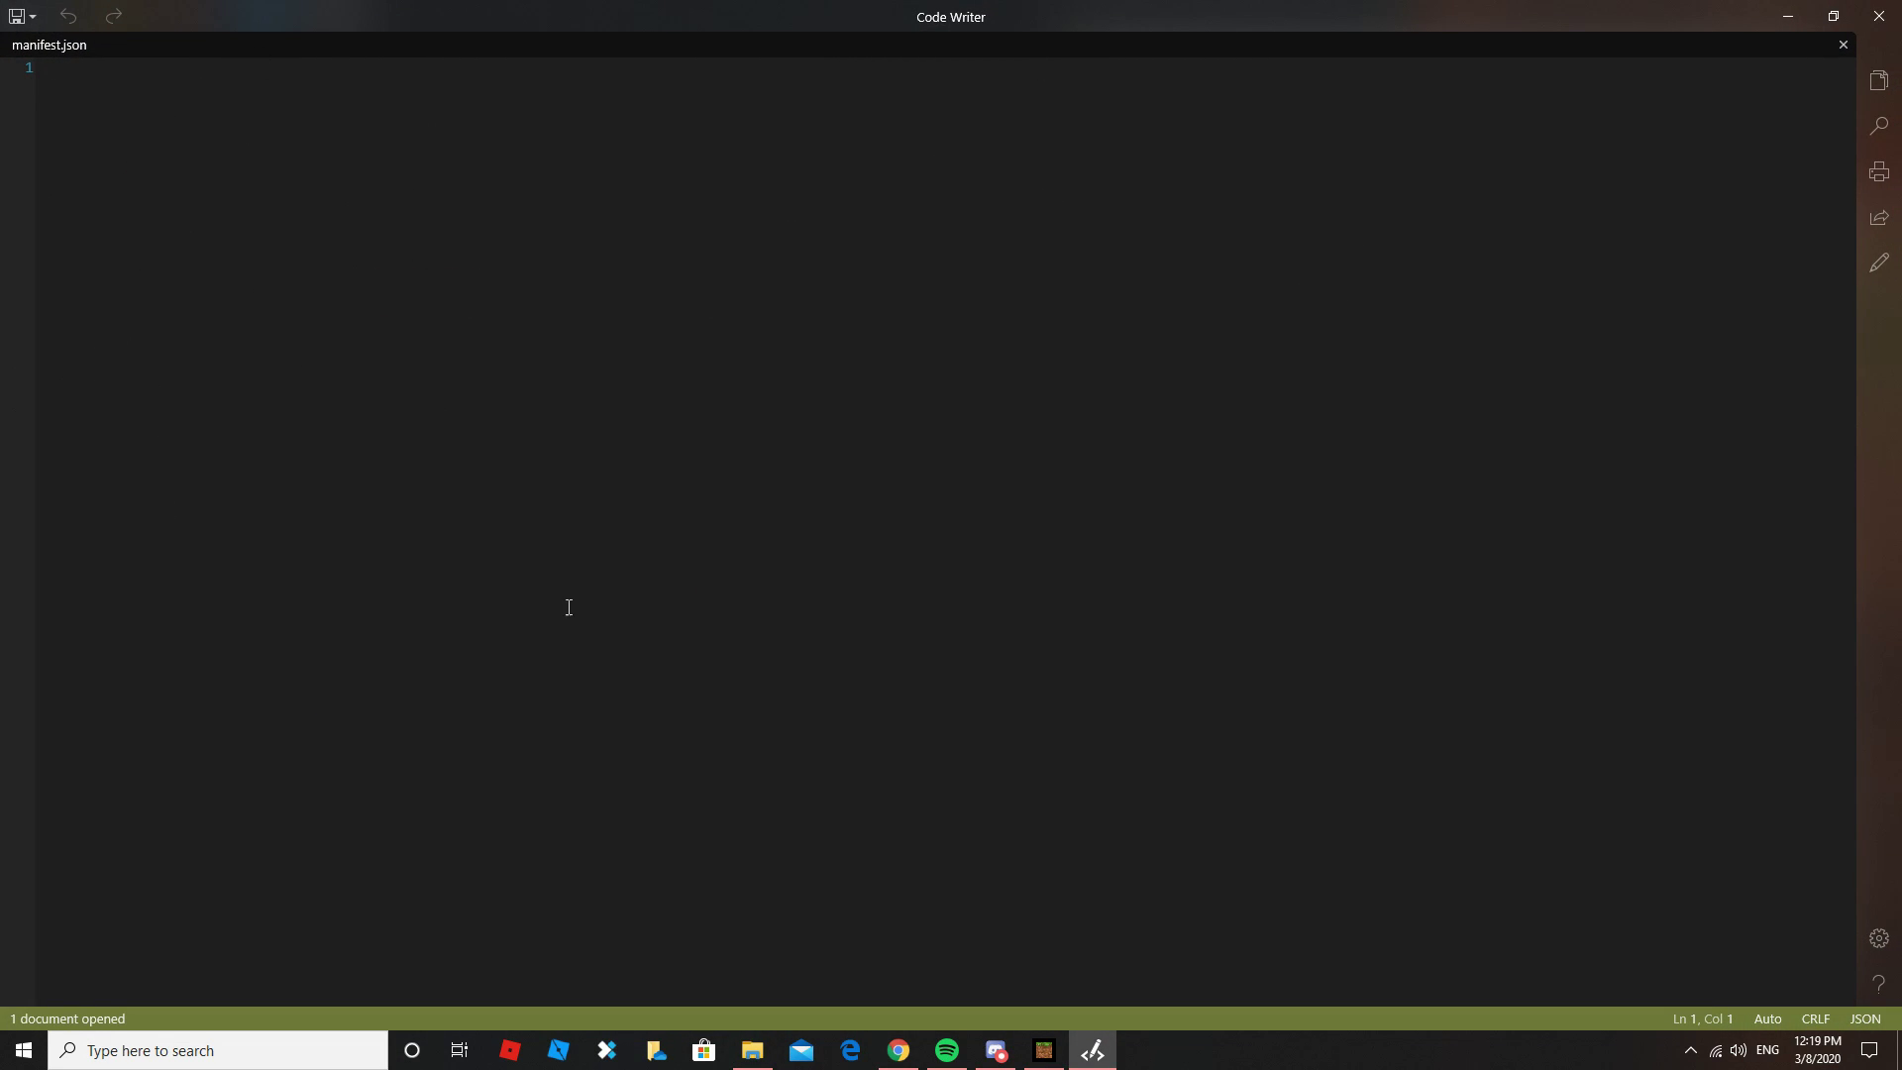
{"action": "left_click", "coordinate": [1880, 87]}
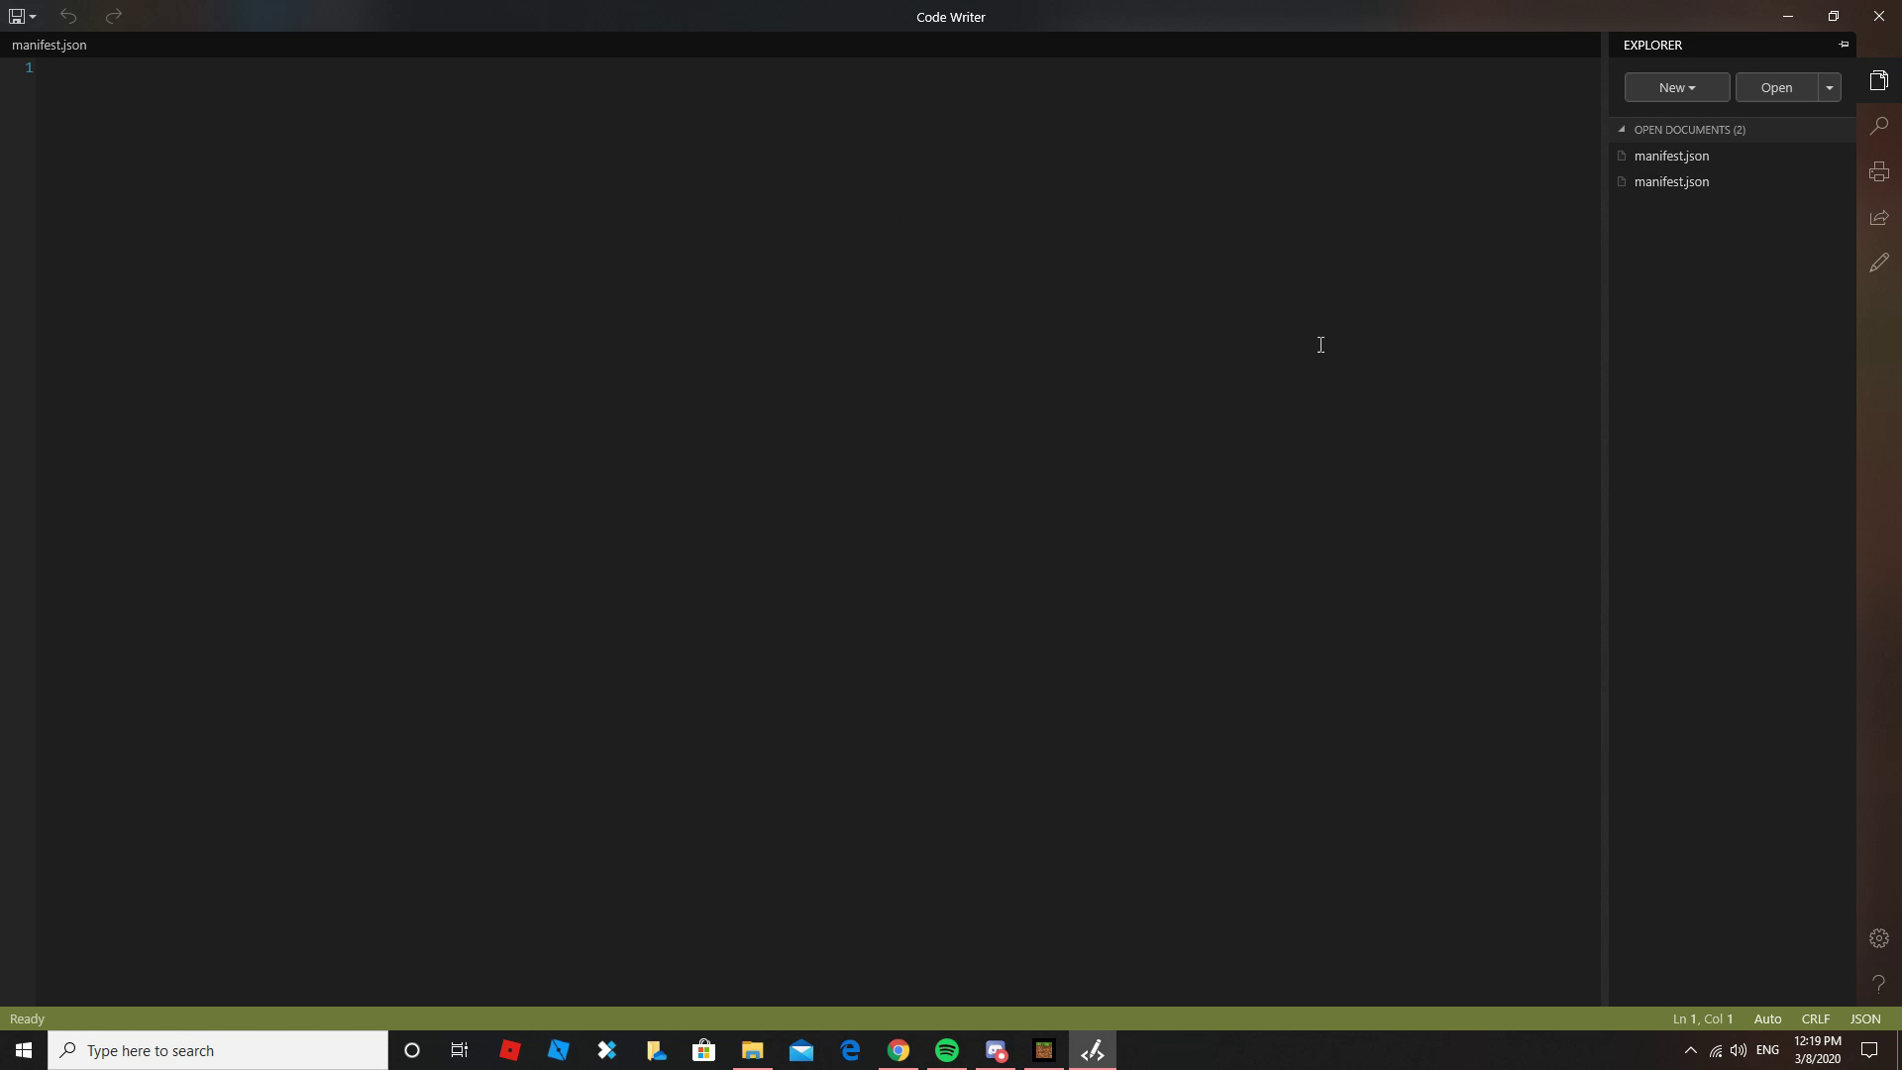
{"action": "left_click", "coordinate": [1694, 189]}
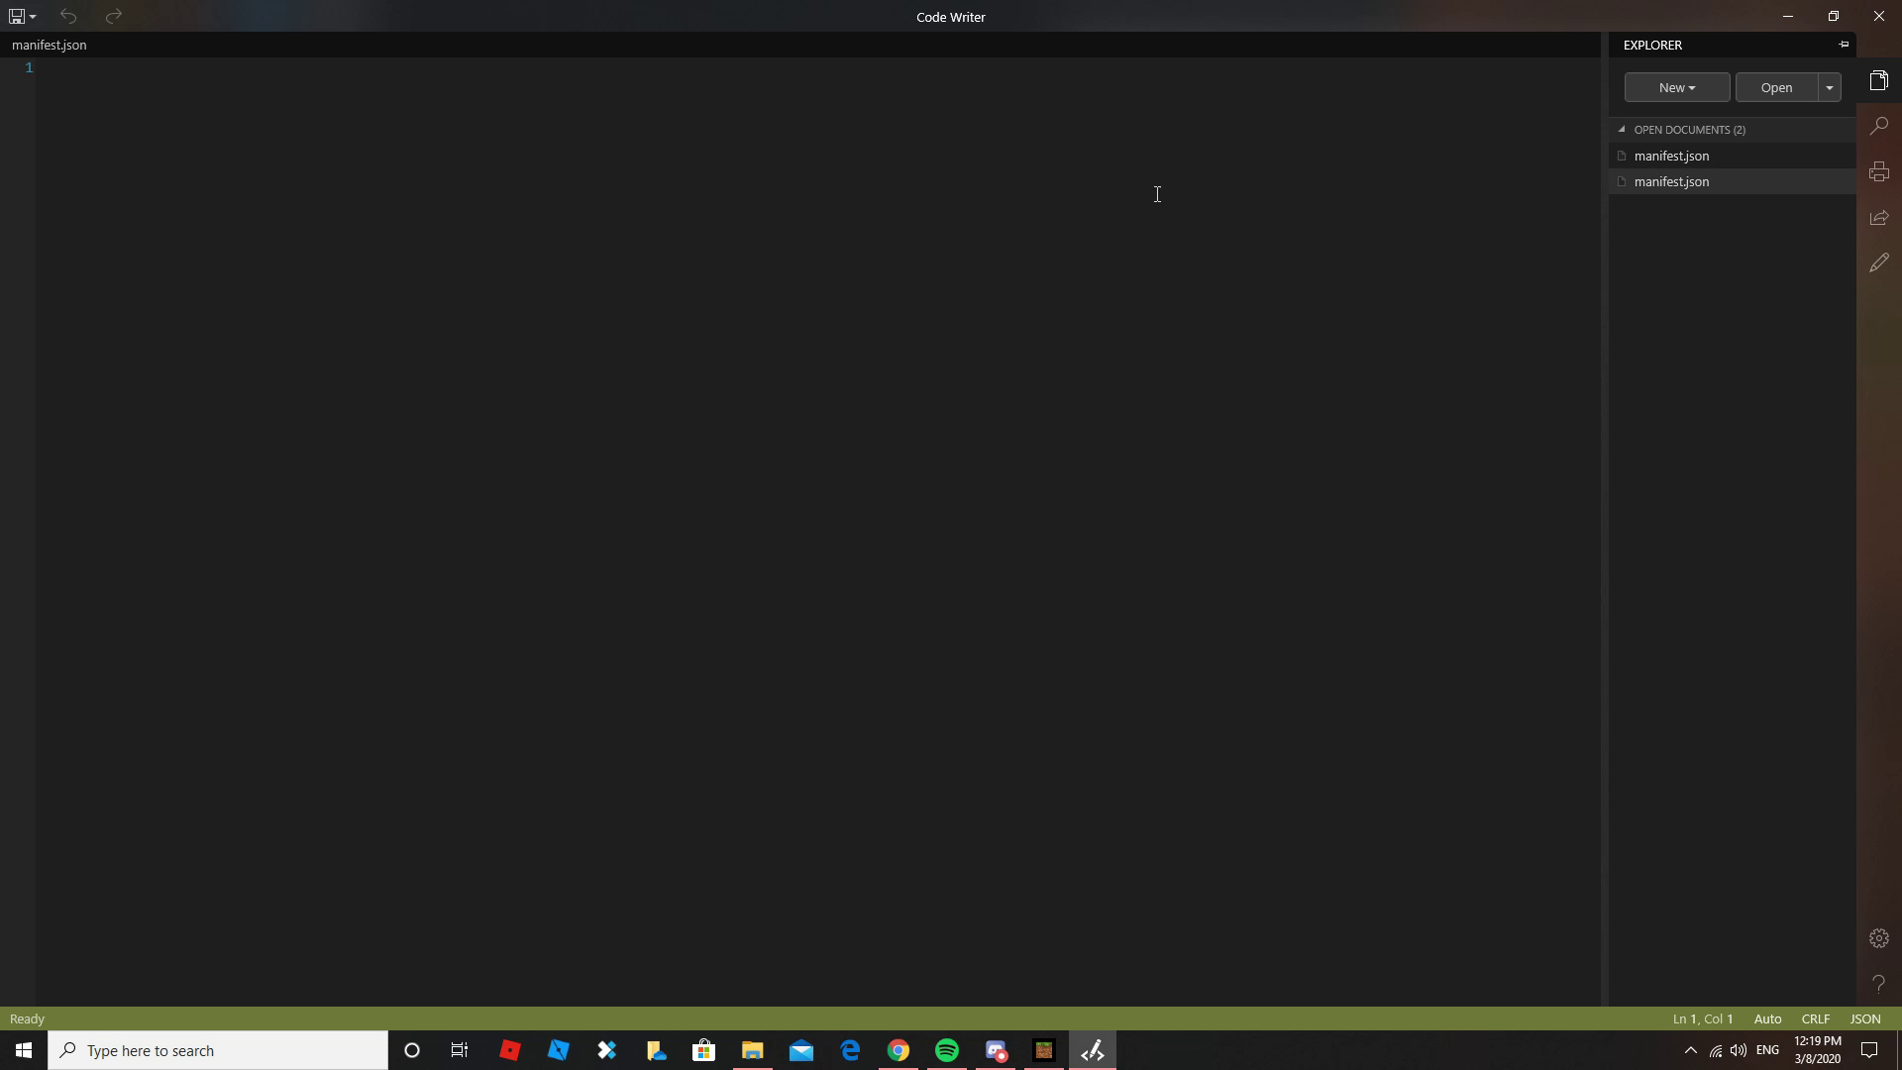
{"action": "left_click", "coordinate": [930, 268]}
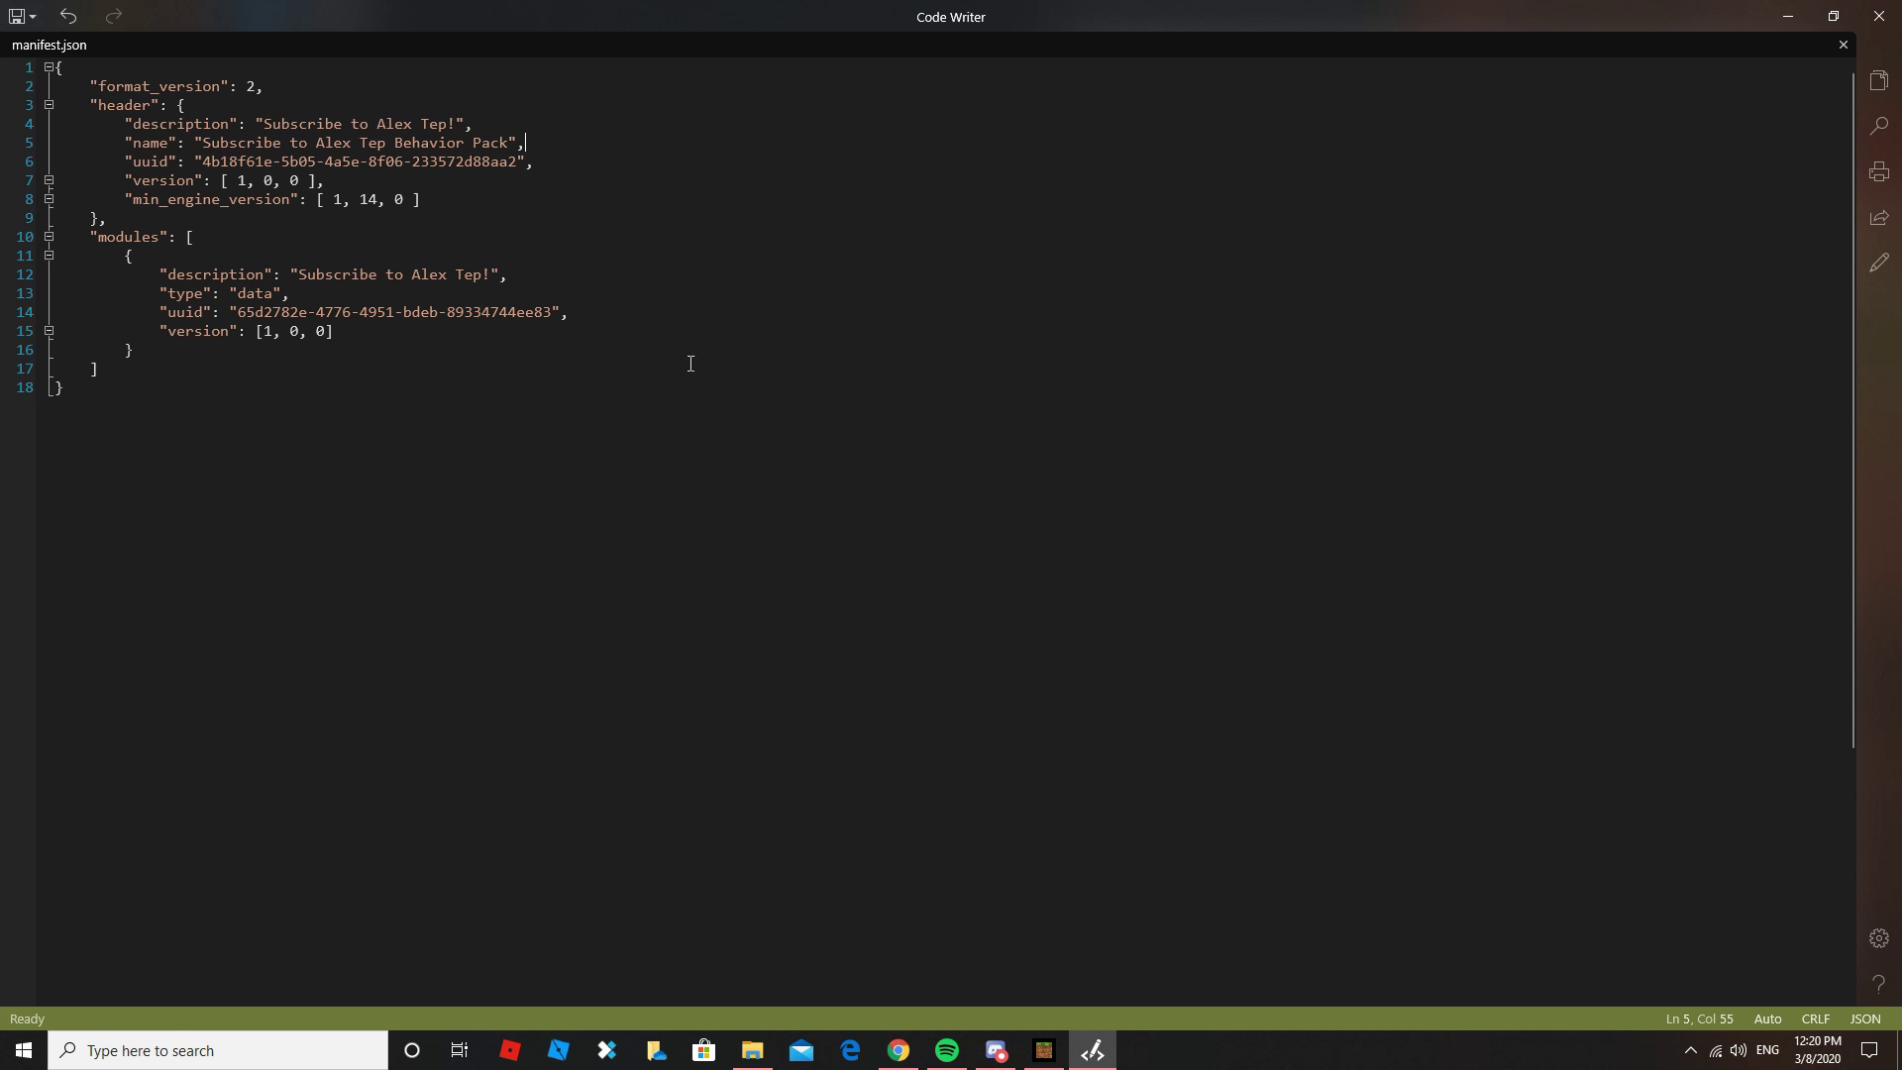
Switch to Edge, search for "uuid generator" and open the Online UUID Generator site
{"action": "left_click", "coordinate": [850, 1049]}
{"action": "type", "text": "uu"}
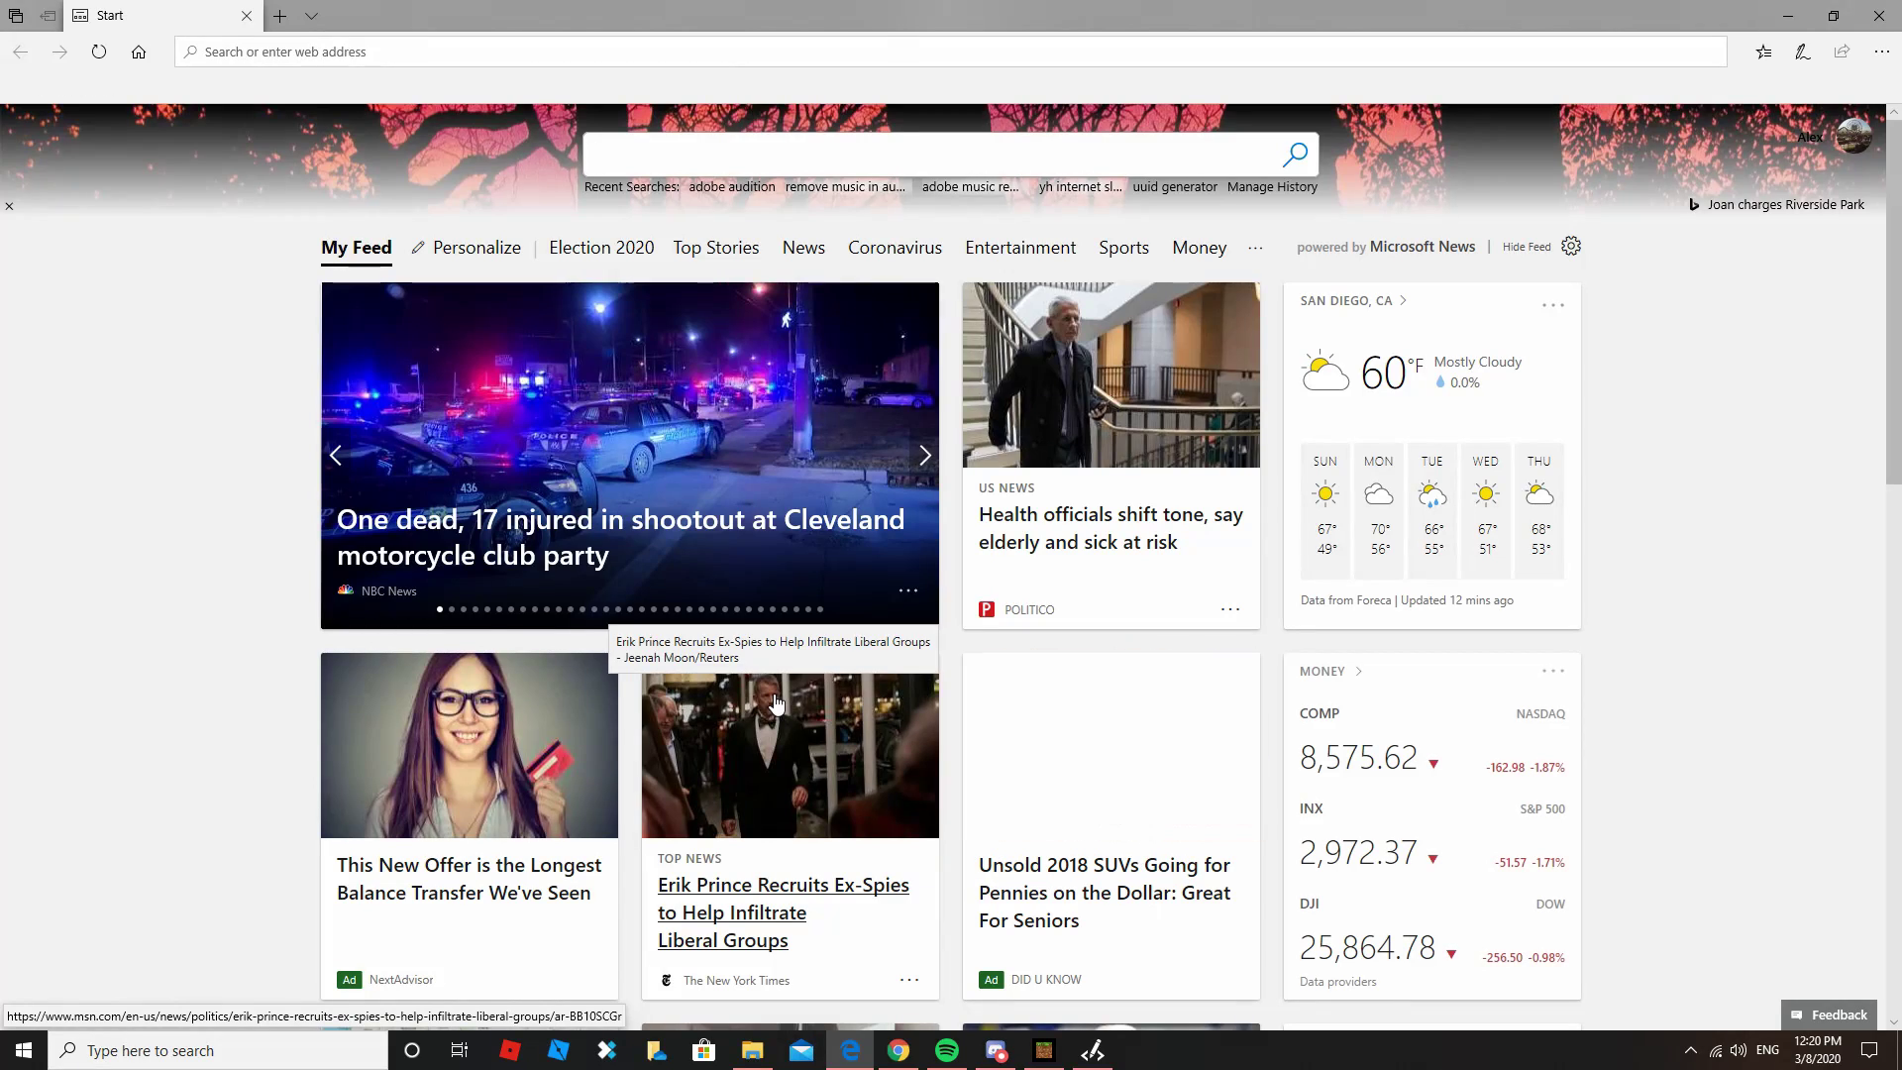
{"action": "type", "text": "id"}
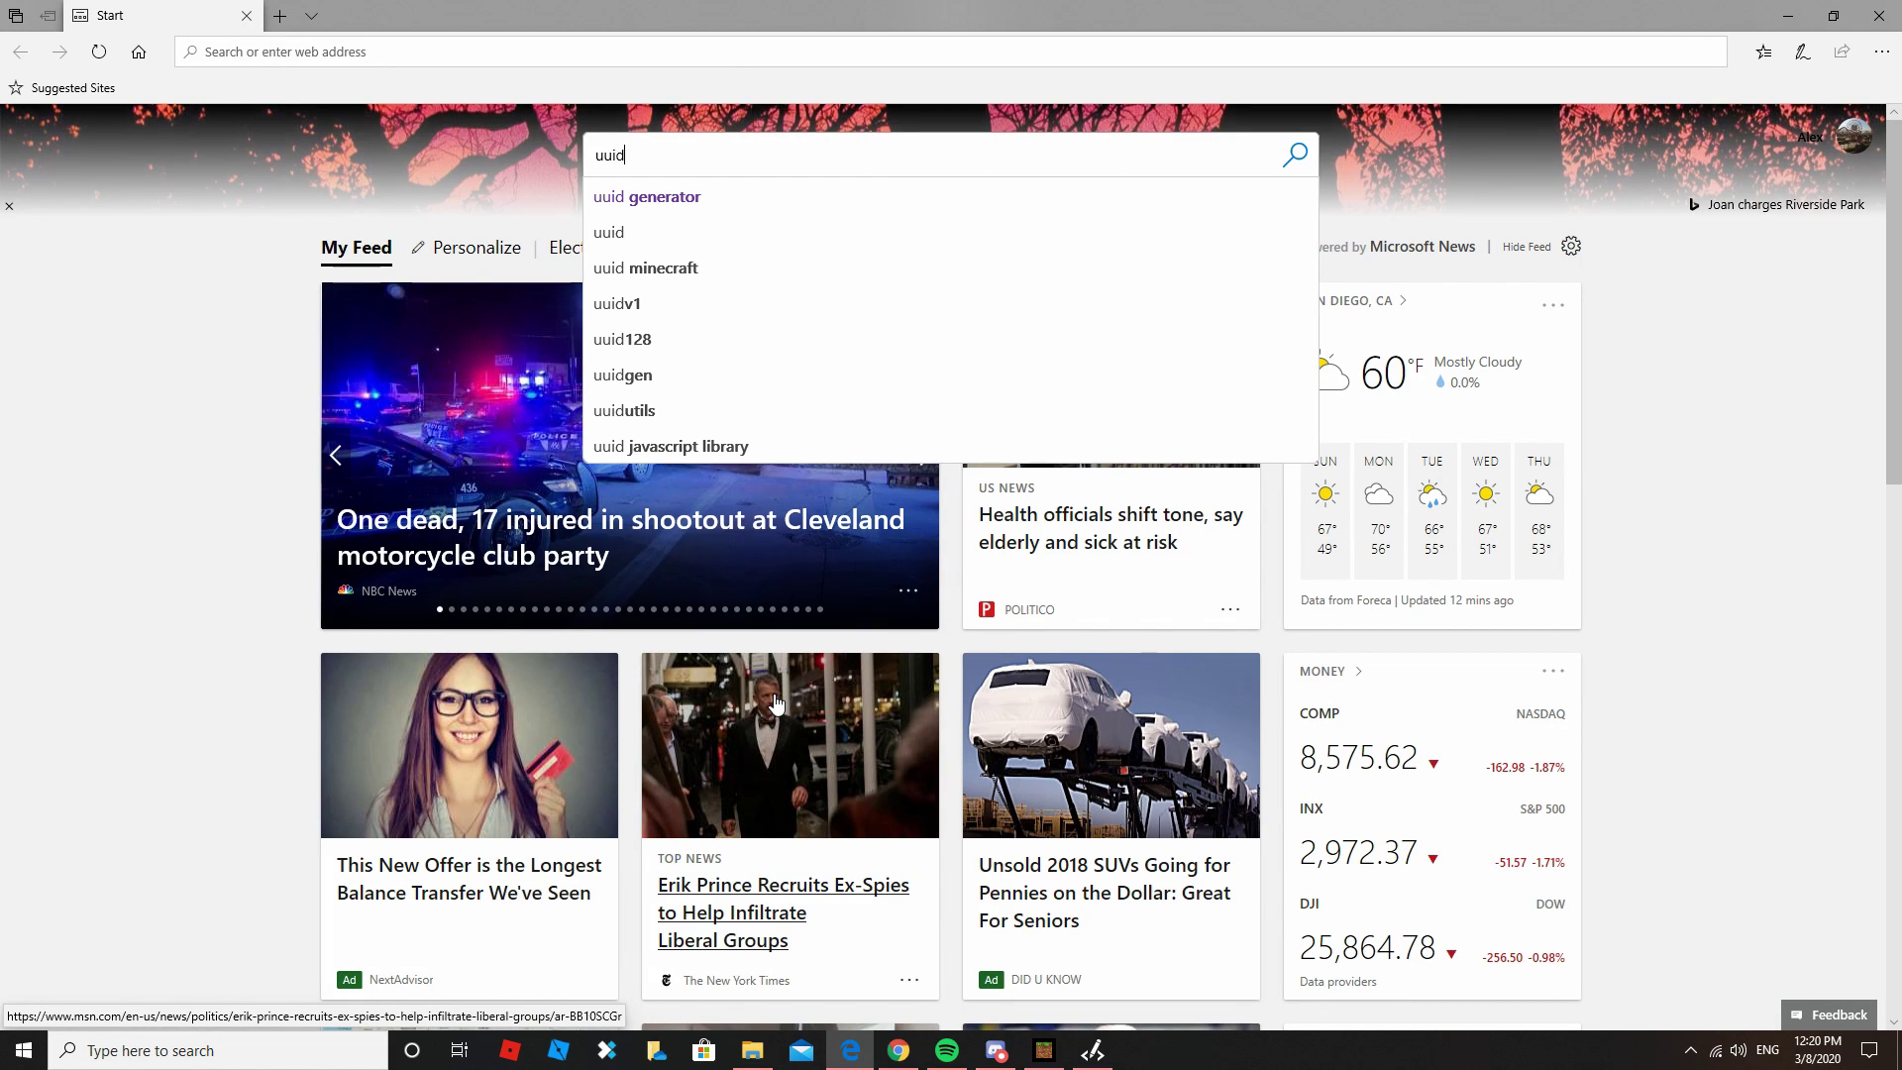
{"action": "left_click", "coordinate": [694, 197]}
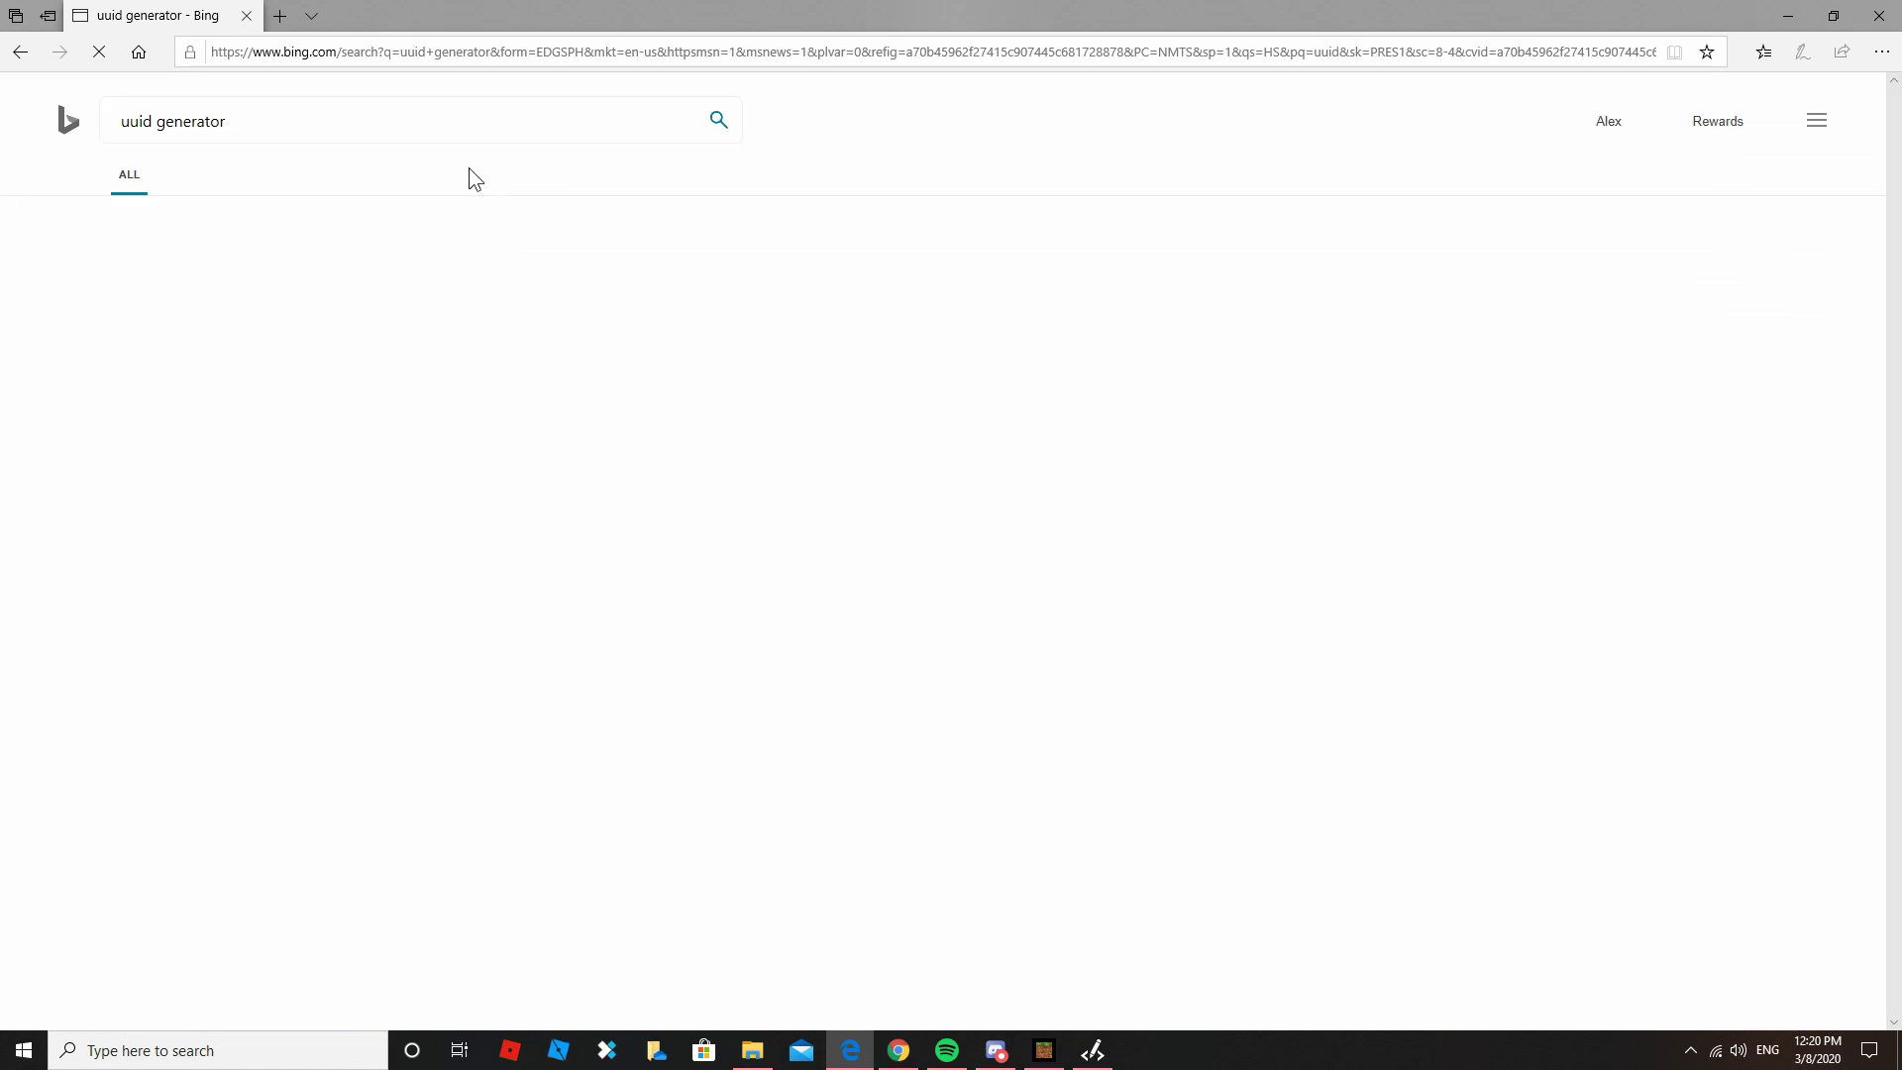
{"action": "left_click", "coordinate": [355, 266]}
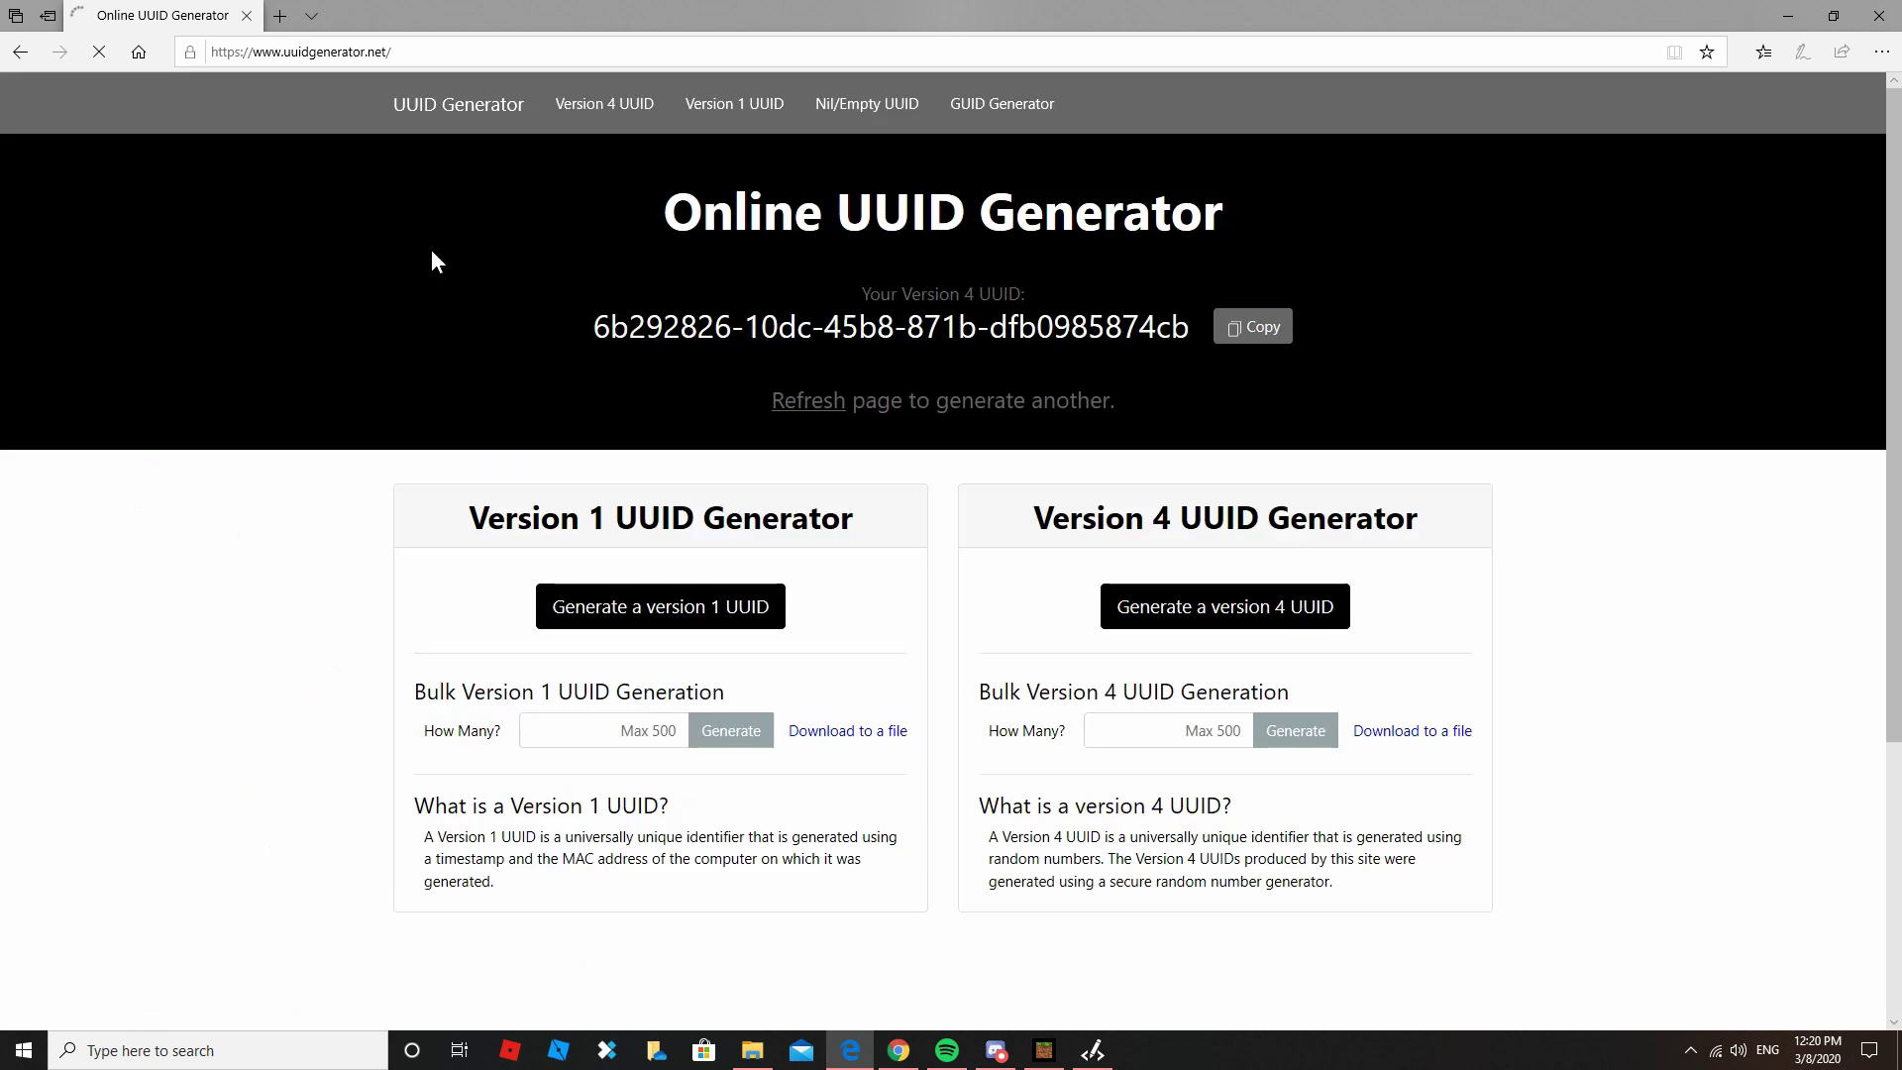
Copy the generated version 4 UUID and paste it over the header's uuid value in manifest.json in Code Writer
{"action": "left_click", "coordinate": [1253, 326]}
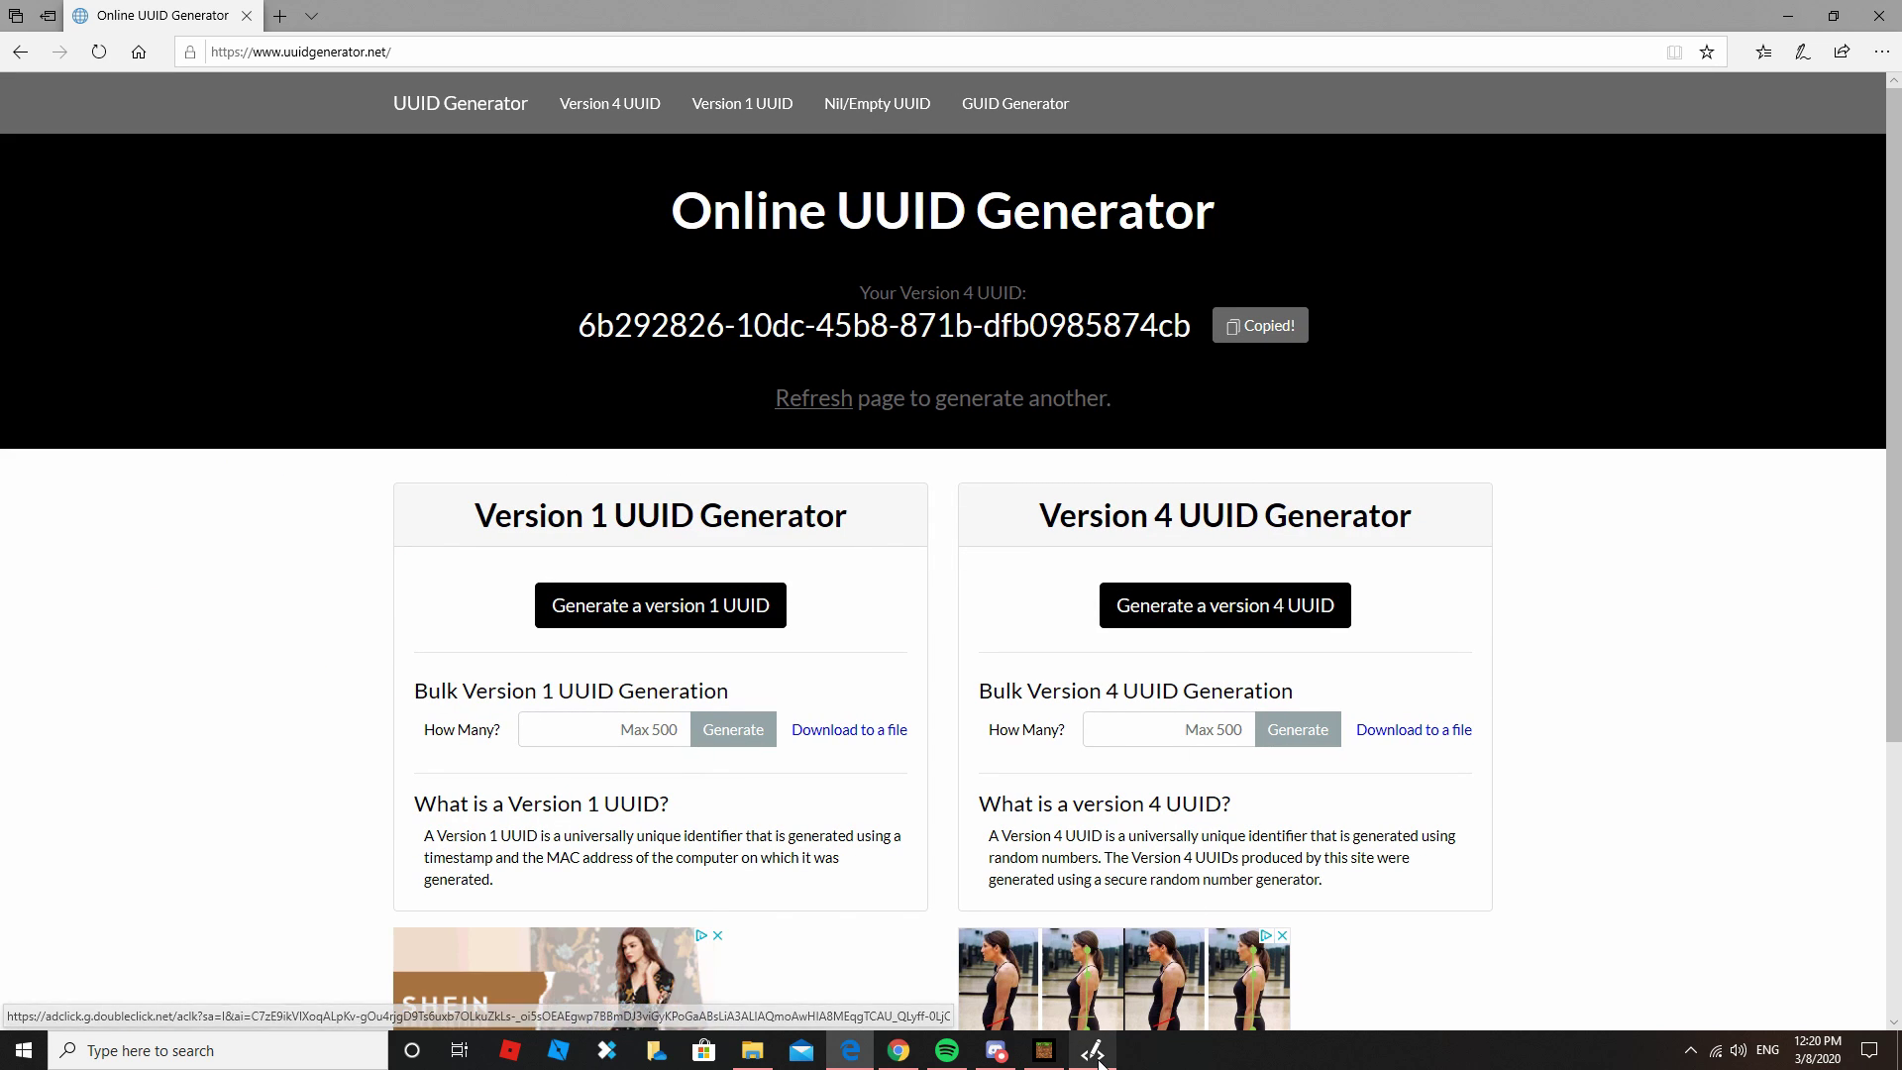
{"action": "left_click", "coordinate": [1094, 1051]}
{"action": "left_click_drag", "start_coordinate": [519, 163], "coordinate": [206, 168]}
{"action": "key", "text": "ctrl+v"}
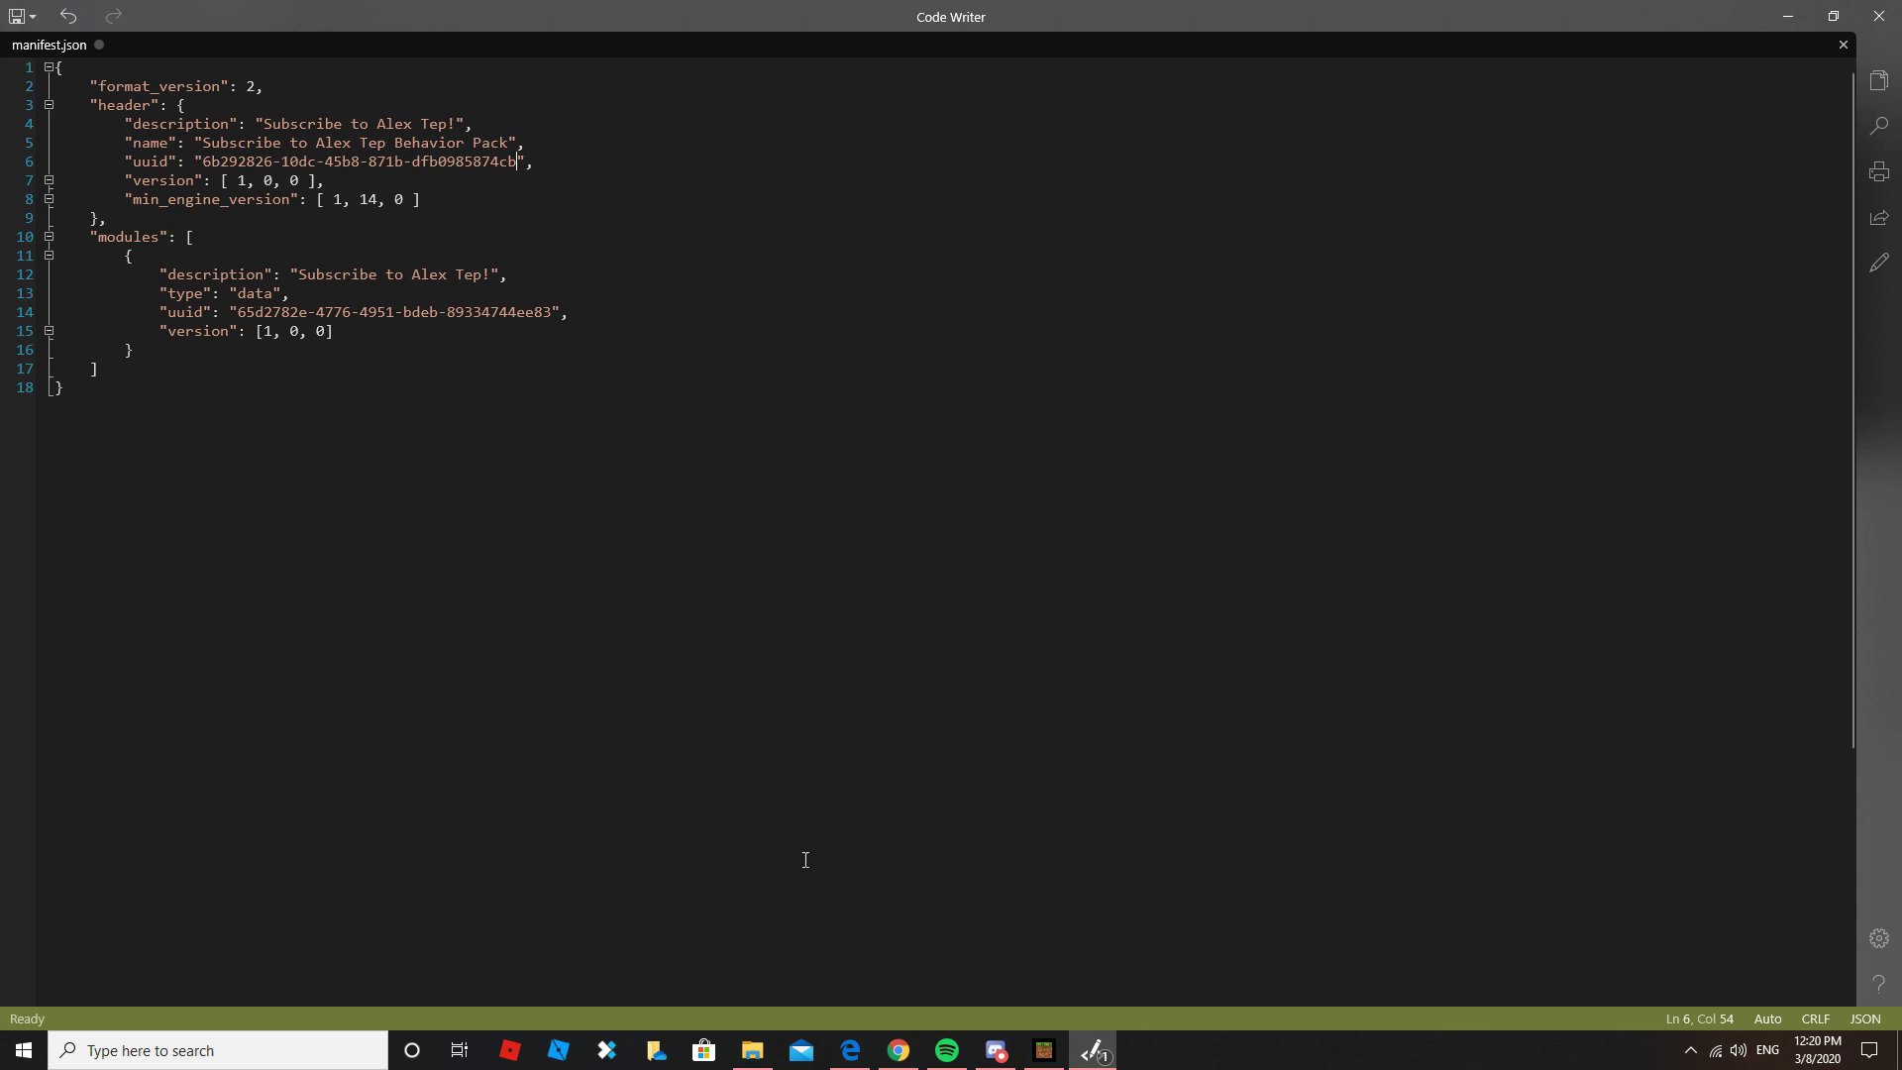
Generate a second version 4 UUID in Edge, copy it and replace the uuid value in the modules section of manifest.json with it
{"action": "left_click", "coordinate": [850, 1050]}
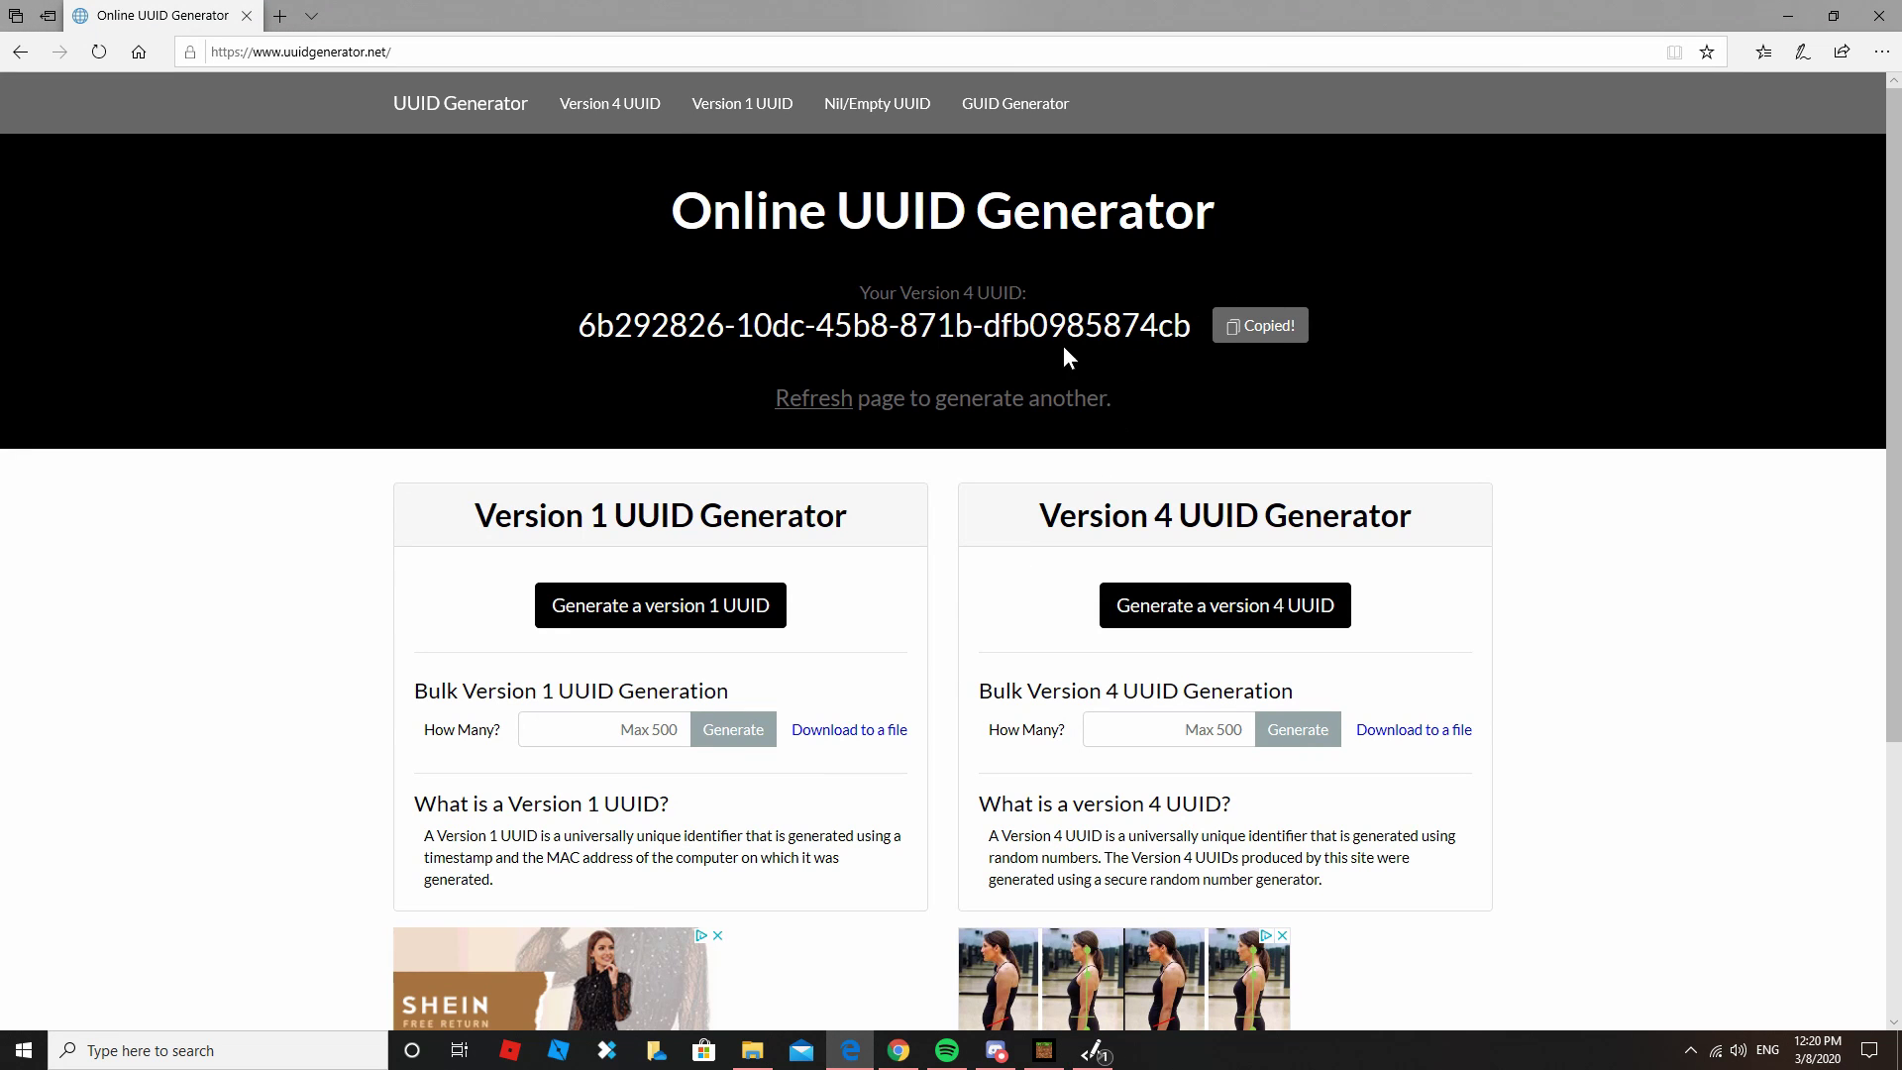
{"action": "left_click", "coordinate": [99, 52]}
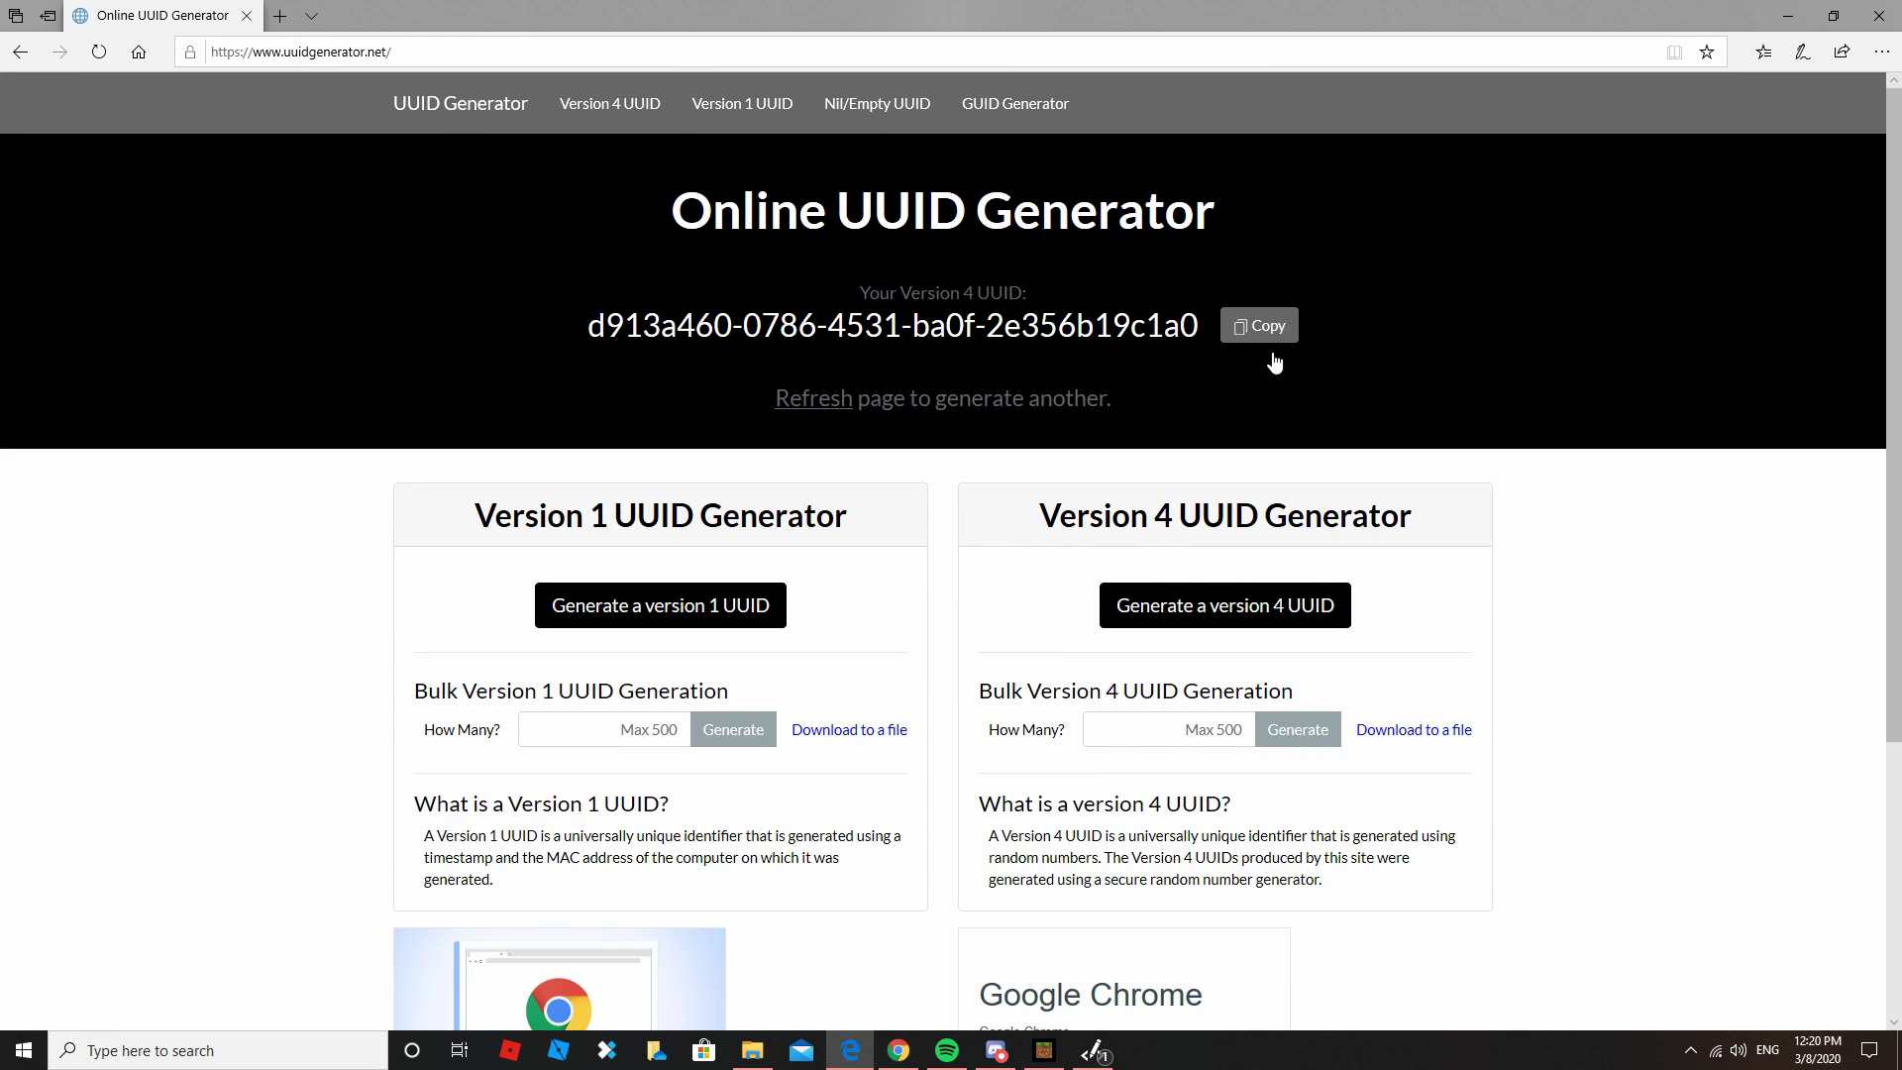
{"action": "left_click", "coordinate": [1260, 326]}
{"action": "left_click", "coordinate": [1094, 1050]}
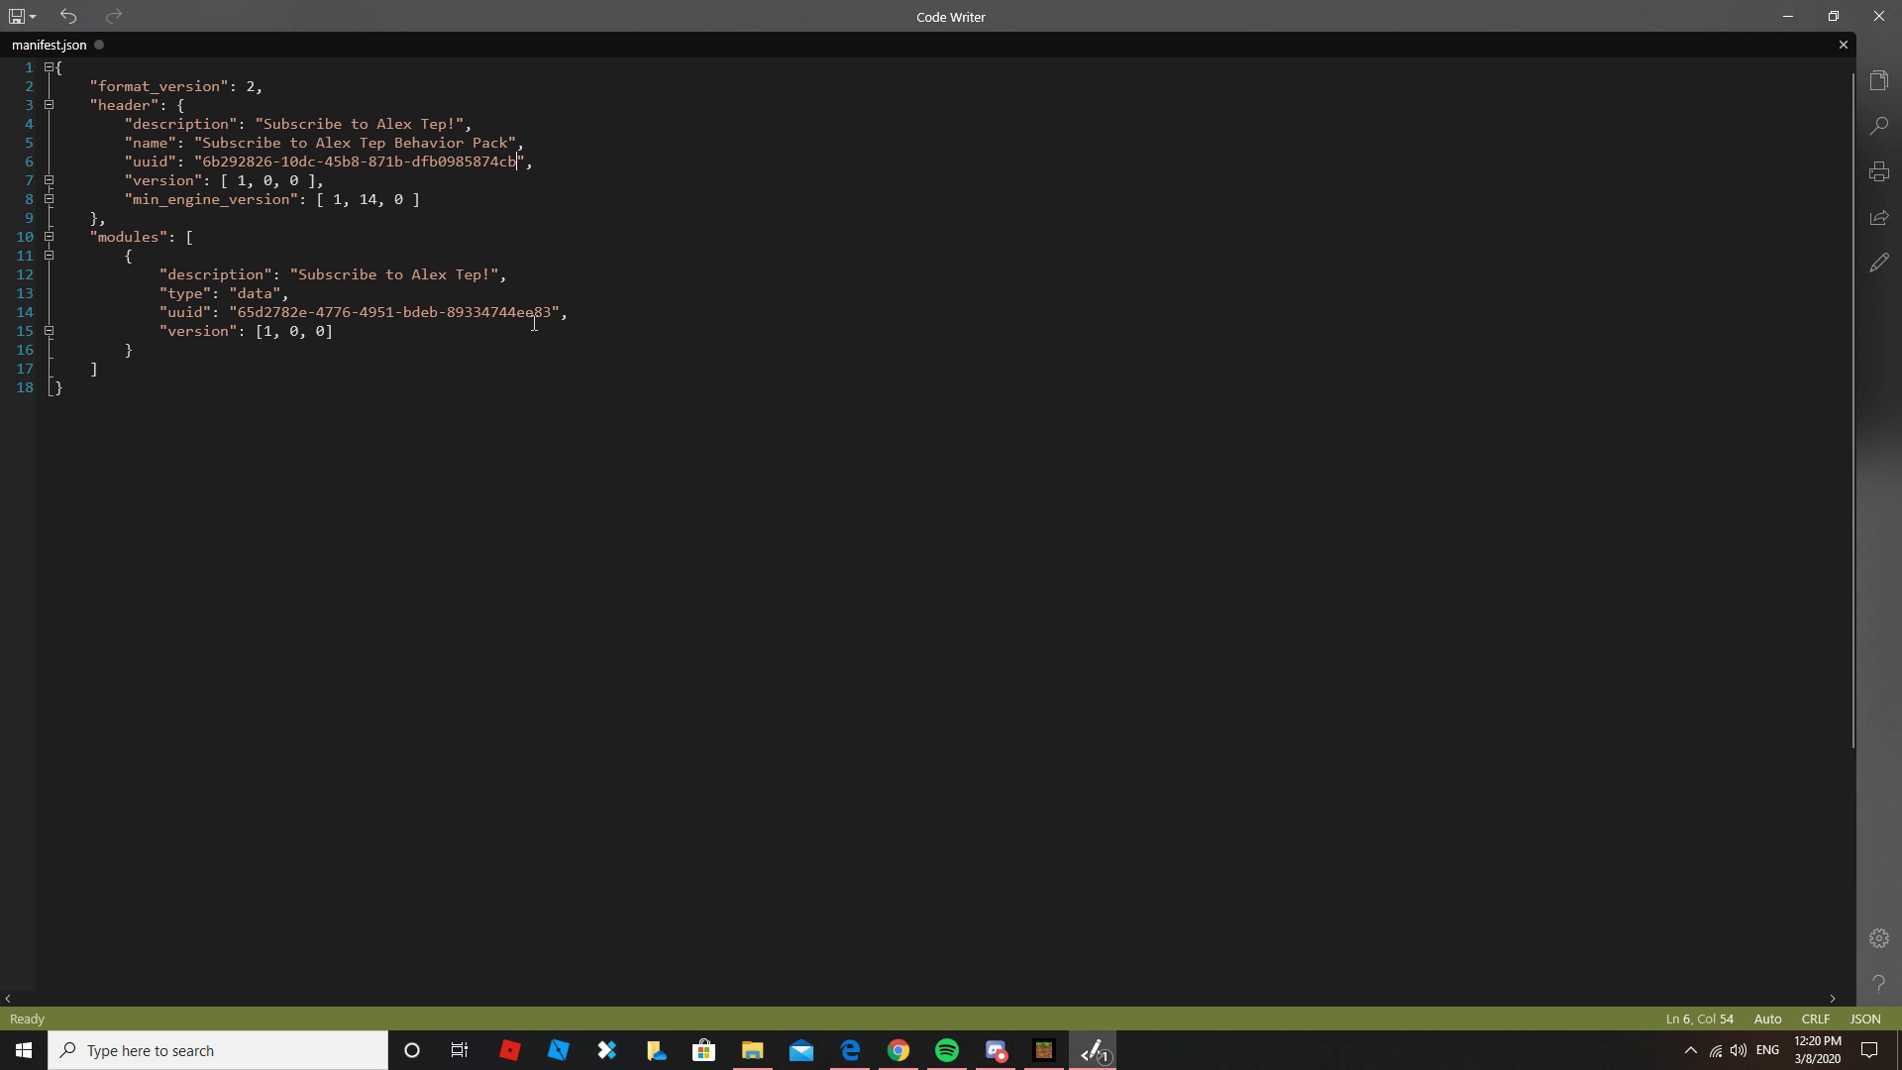
{"action": "left_click_drag", "start_coordinate": [553, 311], "coordinate": [235, 311]}
{"action": "key", "text": "ctrl+v"}
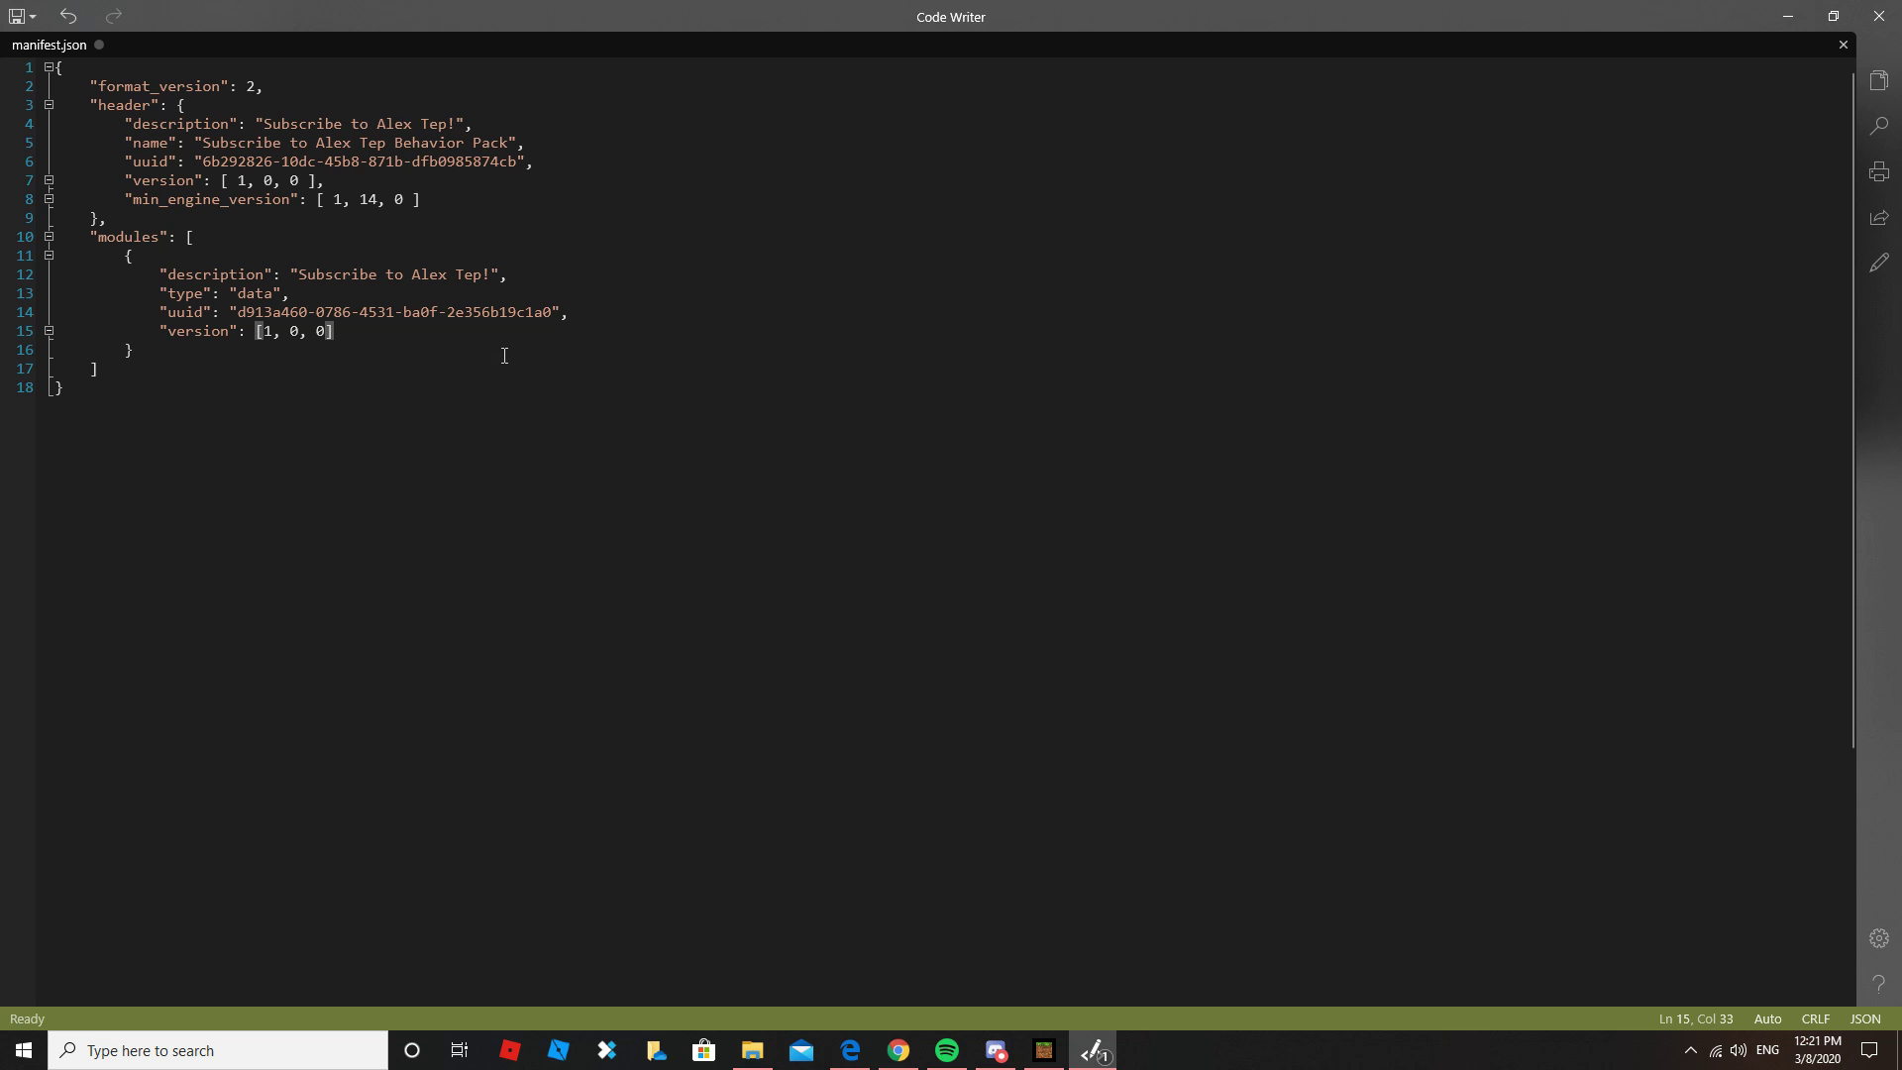
{"action": "left_click", "coordinate": [412, 355]}
{"action": "left_click", "coordinate": [398, 369]}
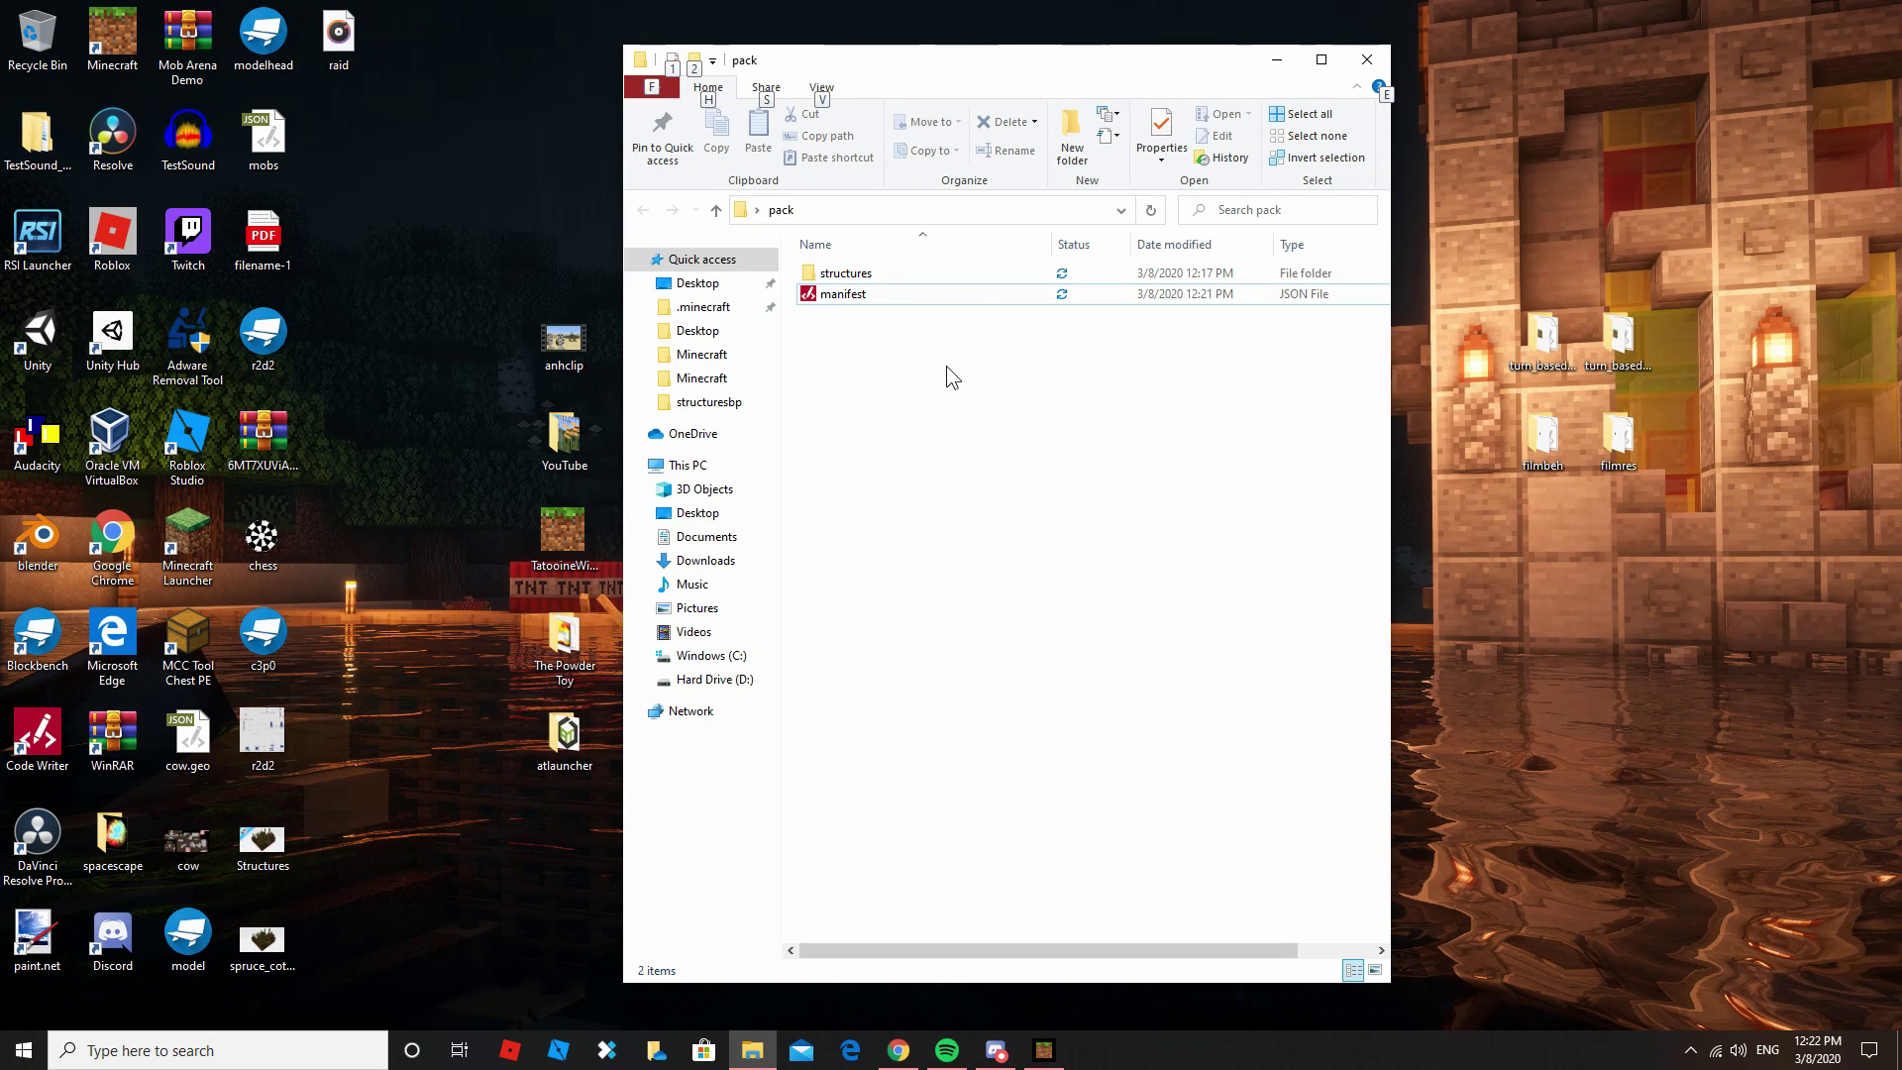
Move the pack window aside, examine the contents of the structuresbp folder on the desktop and close that folder again
{"action": "left_click_drag", "start_coordinate": [849, 355], "coordinate": [1347, 865]}
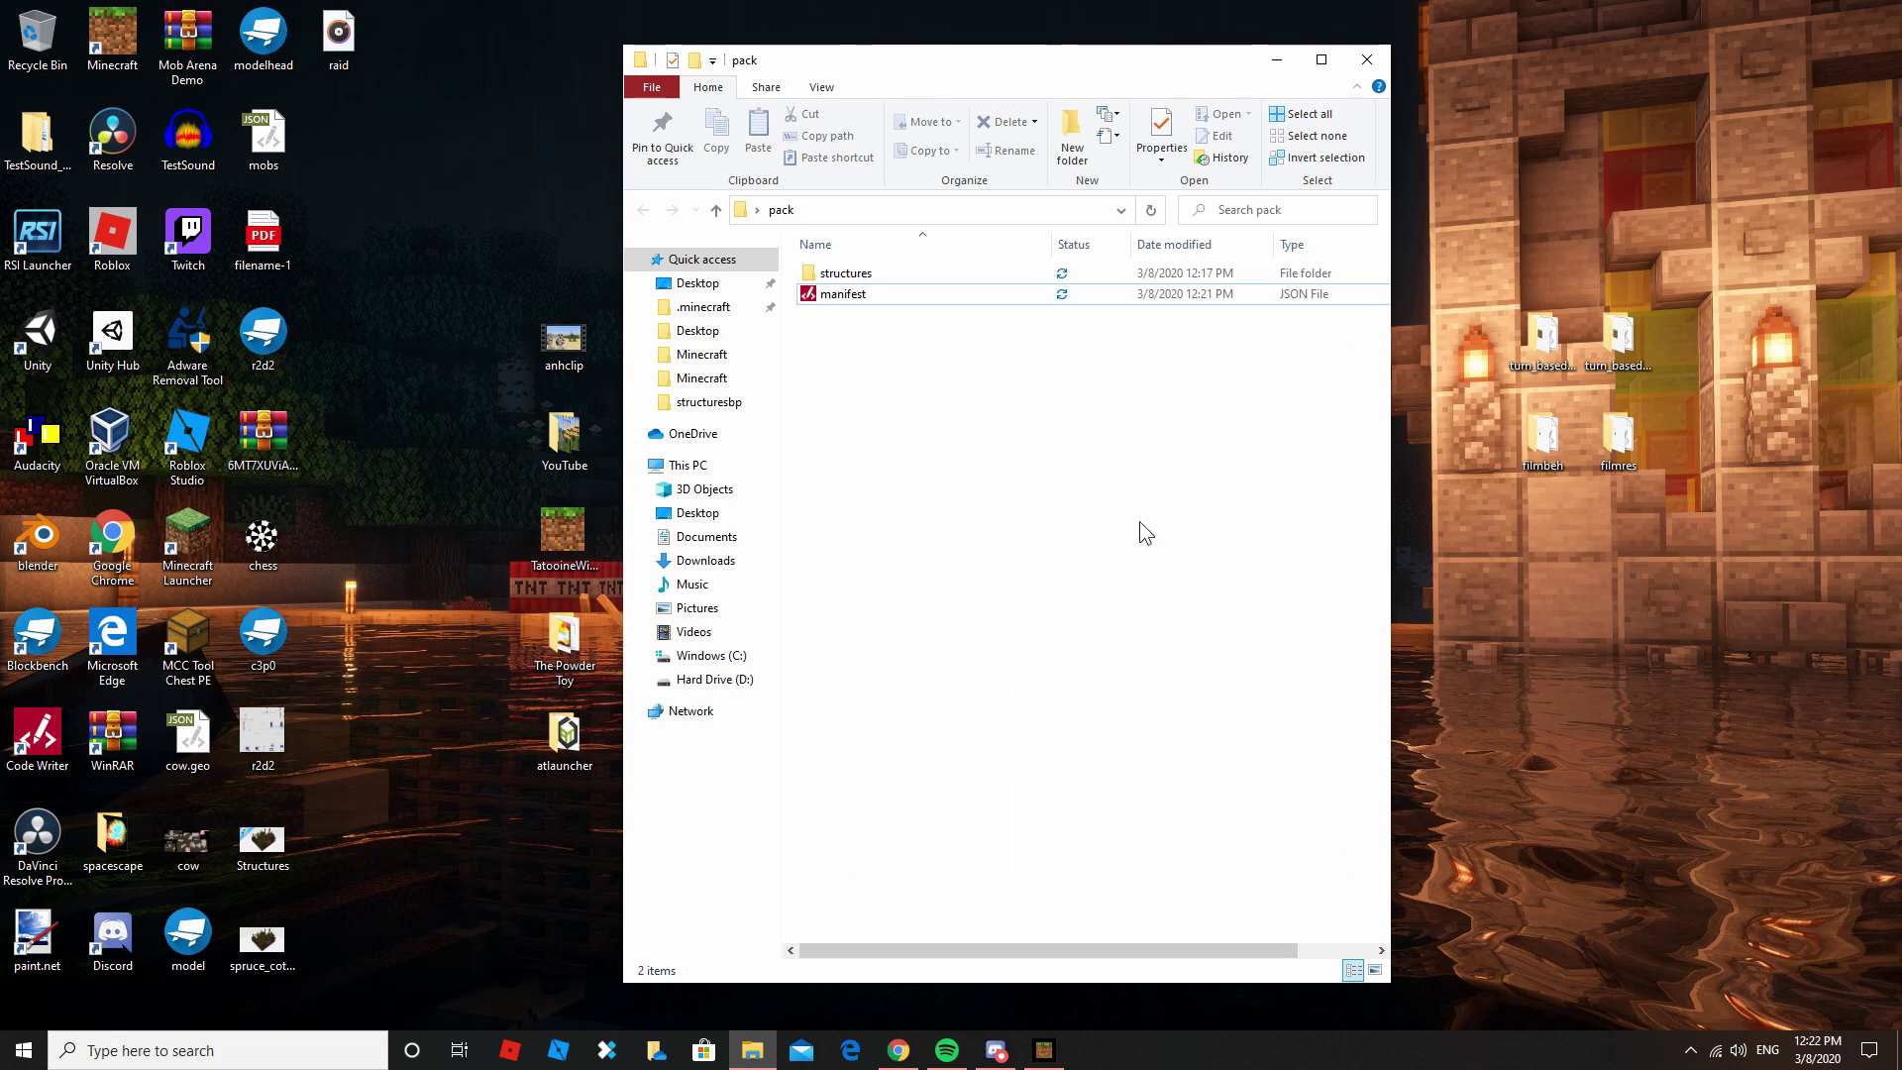
{"action": "left_click_drag", "start_coordinate": [1055, 59], "coordinate": [1495, 49]}
{"action": "double_click", "coordinate": [866, 644]}
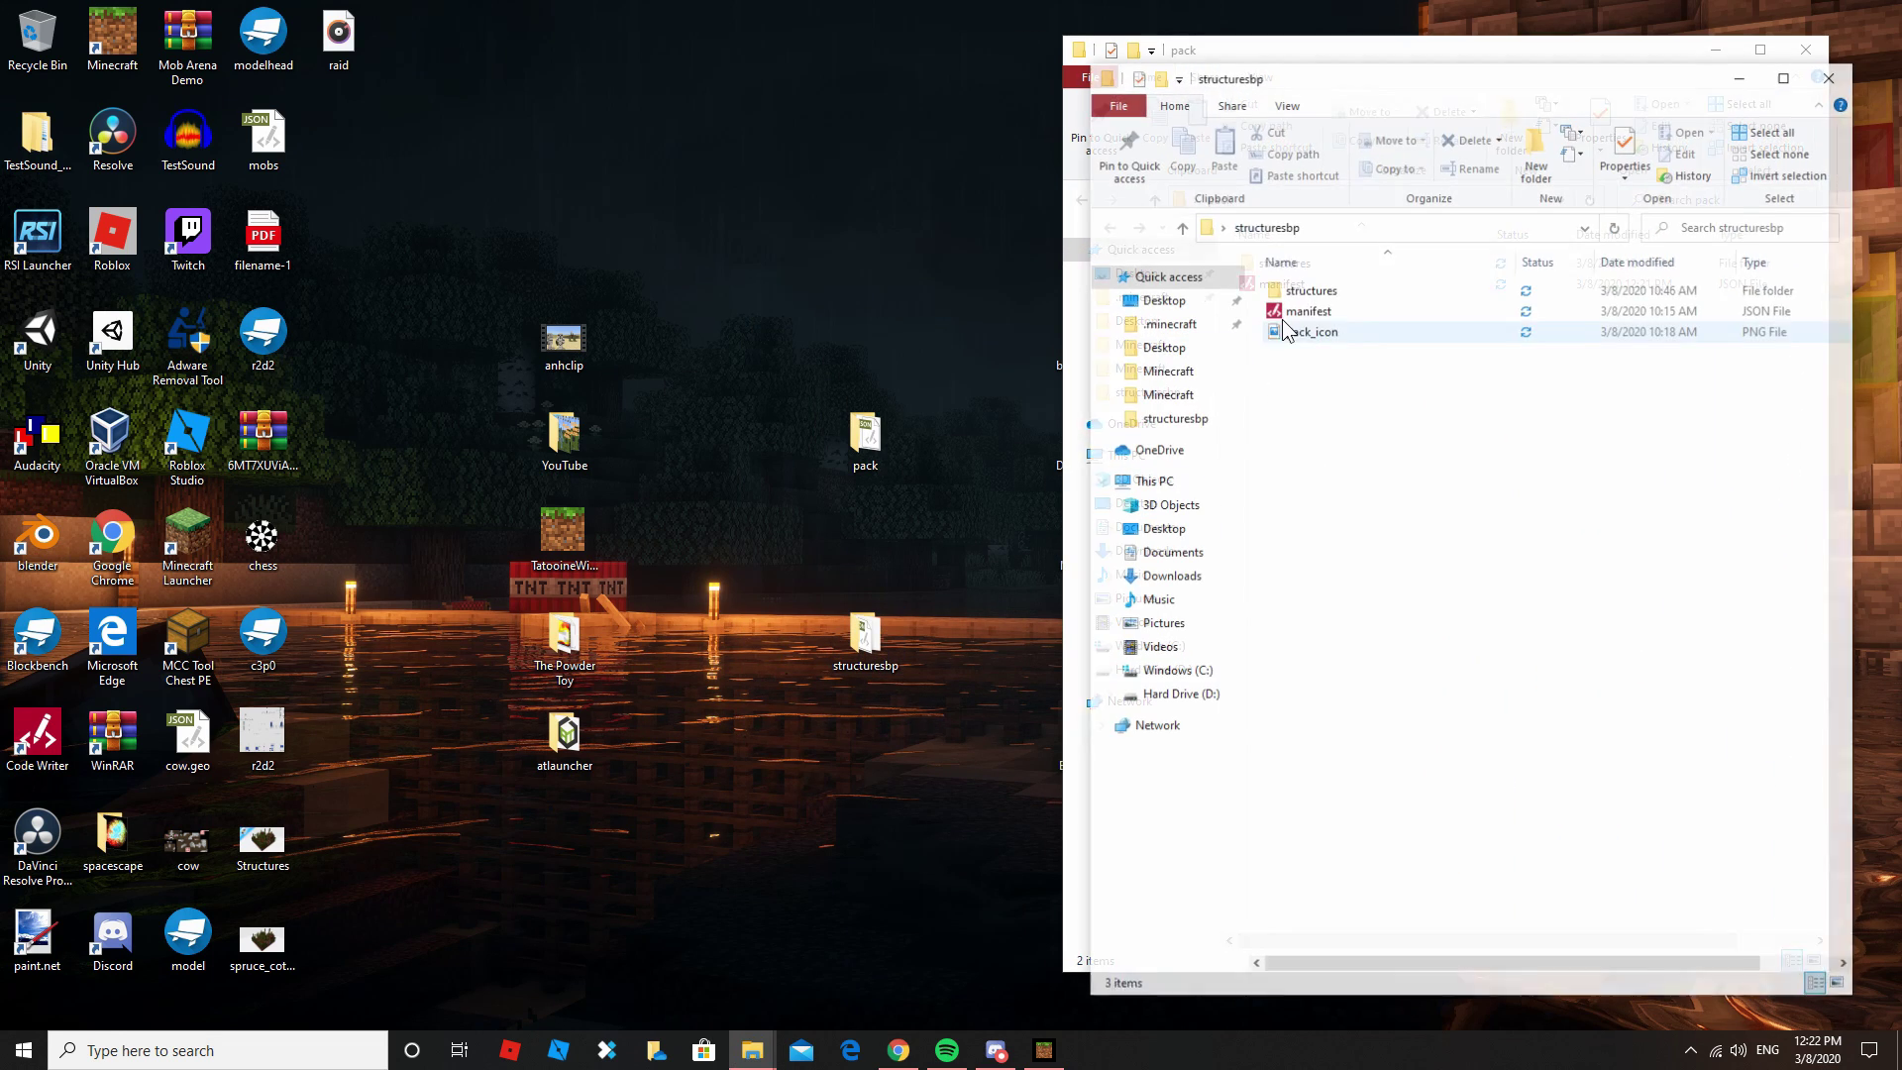
{"action": "left_click", "coordinate": [1832, 76]}
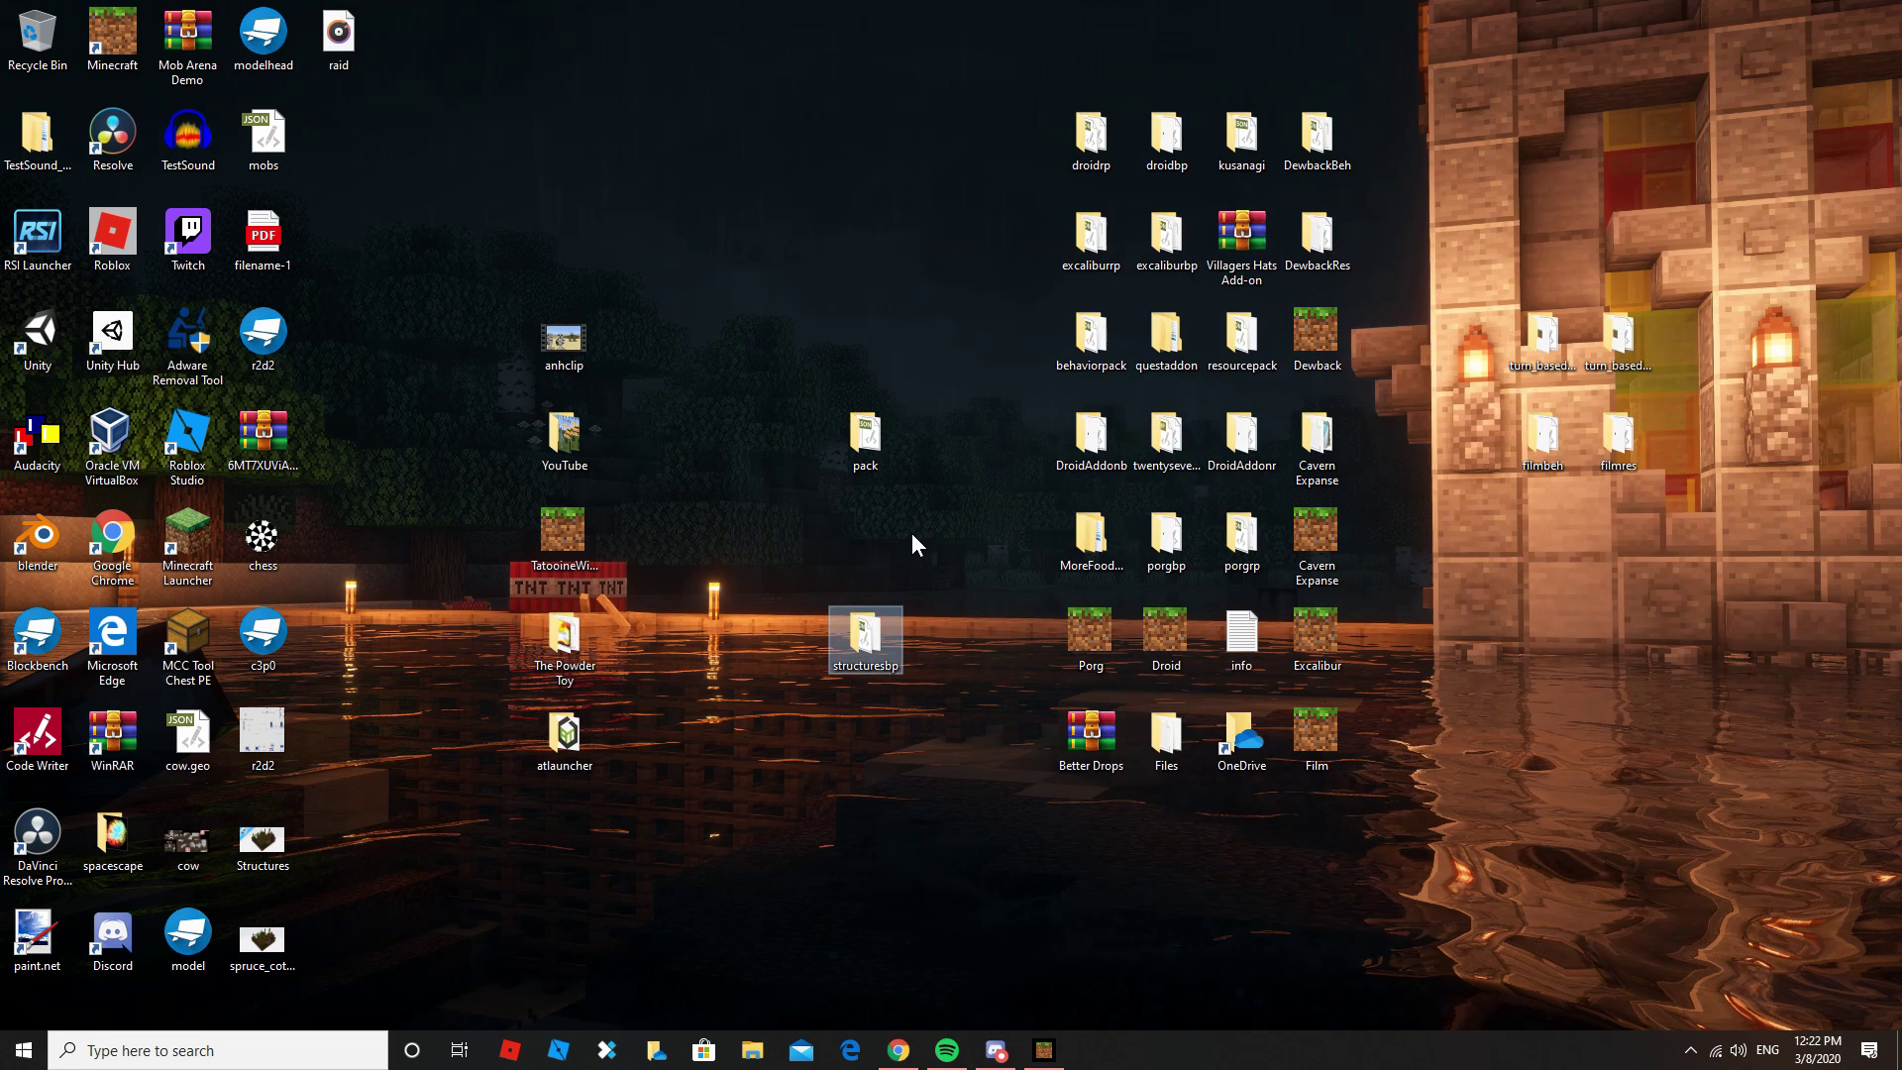
Close the pack window and compress the desktop's pack folder into a ZIP-format archive named pack.mcpack
{"action": "left_click", "coordinate": [911, 532]}
{"action": "left_click_drag", "start_coordinate": [881, 335], "coordinate": [881, 337]}
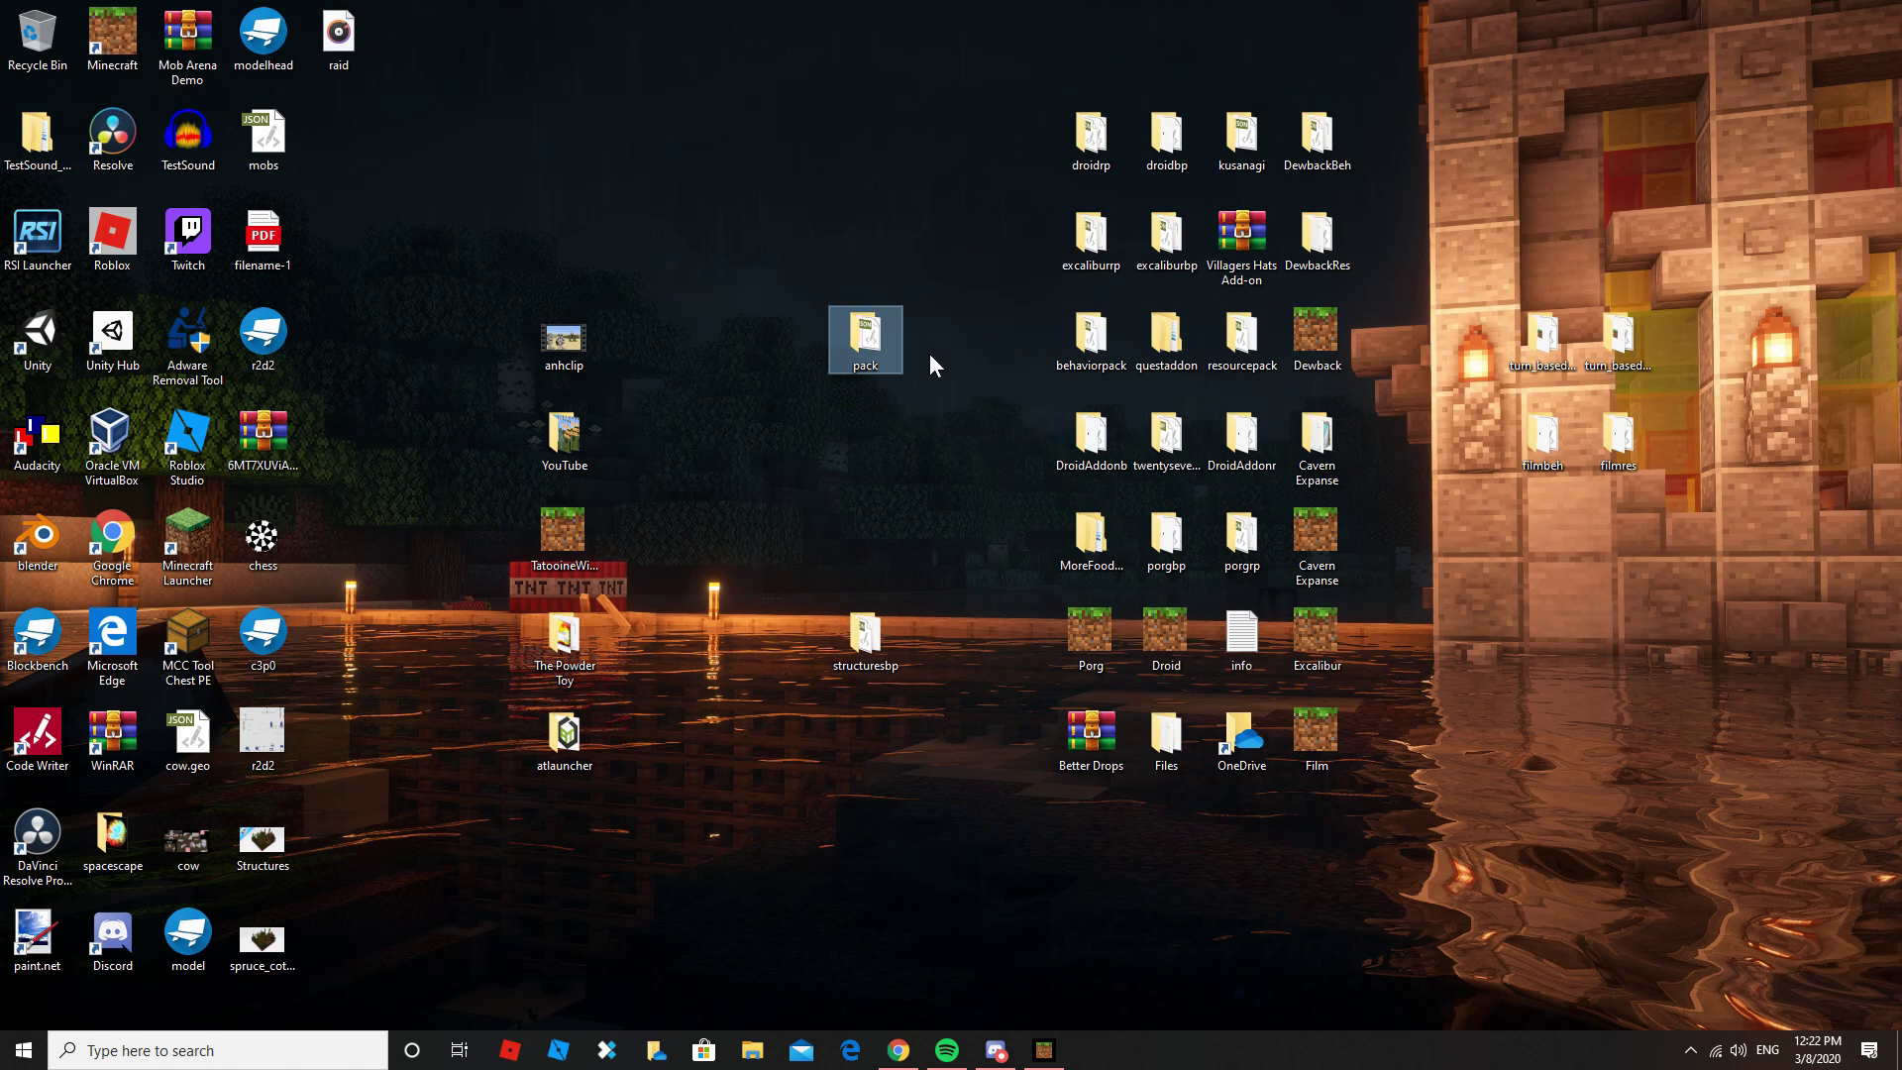
{"action": "right_click", "coordinate": [865, 337]}
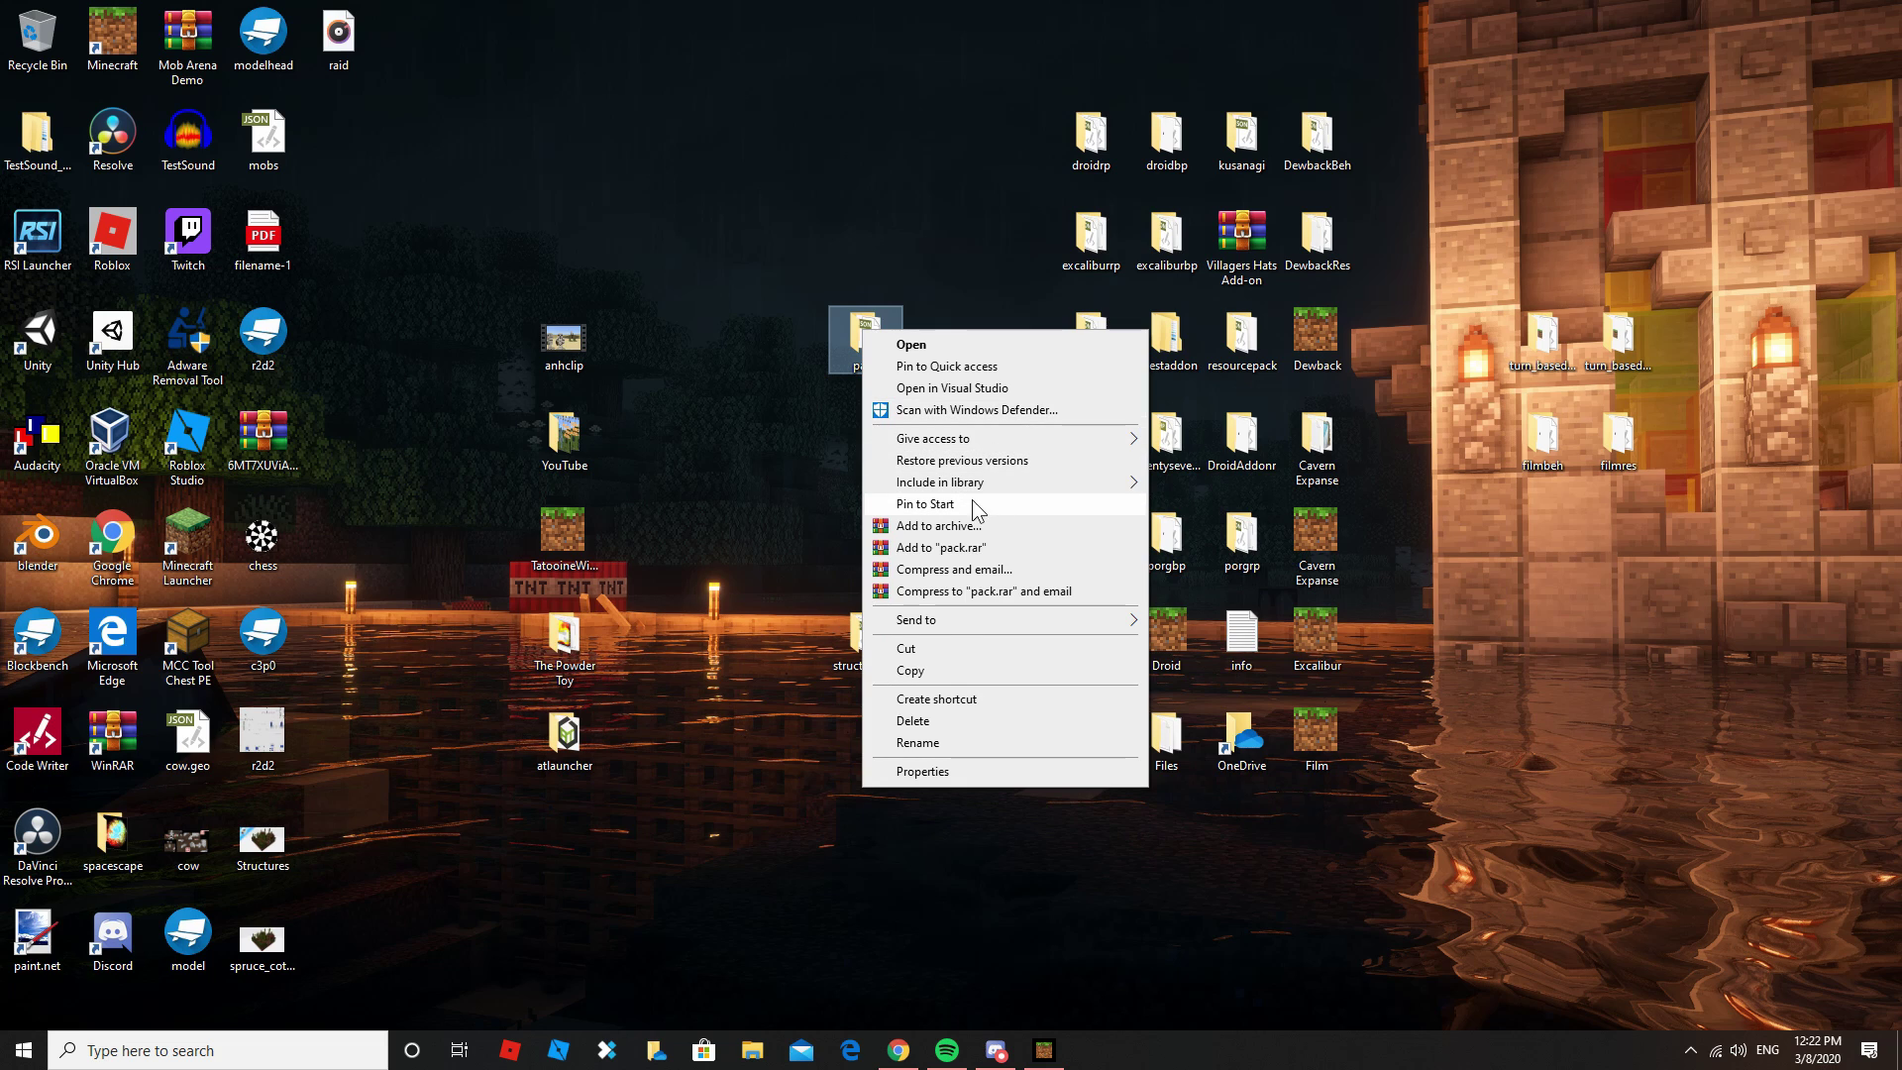
{"action": "left_click", "coordinate": [967, 532]}
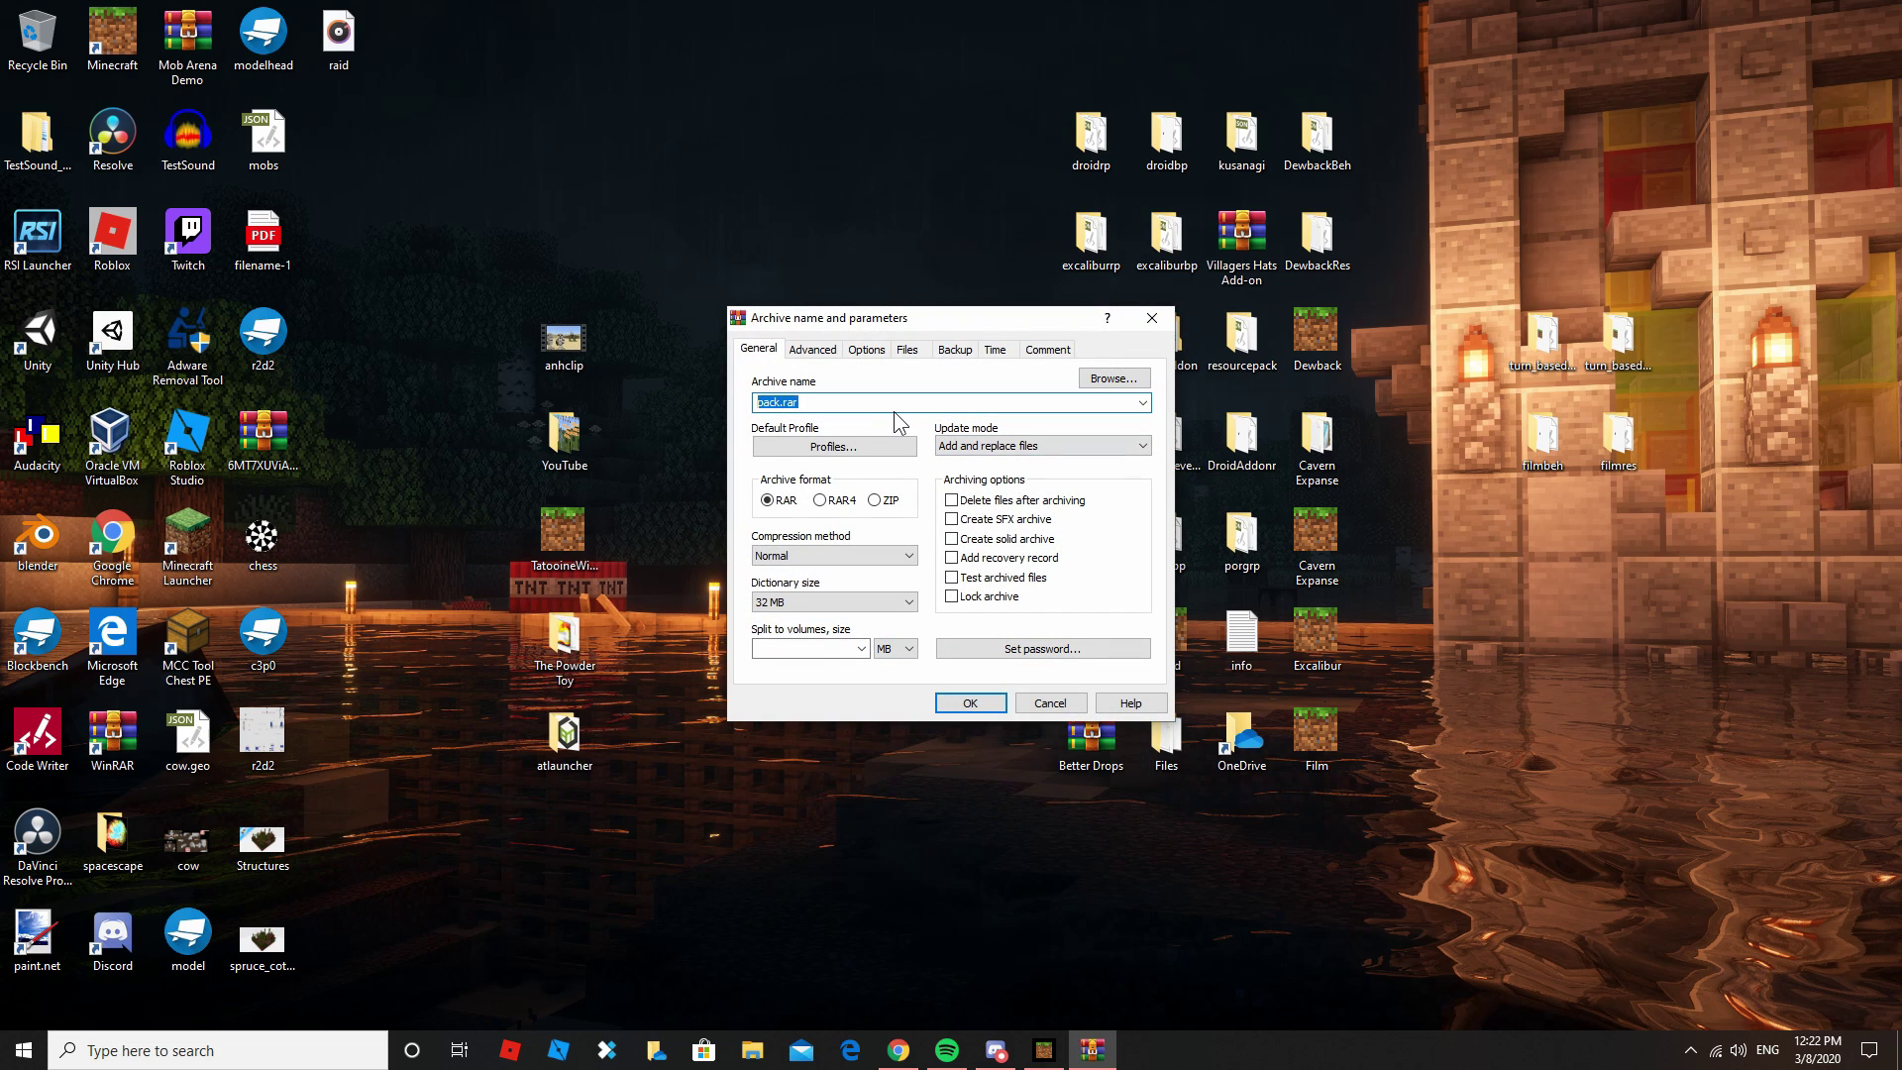
{"action": "type", "text": "pack"}
{"action": "left_click", "coordinate": [873, 501]}
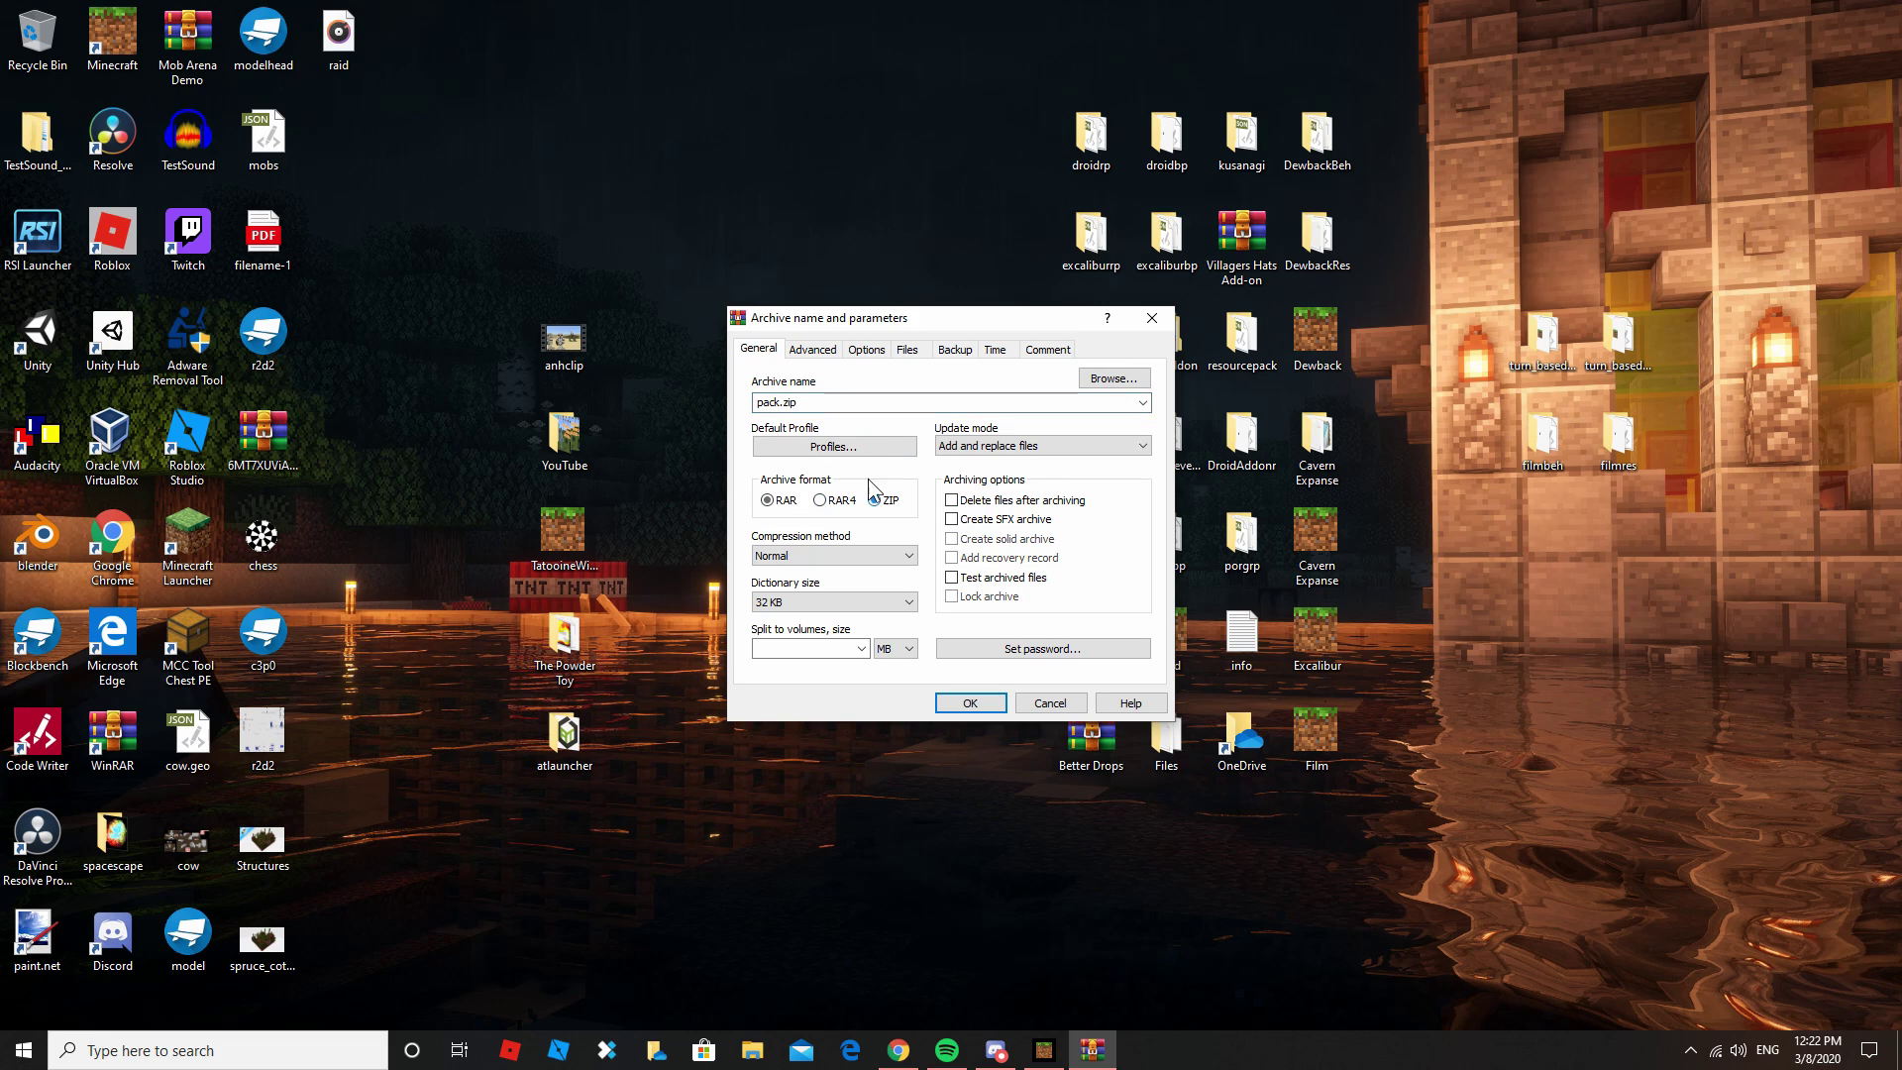
{"action": "left_click", "coordinate": [783, 402]}
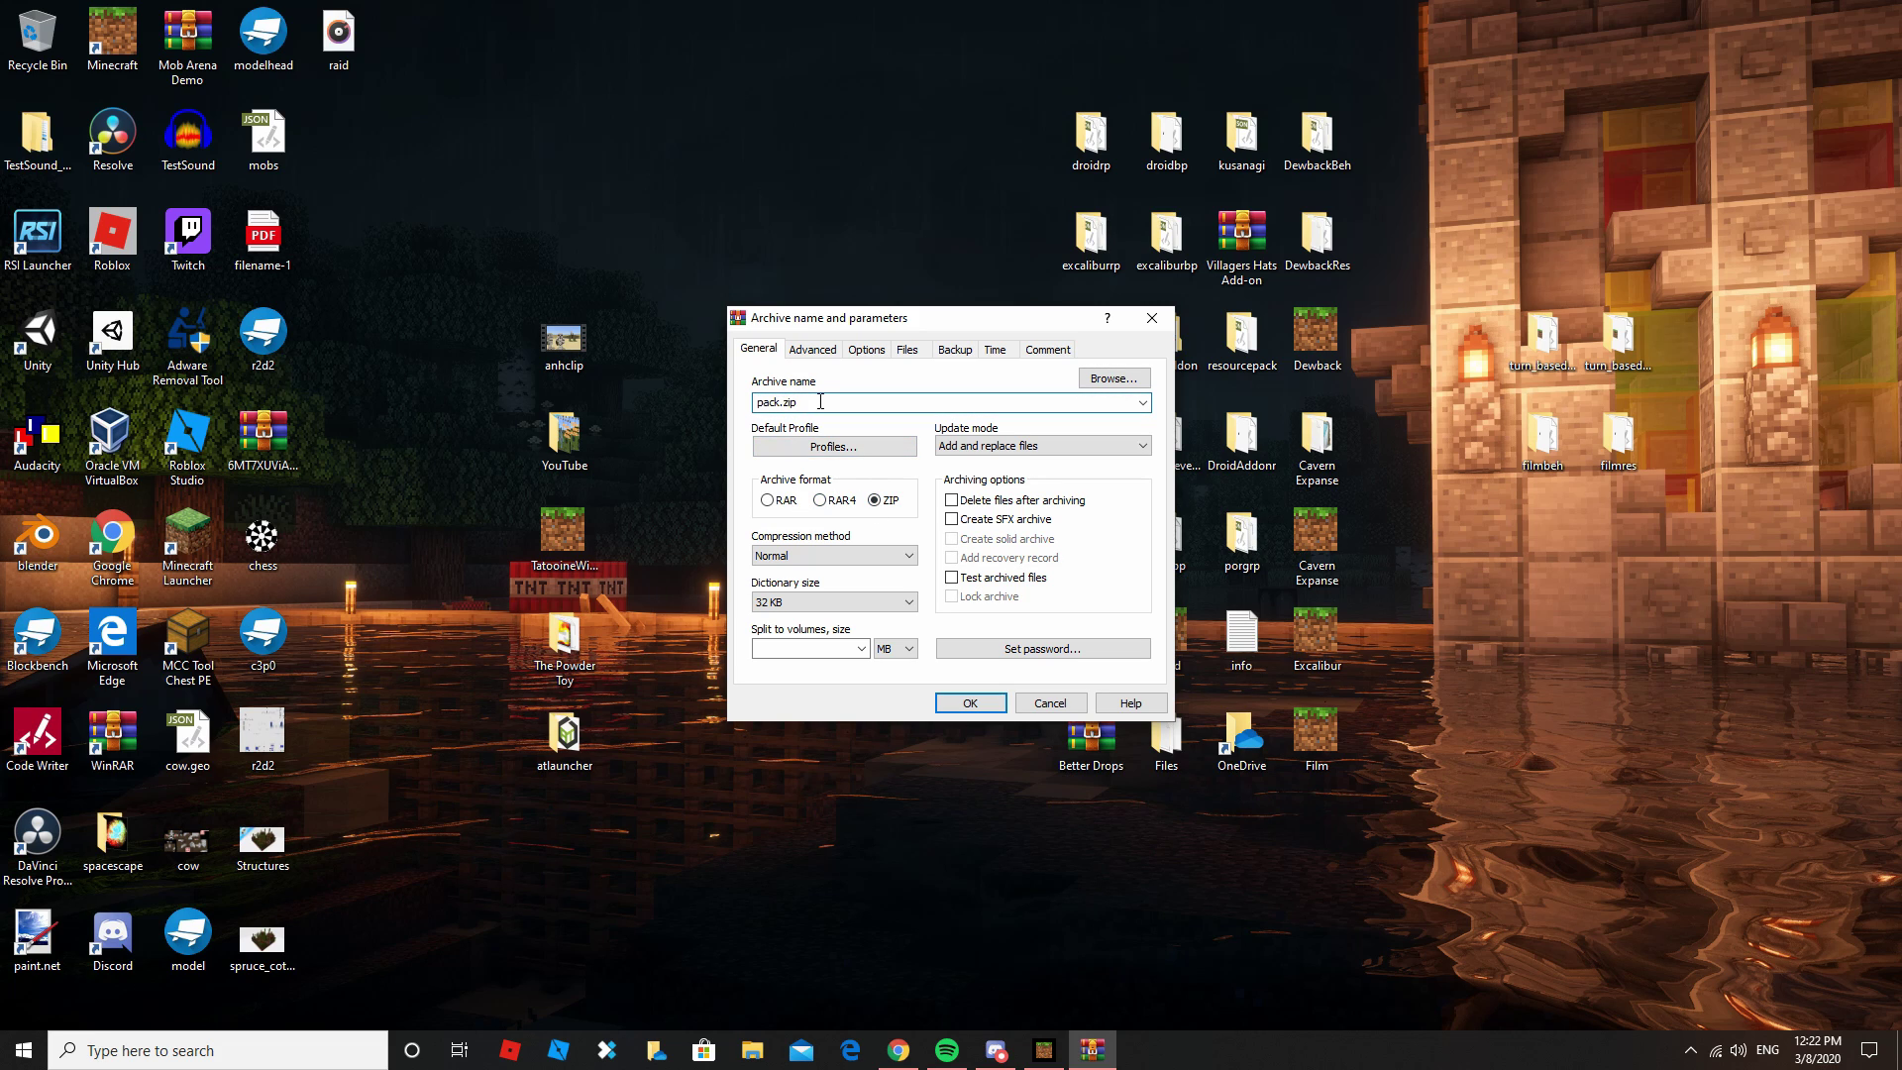
{"action": "type", "text": "mcpack"}
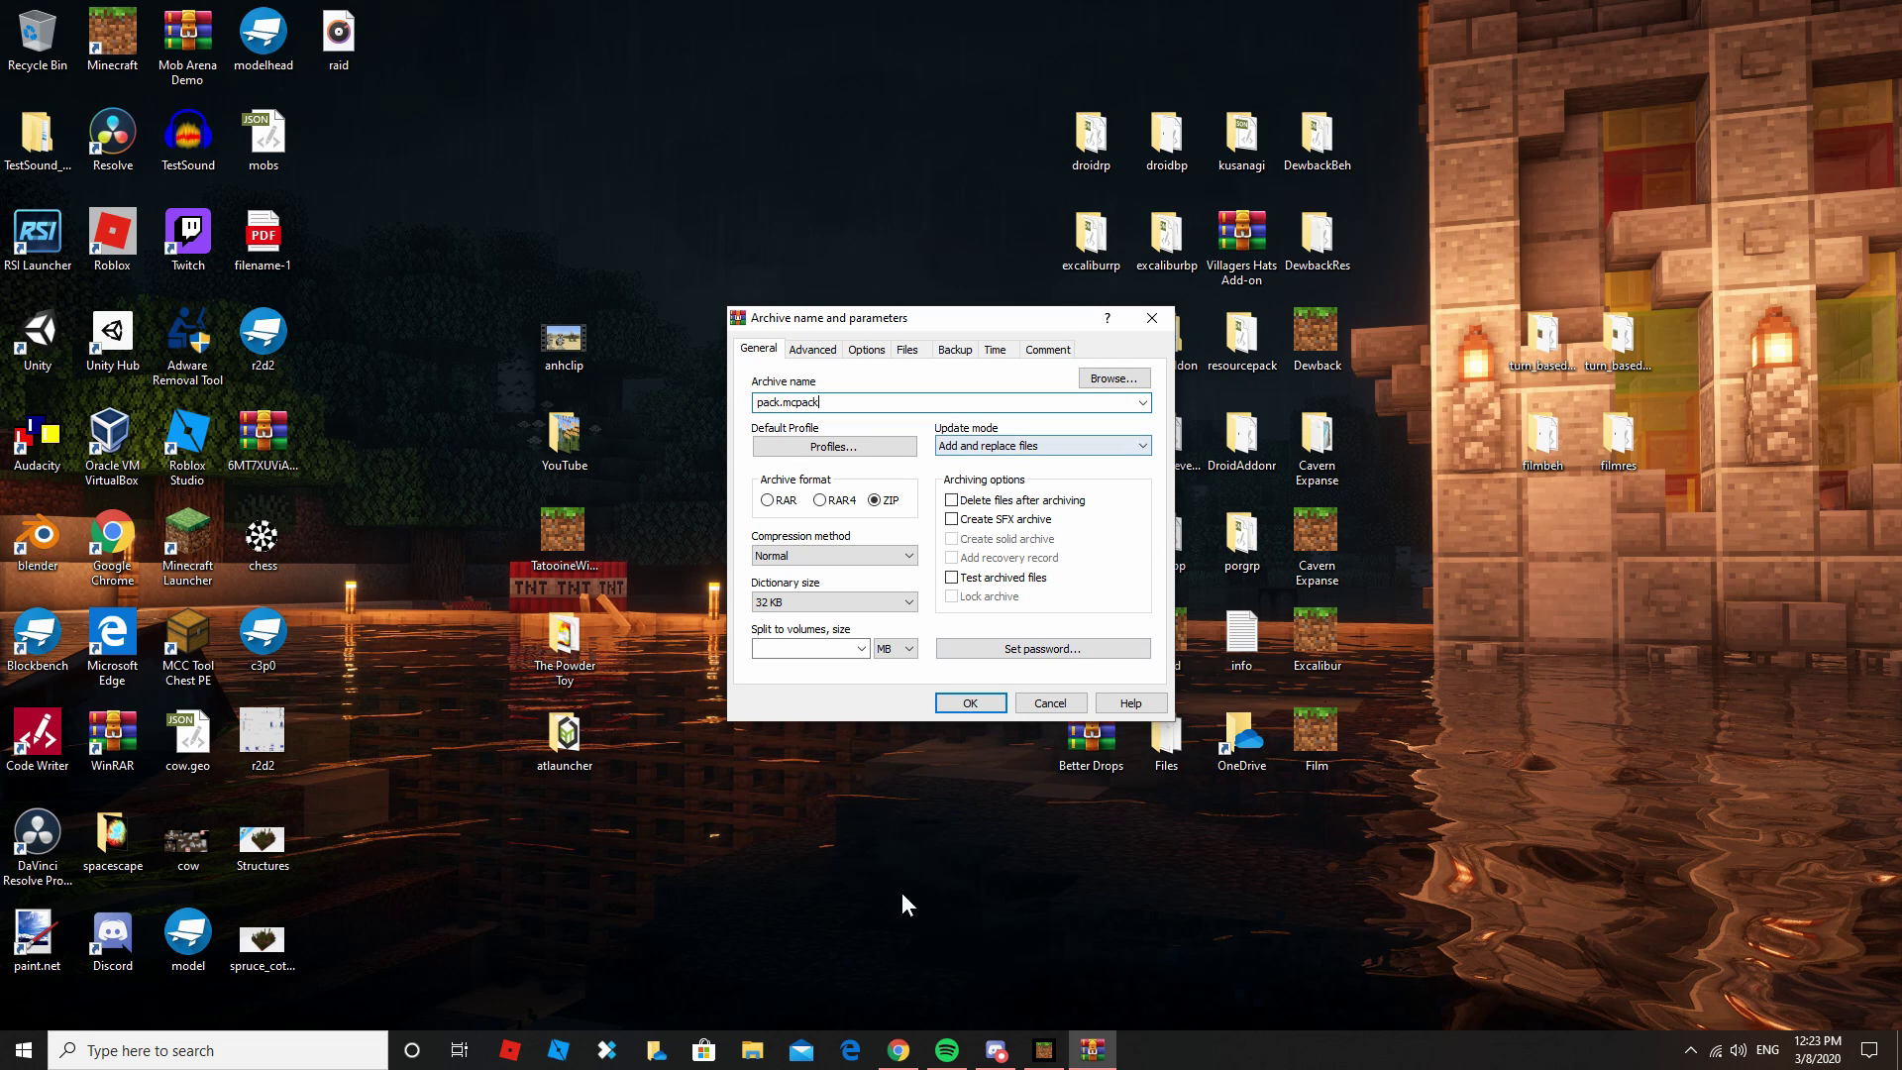
{"action": "left_click", "coordinate": [970, 702]}
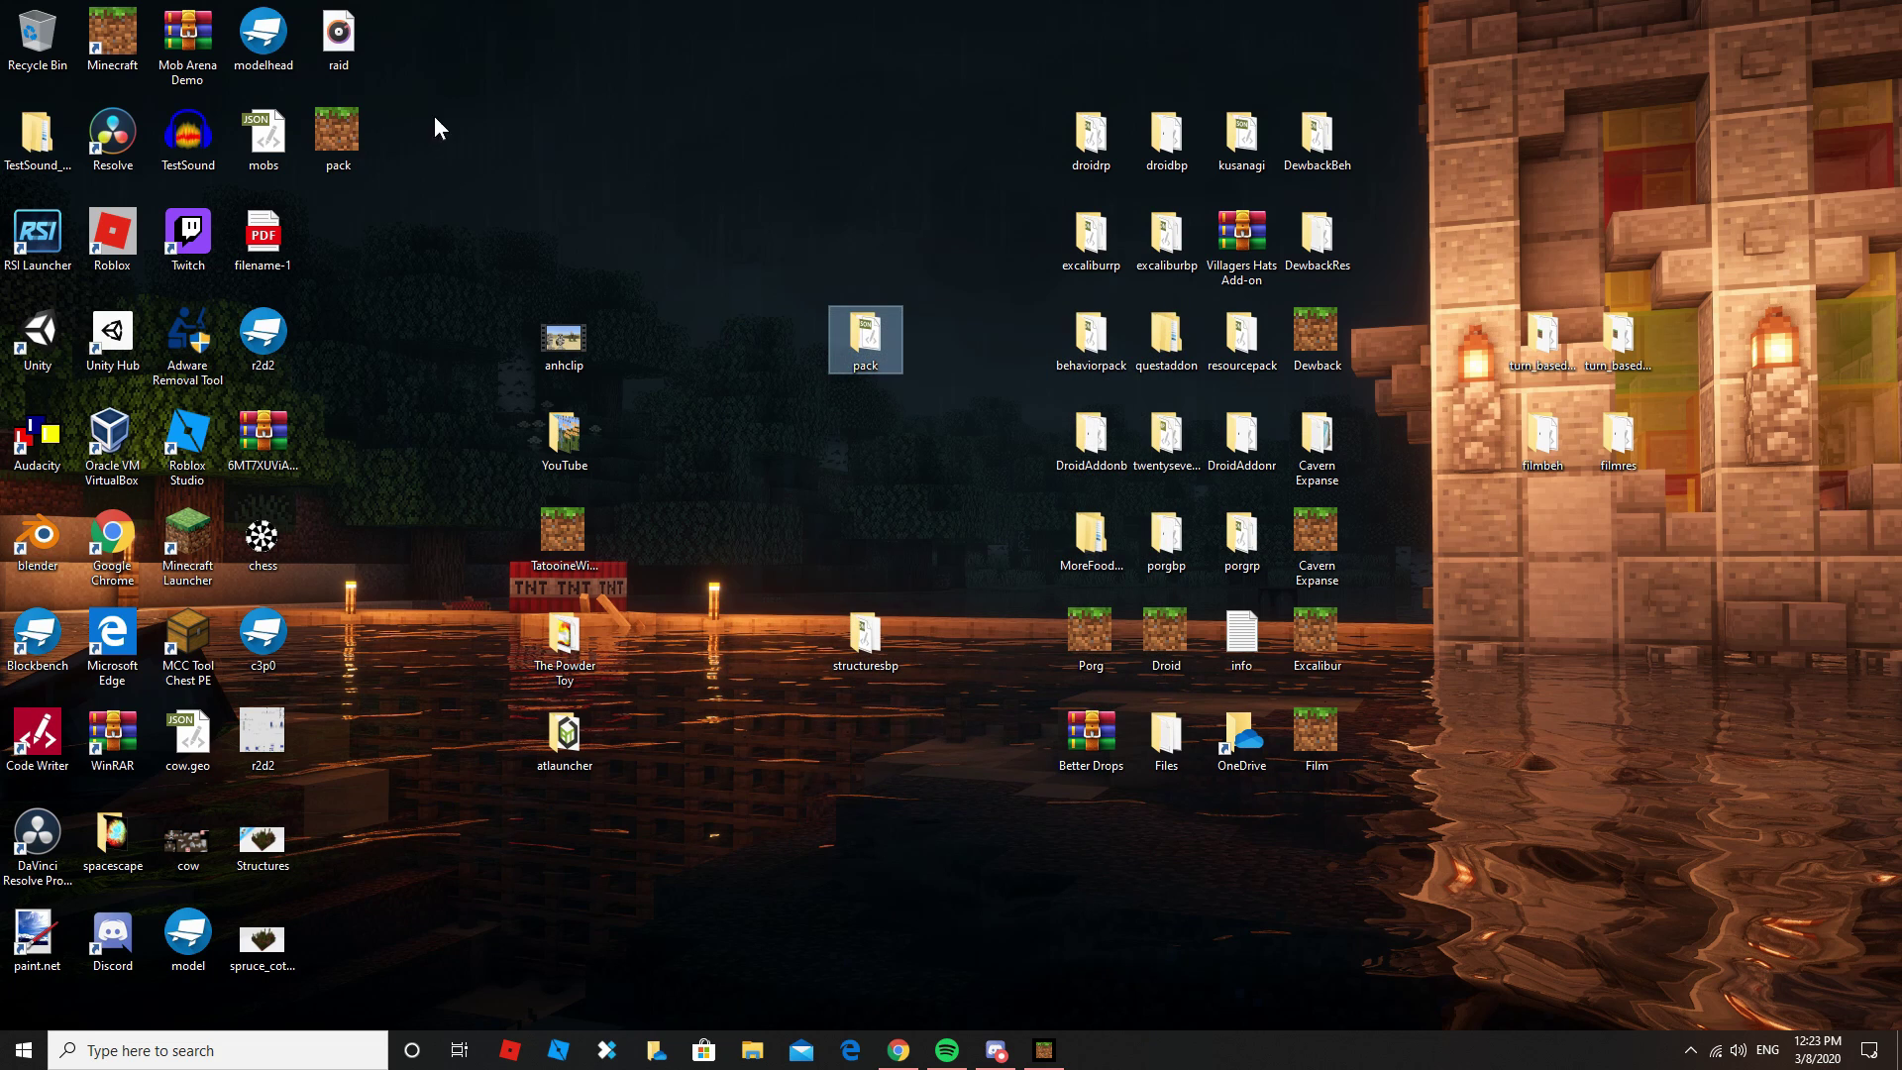
Place pack.mcpack beneath the pack folder on the desktop, import it into Minecraft, and save and quit the open world
{"action": "left_click_drag", "start_coordinate": [347, 143], "coordinate": [872, 441]}
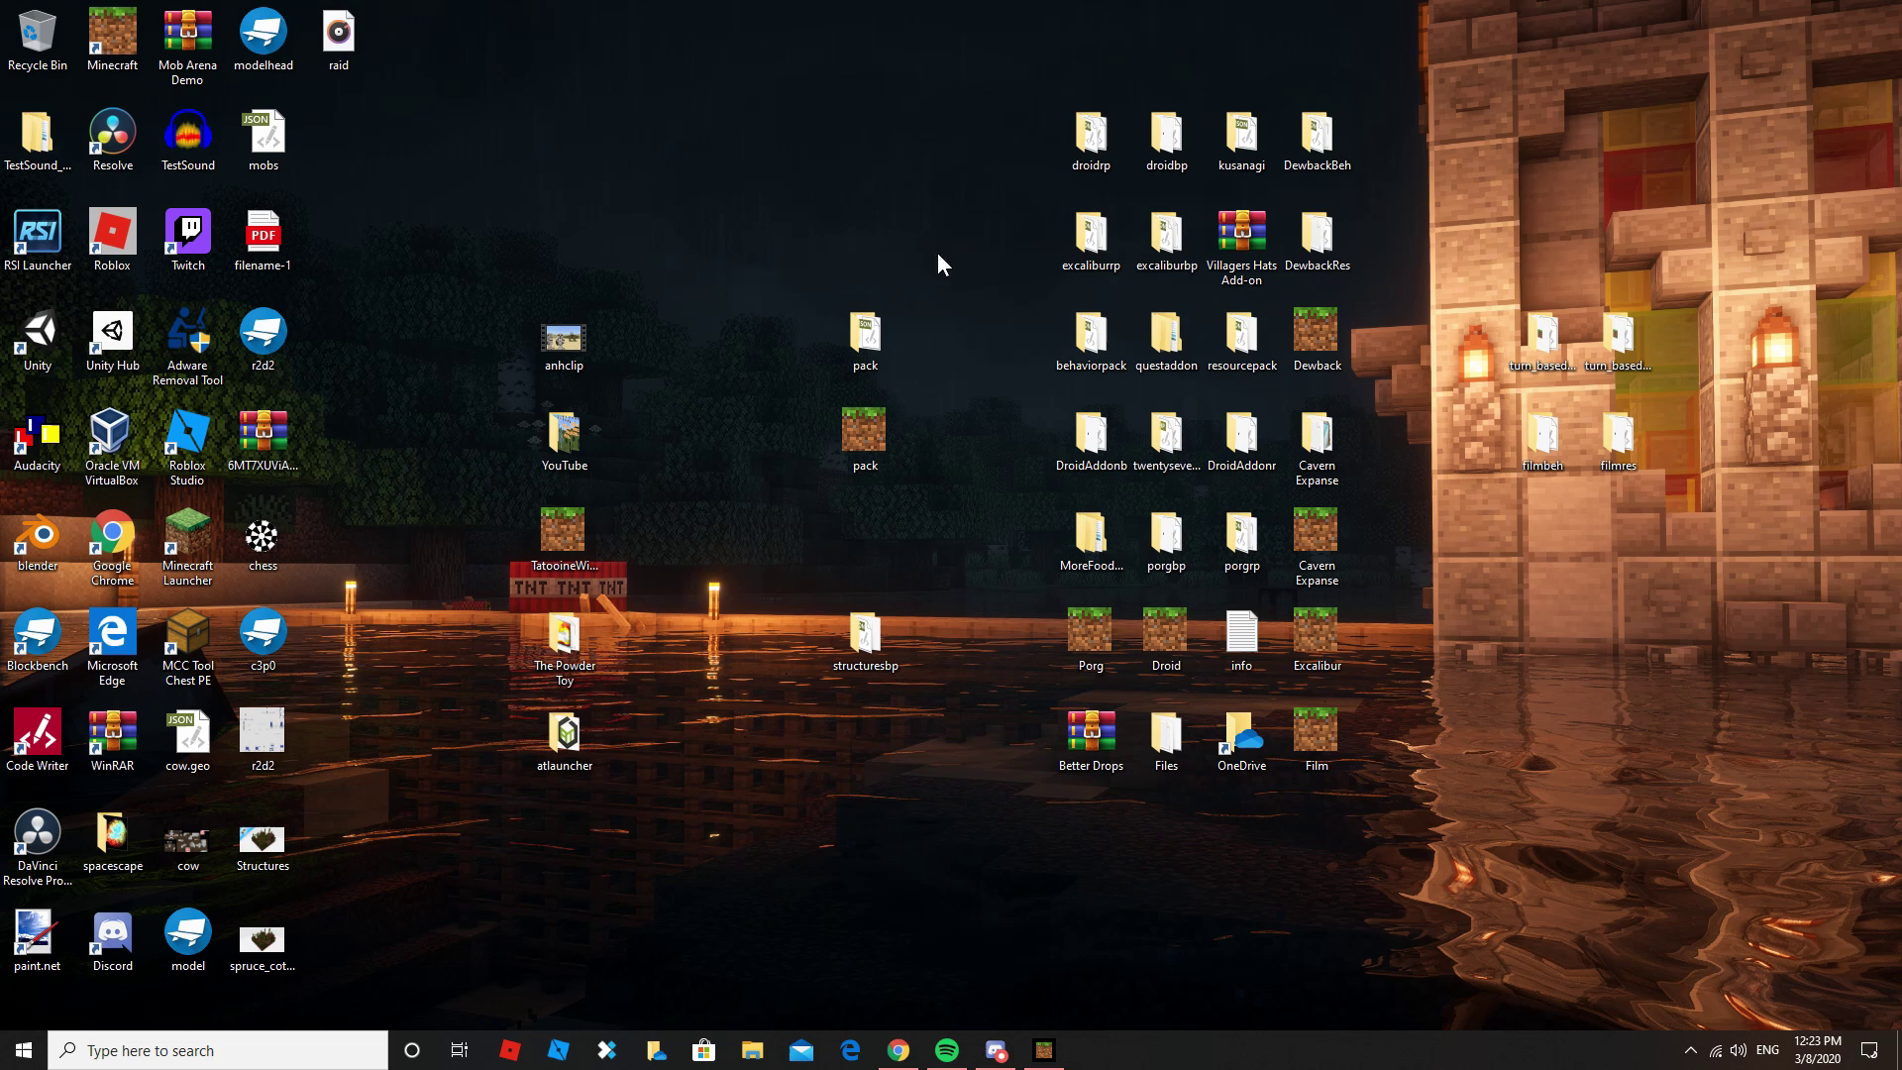
{"action": "double_click", "coordinate": [864, 432]}
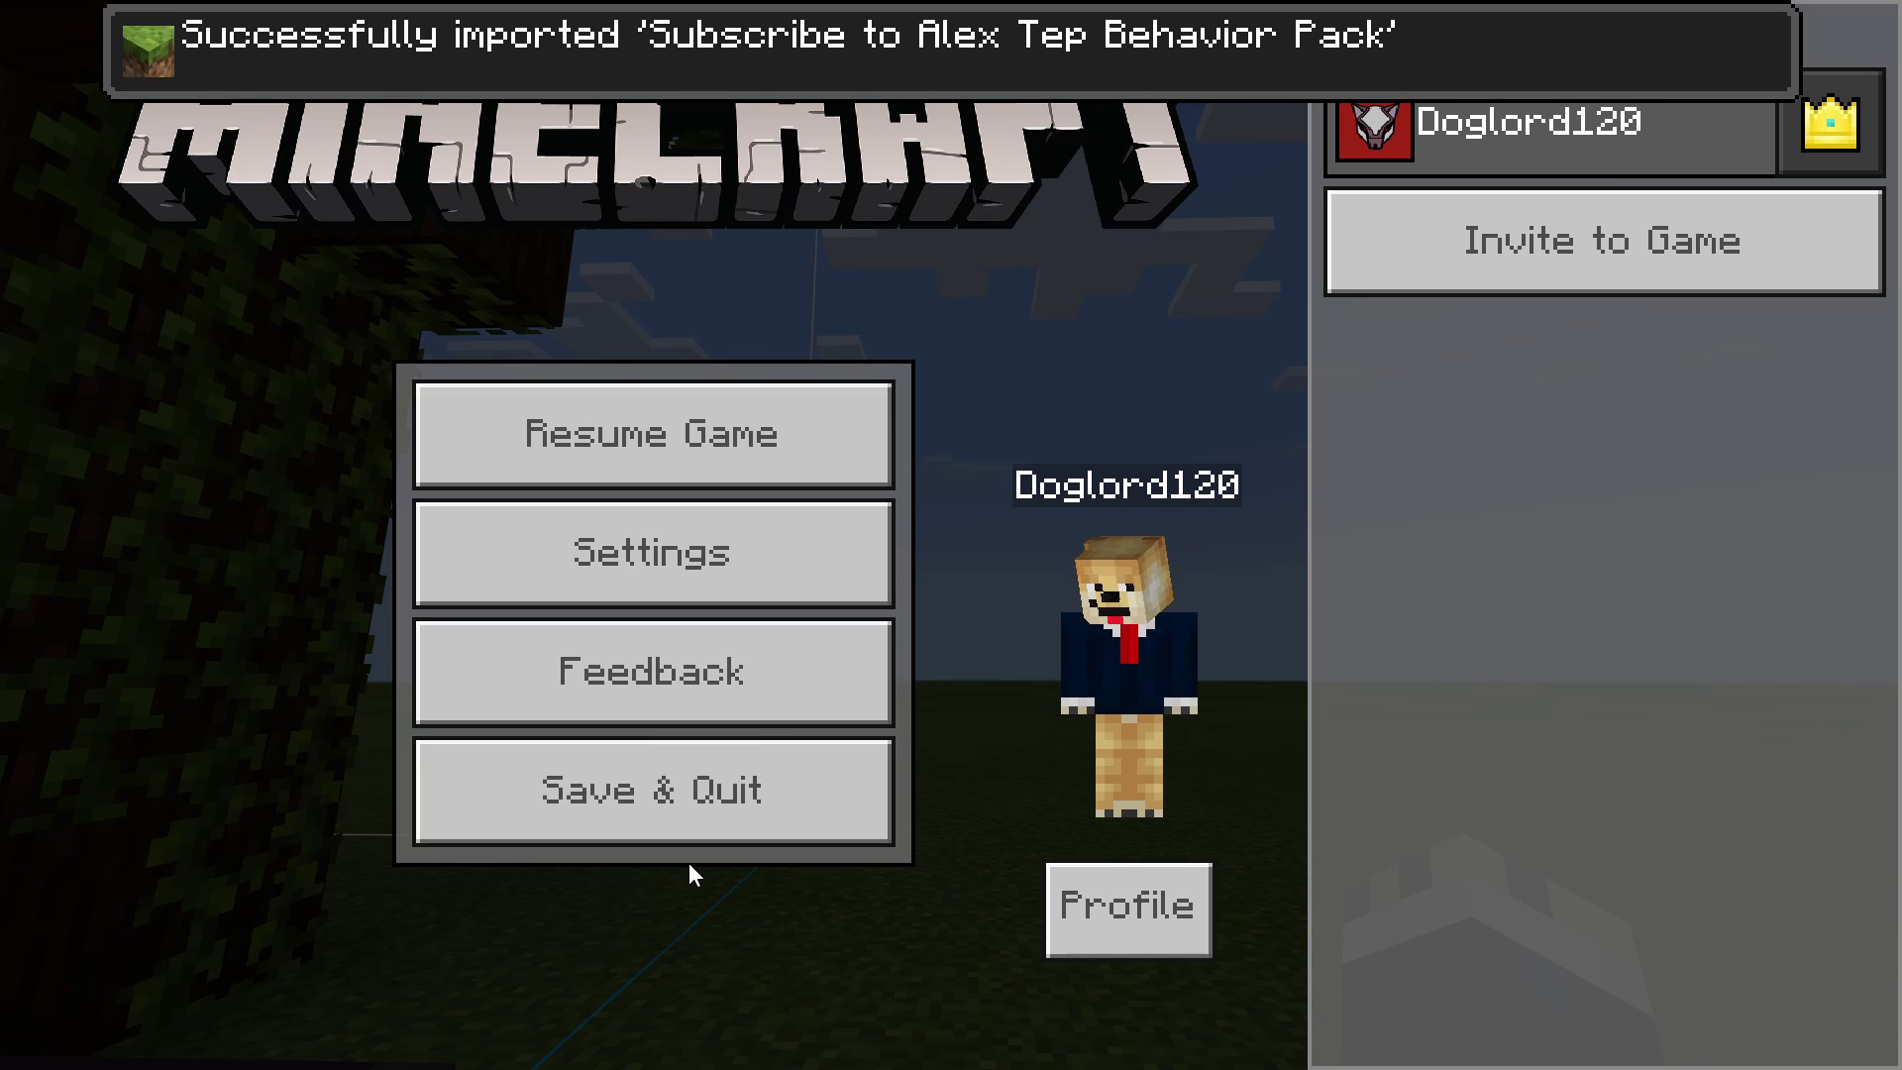
{"action": "left_click", "coordinate": [664, 801]}
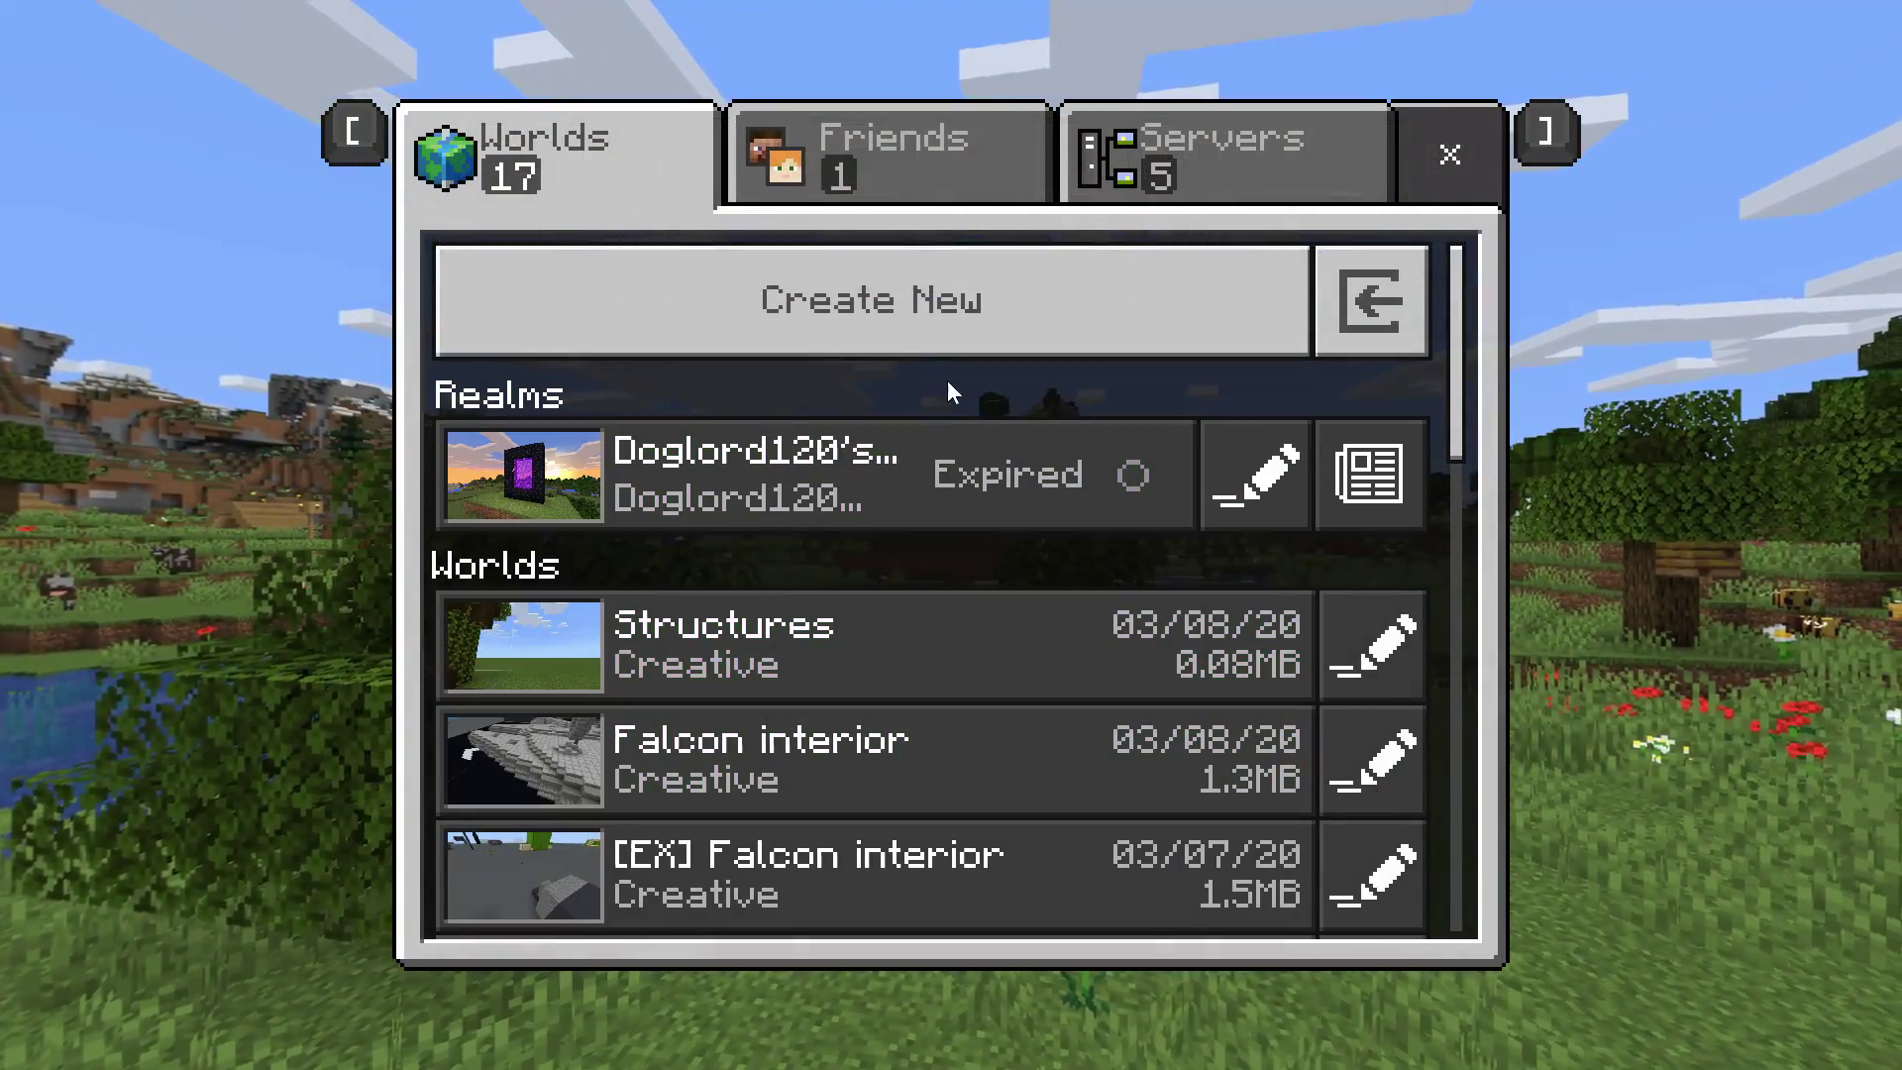
Start setting up a new world and enable Use Experimental Gameplay in its game settings
{"action": "left_click", "coordinate": [947, 382]}
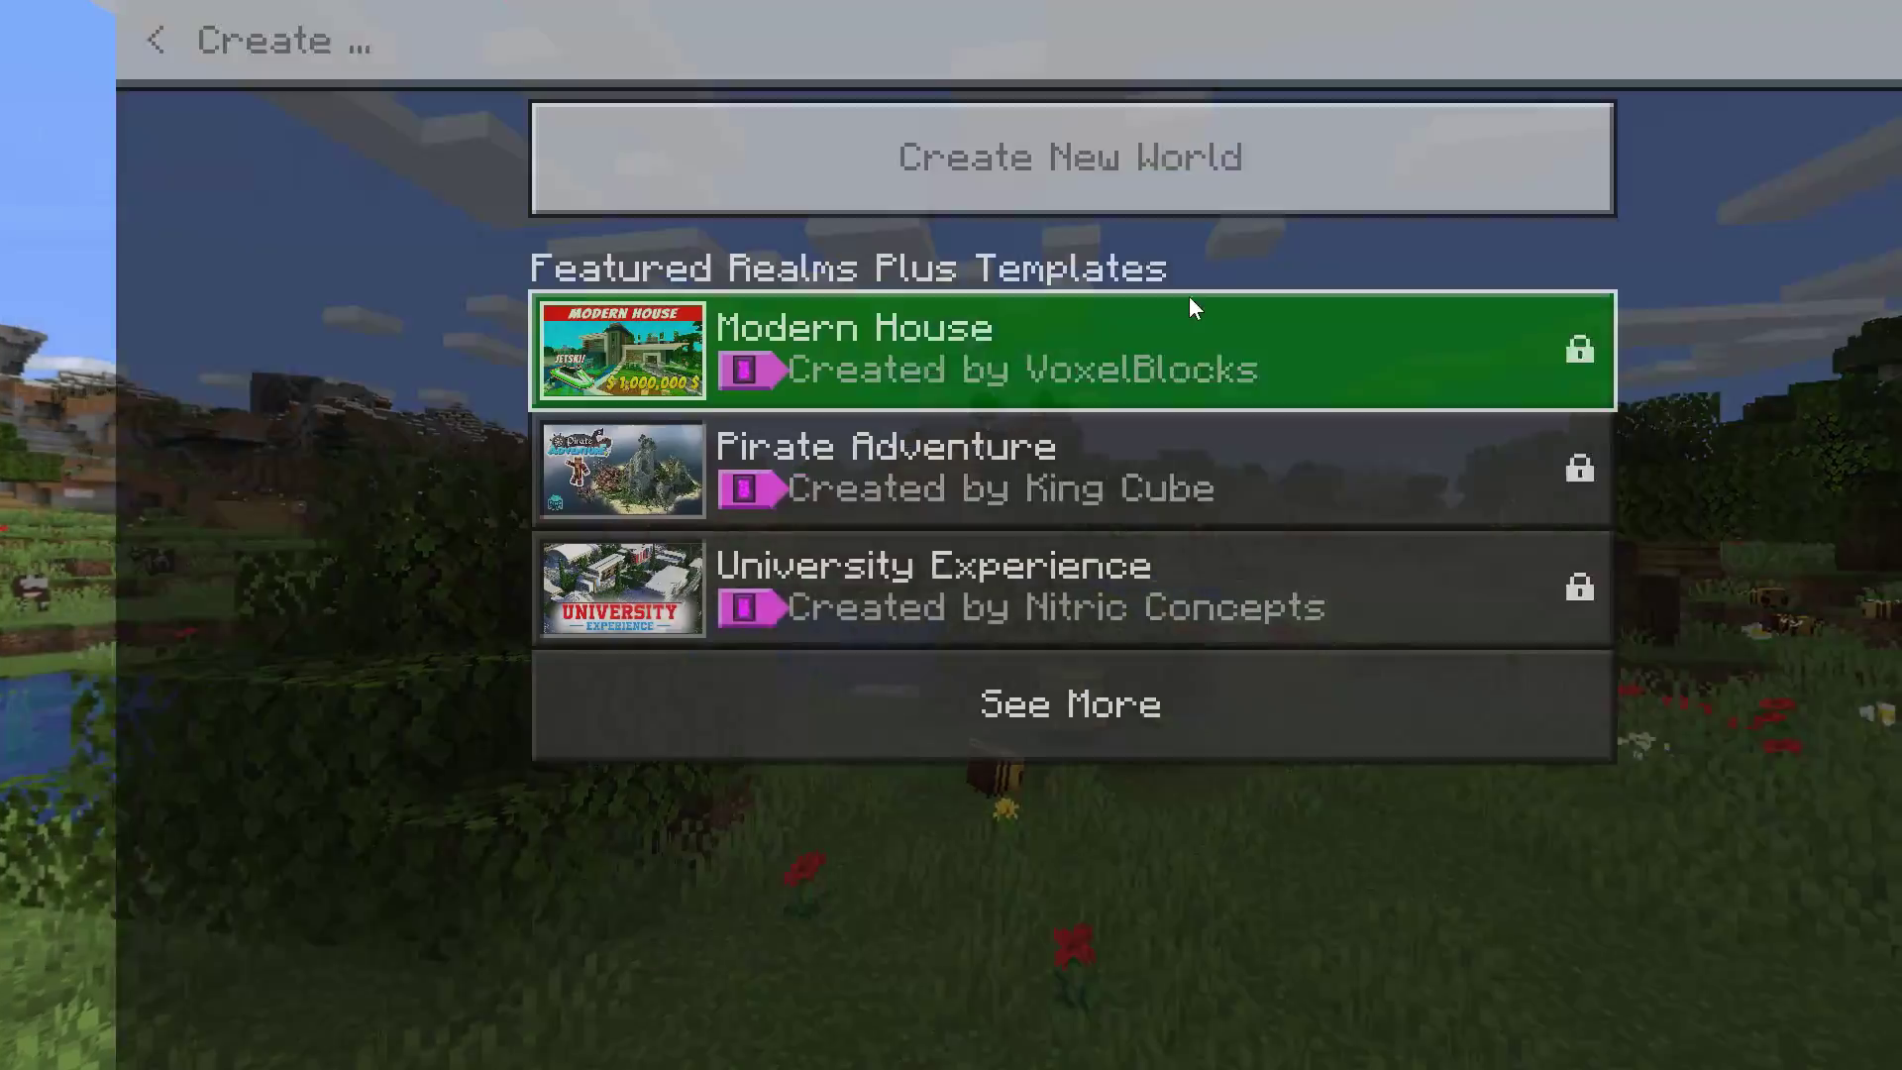
{"action": "left_click", "coordinate": [1034, 156]}
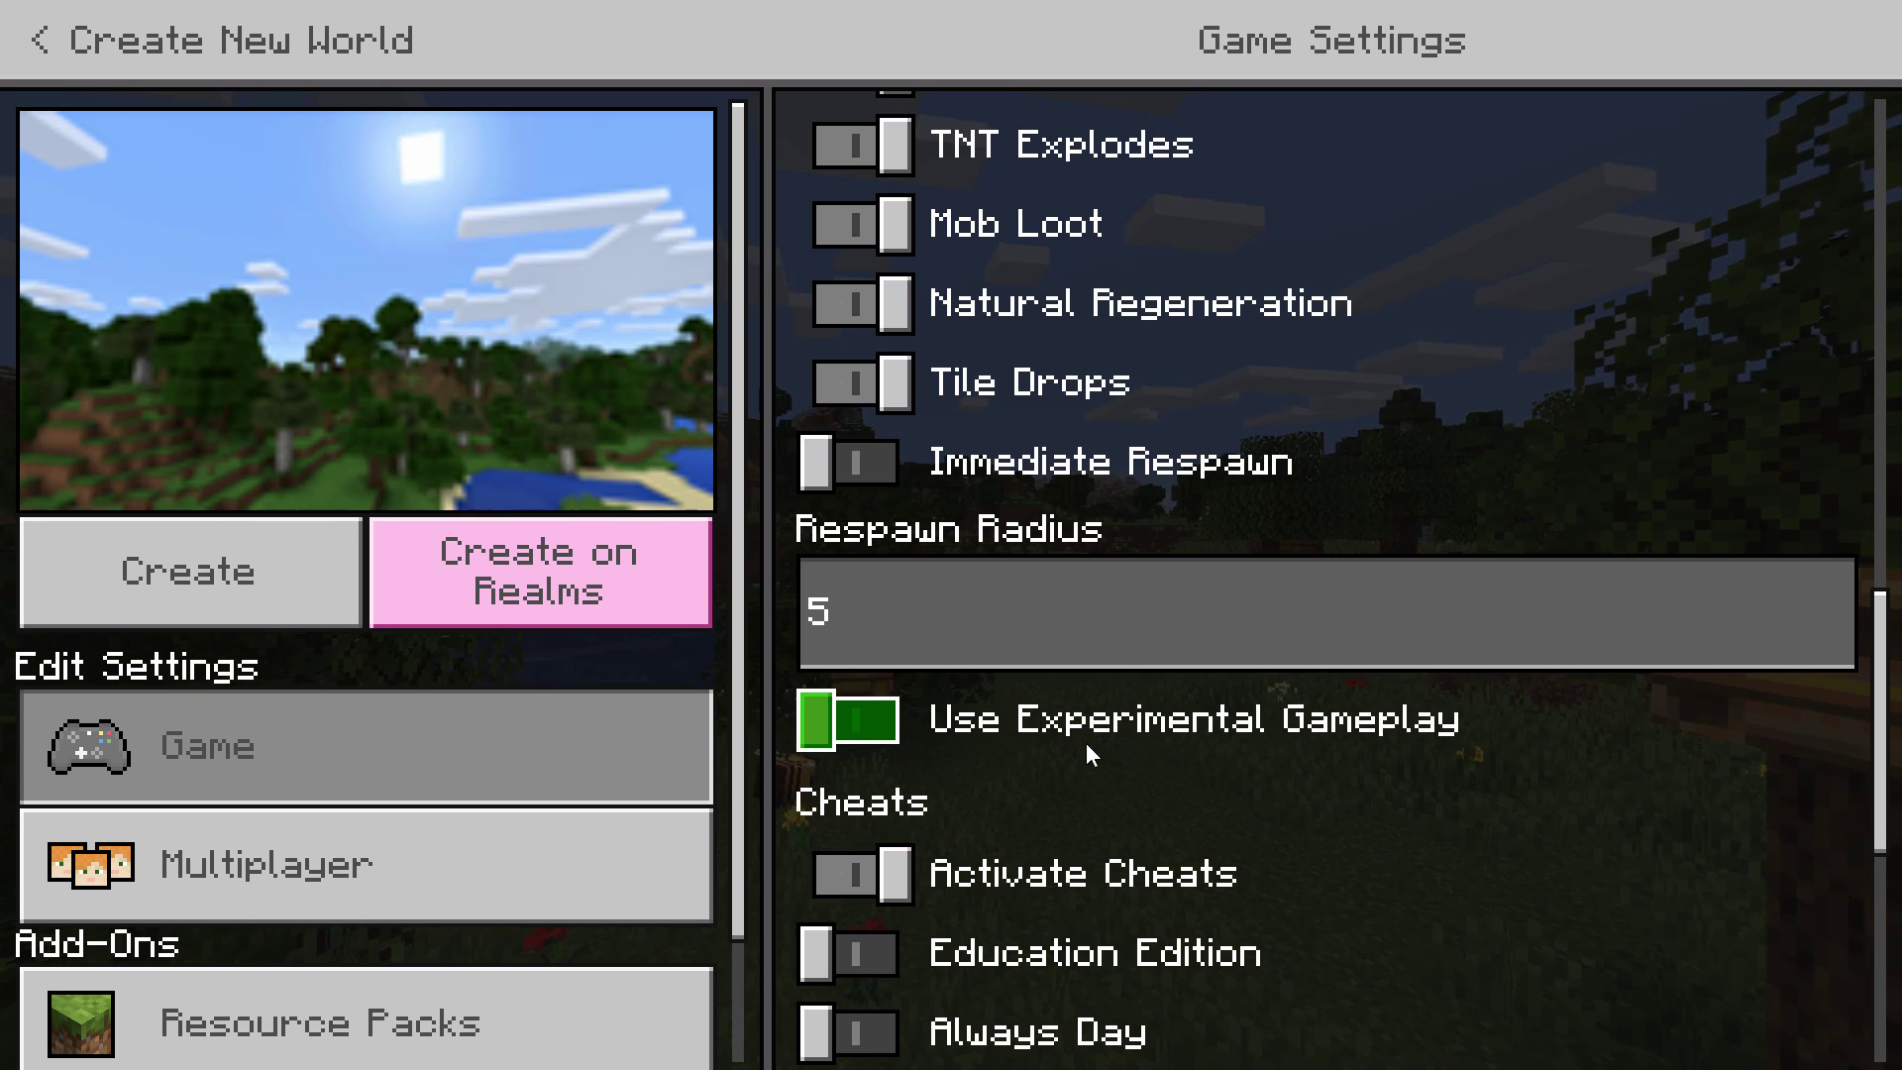
{"action": "left_click", "coordinate": [783, 788]}
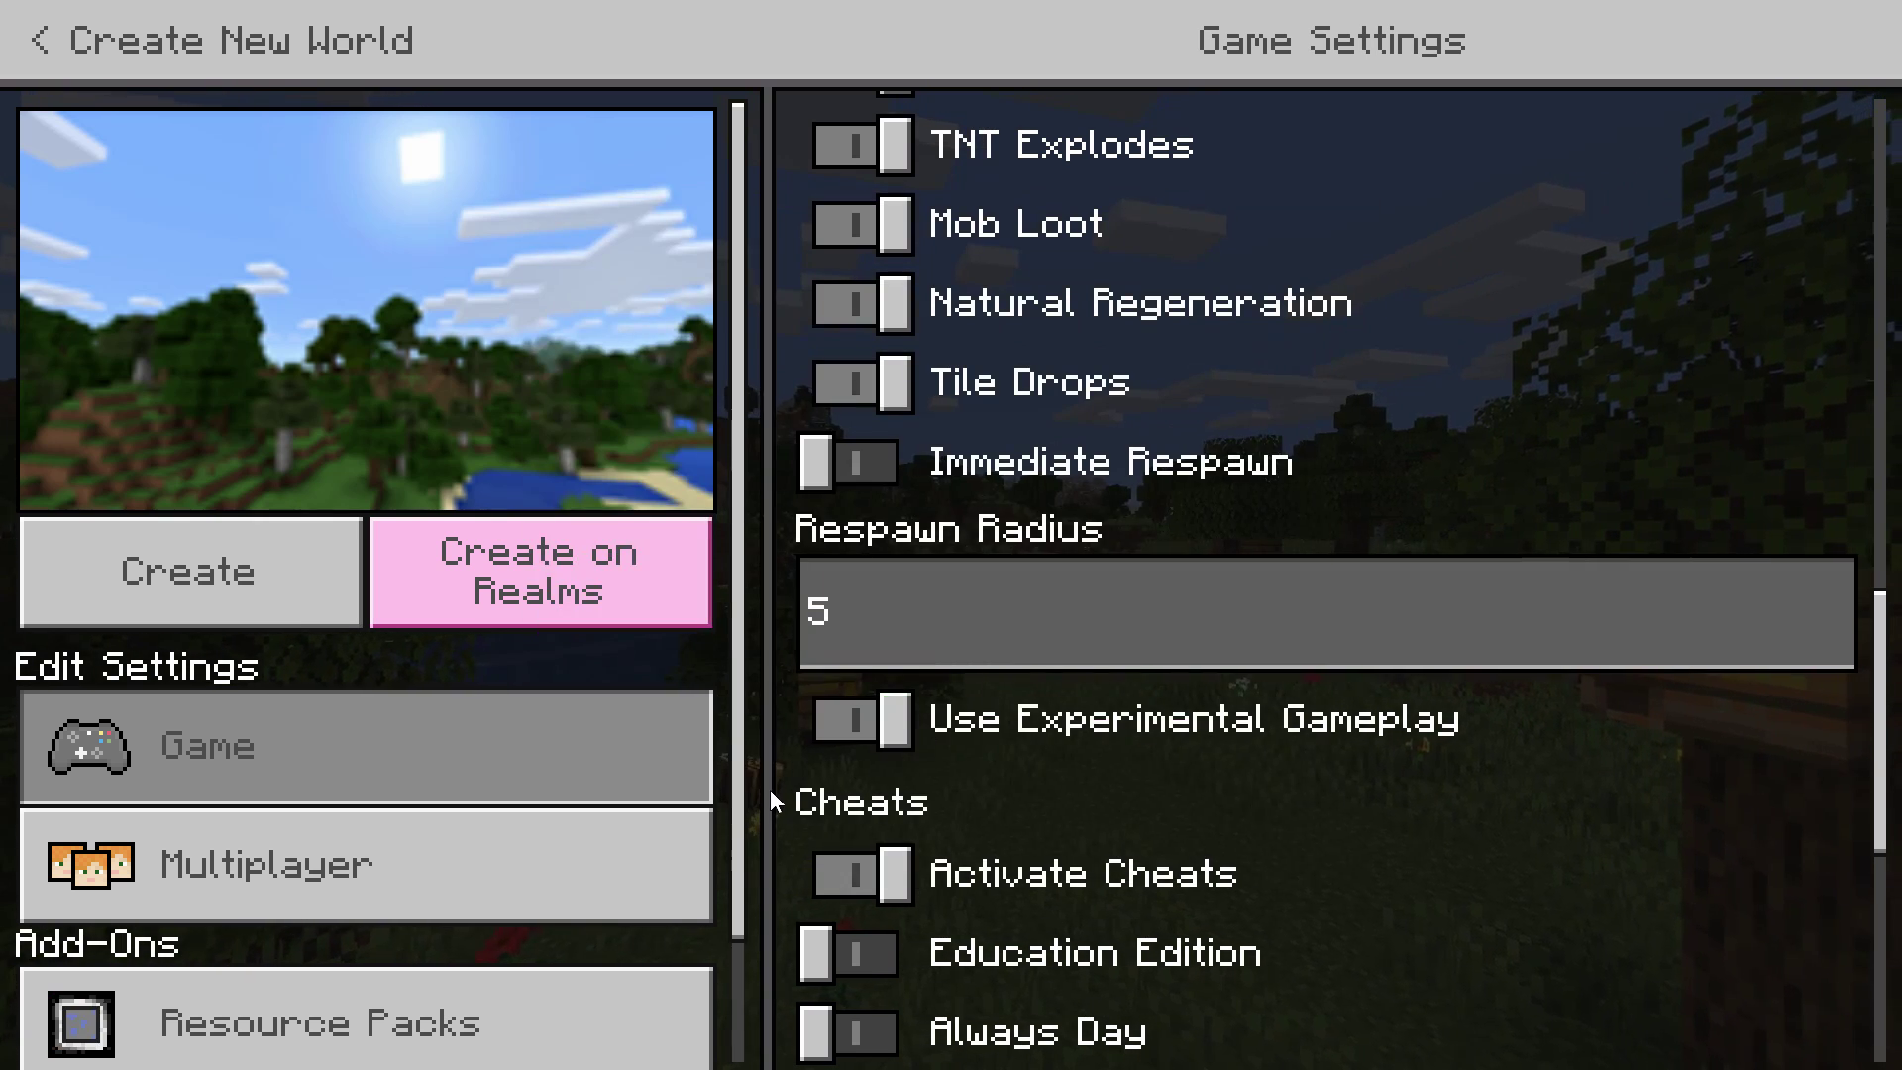
Activate the imported behavior pack for the new world and create the world
{"action": "left_click", "coordinate": [737, 959]}
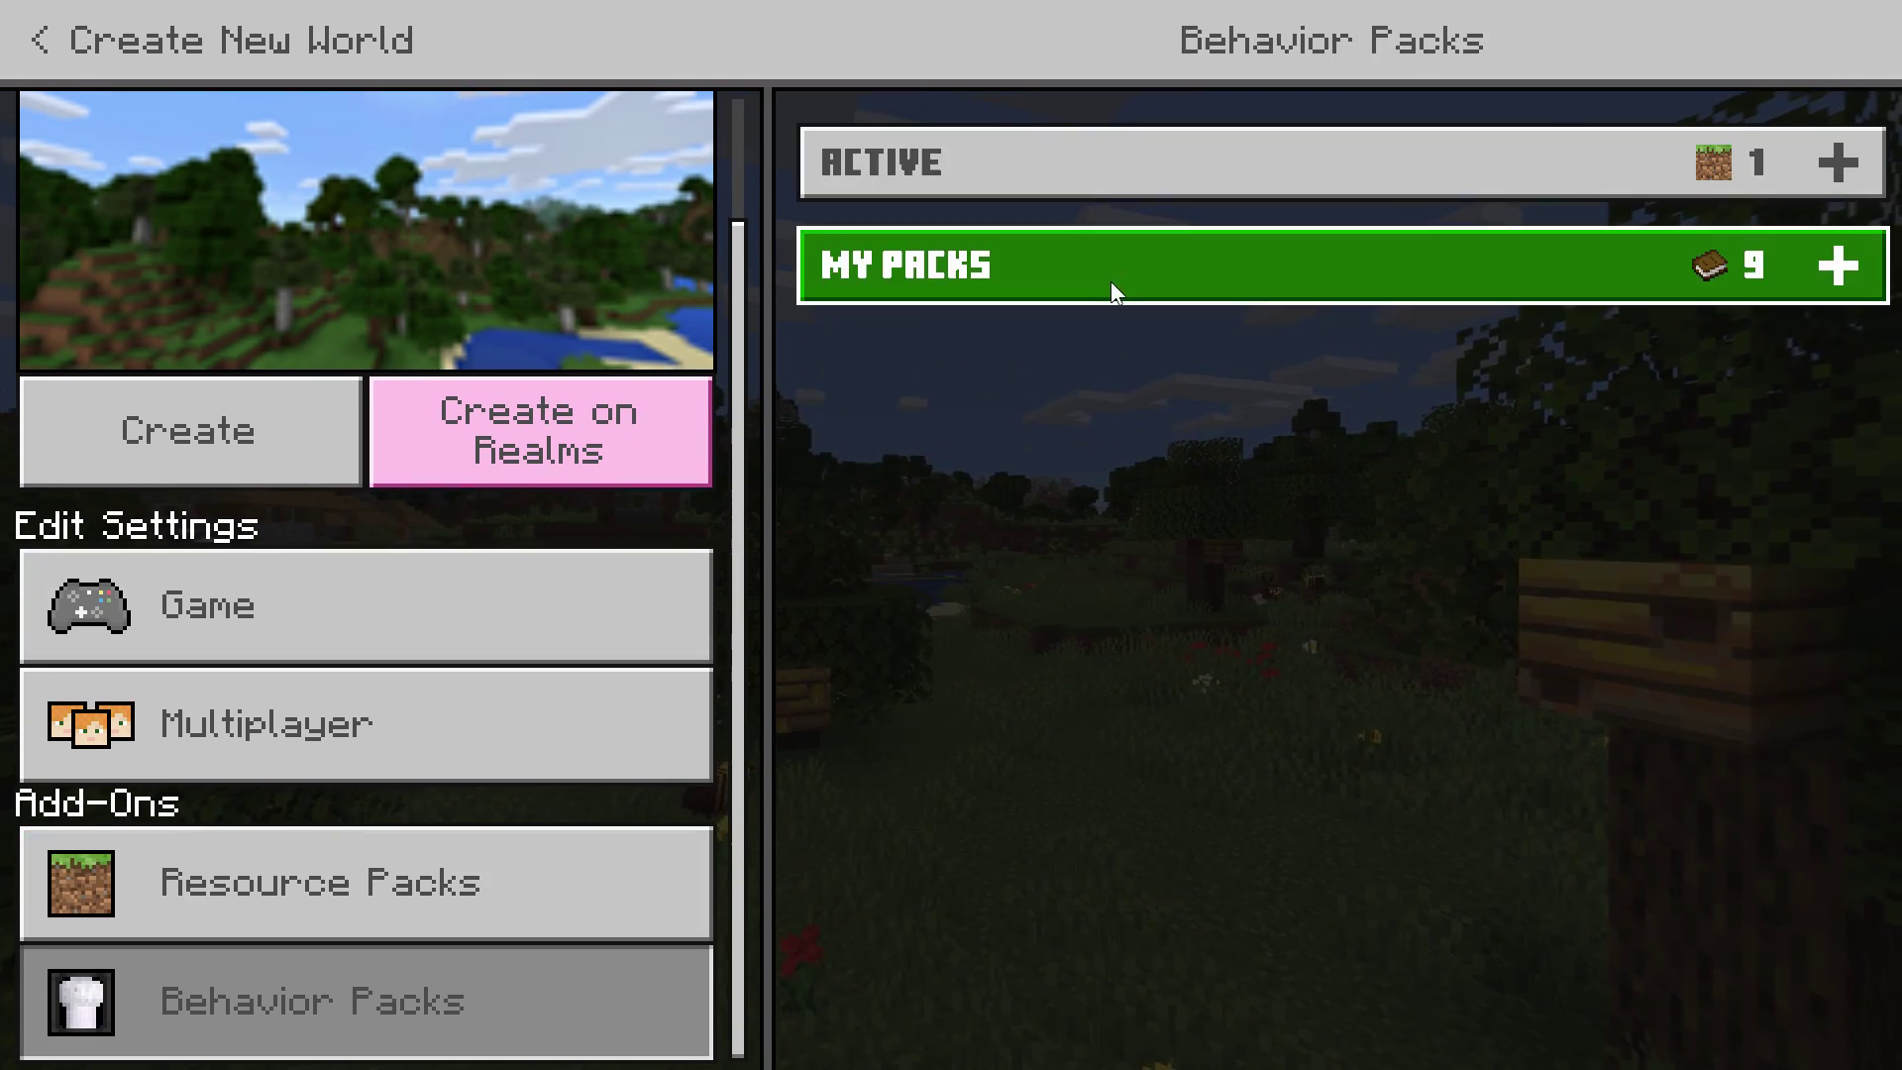
{"action": "left_click", "coordinate": [1109, 287]}
{"action": "left_click", "coordinate": [1082, 454]}
{"action": "left_click", "coordinate": [1201, 560]}
{"action": "left_click", "coordinate": [1201, 661]}
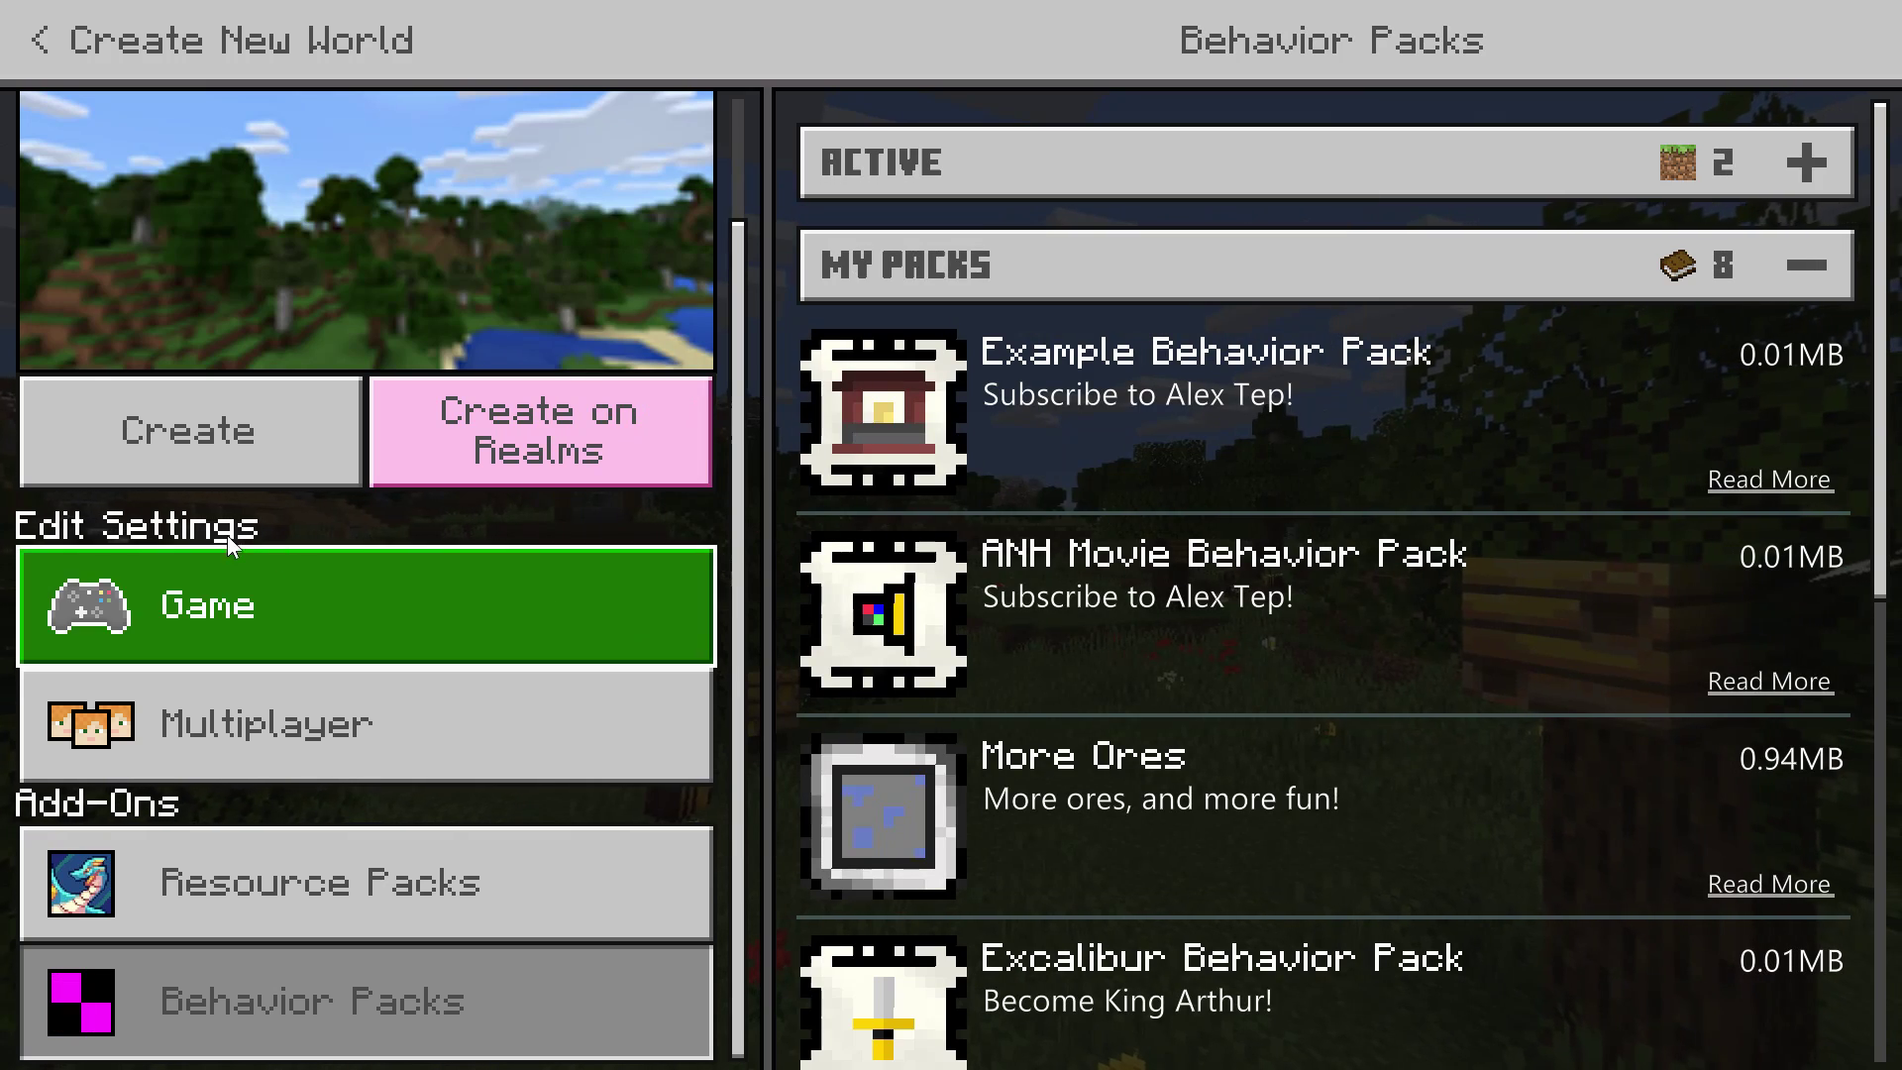
{"action": "left_click", "coordinate": [218, 432]}
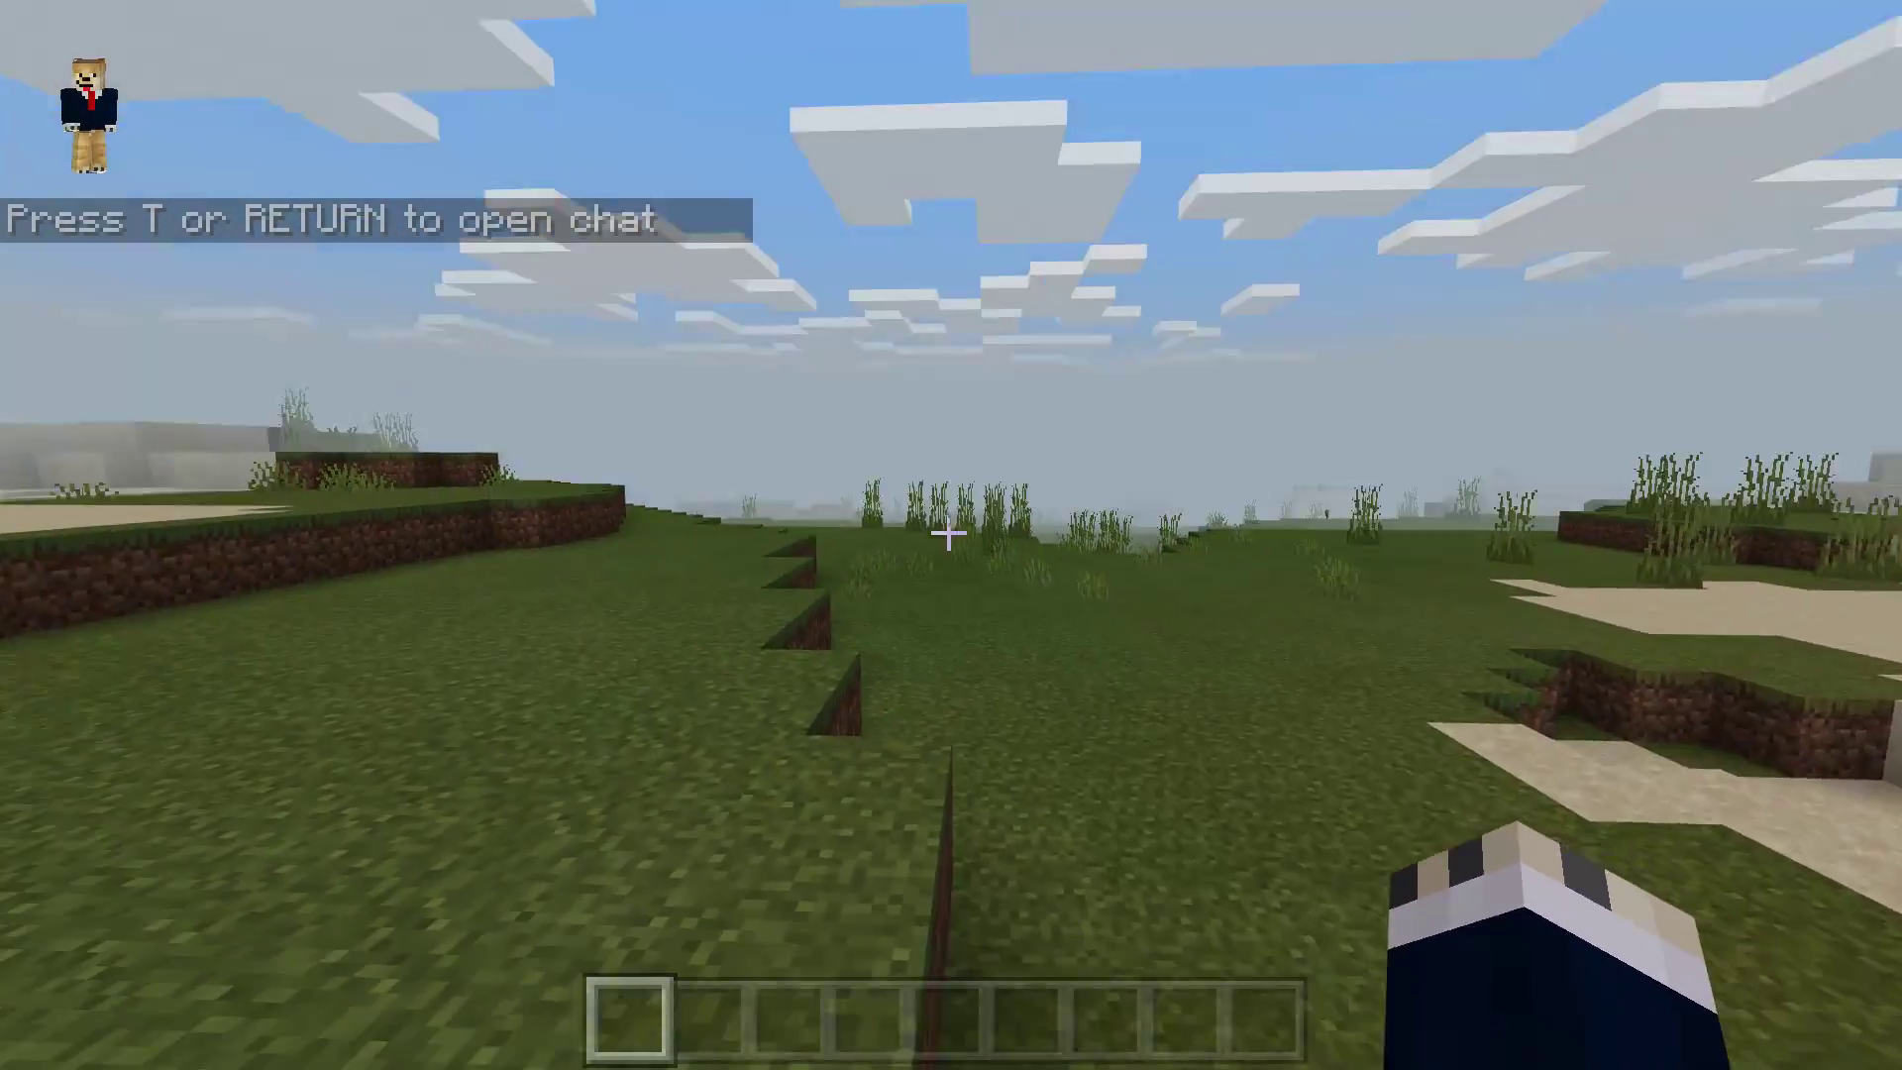
{"action": "mouse_move", "coordinate": [949, 533]}
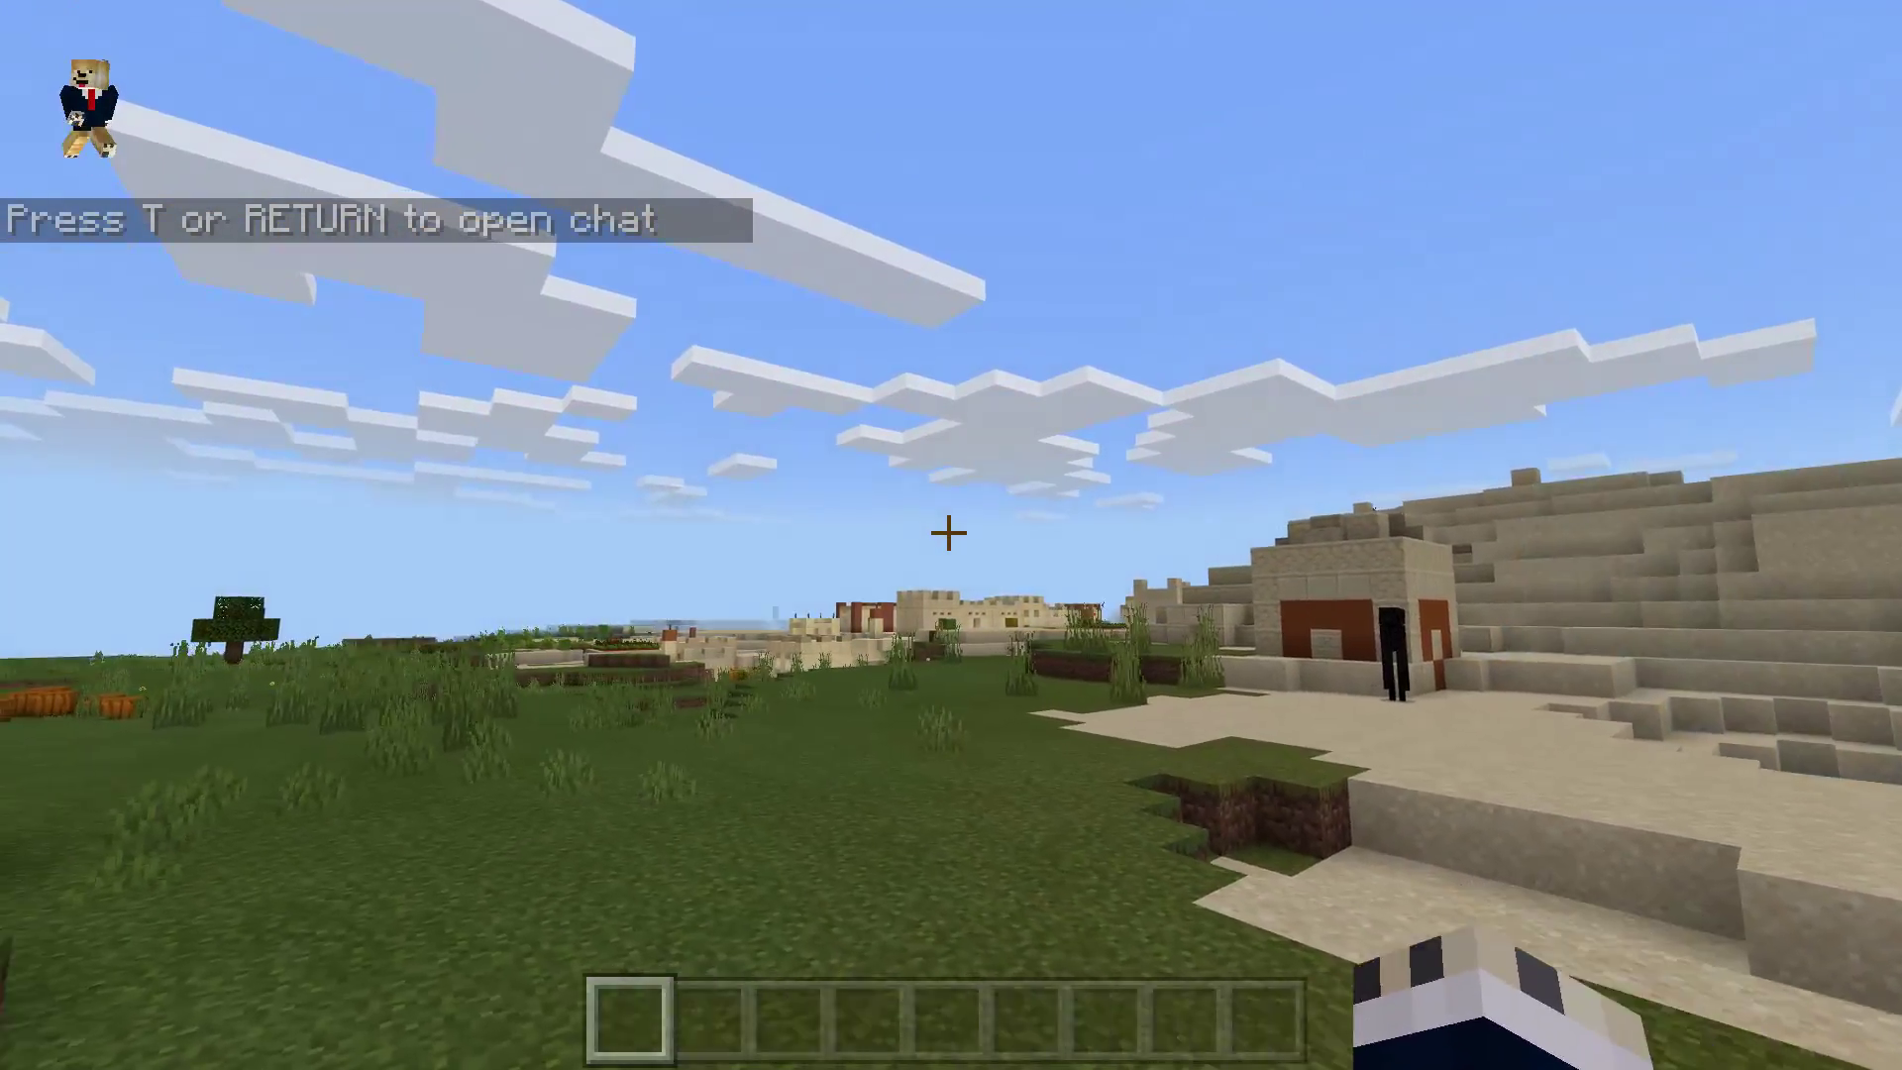
{"action": "key", "text": "a"}
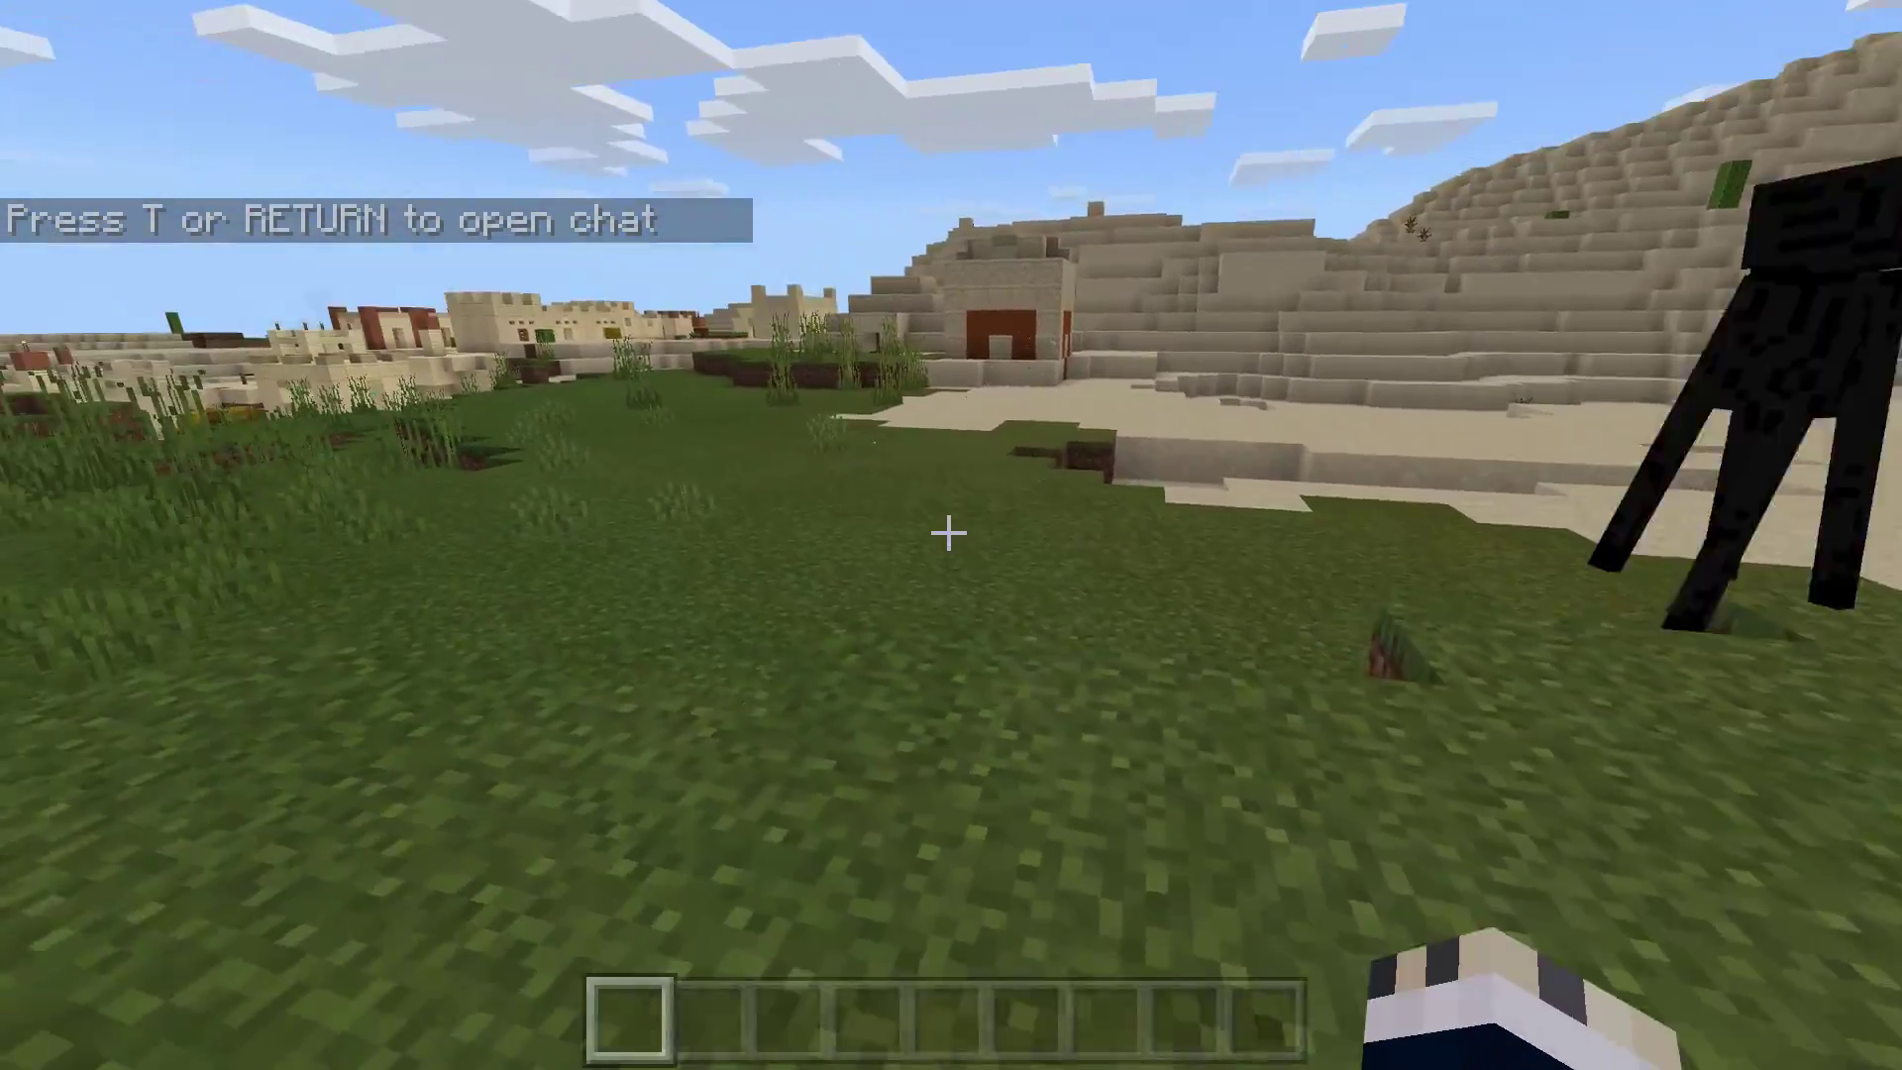
{"action": "key", "text": "e"}
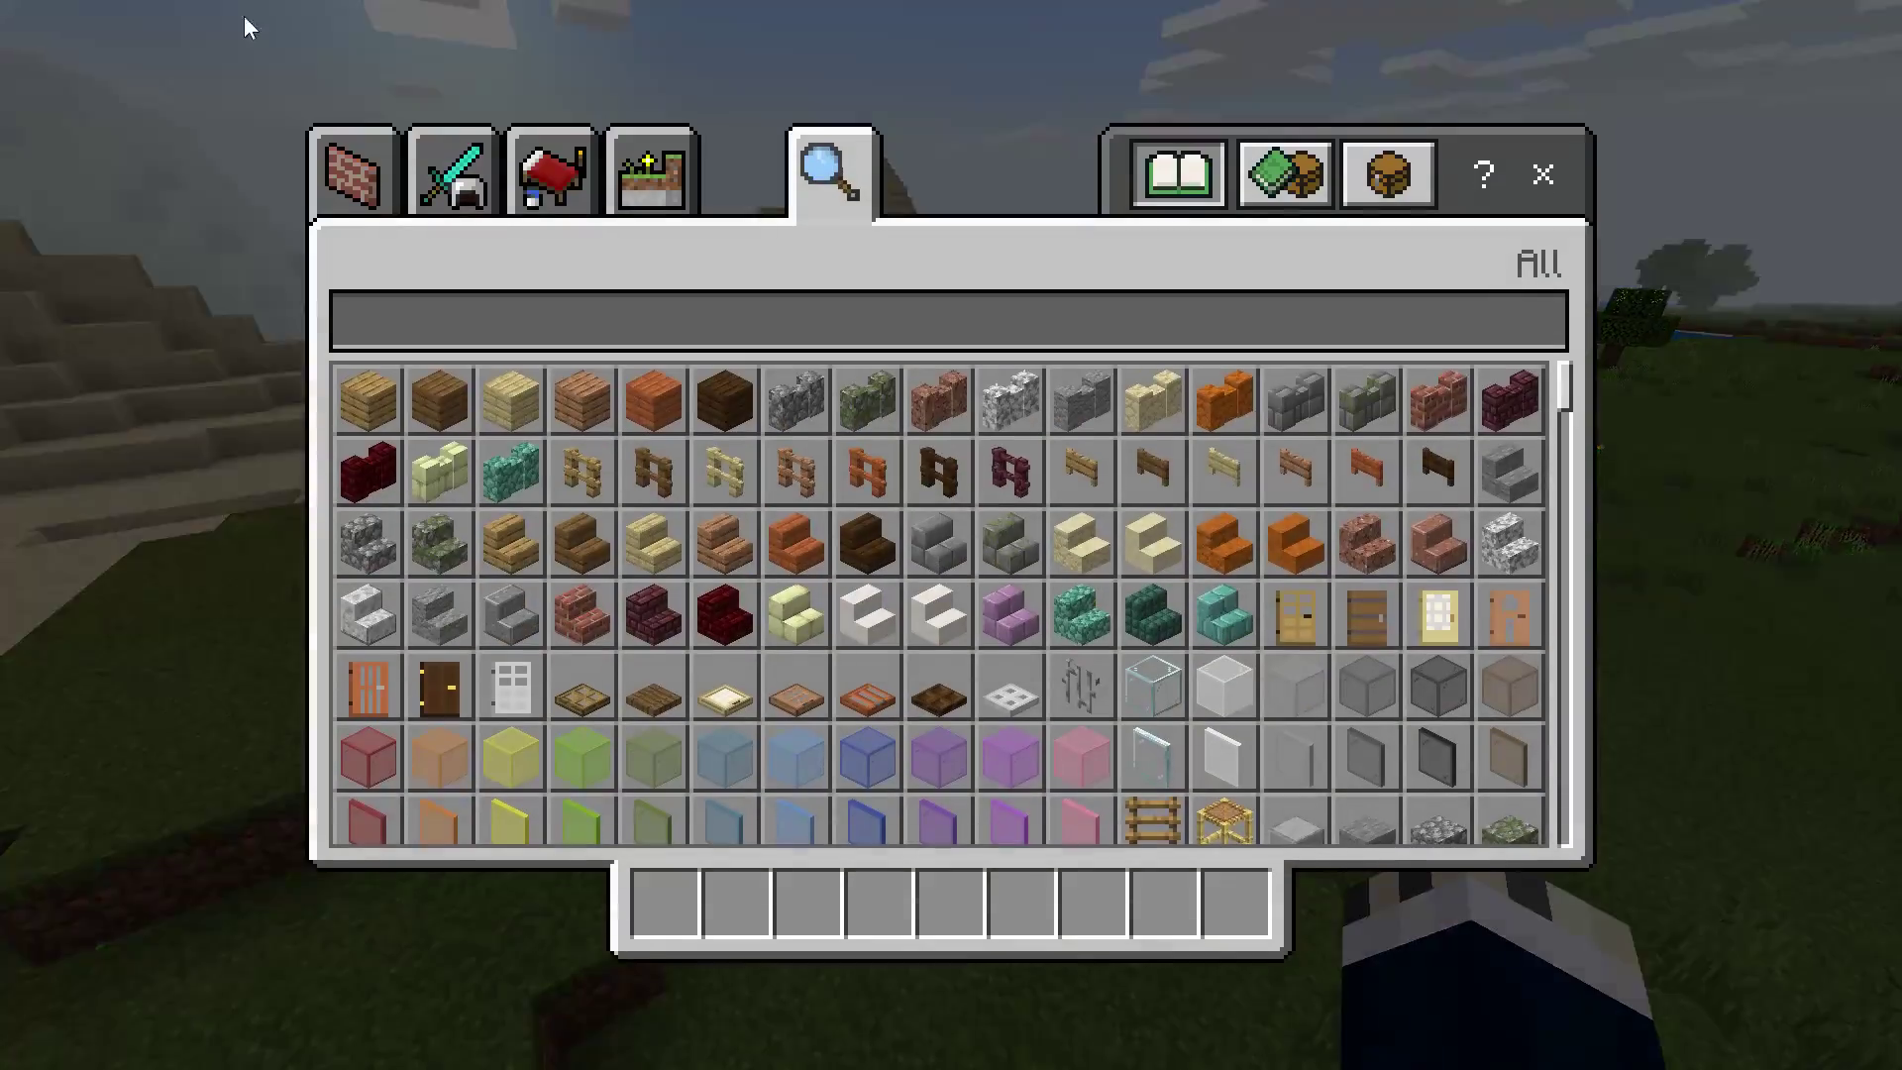
{"action": "key", "text": "Escape"}
Give yourself a structure block with the command /give @s structure_block
{"action": "key", "text": "slash"}
{"action": "type", "text": "g"}
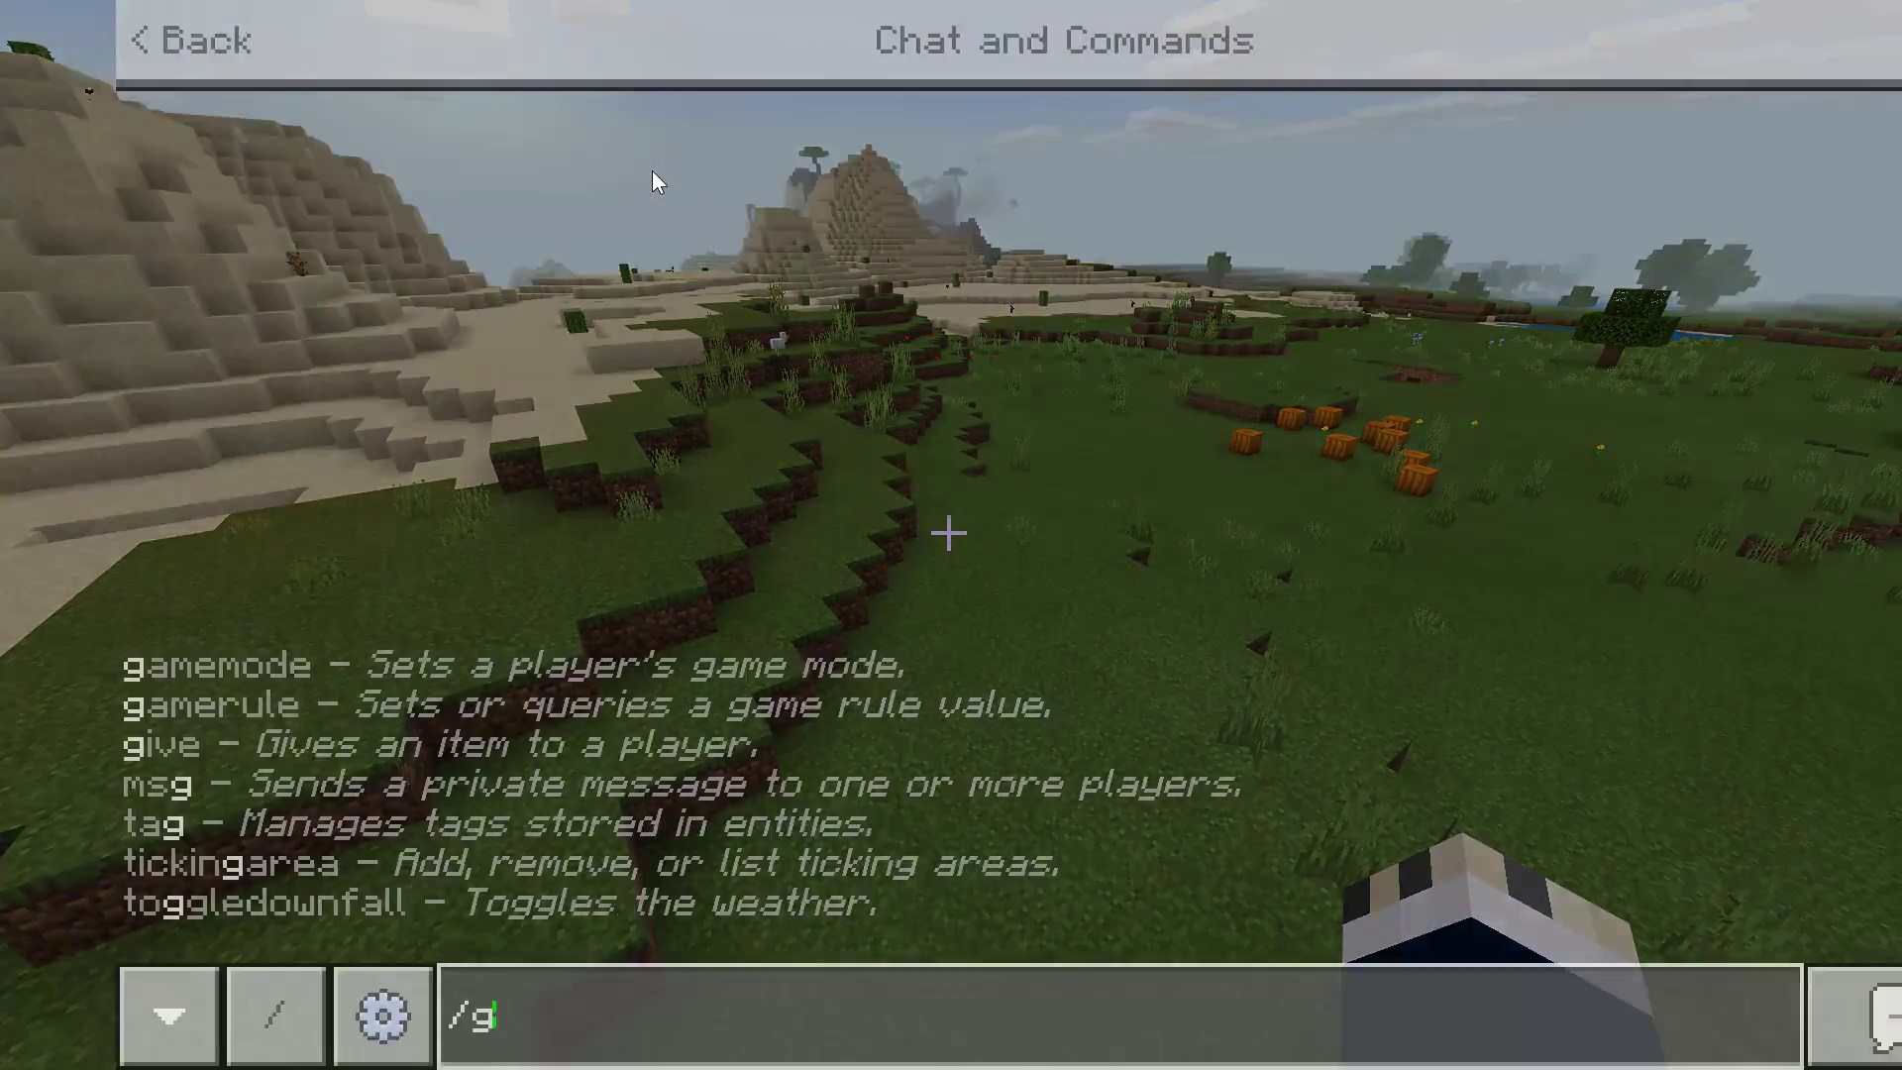
{"action": "type", "text": "ive @s structure_block"}
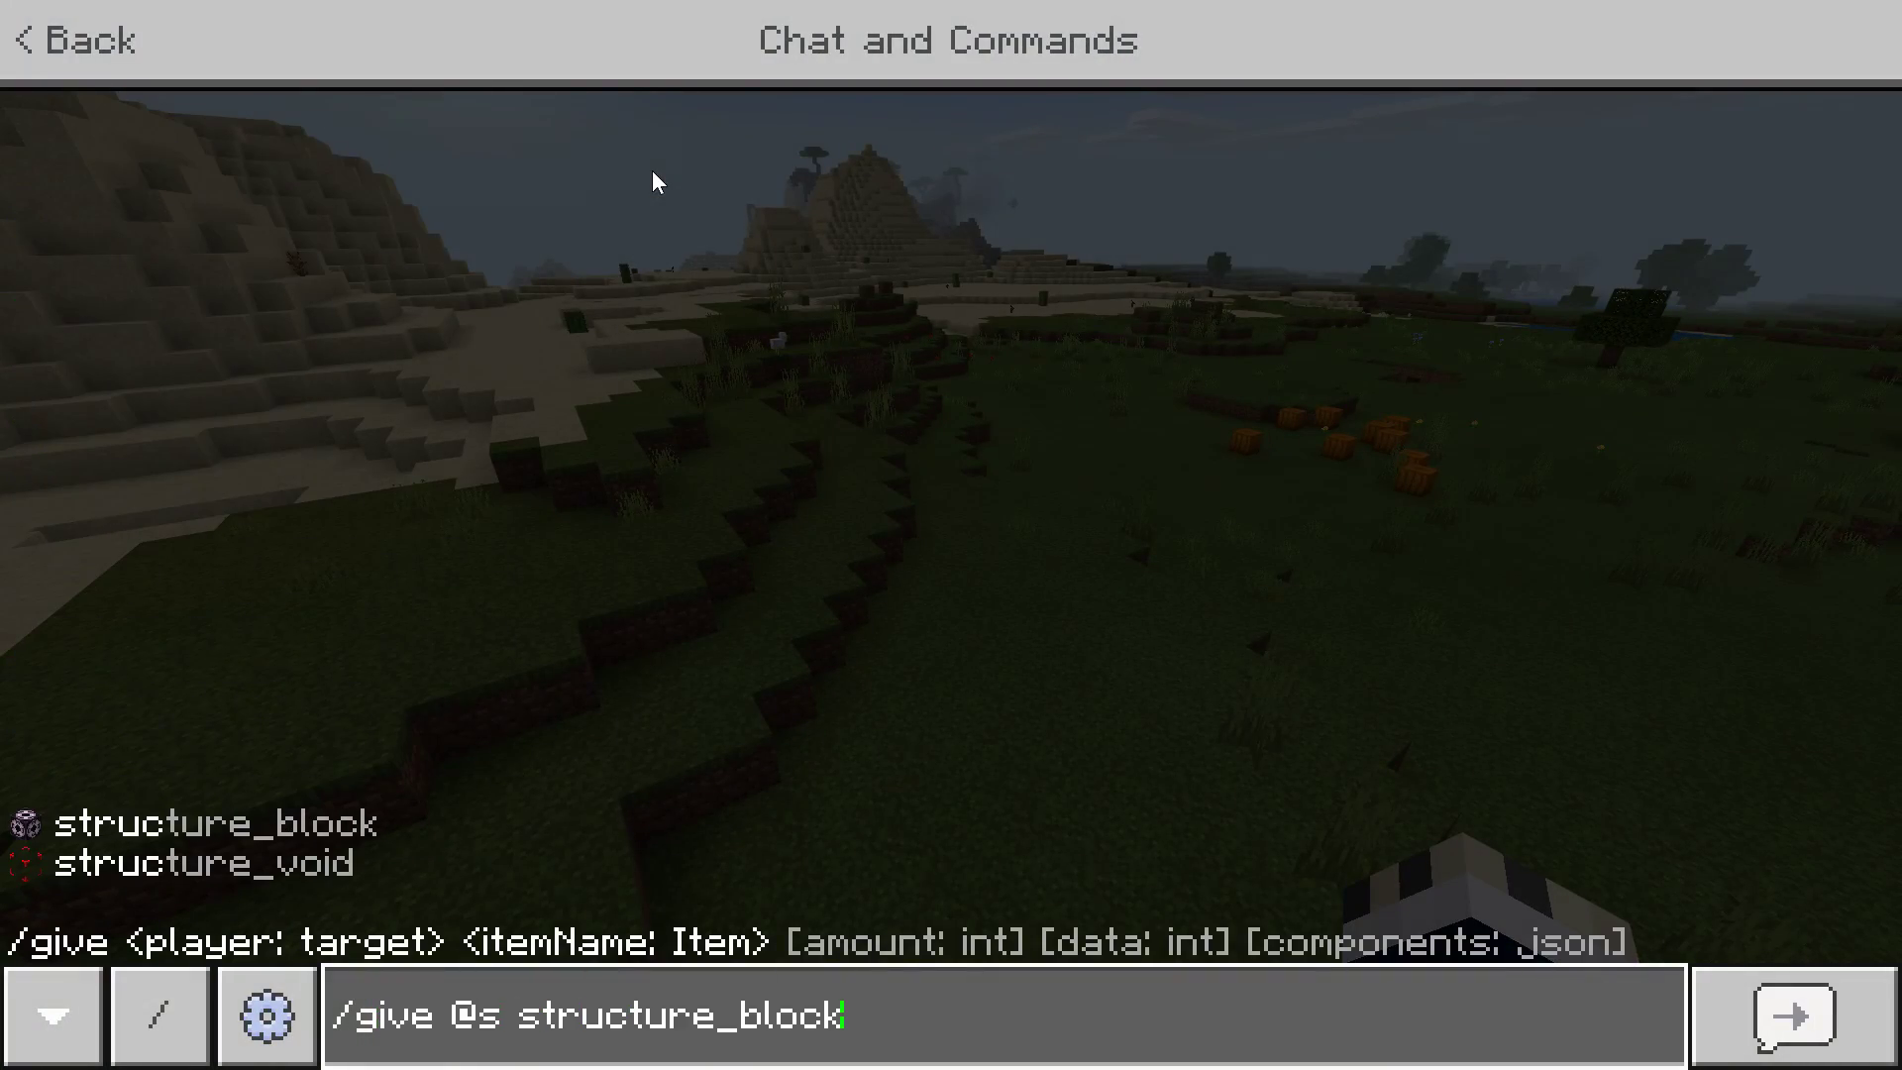
{"action": "key", "text": "Return"}
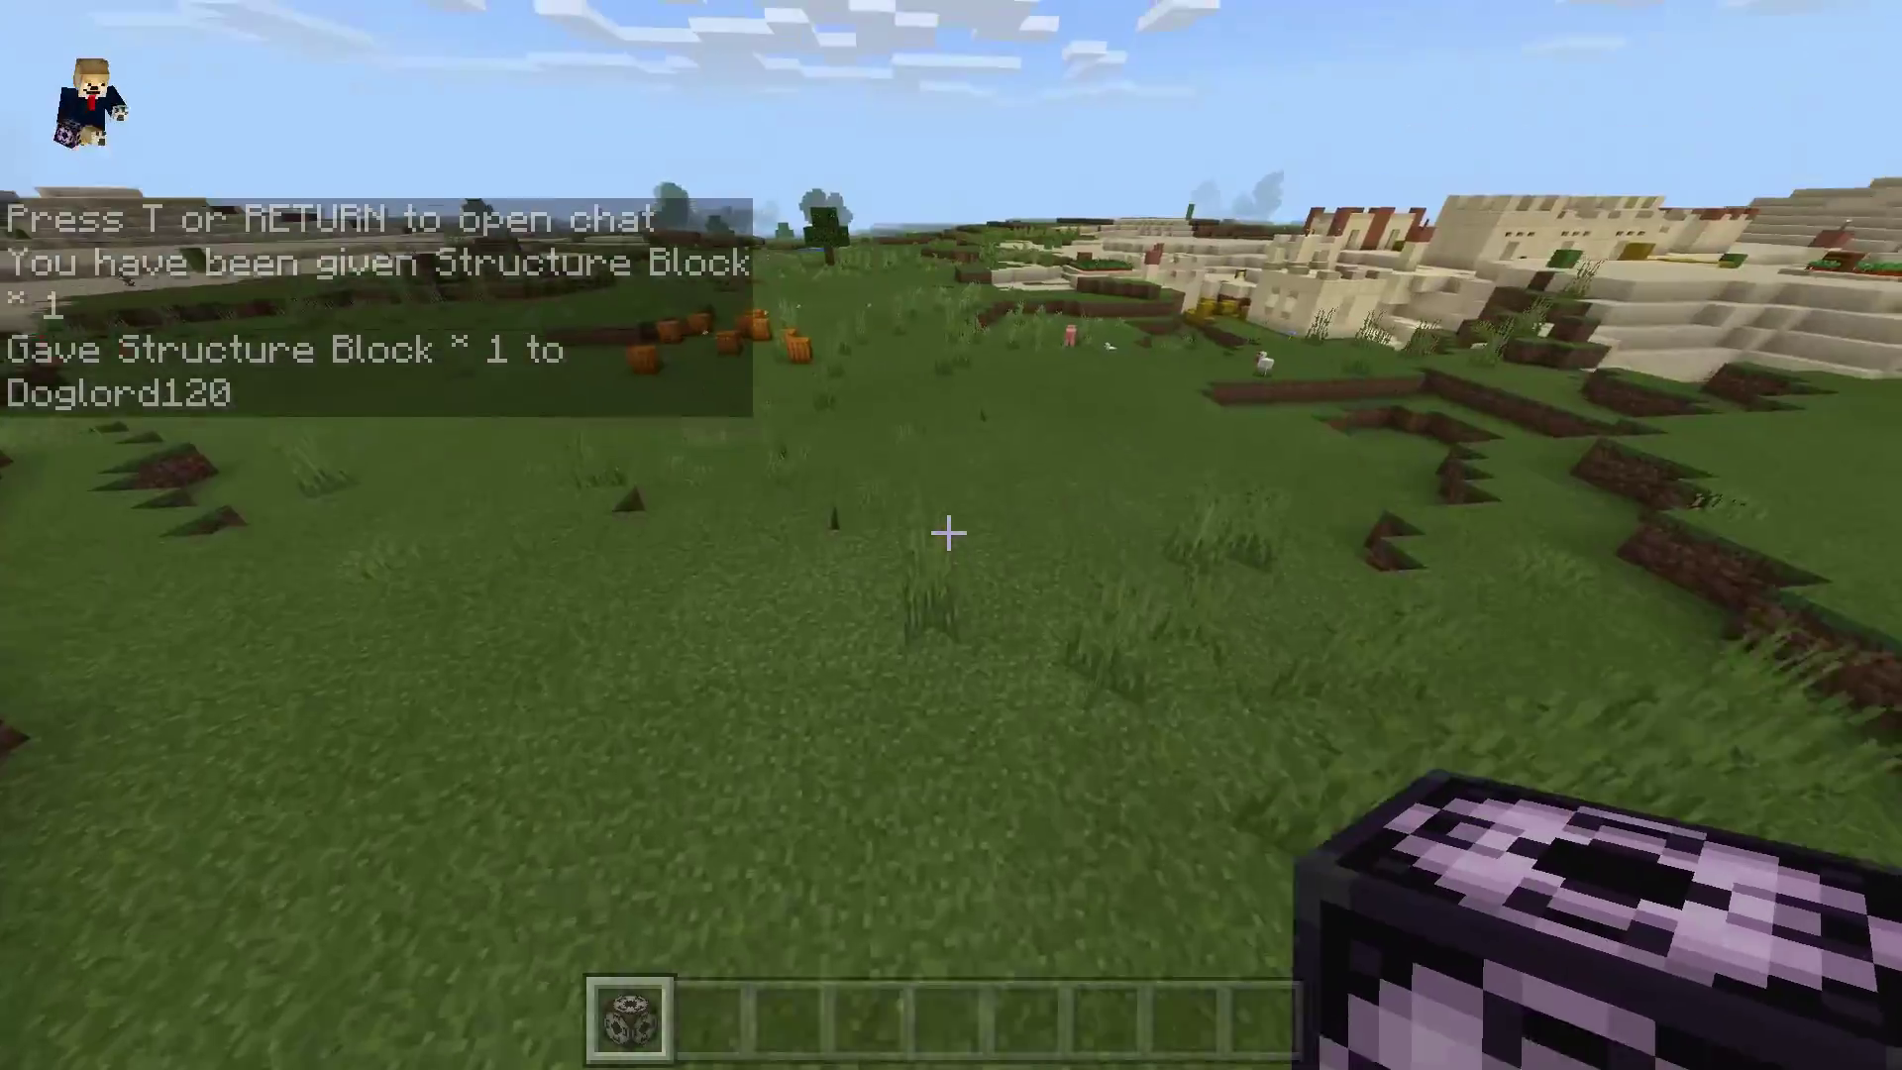
Fly to the desert village, place the structure block there and load the structure mystructure:treecool in Load mode
{"action": "key", "text": "w"}
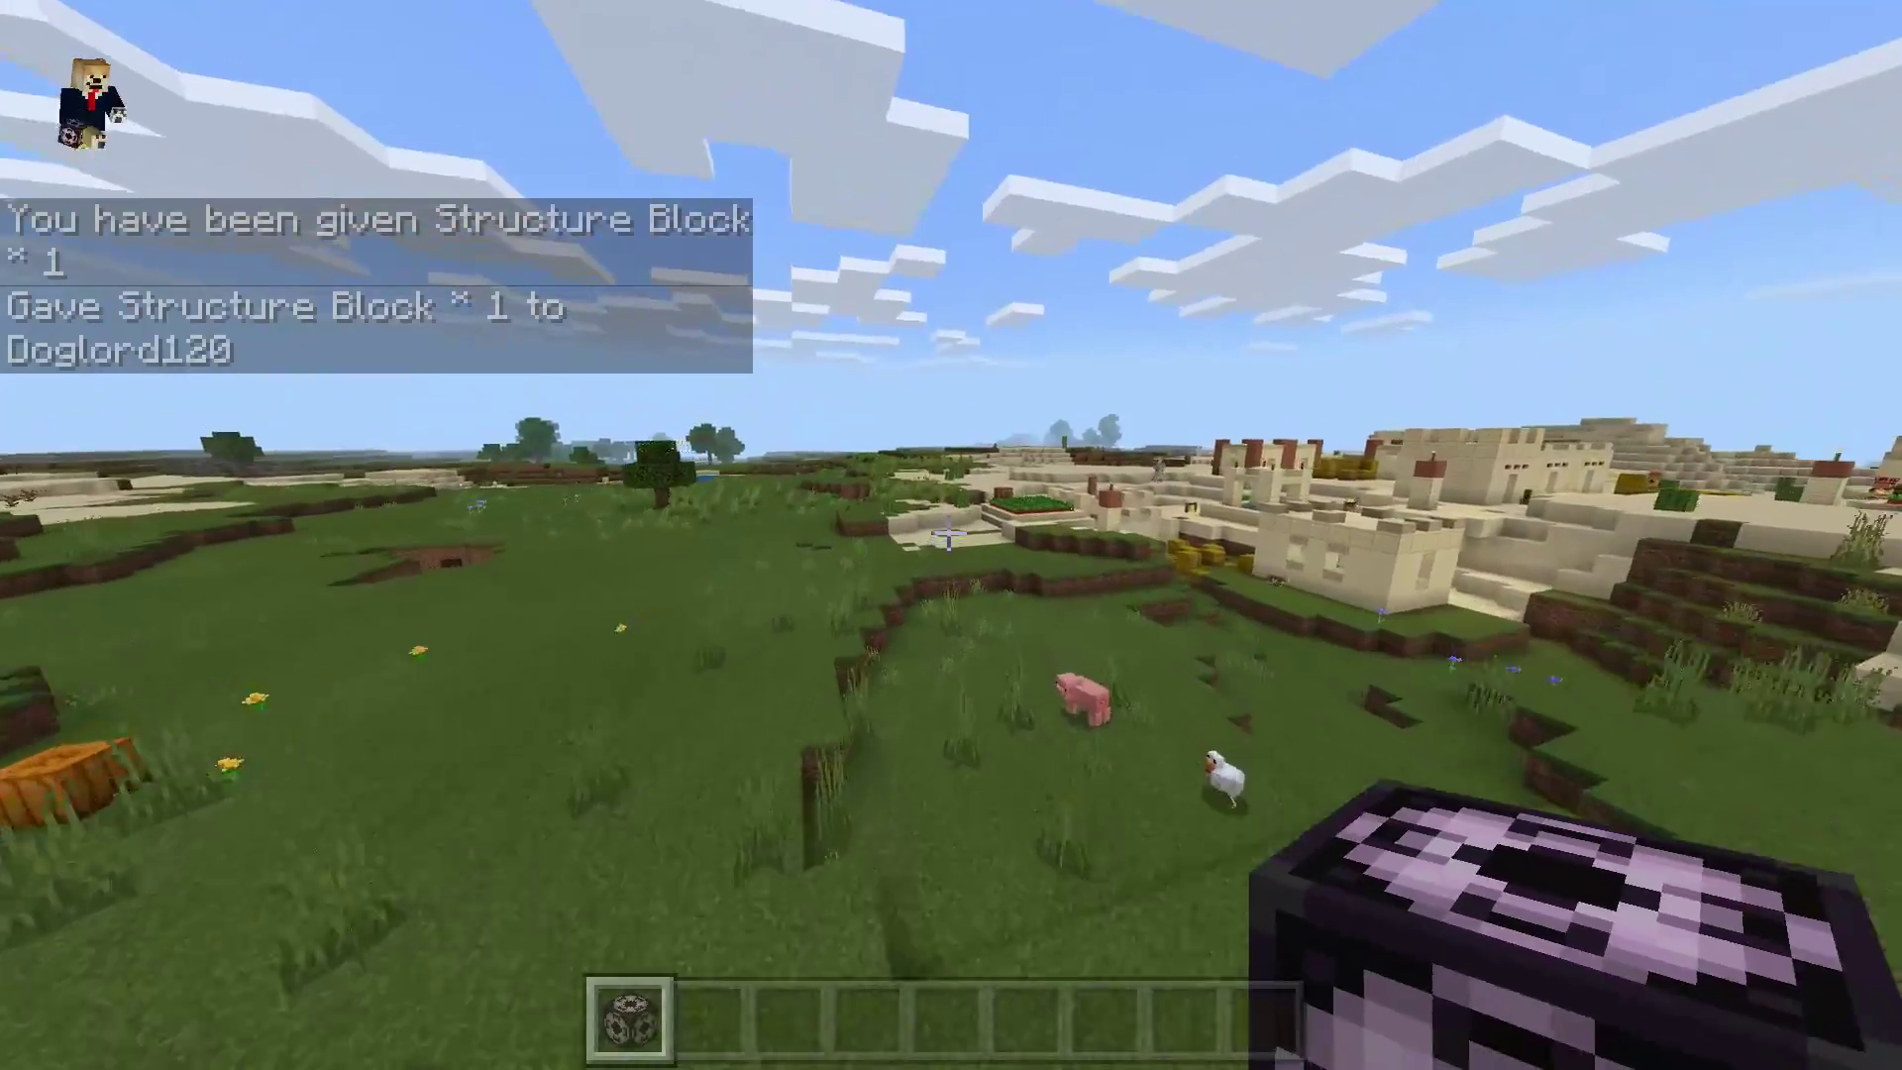
{"action": "key", "text": "w"}
{"action": "key", "text": "space"}
{"action": "key", "text": "w"}
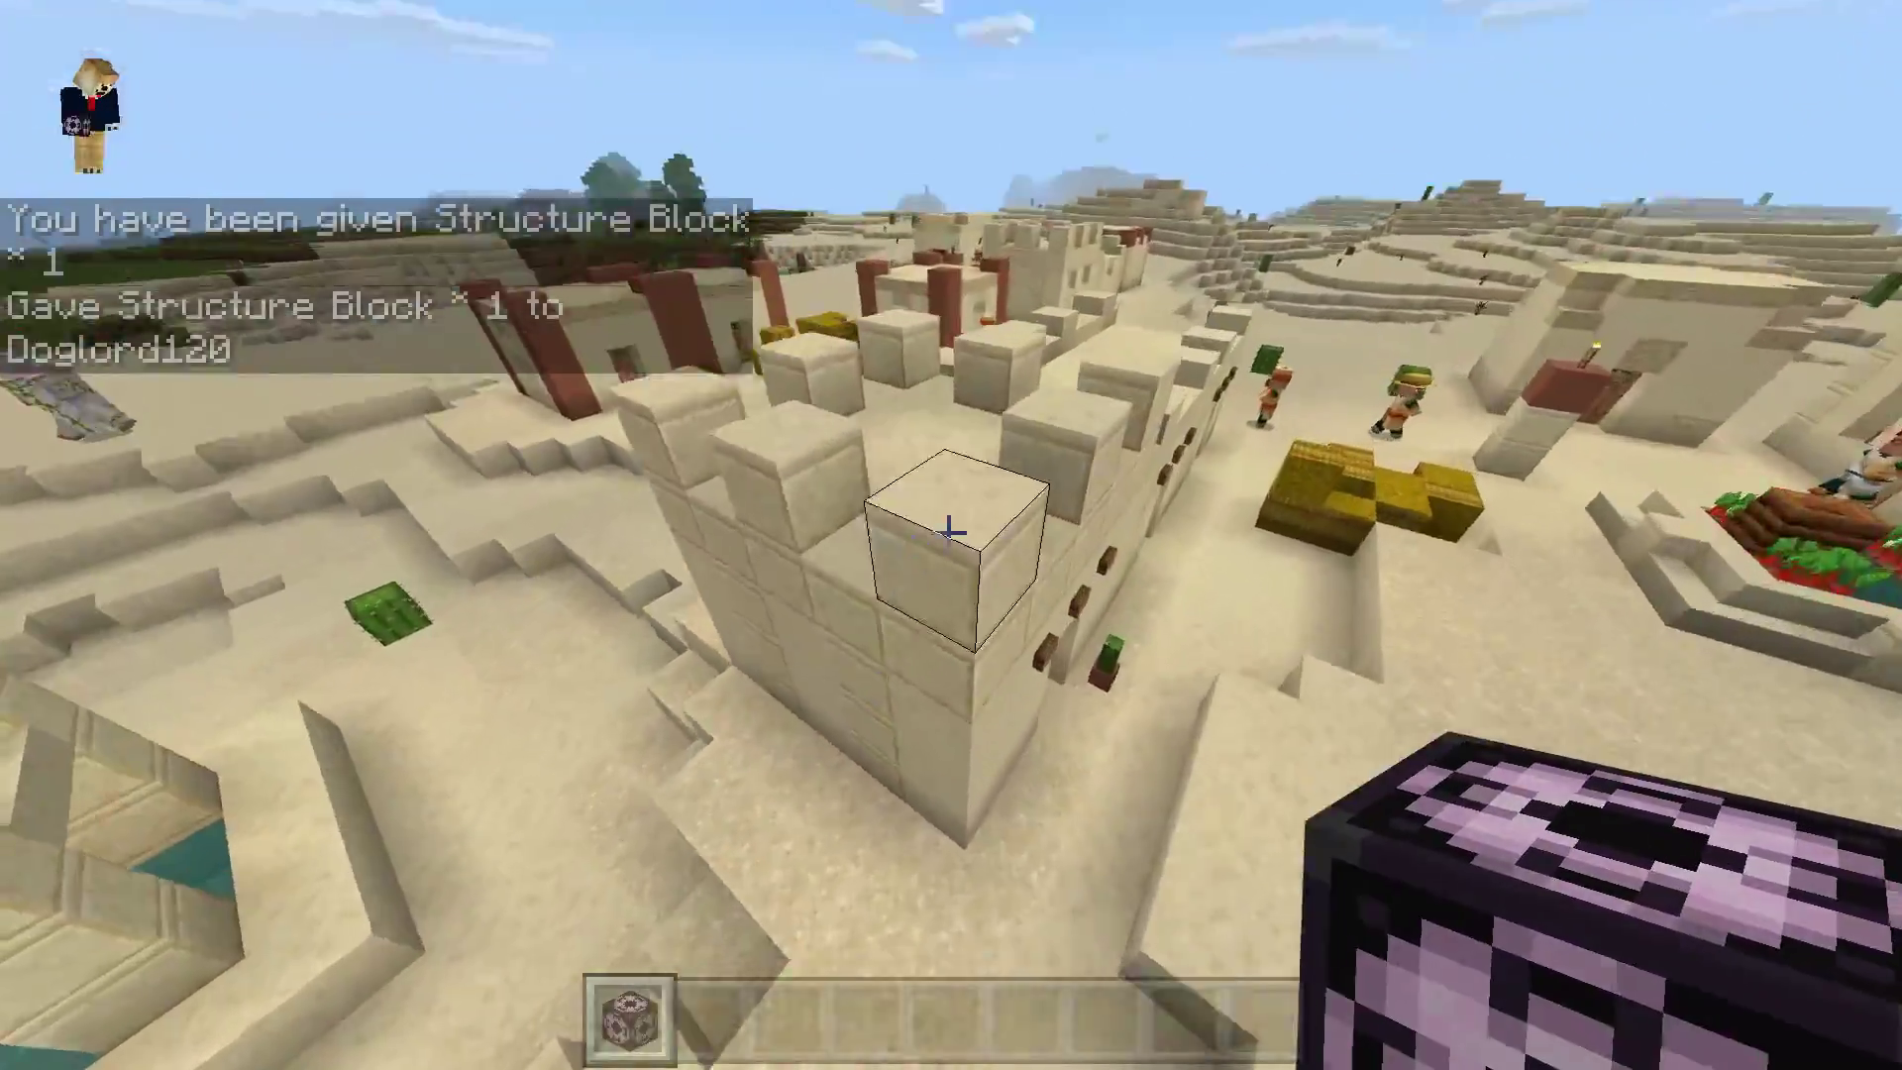
{"action": "right_click", "coordinate": [948, 533]}
{"action": "right_click", "coordinate": [949, 533]}
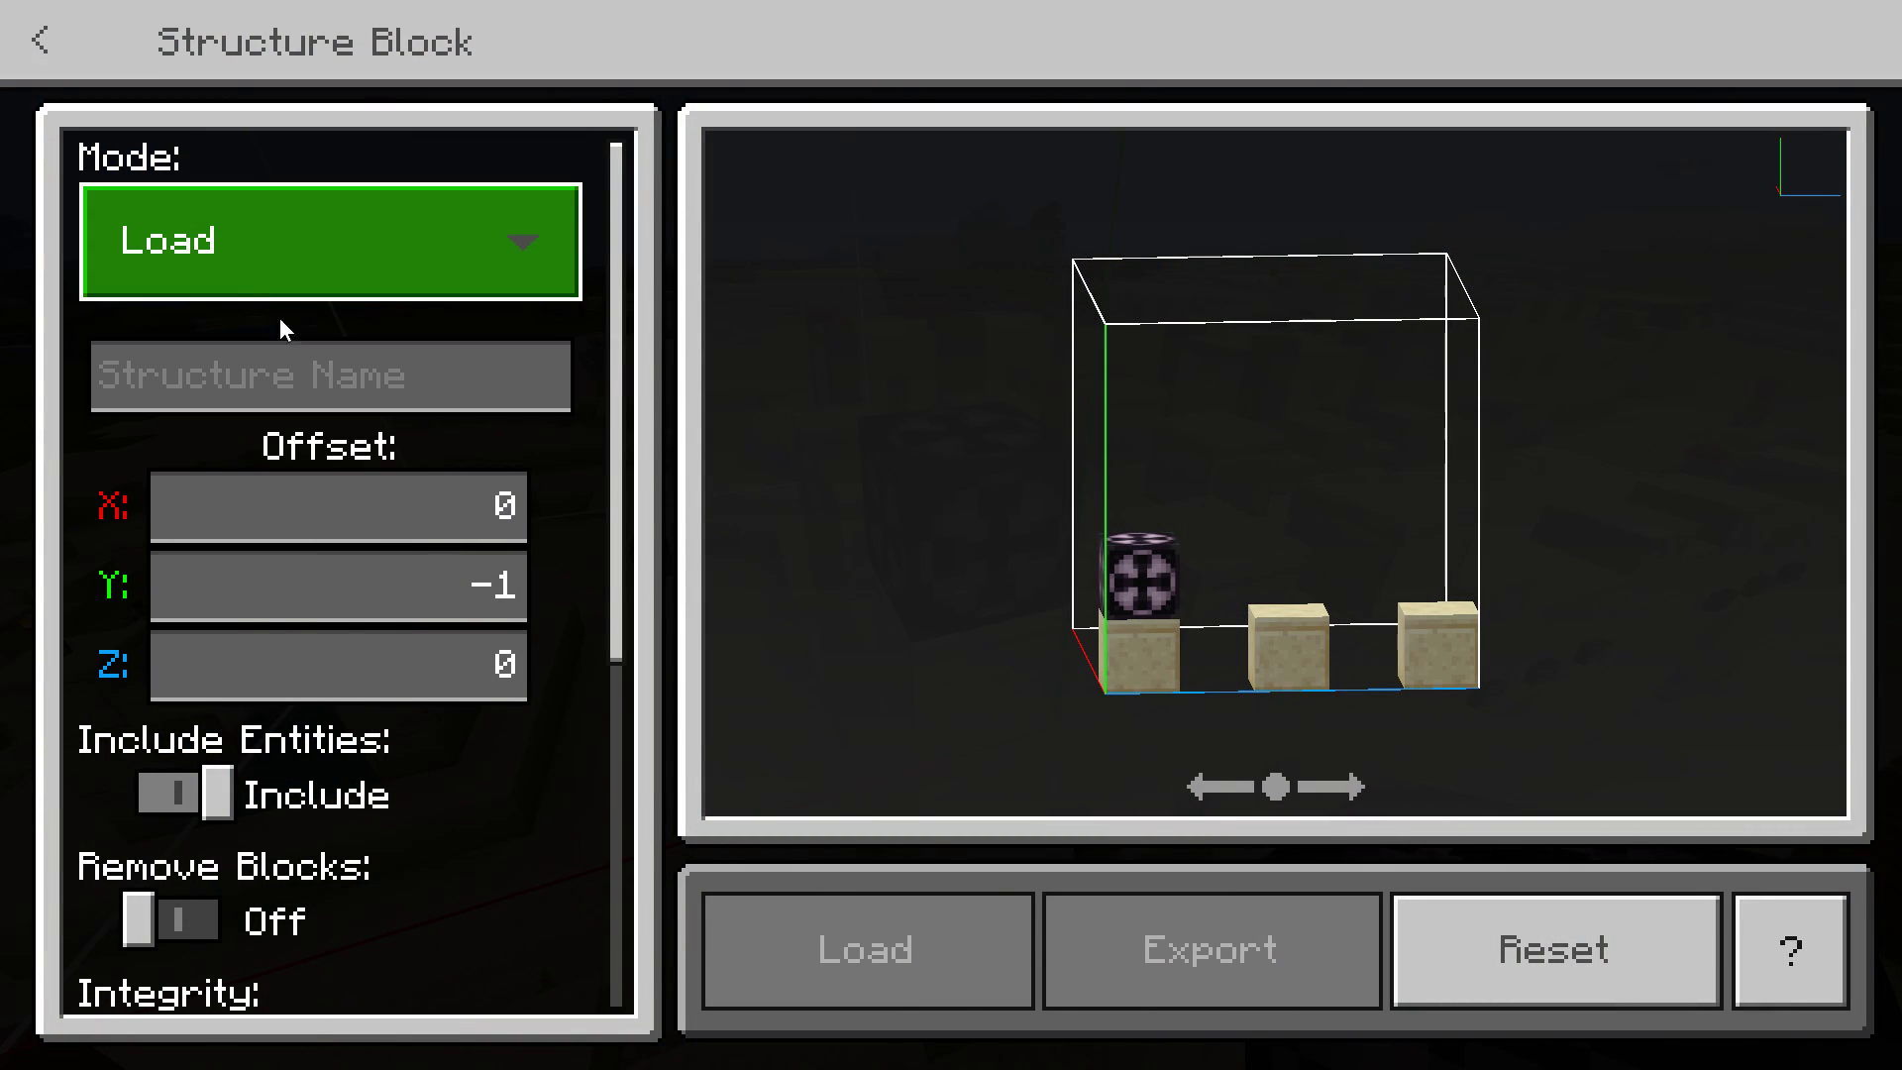
{"action": "type", "text": "treecool"}
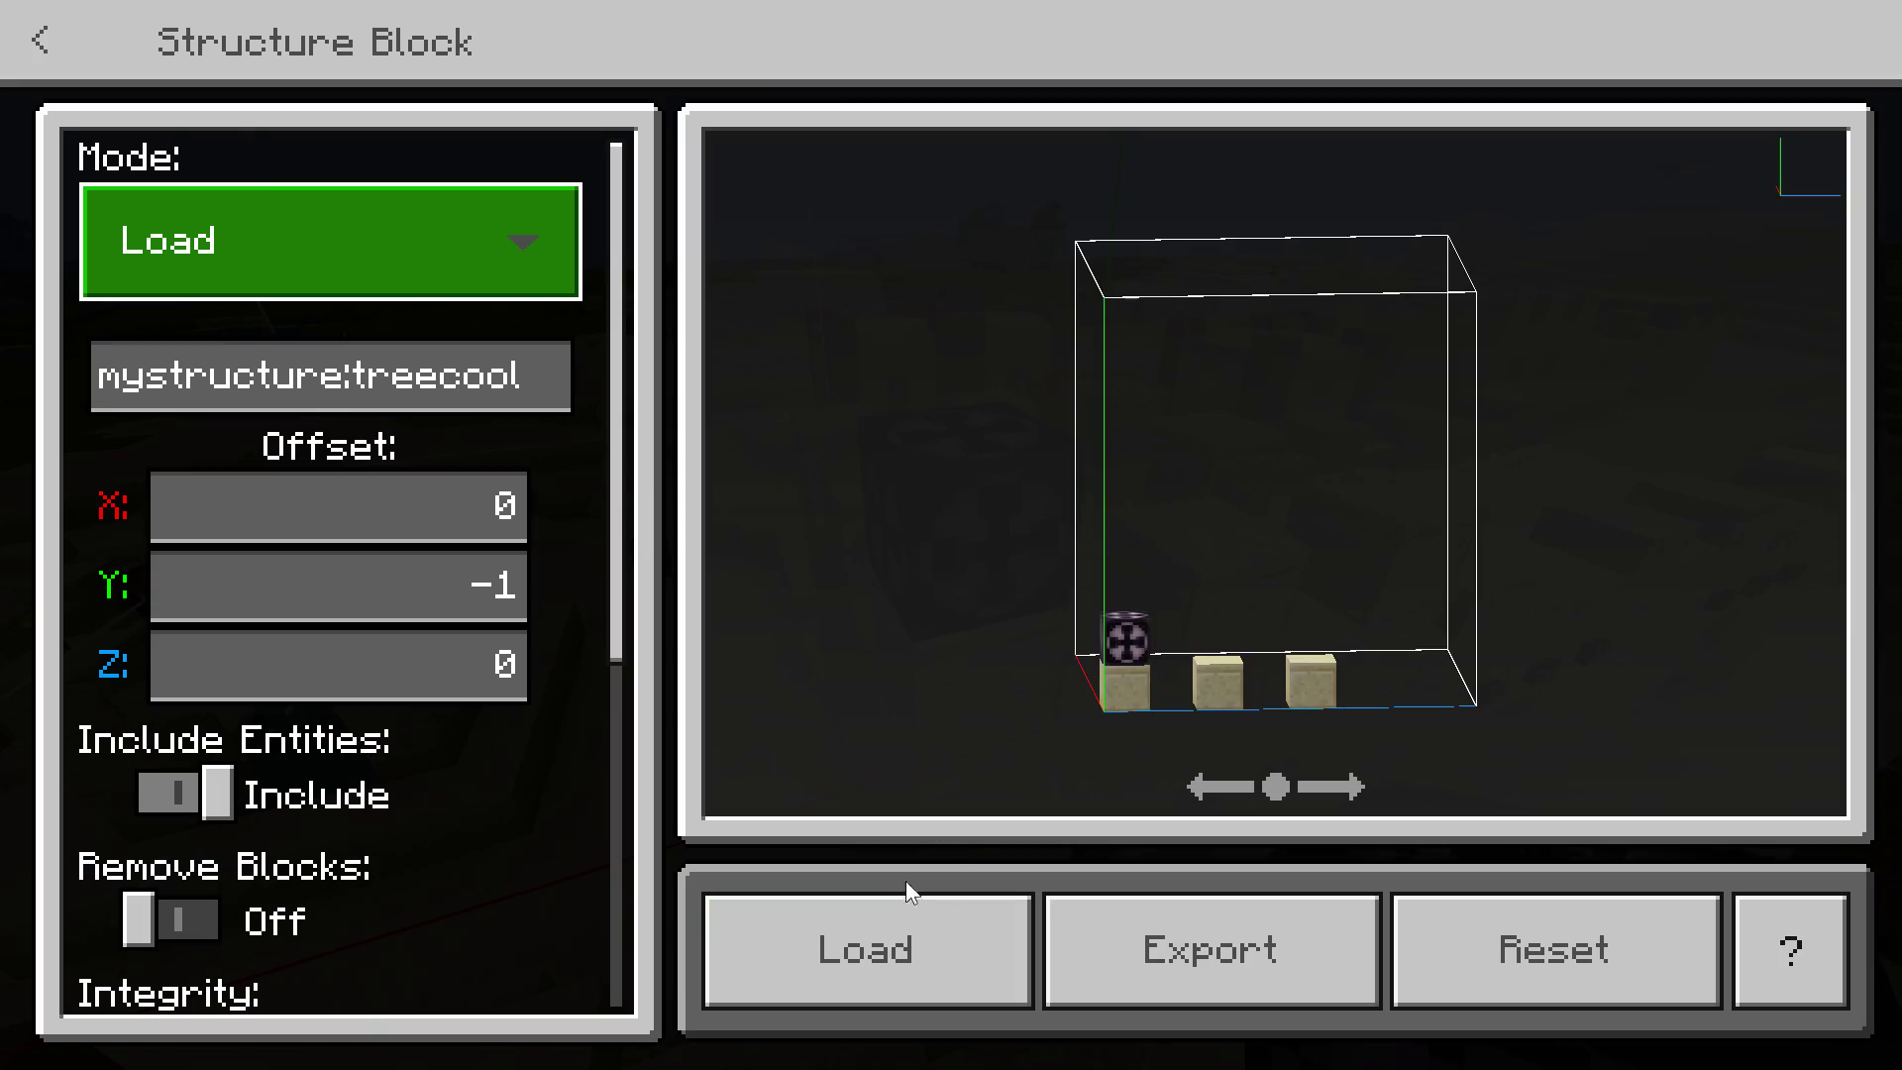
{"action": "left_click", "coordinate": [984, 959]}
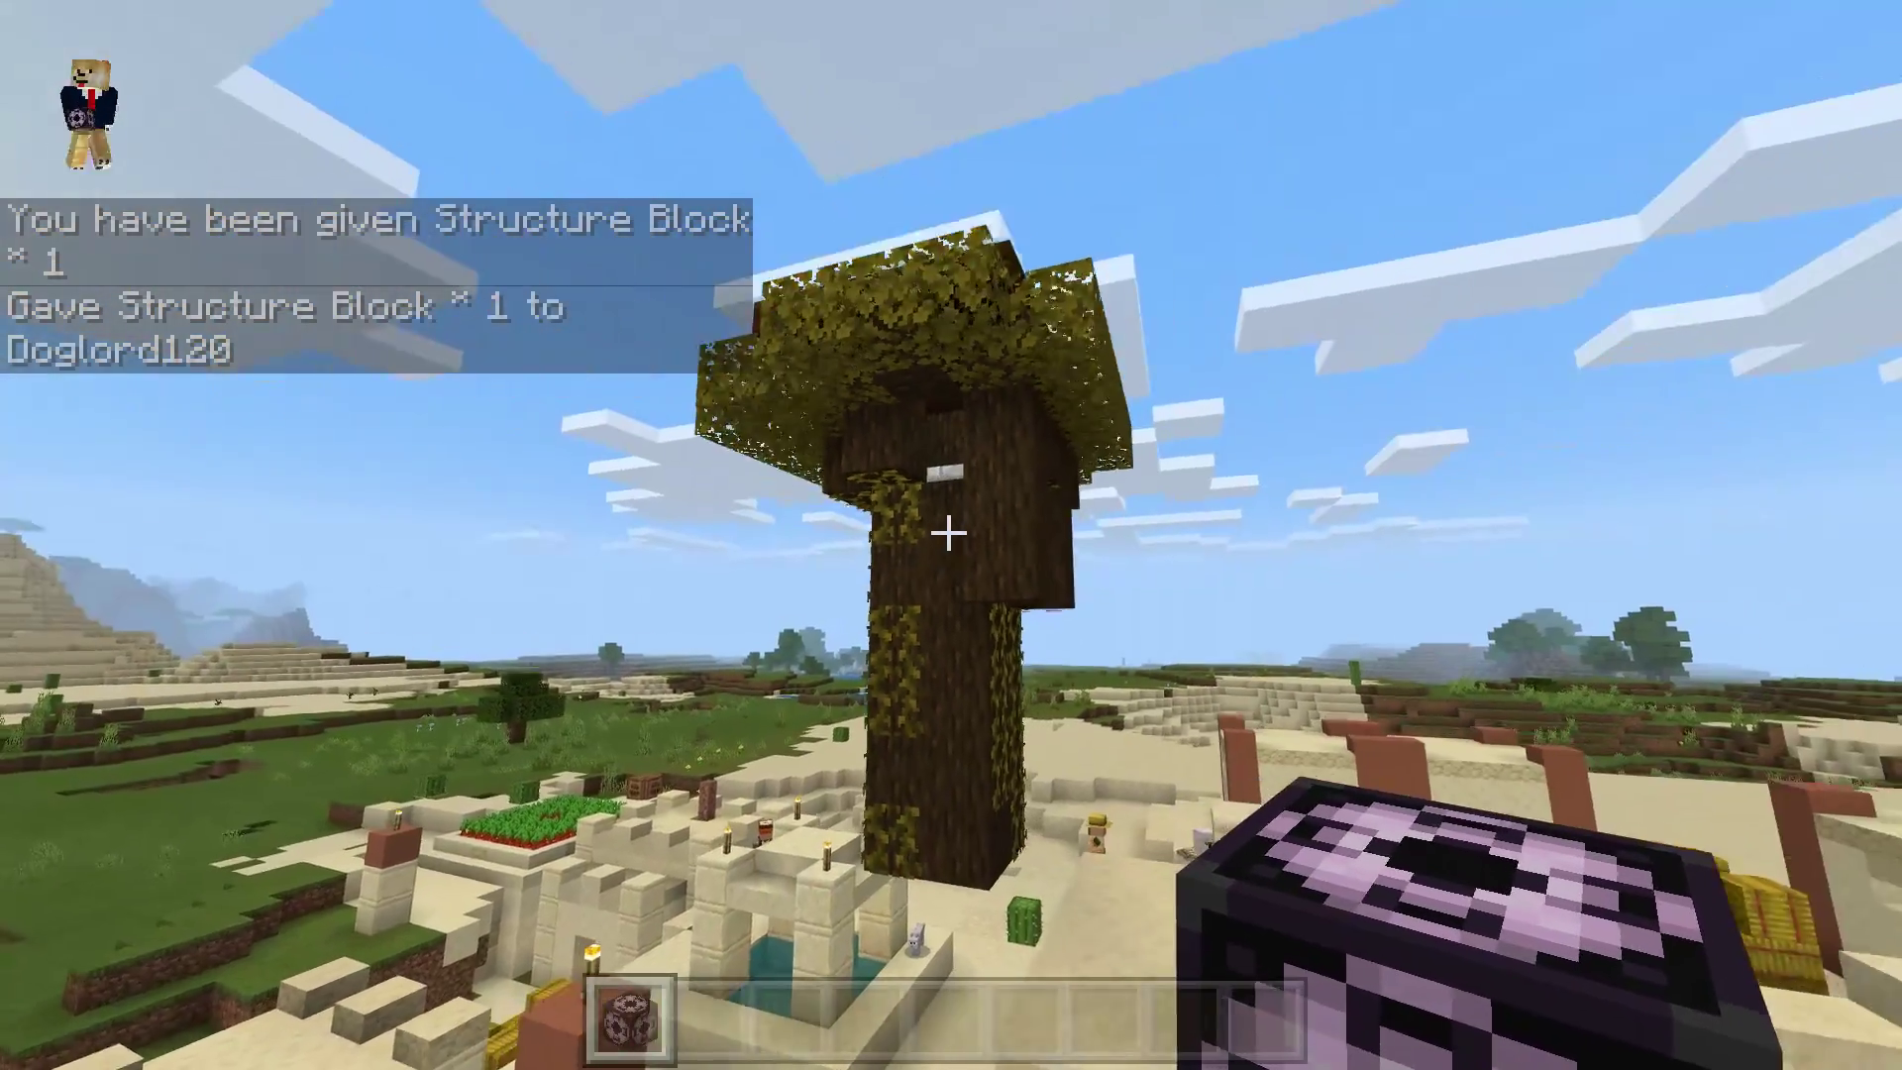
Inspect the loaded tree in the desert village from a distance and up close
{"action": "key", "text": "s"}
{"action": "key", "text": "shift"}
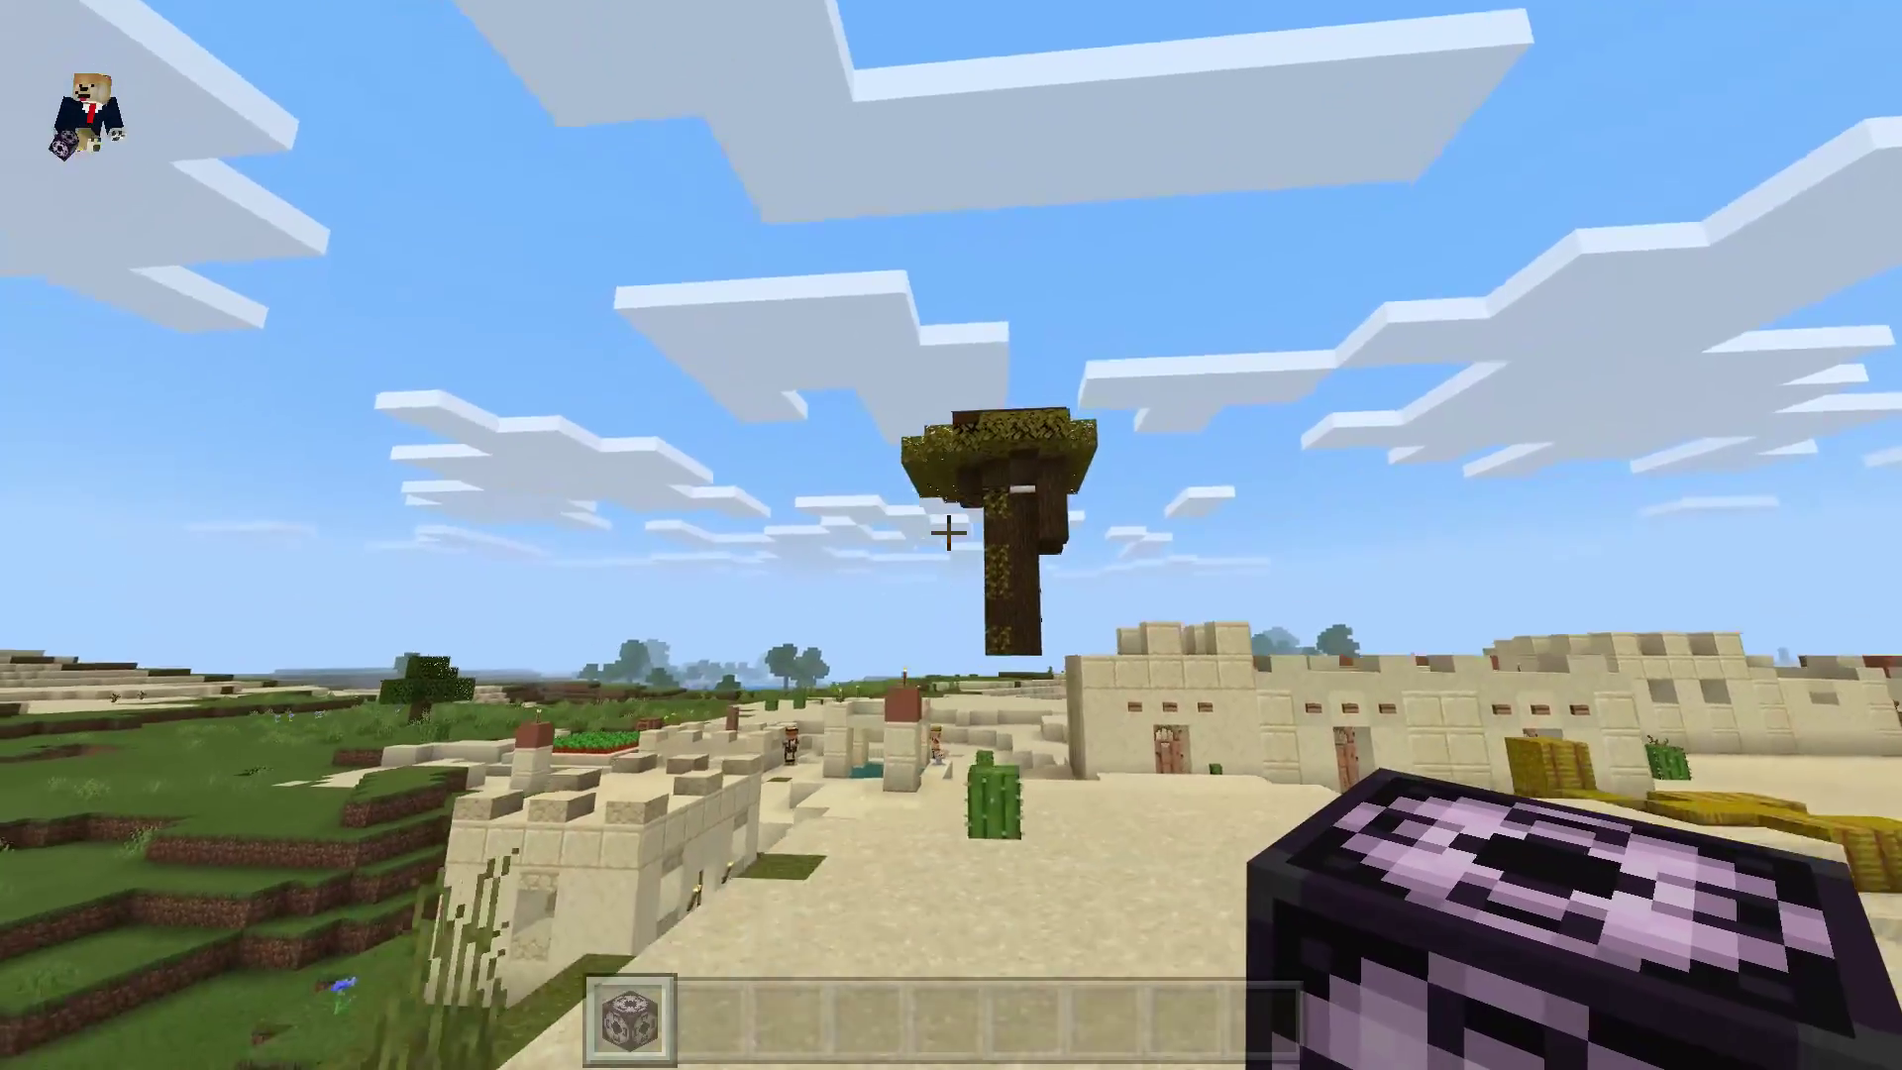
{"action": "key", "text": "w"}
{"action": "key", "text": "w"}
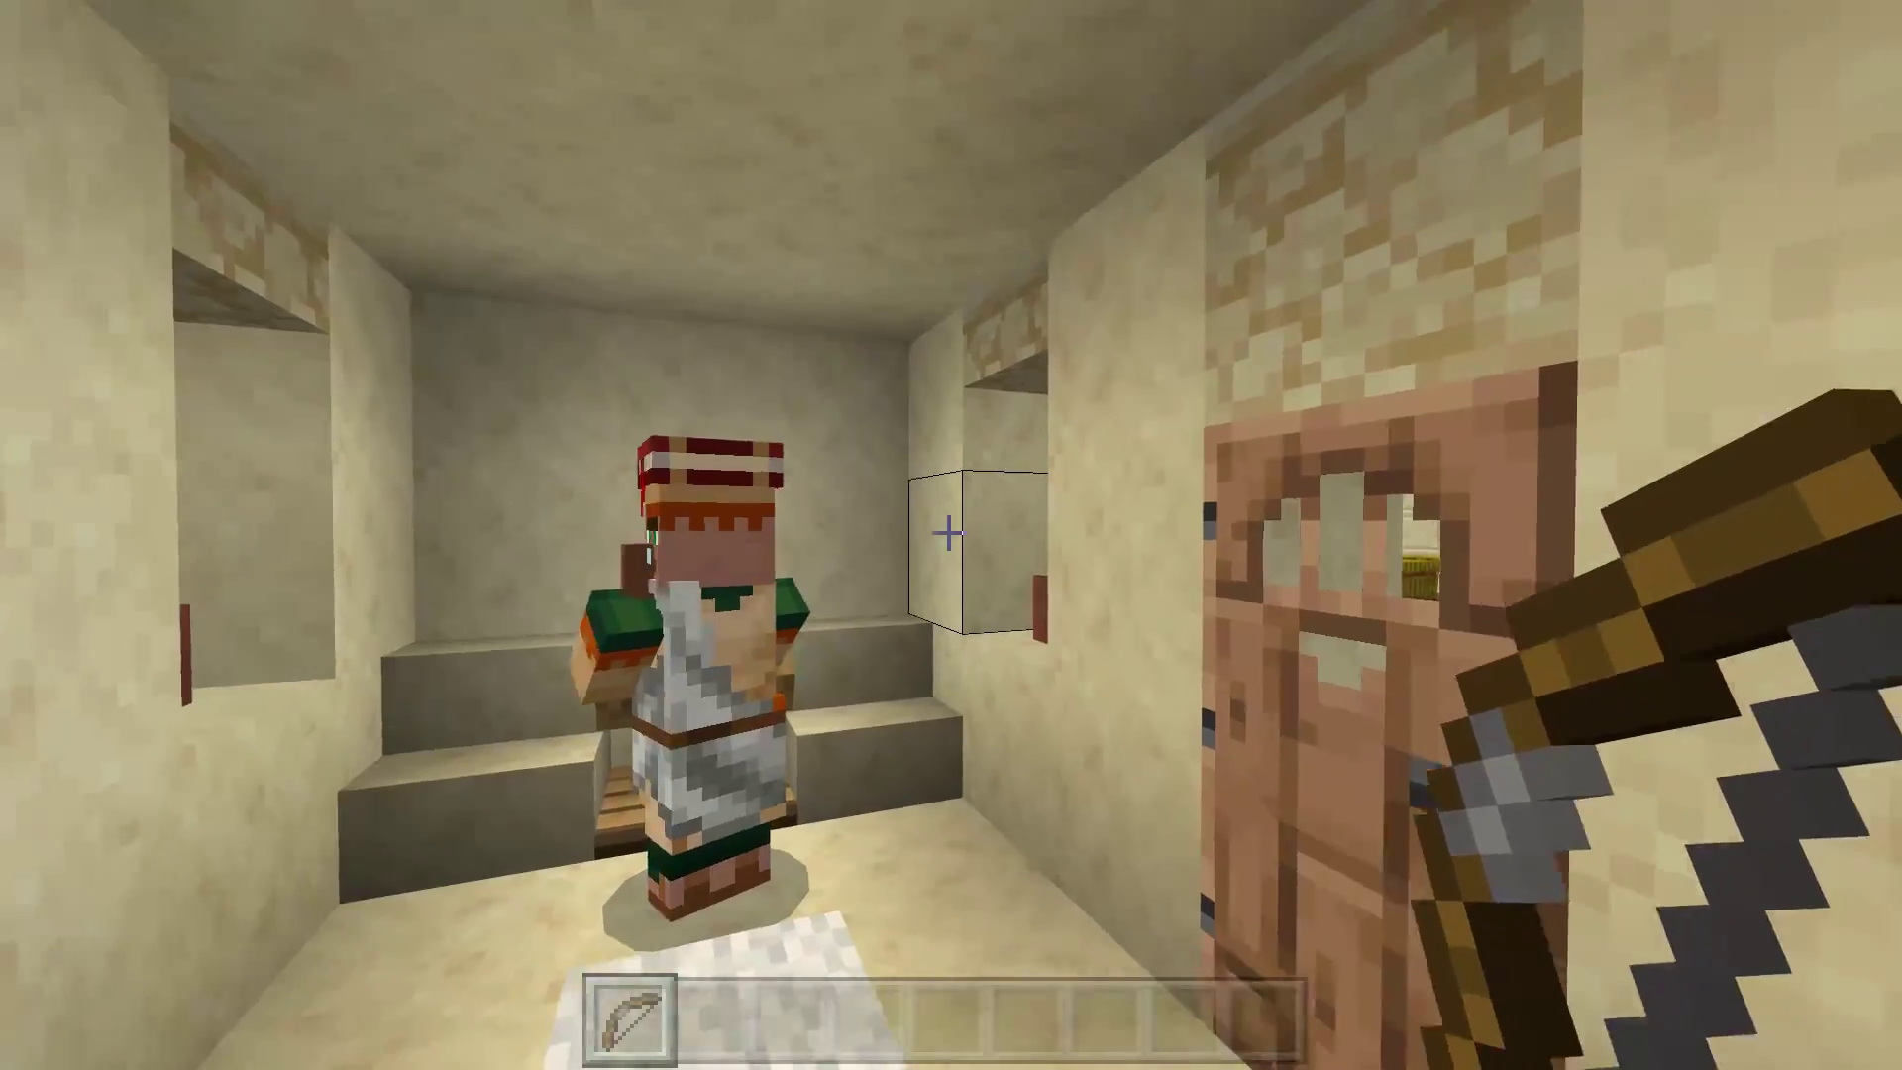
{"action": "right_click", "coordinate": [948, 533]}
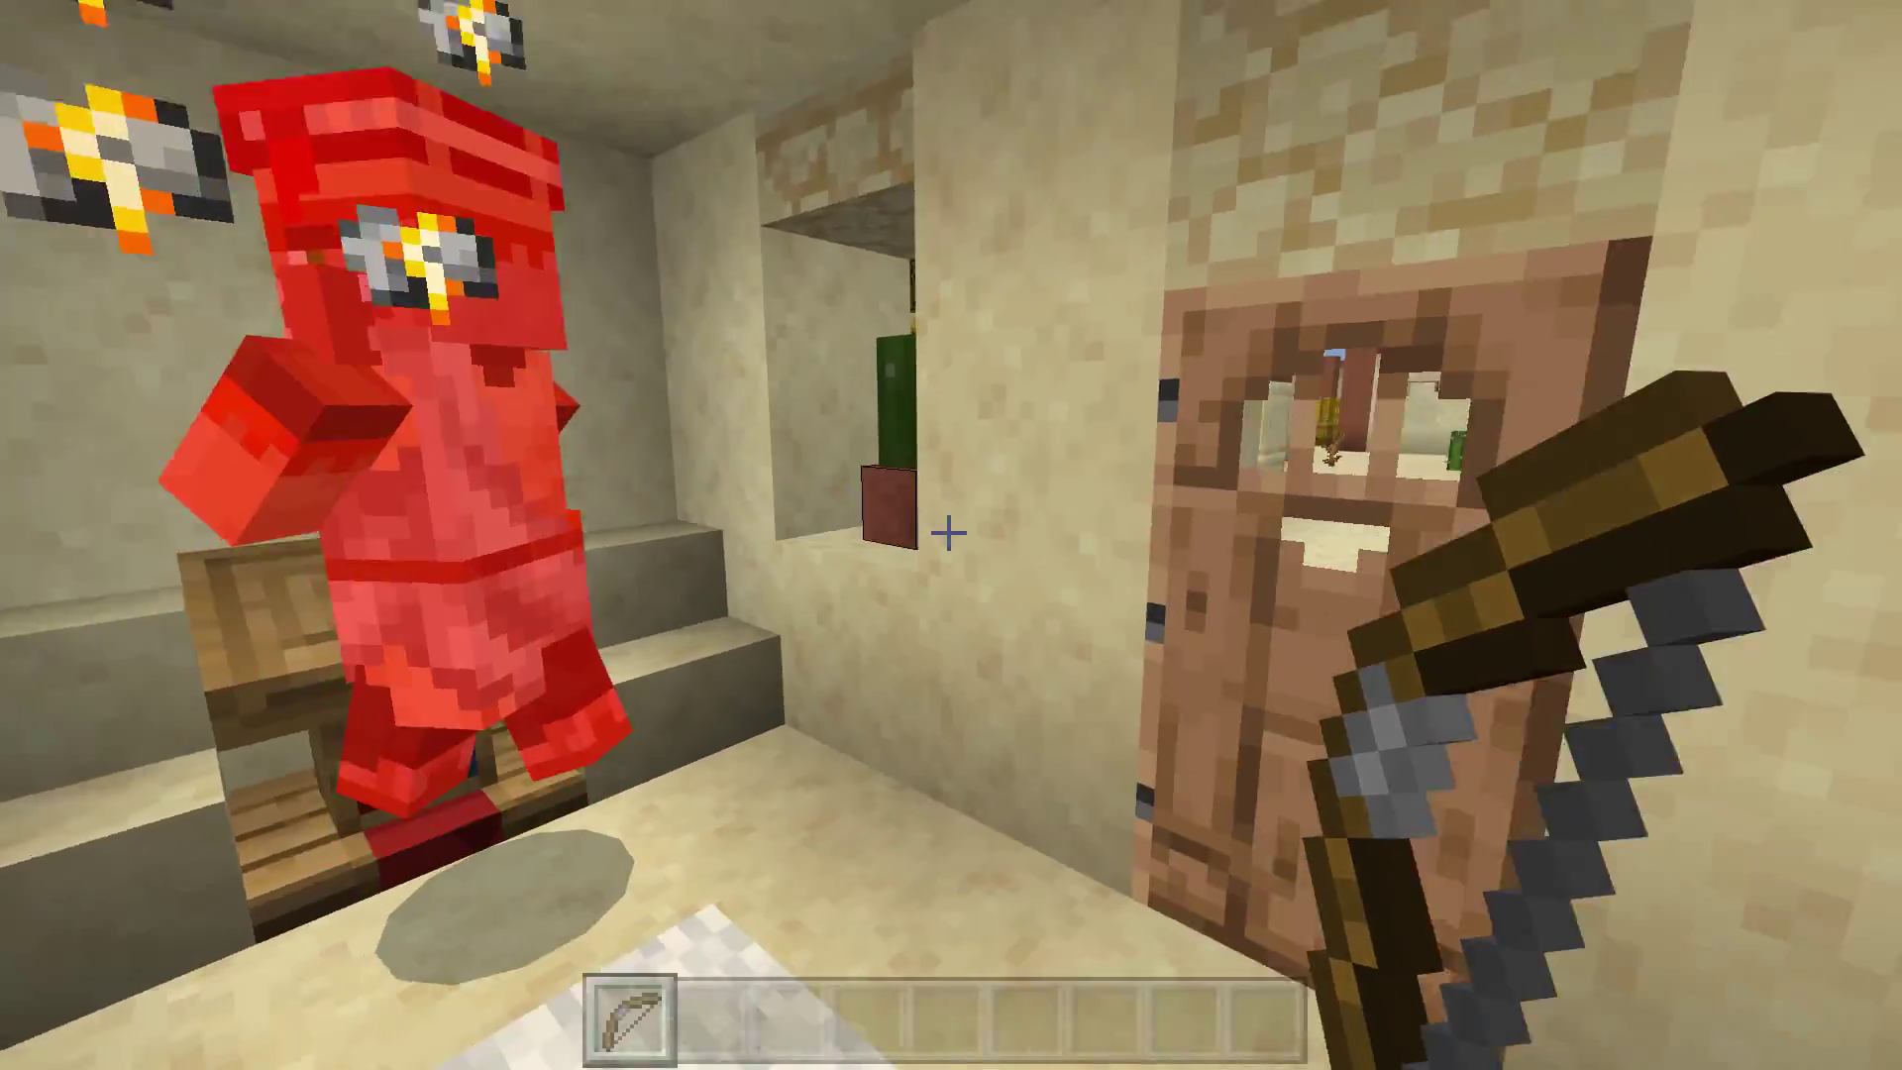
{"action": "key", "text": "w"}
{"action": "right_click", "coordinate": [949, 533]}
{"action": "key", "text": "w"}
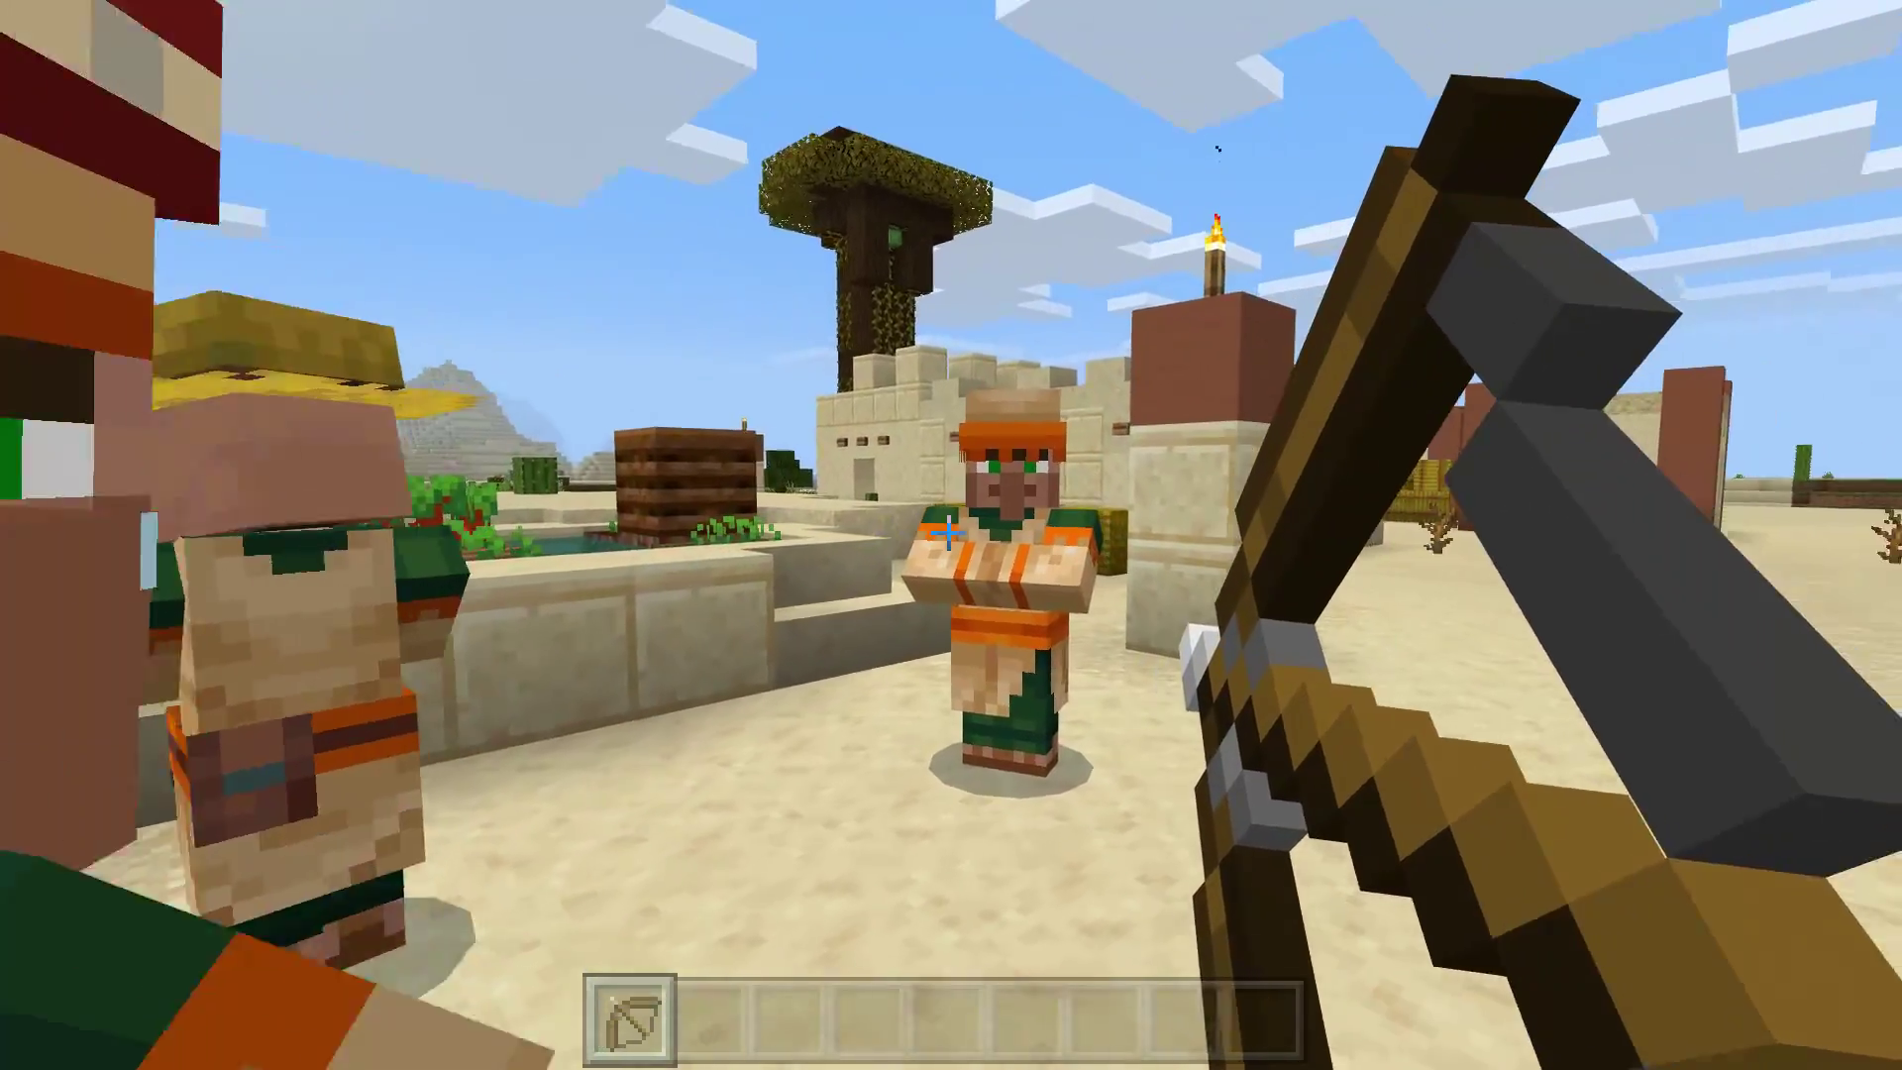
{"action": "left_click", "coordinate": [949, 533]}
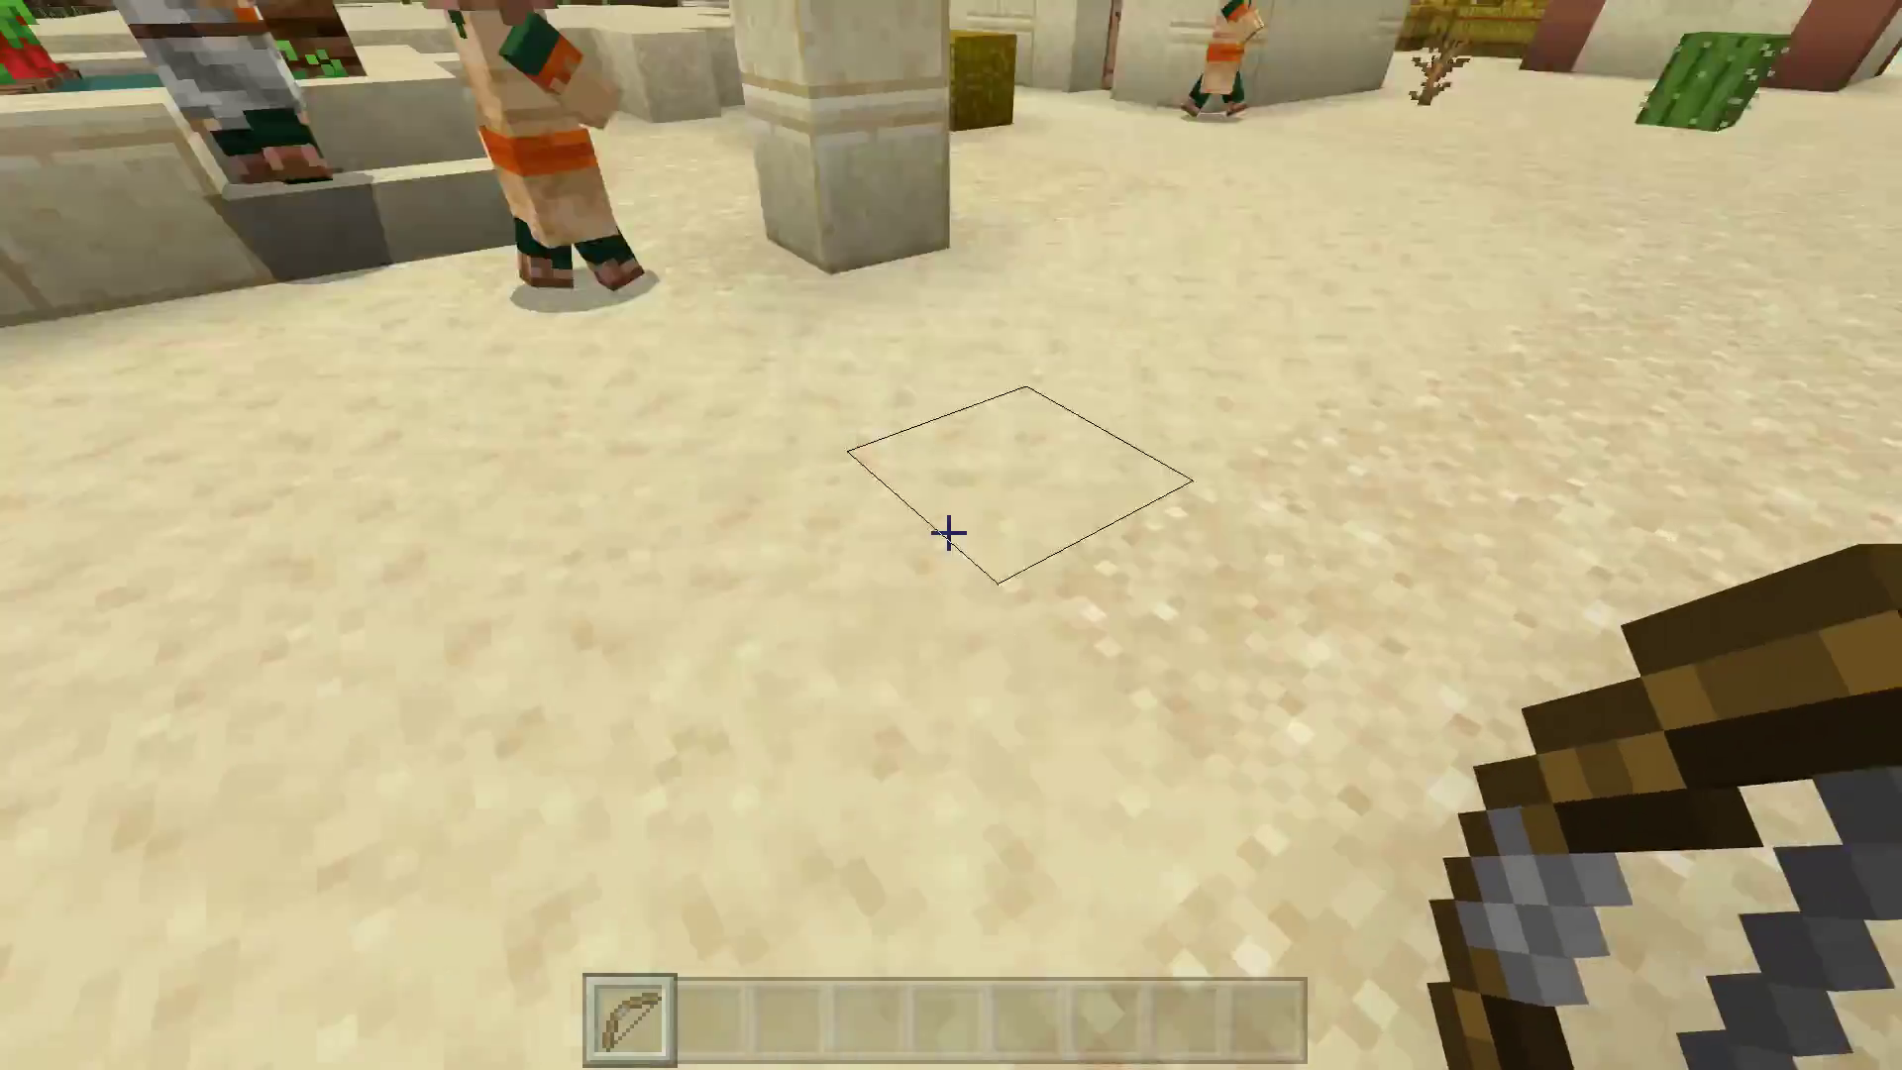
{"action": "key", "text": "w"}
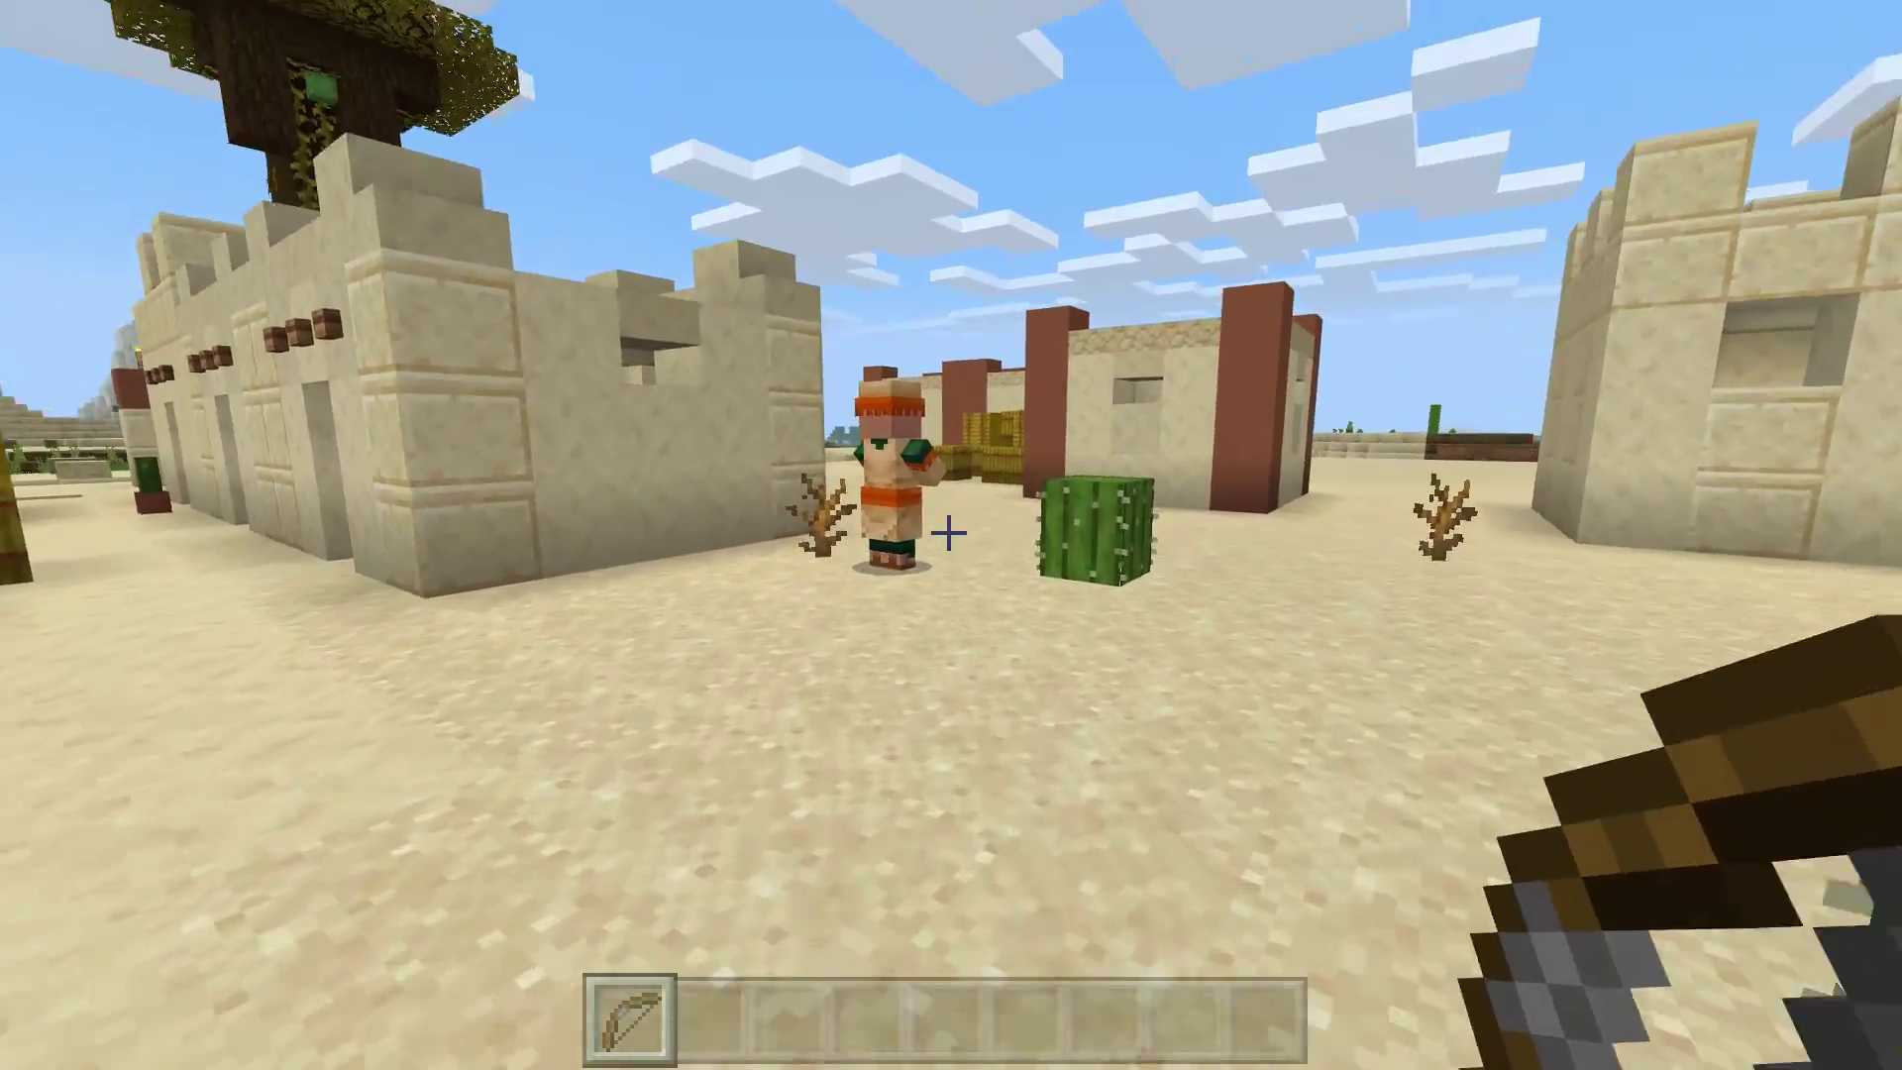